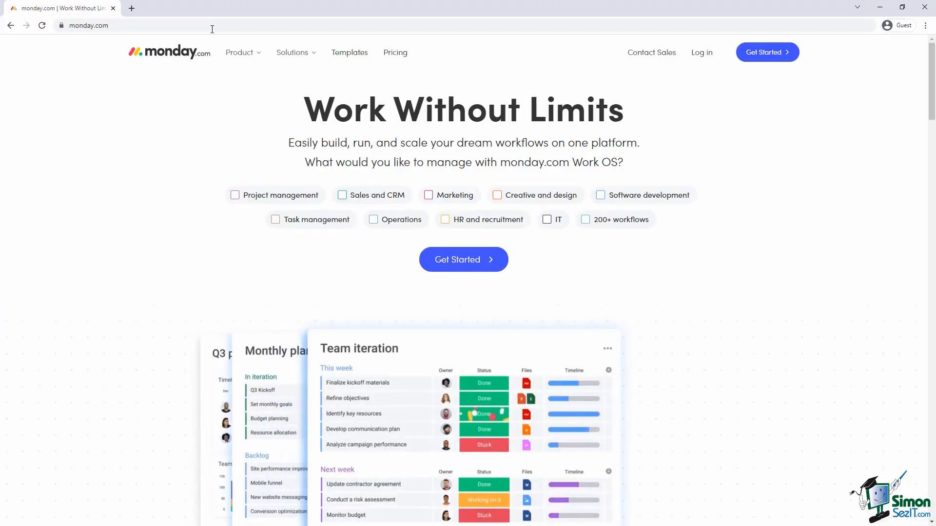
Start a new monday.com sign-up and submit the sign-up email address.
click(500, 261)
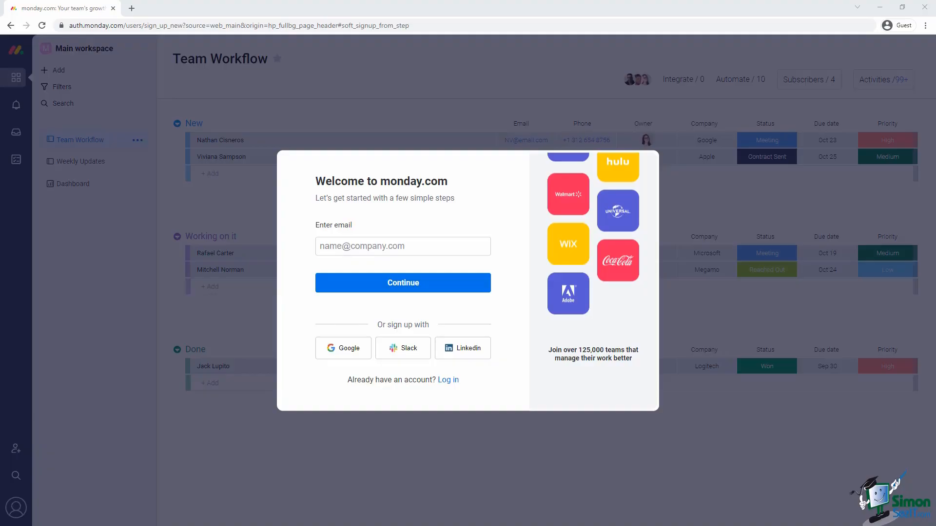
click(320, 246)
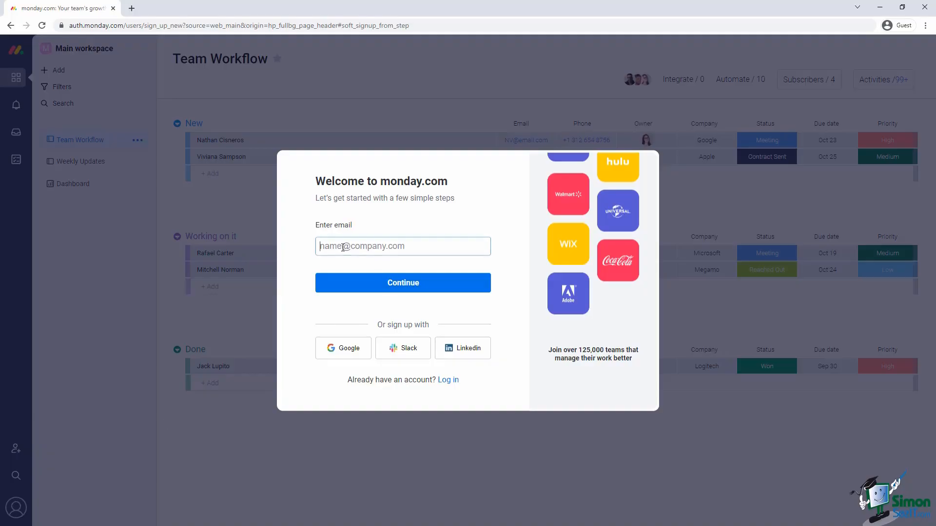
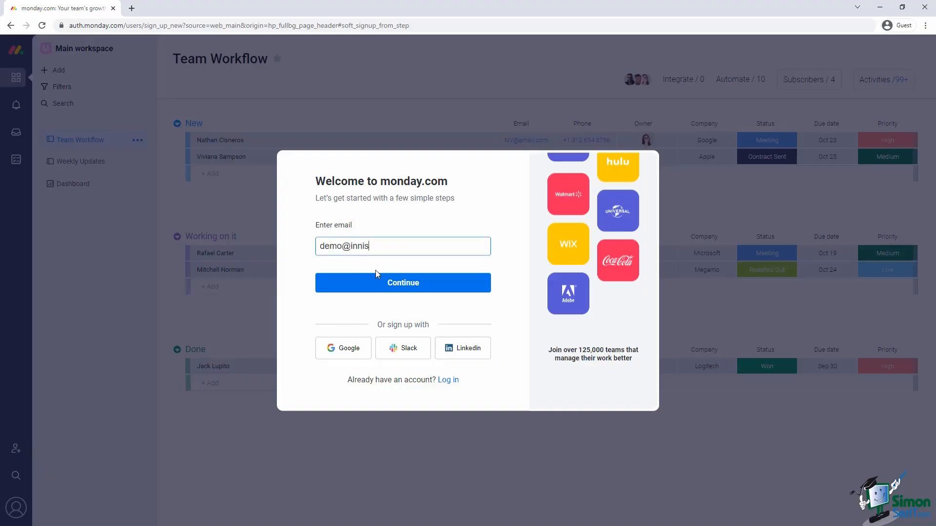
click(376, 276)
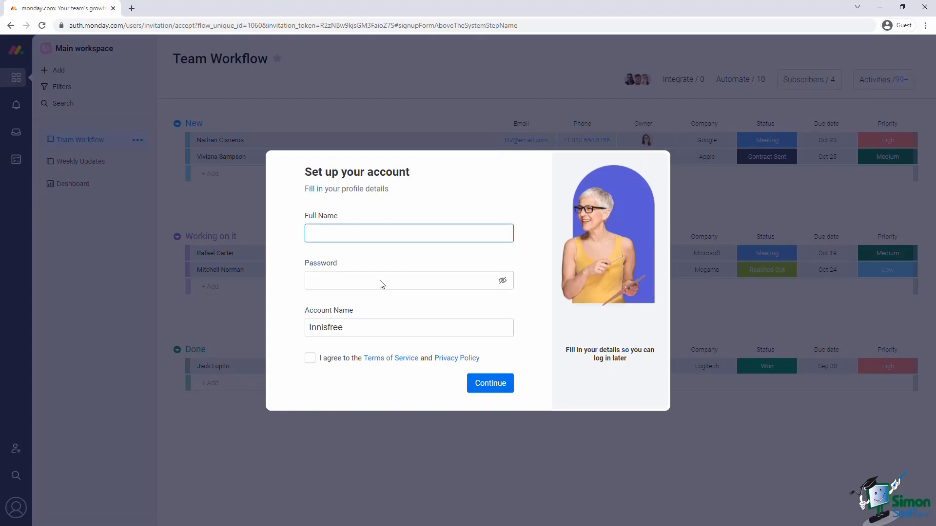
Fill in the full name, a password and account name MondayCourse in the setup form.
key(Tab)
text(password123)
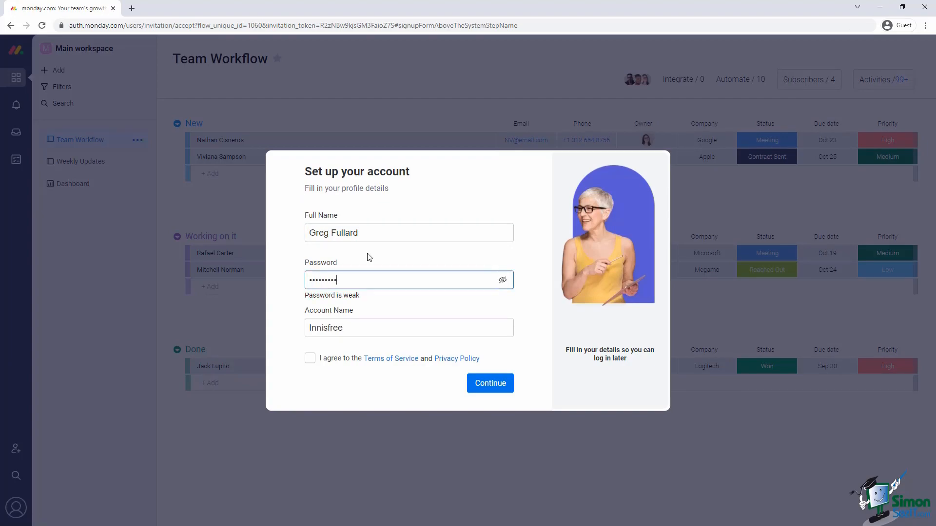
key(Tab)
key(Tab)
text(Monday)
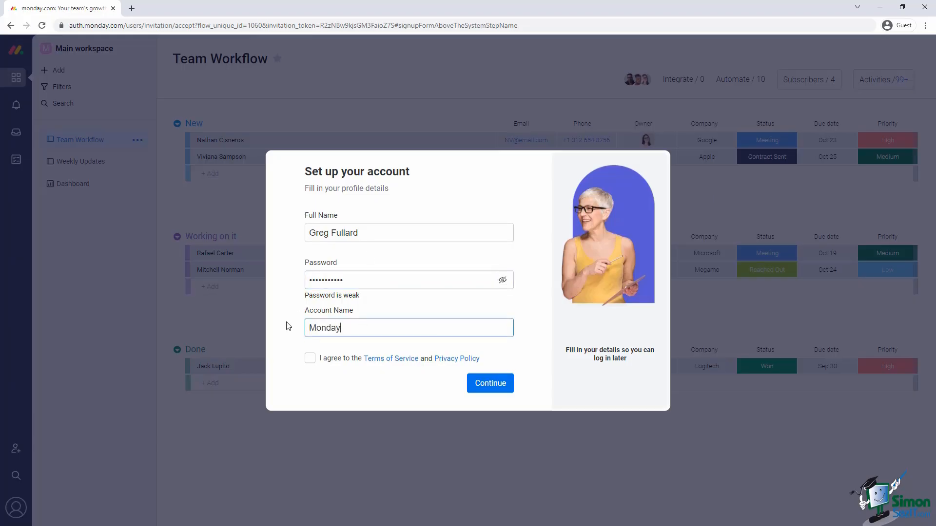
text(Course)
Accept the terms, then answer Work, Business Owner and Marketing in the onboarding questions.
click(310, 359)
click(486, 385)
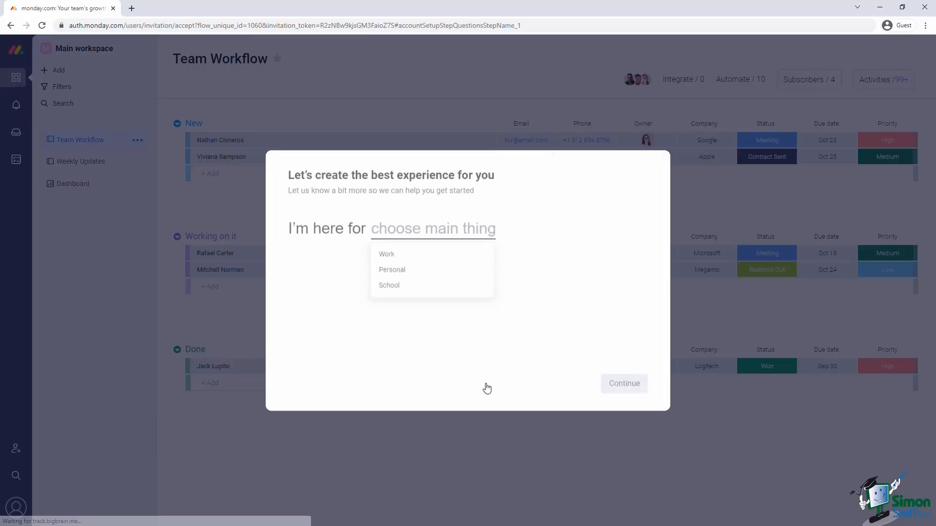
click(389, 257)
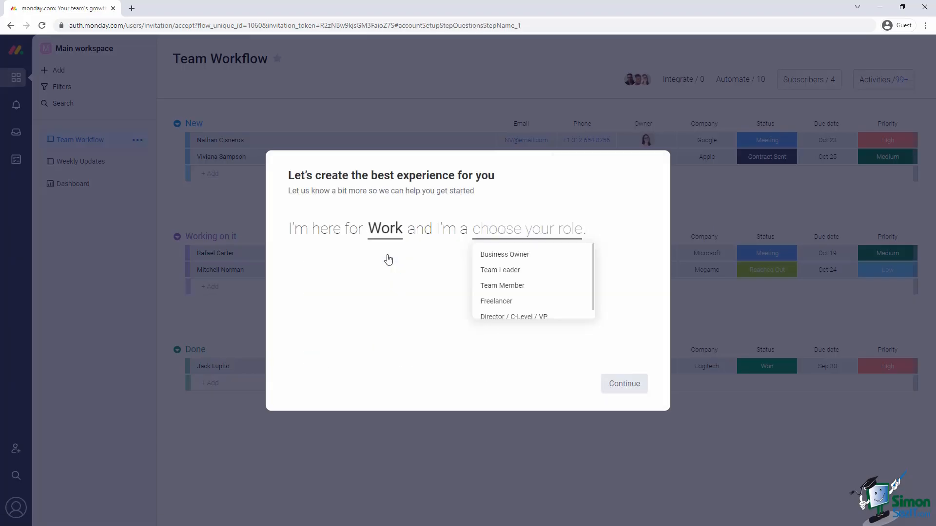
click(493, 253)
click(442, 310)
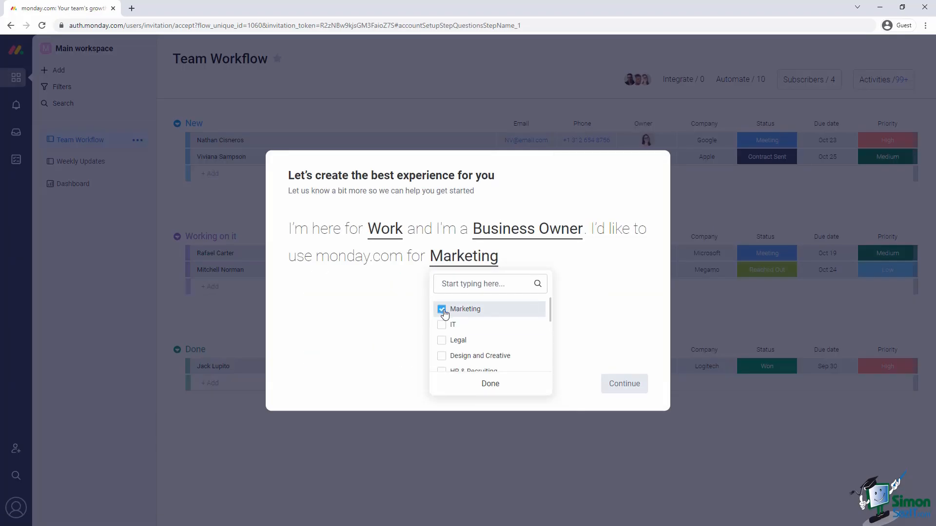
click(536, 380)
Choose Creative as the focus, team size 2-5 and company size 1 - 10, then continue.
scroll(331, 370, down, 2)
scroll(331, 370, up, 2)
click(300, 334)
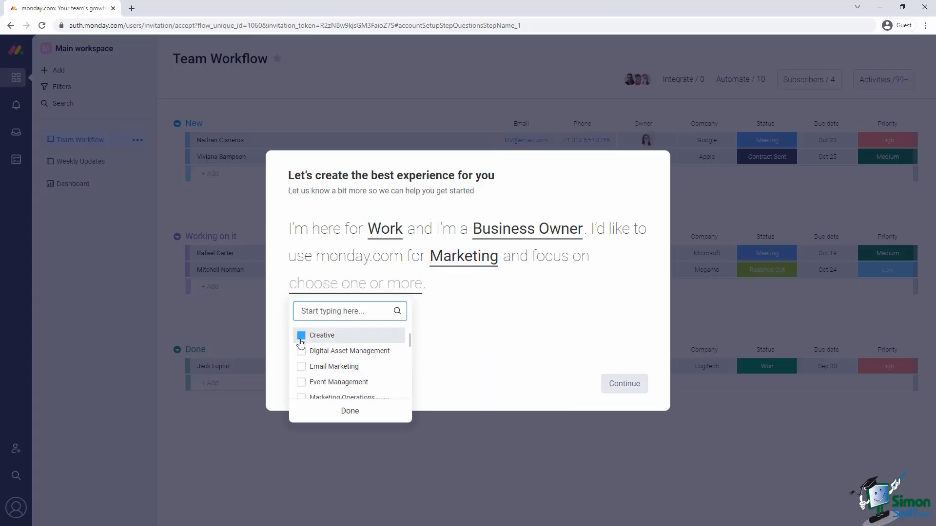
click(349, 411)
click(622, 384)
click(383, 274)
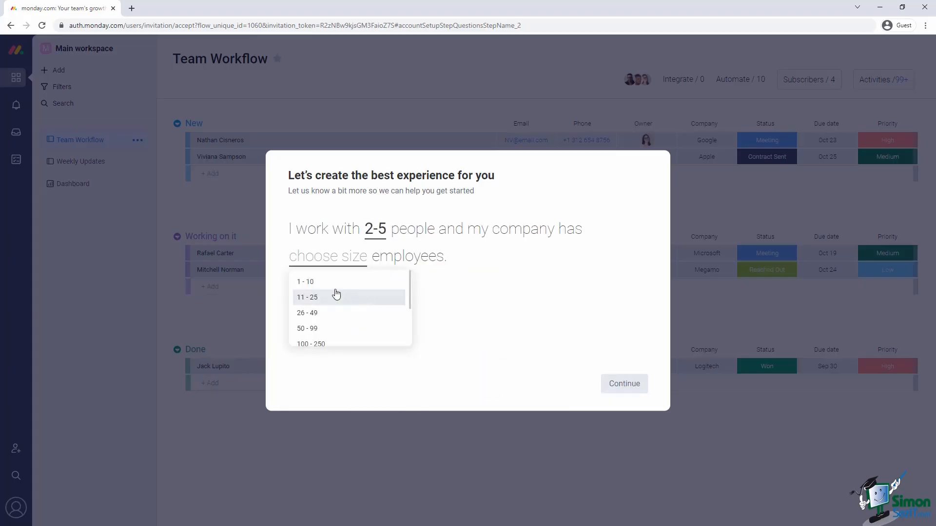
click(332, 279)
click(623, 385)
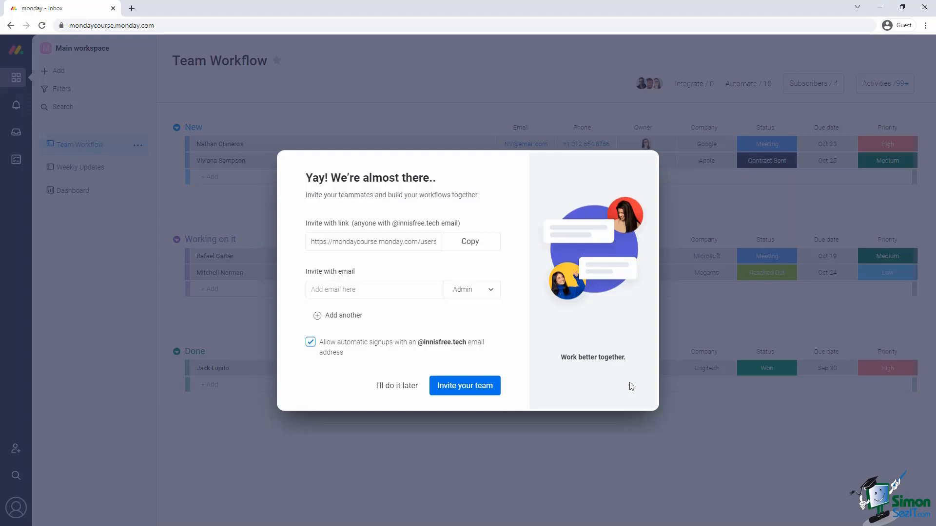
Postpone inviting teammates with I'll do it later and close the Product store.
click(414, 386)
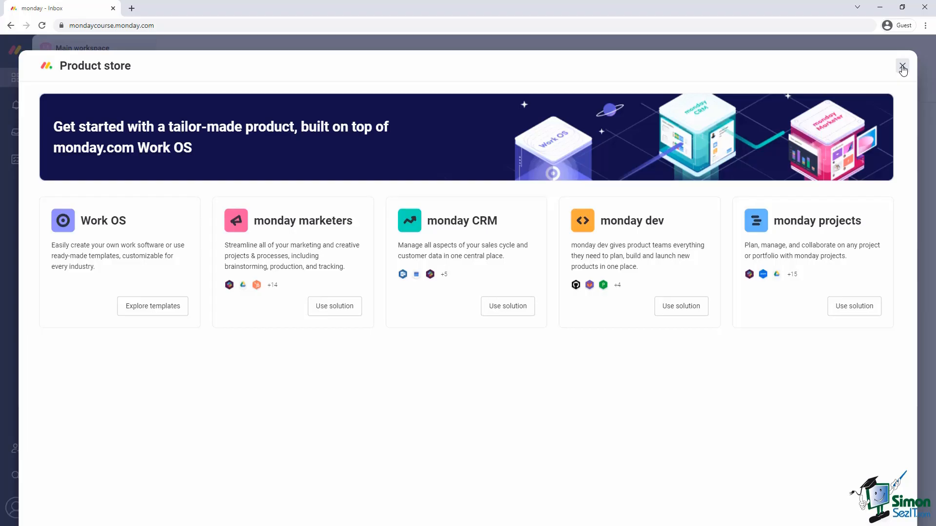
click(902, 66)
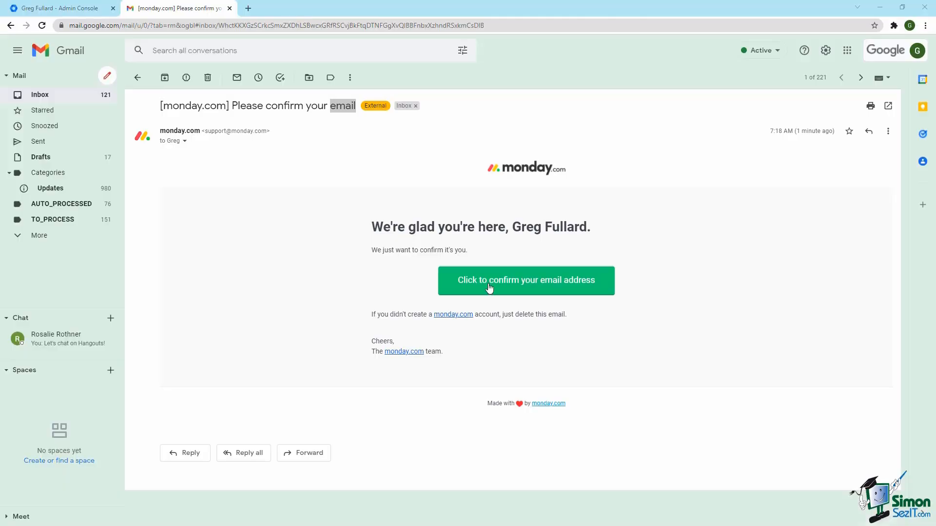
Confirm the email address from the monday.com message in Gmail, then start a blank browser tab.
click(488, 288)
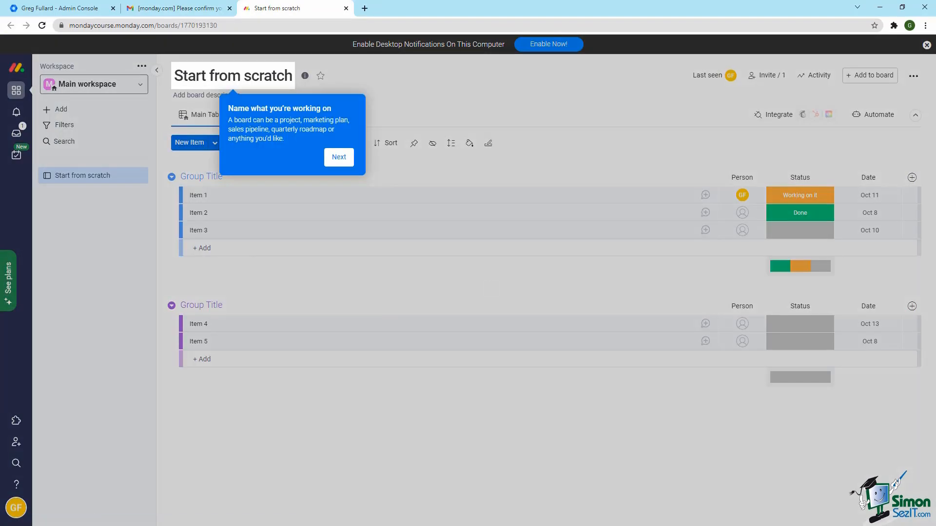
click(365, 8)
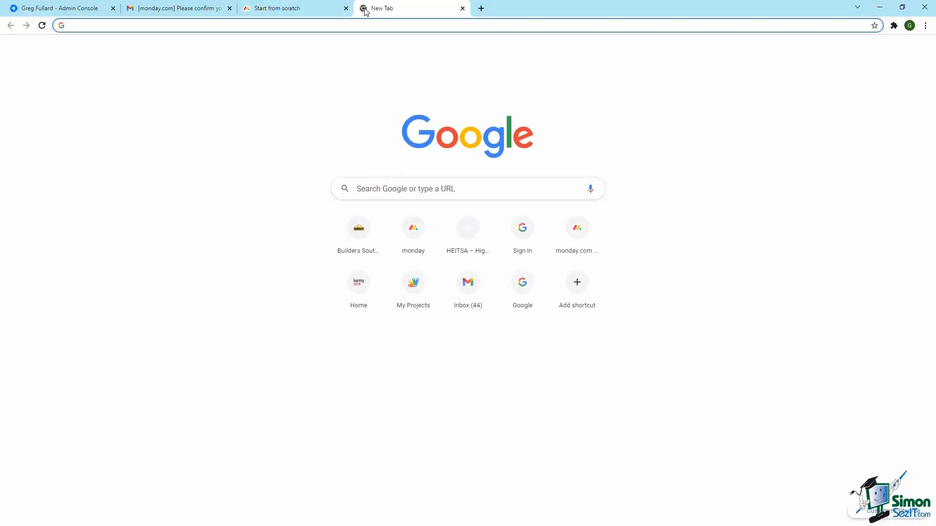
click(328, 25)
text(https:/)
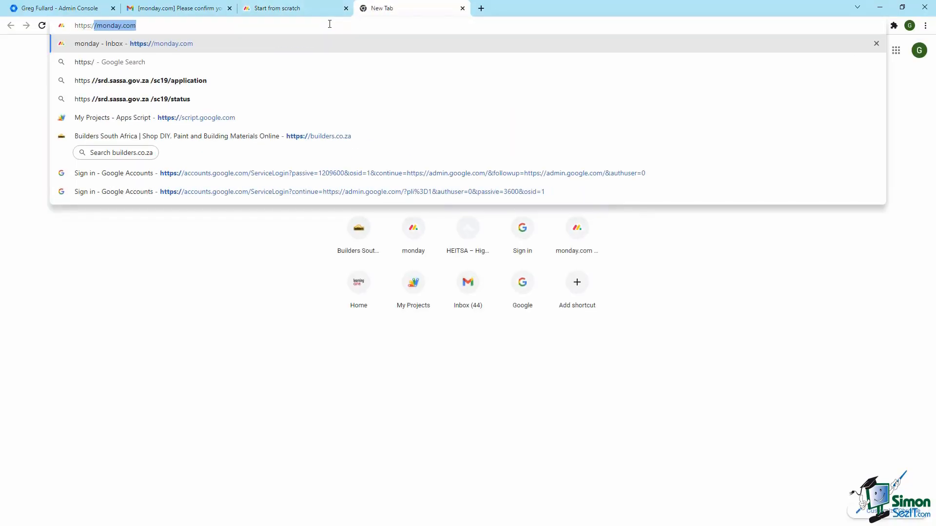
text(/monday.com/pri)
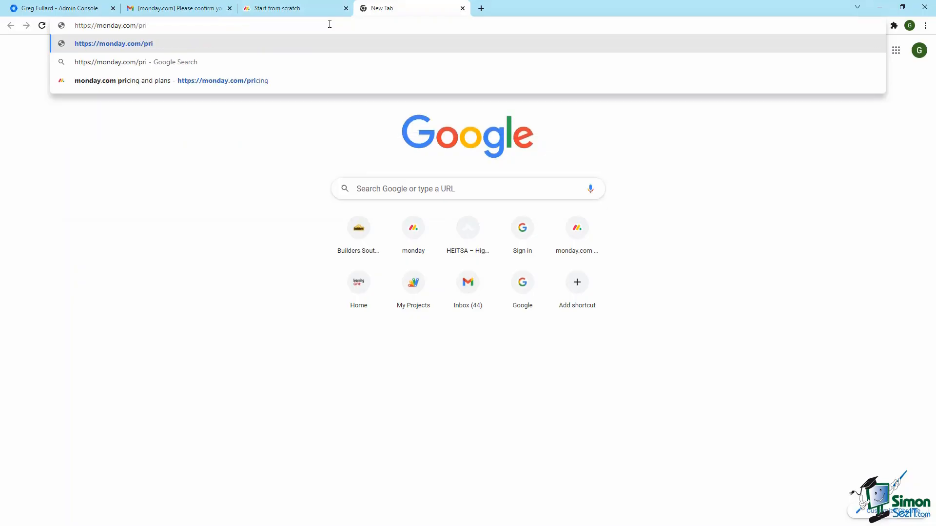
key(Down)
key(Down)
key(Return)
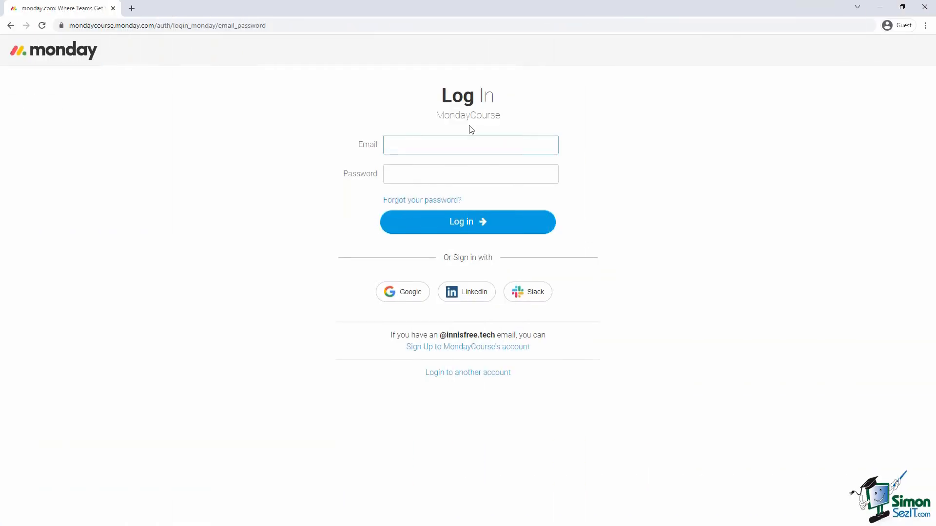
Log in with the account's email, correcting its typo, and the account password.
text(h)
key(Tab)
text(••)
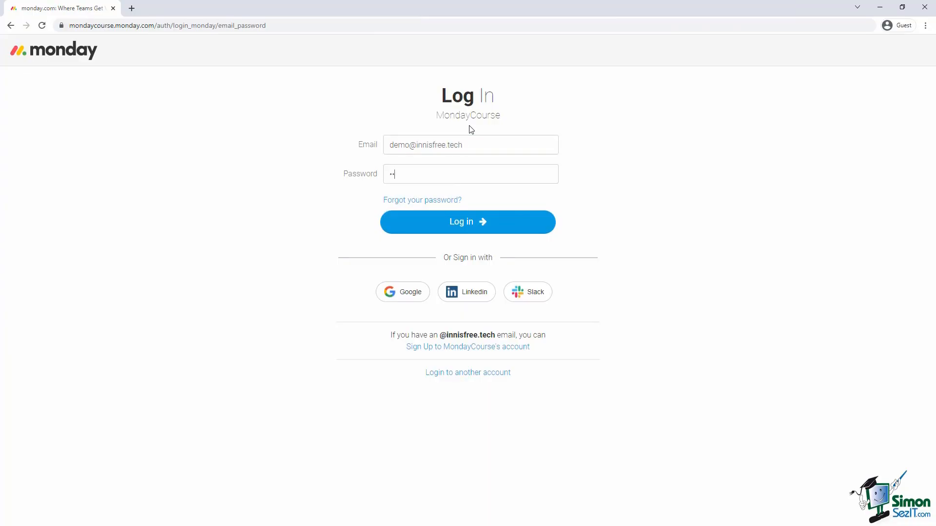
text(•••••••••)
click(463, 231)
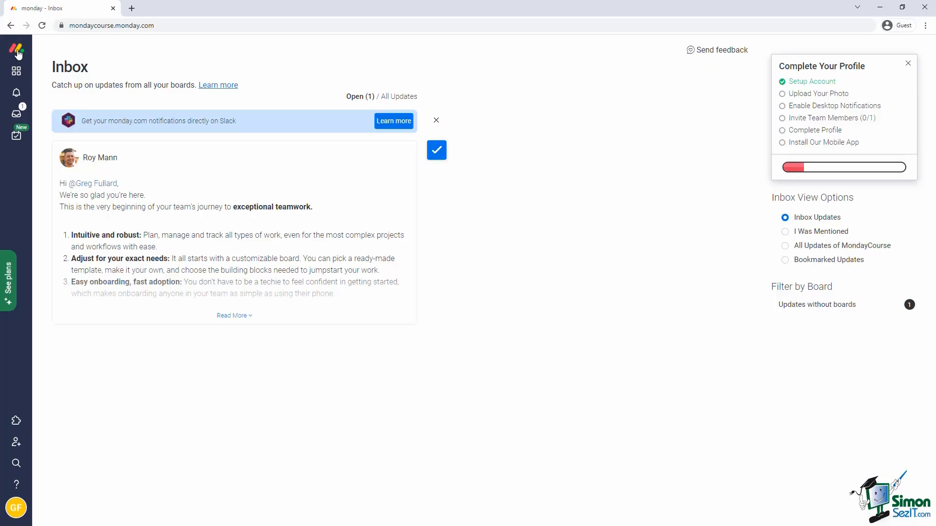
Return to the Start from scratch board and toggle the workspace navigation panel closed and open.
click(18, 52)
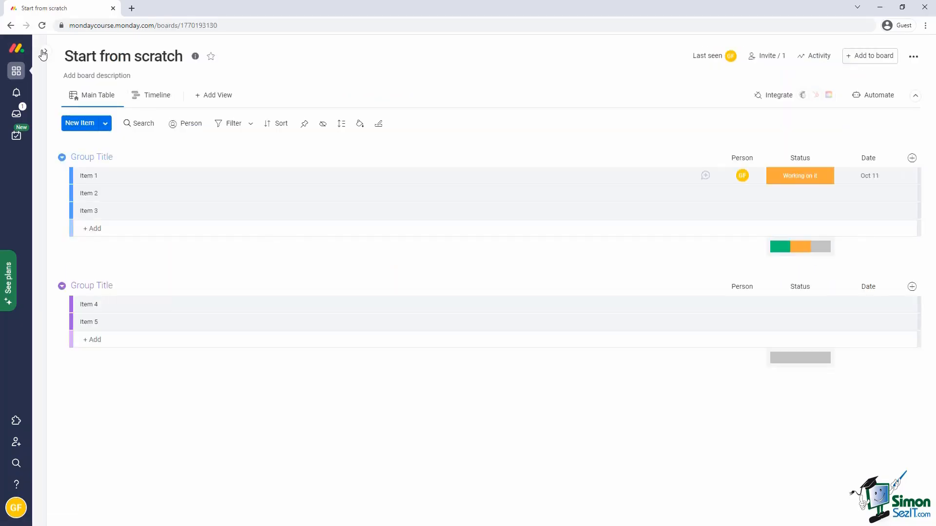
click(47, 50)
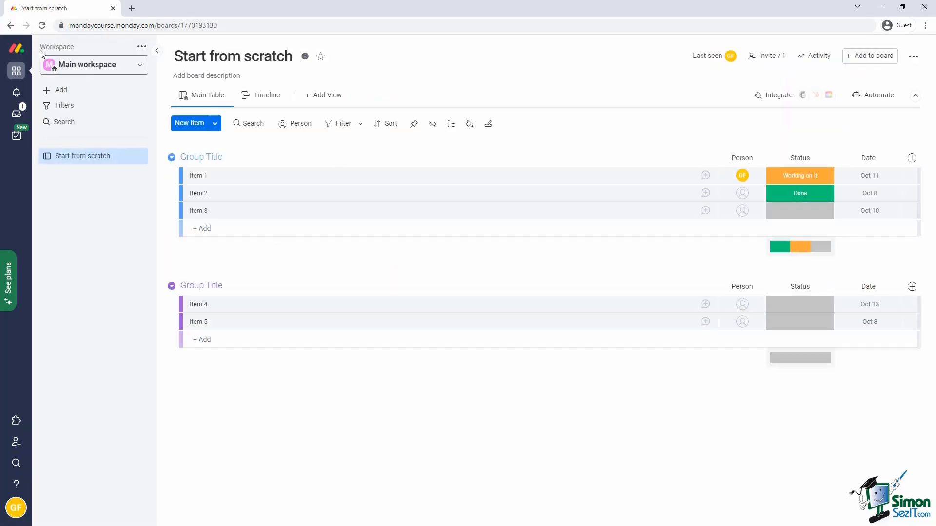
click(157, 51)
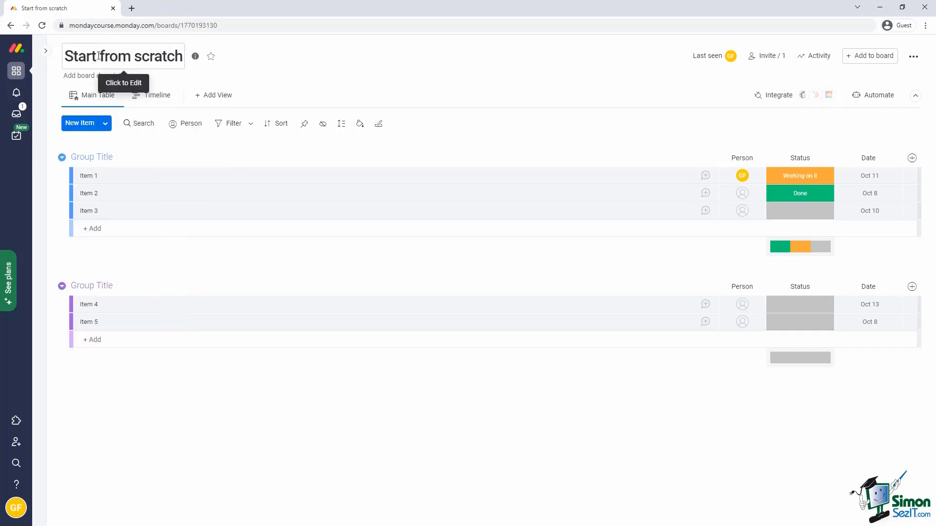
click(46, 51)
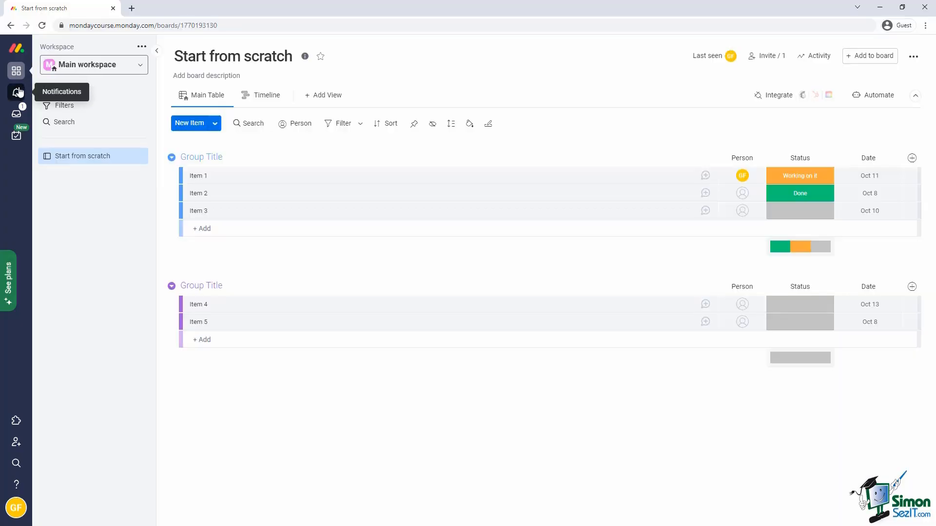
Glance at the Notifications panel, close it, and go to the Inbox of updates.
click(17, 92)
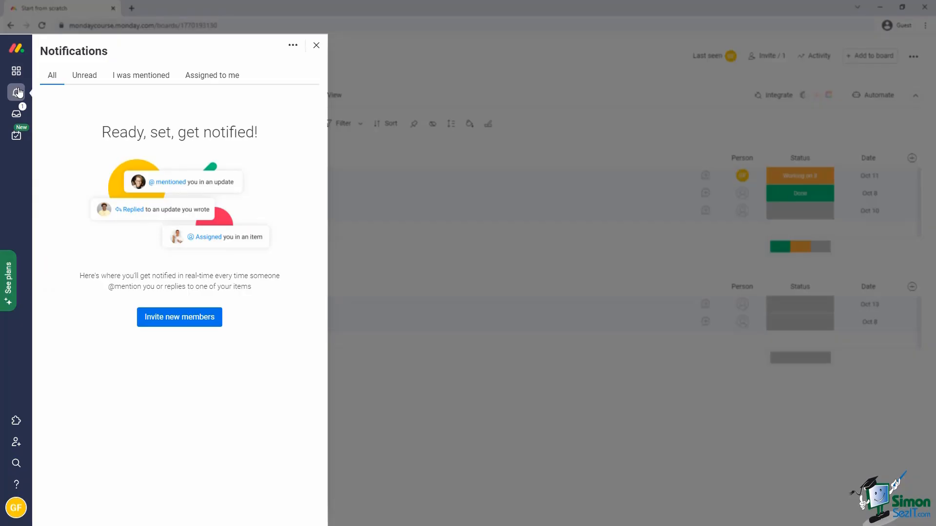
click(17, 93)
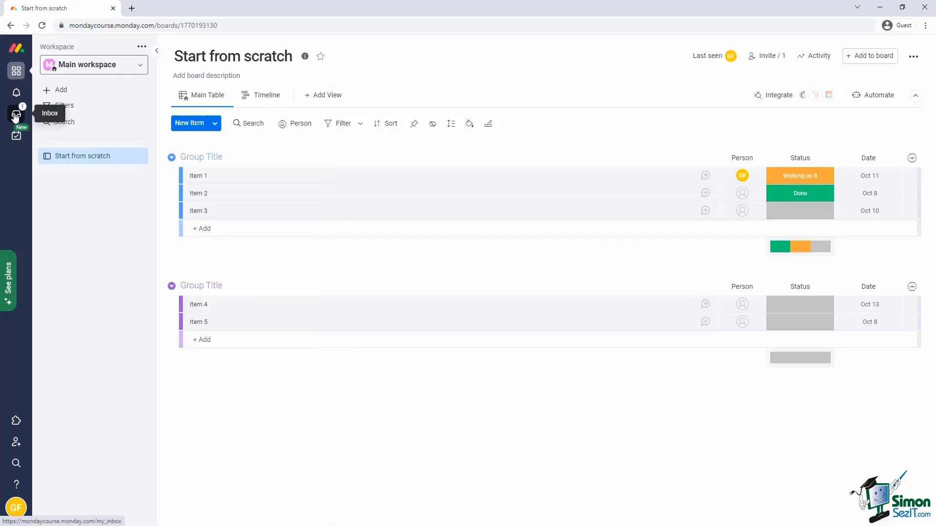
click(16, 115)
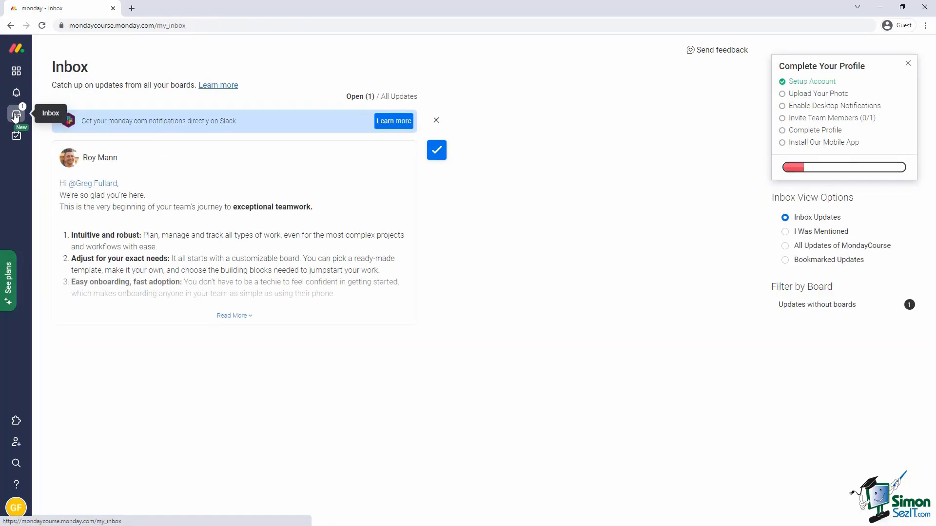
Switch to My Work to see the overdue Item 1 from Start from scratch.
click(16, 137)
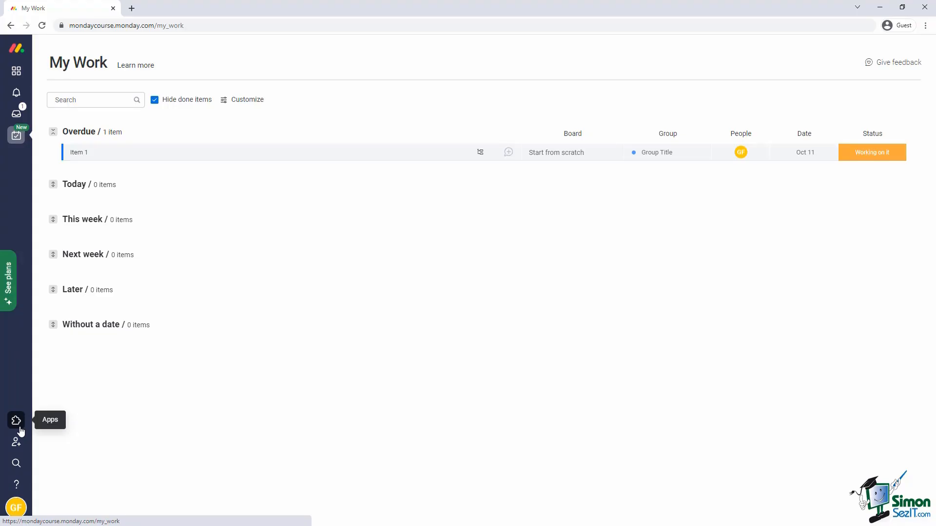
click(16, 421)
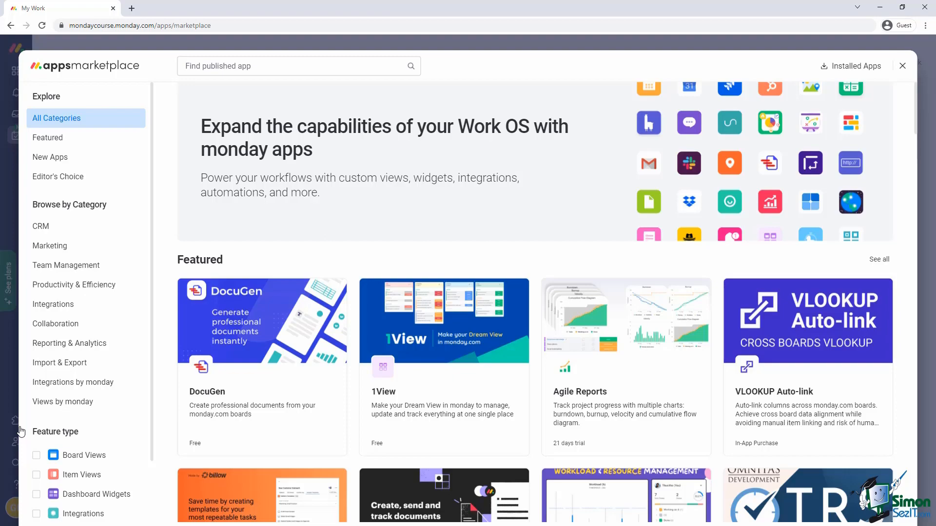
click(322, 62)
text(Docu)
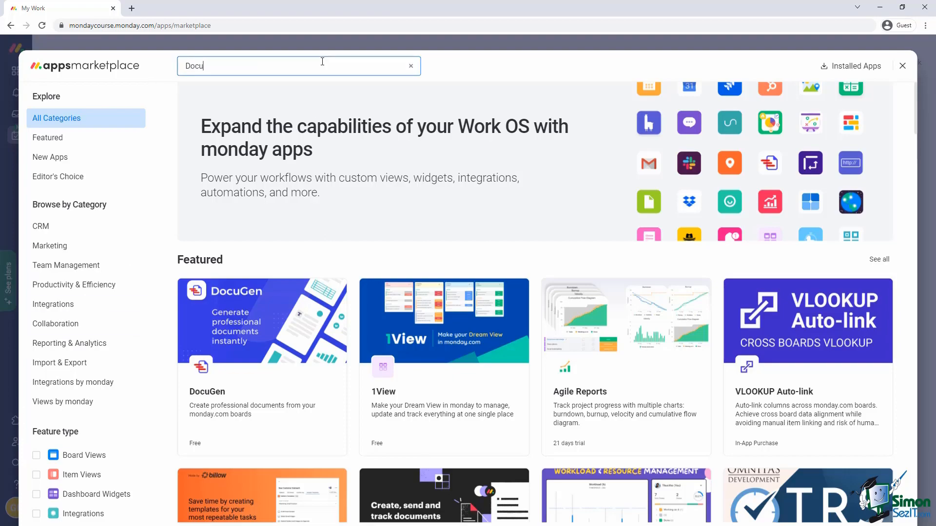
text(gen)
click(267, 217)
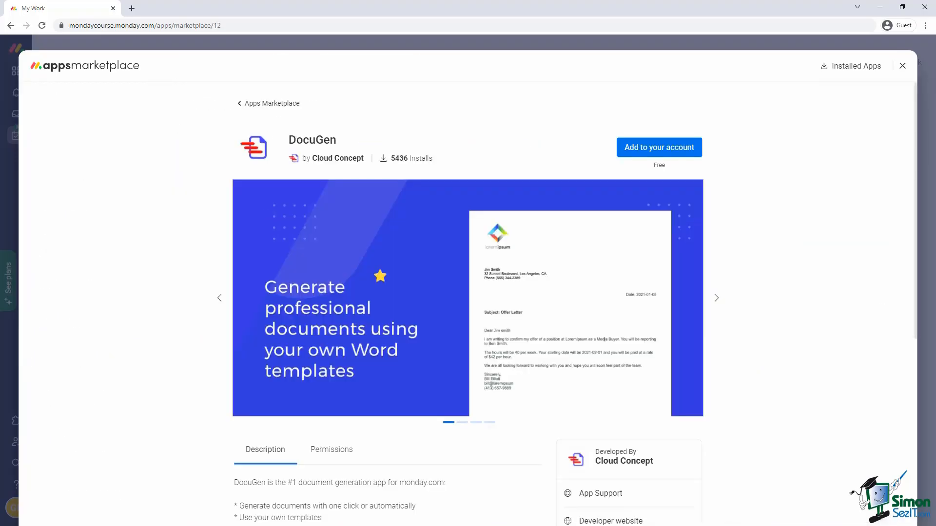
click(902, 66)
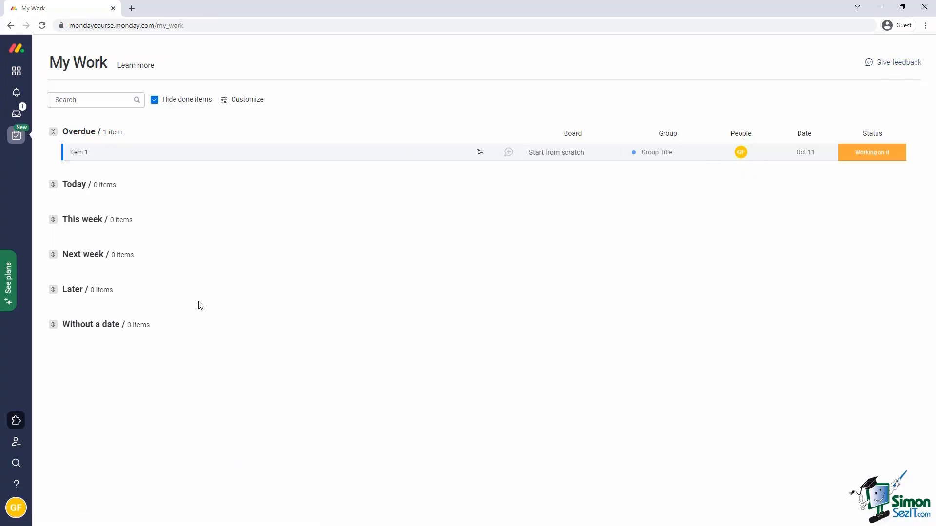
Preview and dismiss the Invite new members dialog, then bring up Search Everything.
click(18, 442)
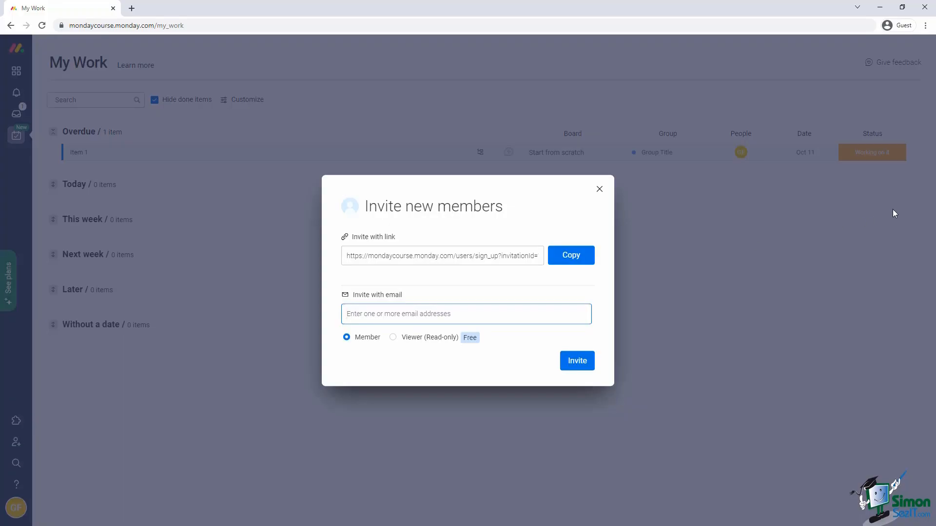
click(600, 190)
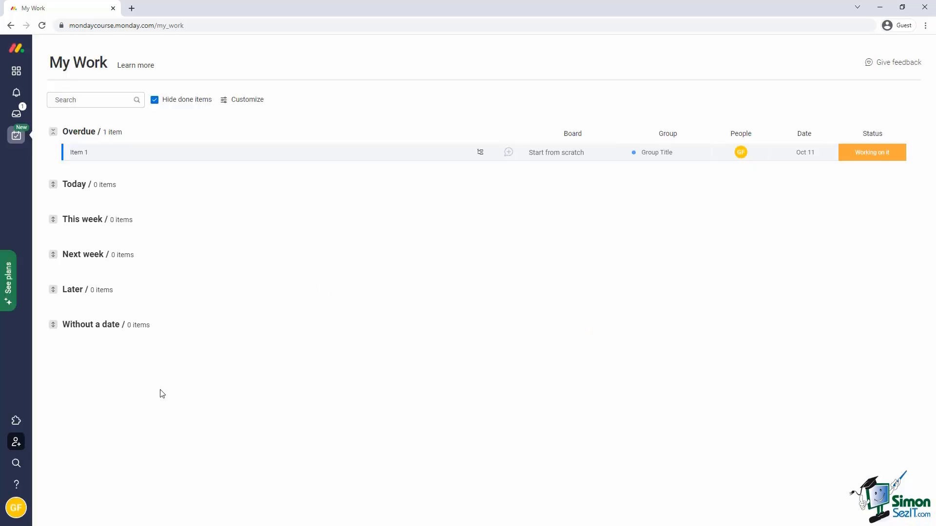
click(16, 463)
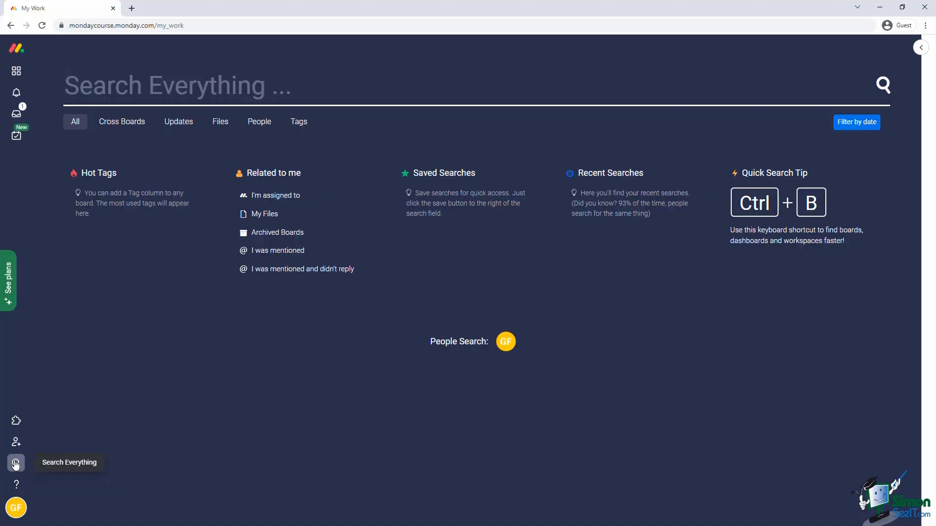
Close Search Everything, then open and close the Learn & Get Inspired help panel.
click(919, 48)
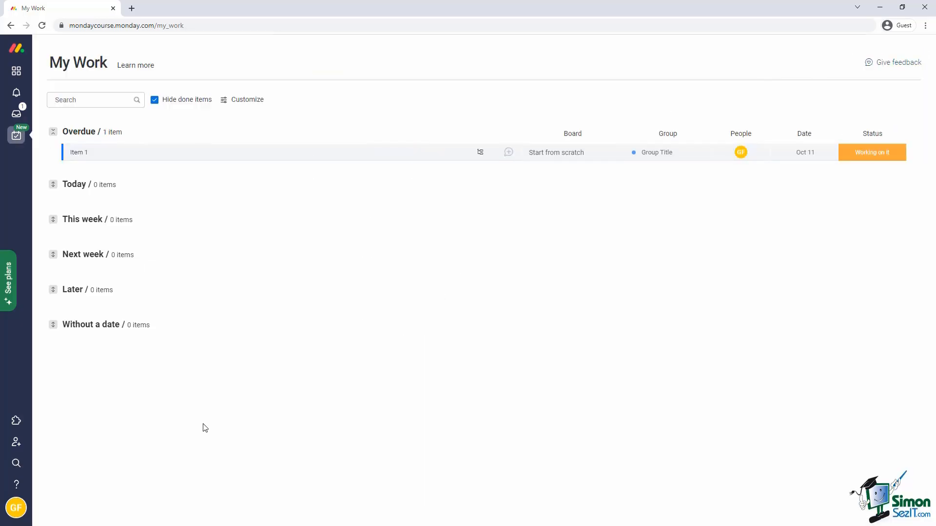
click(14, 485)
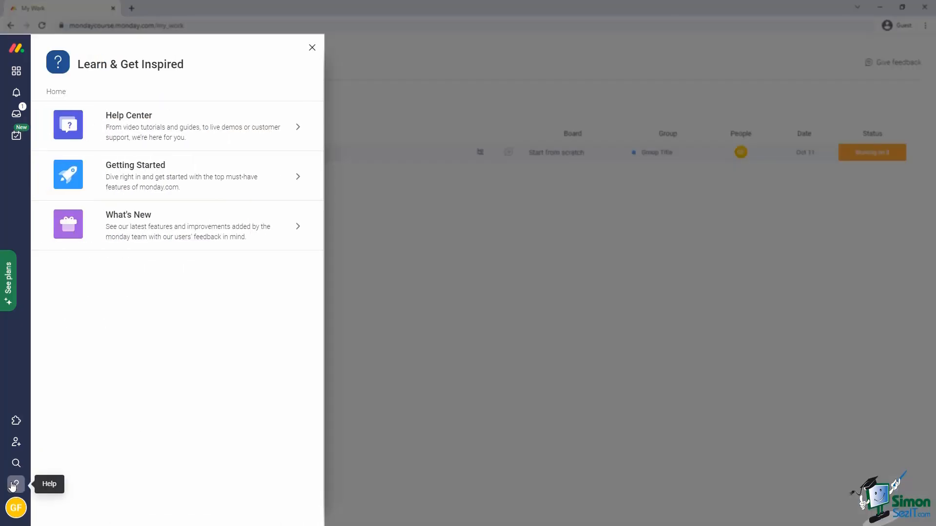
click(13, 485)
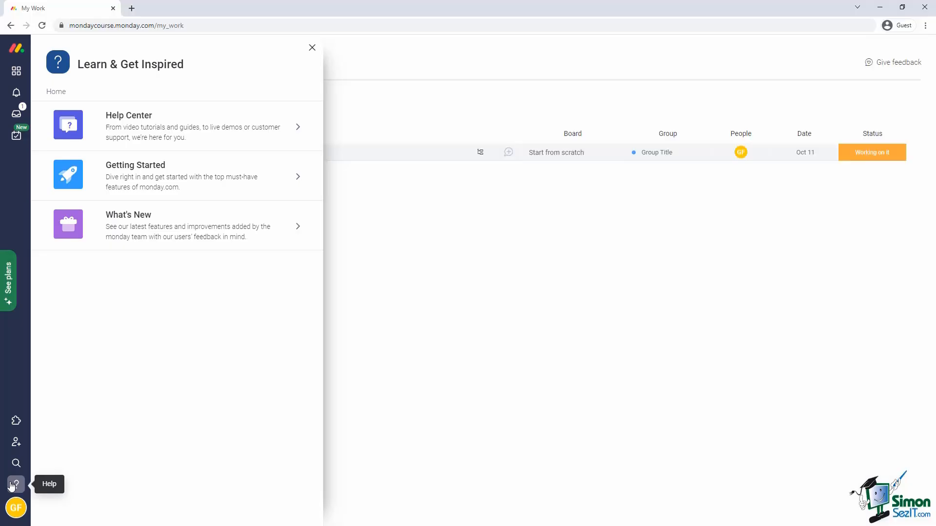
Glance at the account menu, then reopen the Start from scratch board showing Items 1–5 with the workspace panel collapsed.
click(15, 516)
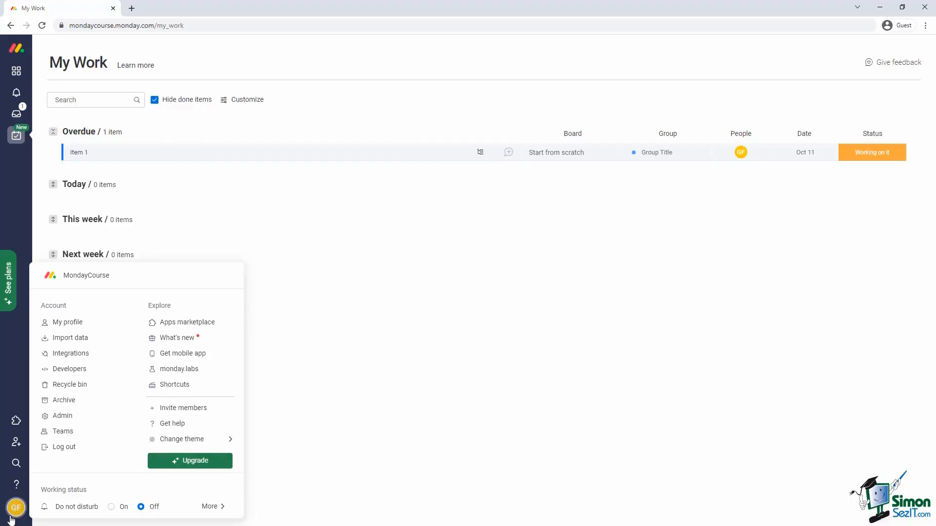
click(11, 519)
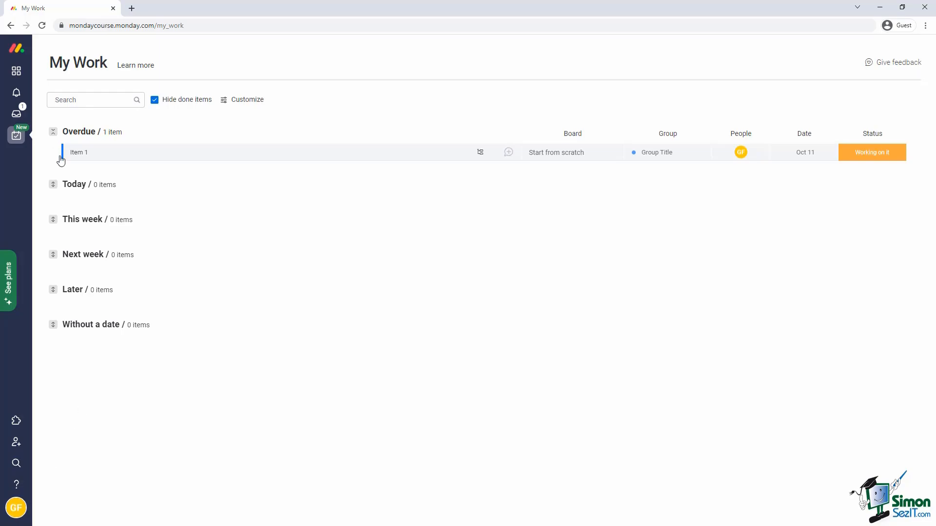
click(17, 73)
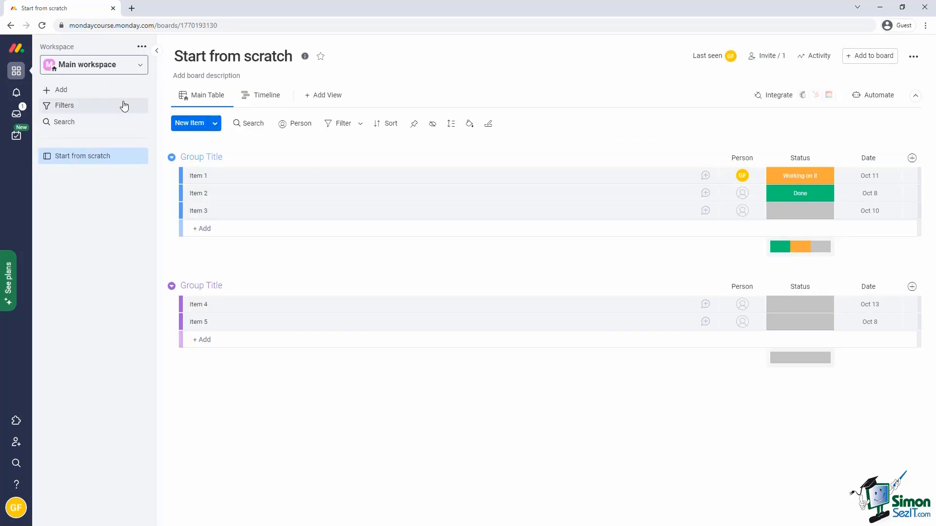
click(157, 51)
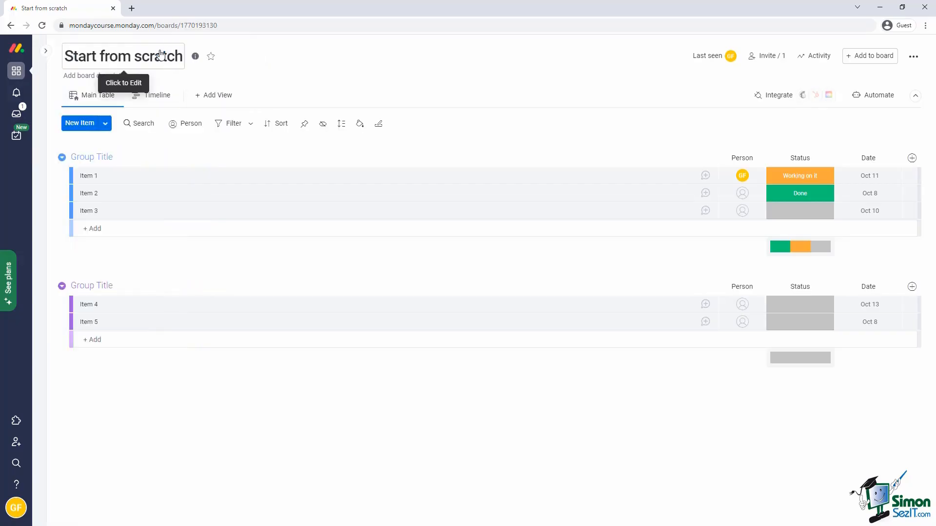
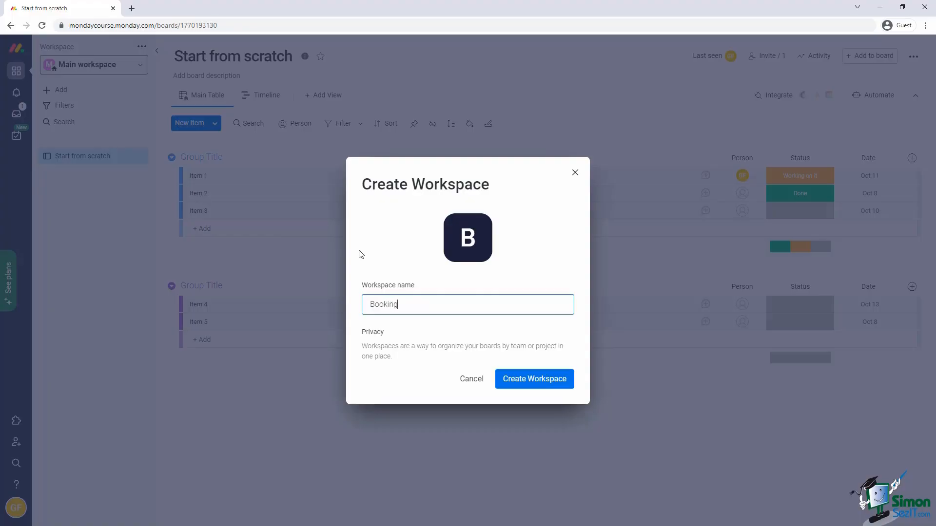
Finish the Bookings workspace and start a new board named Bookings.
click(519, 380)
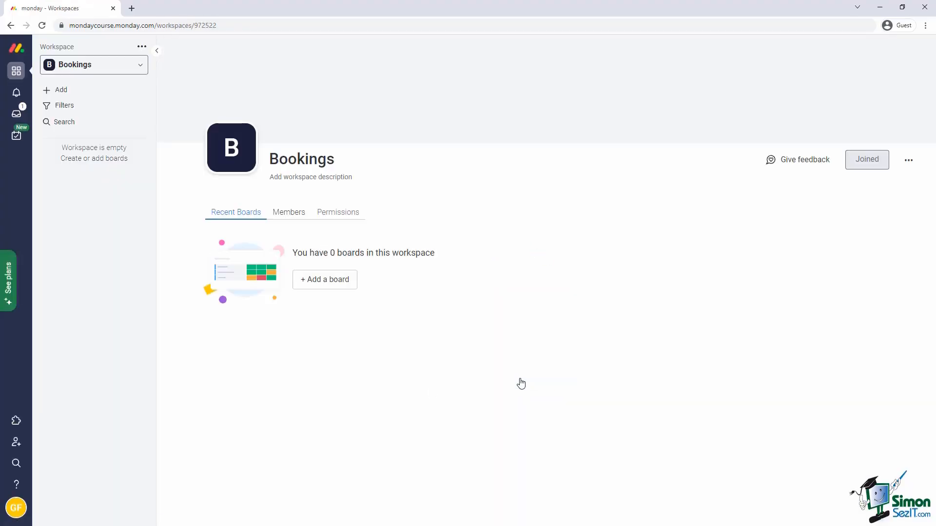
click(63, 91)
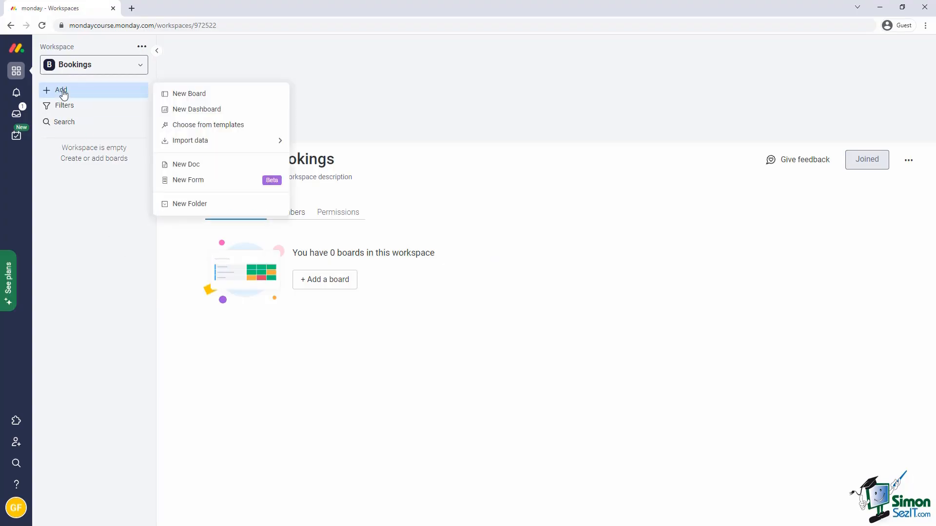
click(173, 94)
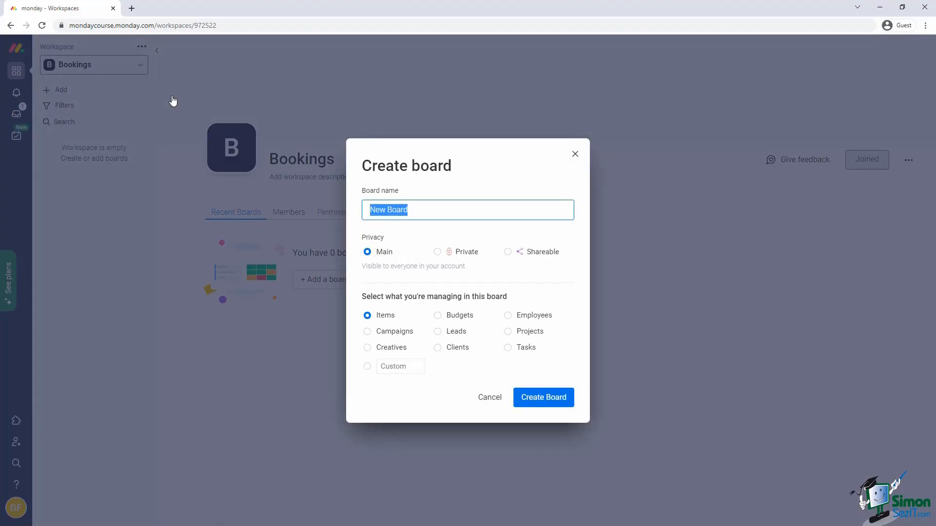
drag(482, 209, 265, 209)
text(Booki)
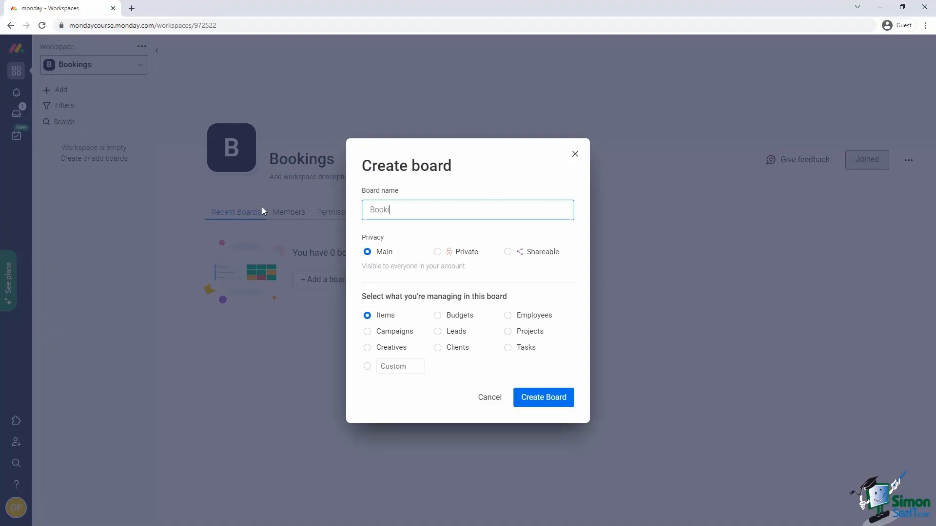
text(ngs)
Set the board's custom item name to Bookings and create the board.
click(367, 366)
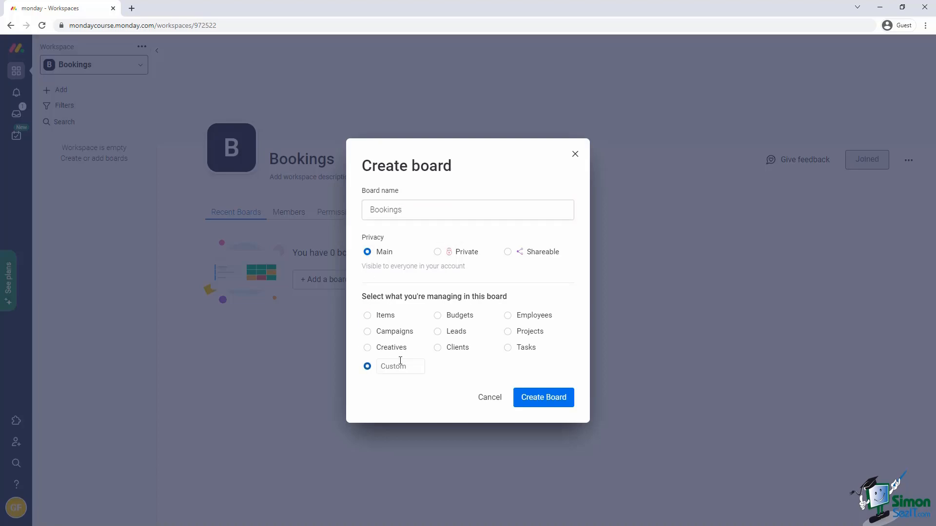
click(397, 363)
text(Bookings)
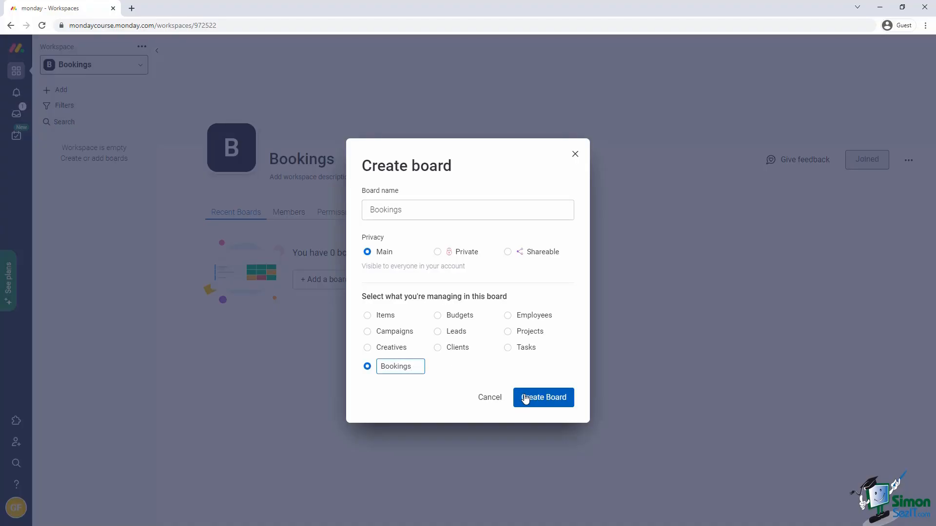
click(525, 398)
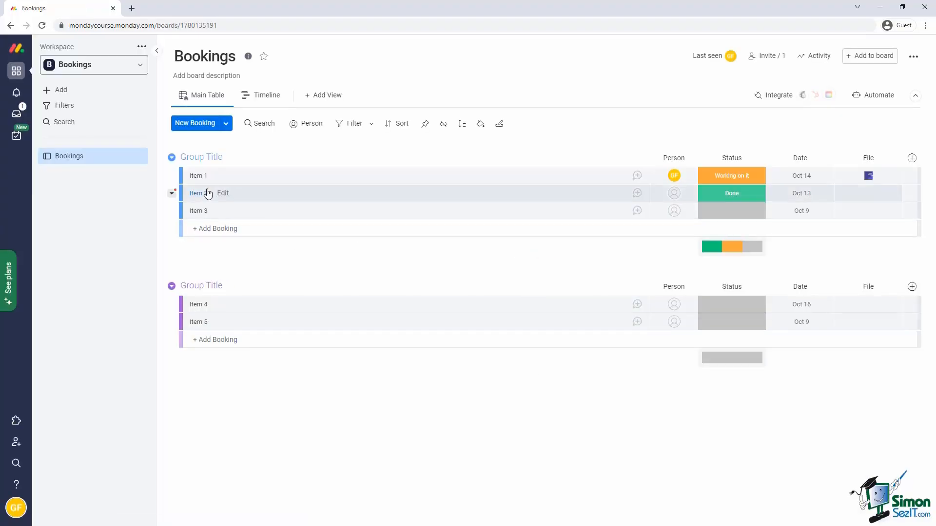
Delete all sample items and the second group from the Bookings board.
click(186, 175)
shift+click(187, 322)
click(629, 419)
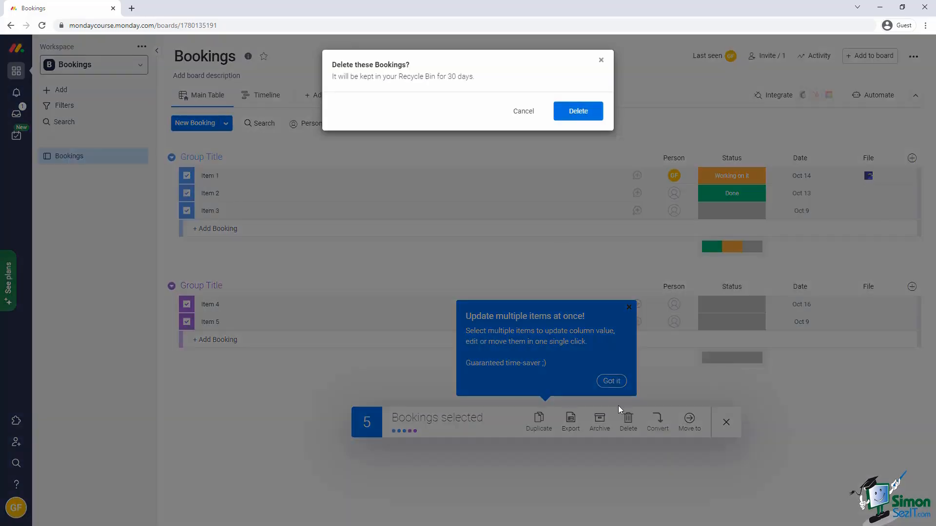
click(581, 113)
click(171, 233)
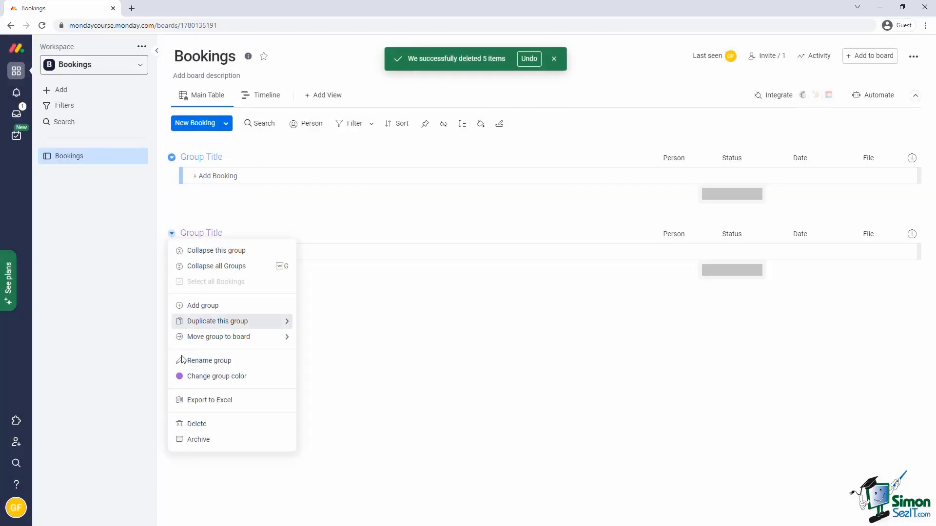
click(195, 424)
click(594, 92)
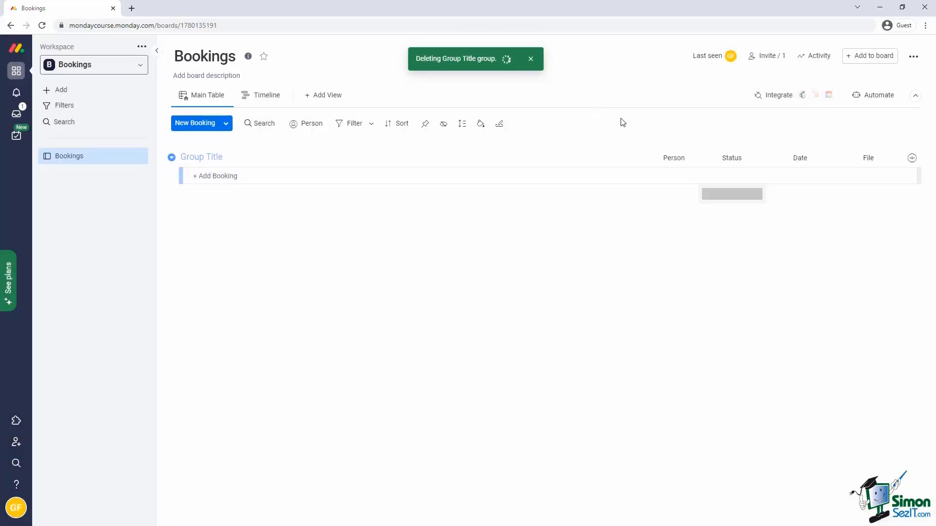
Delete the Status, Date, File and Person columns.
click(759, 158)
click(689, 407)
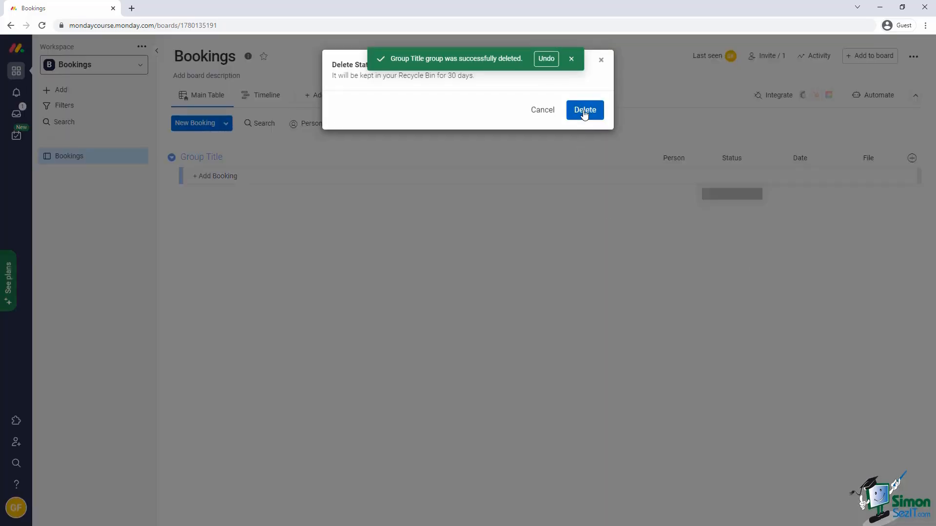
click(583, 110)
click(827, 158)
click(744, 447)
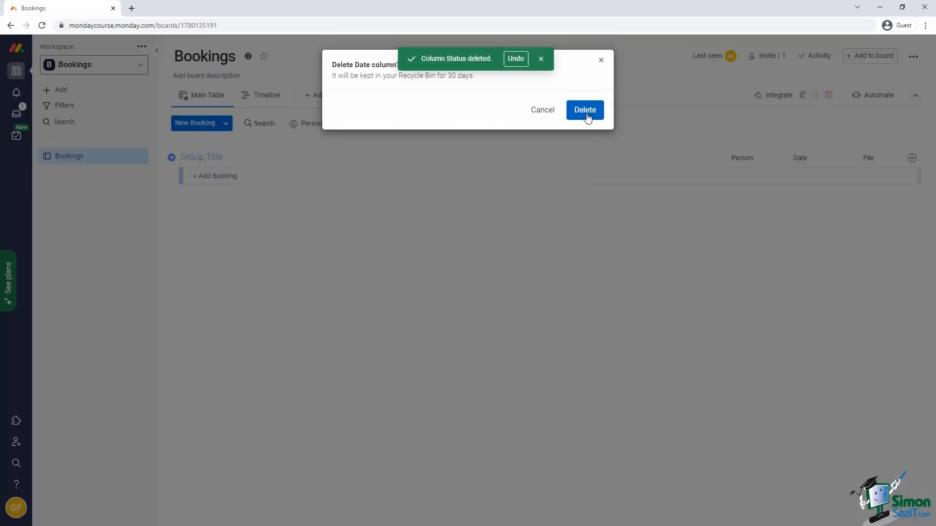
click(588, 115)
click(895, 159)
click(809, 376)
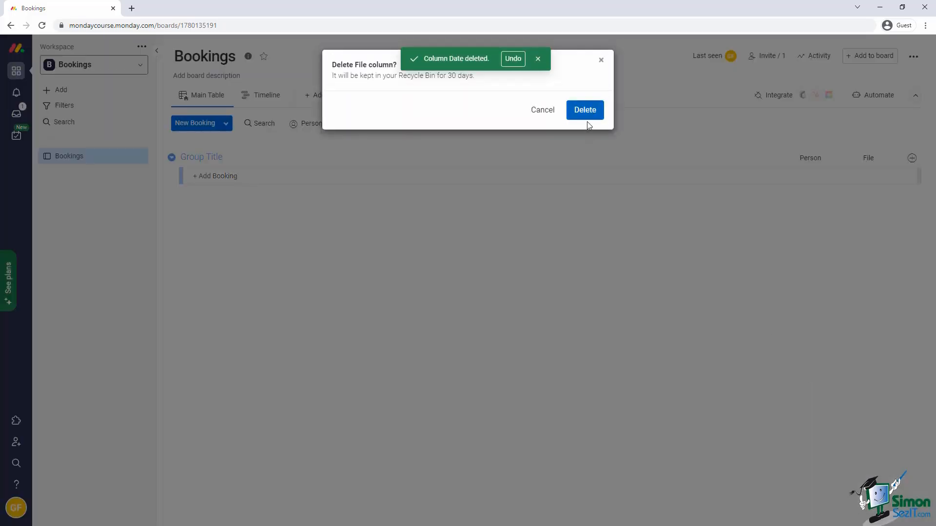
click(586, 114)
click(896, 159)
click(826, 406)
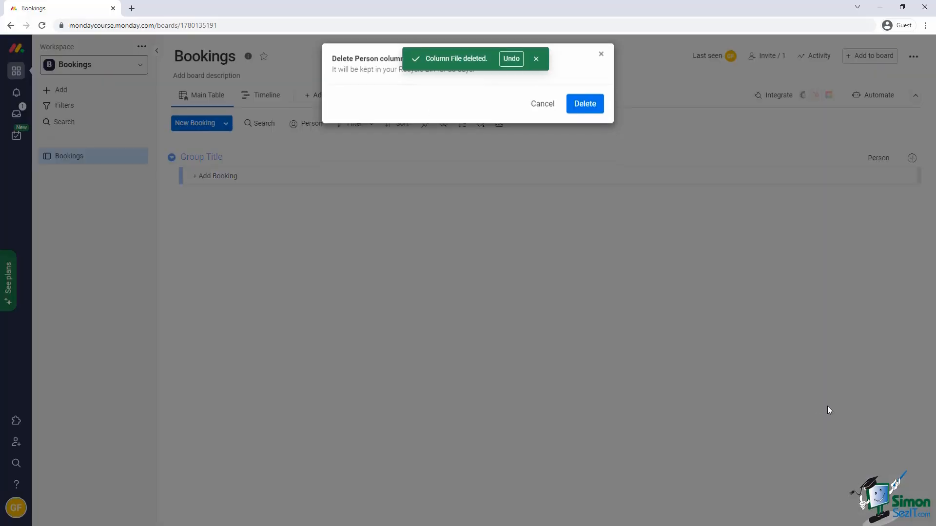
click(588, 110)
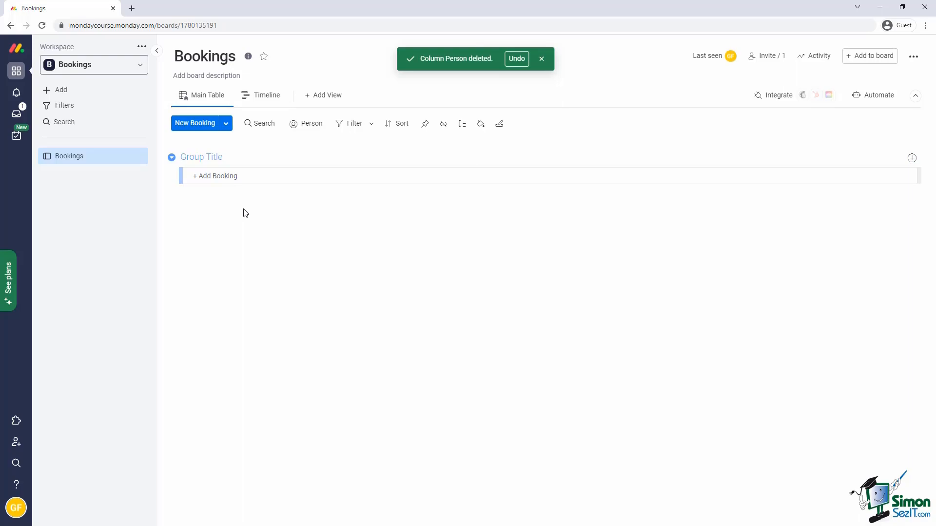
Add a first booking row named with a sample guest's full name.
click(225, 177)
text(Joe Soap)
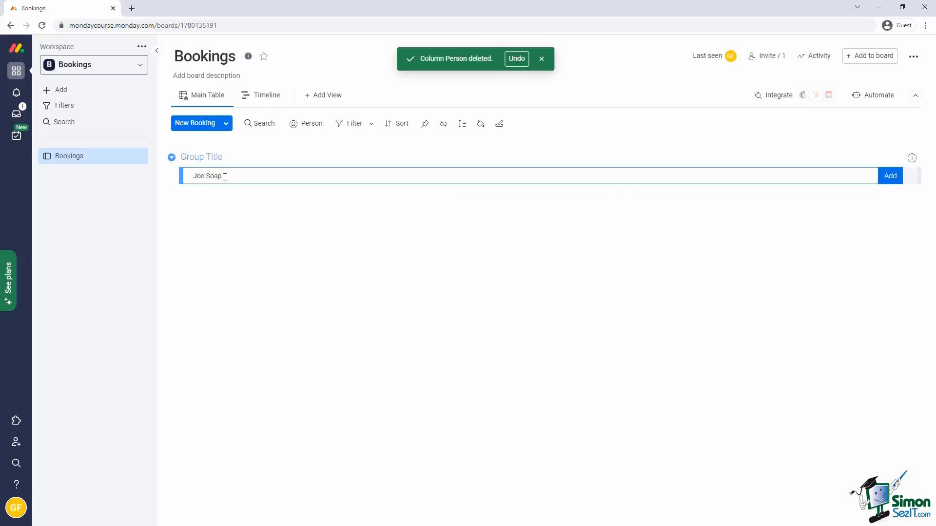
click(889, 178)
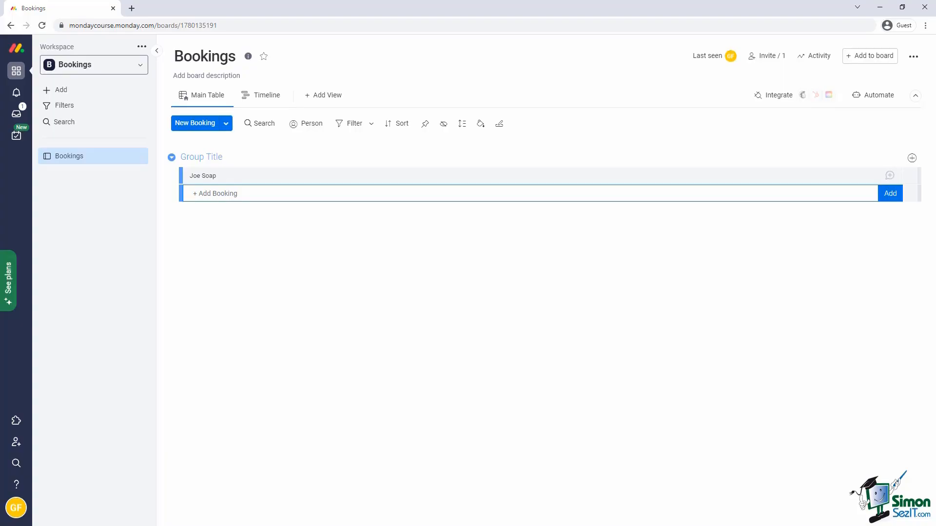
Add a Numbers column and retitle it 'Number of guests'.
click(912, 159)
click(912, 160)
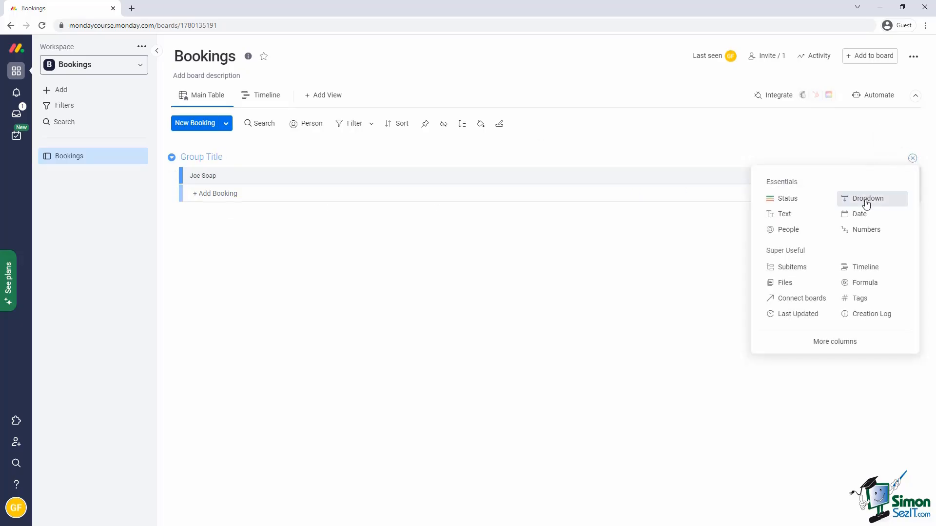
click(867, 230)
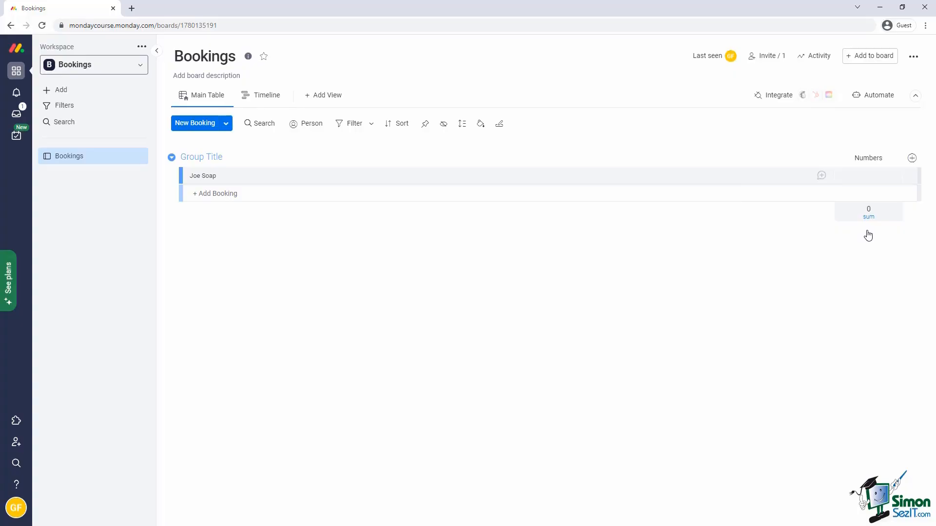
click(853, 158)
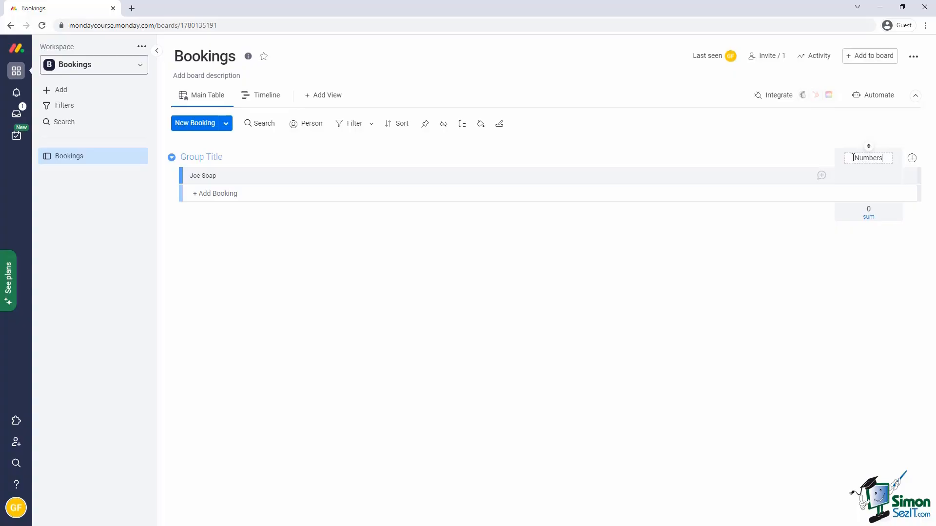
key(BackSpace)
text(of guests)
key(Return)
click(912, 159)
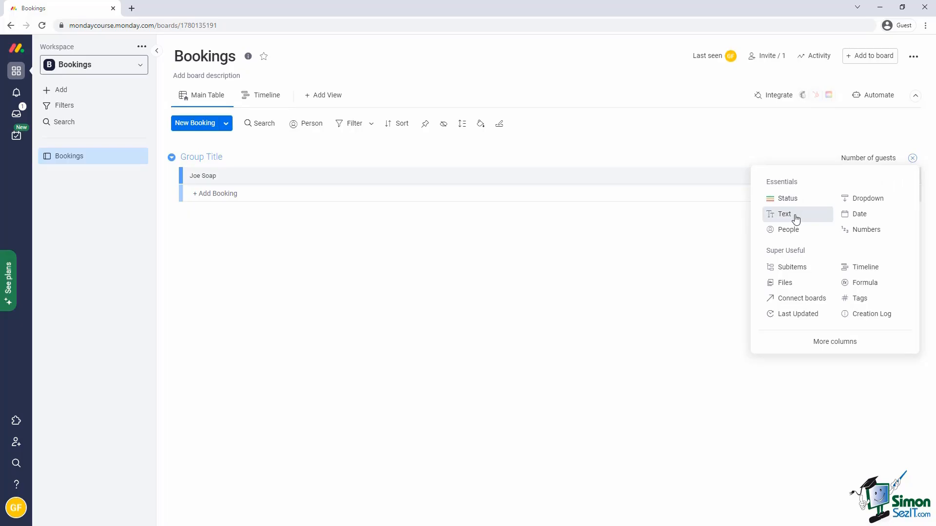
Add an Email column from the Column Center and retitle it 'Guest Email'.
click(820, 345)
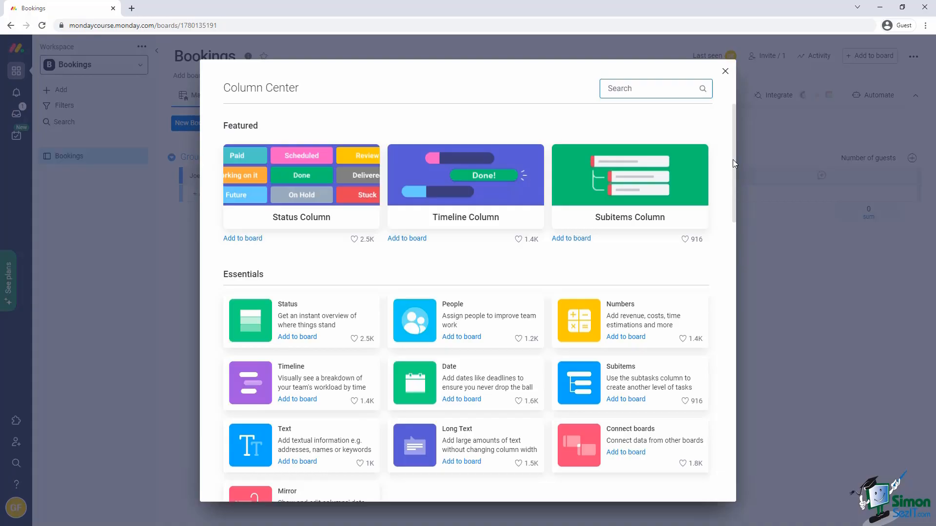
drag(733, 159, 756, 411)
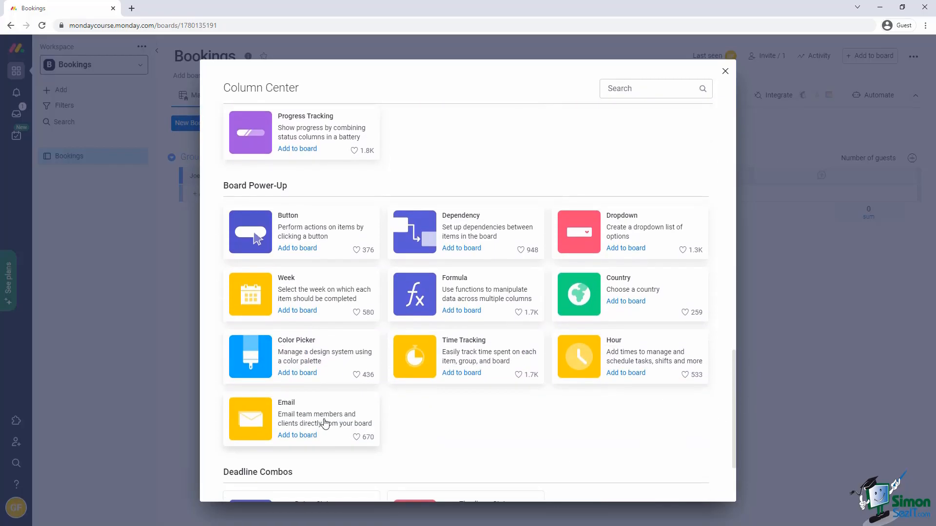
click(325, 423)
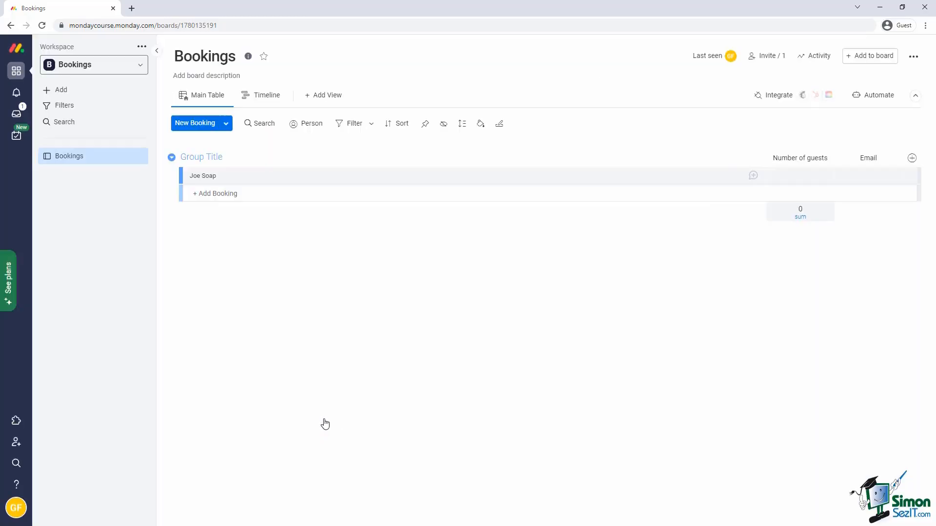
click(861, 160)
text(Guest)
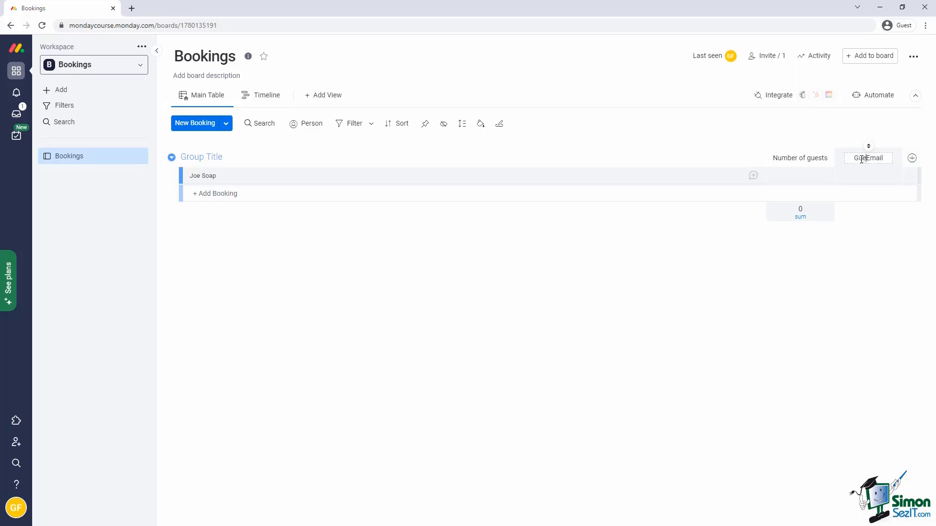
key(Return)
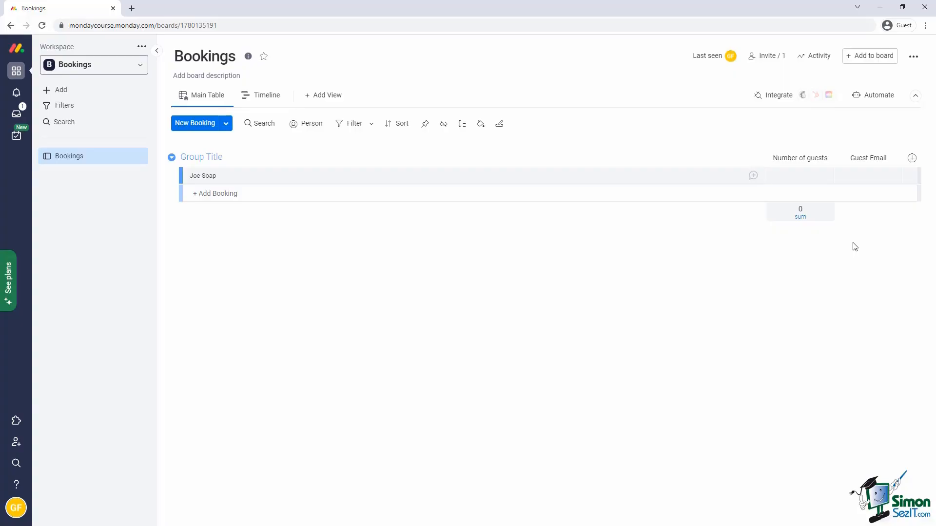
Search the Column Center for 'phone' and add the Phone column after Guest Email.
click(912, 158)
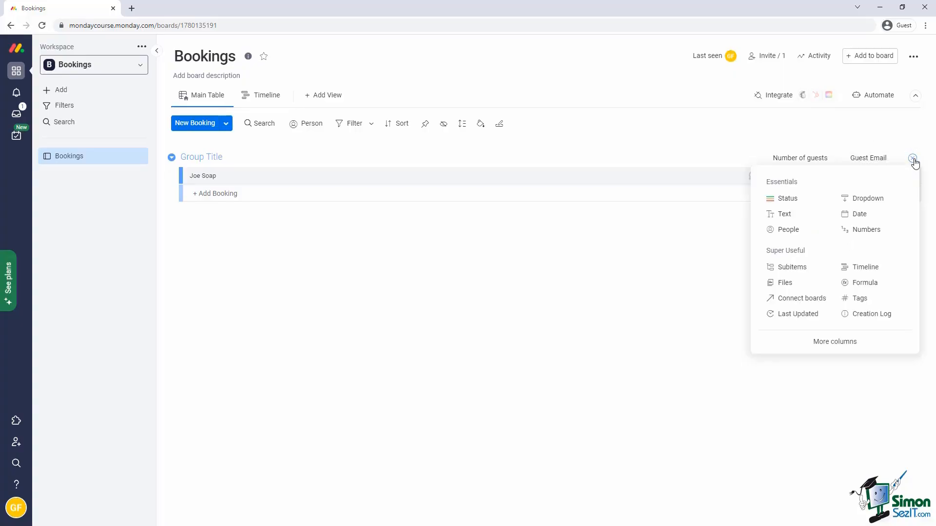
click(832, 341)
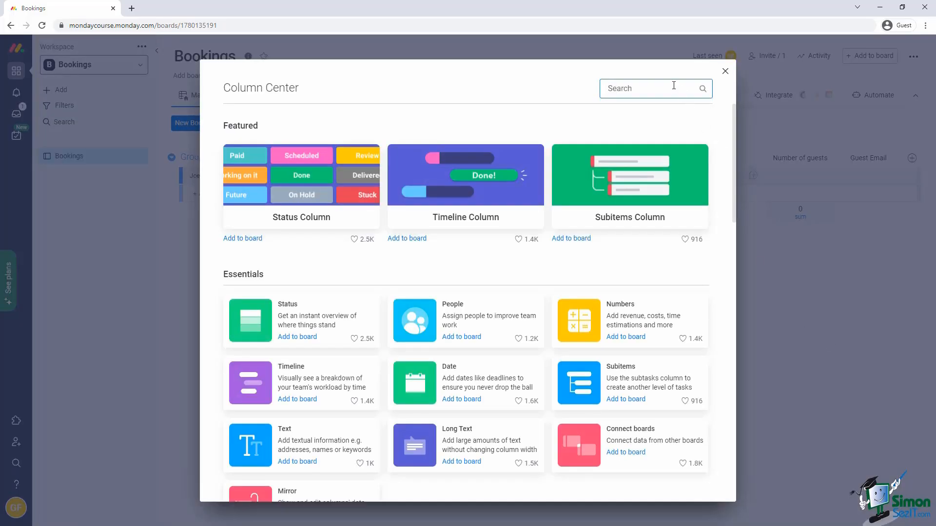
text(phone)
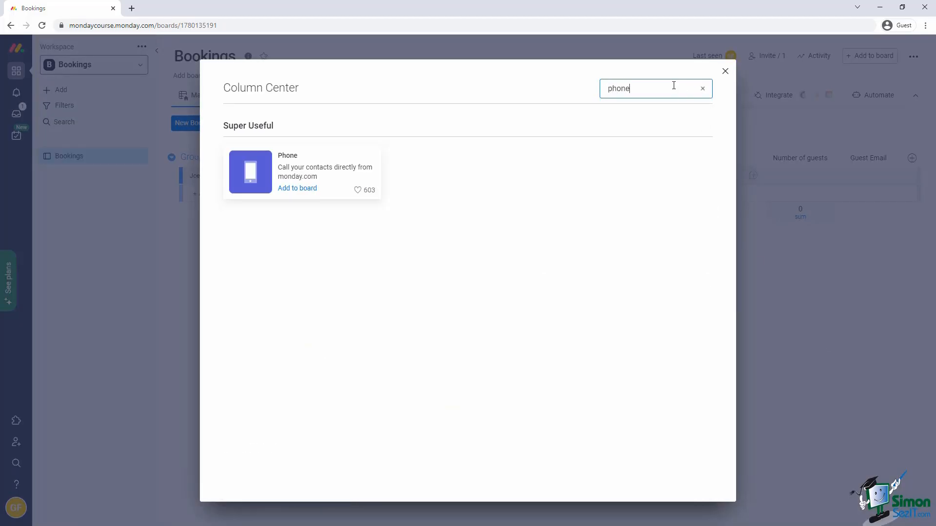
click(329, 167)
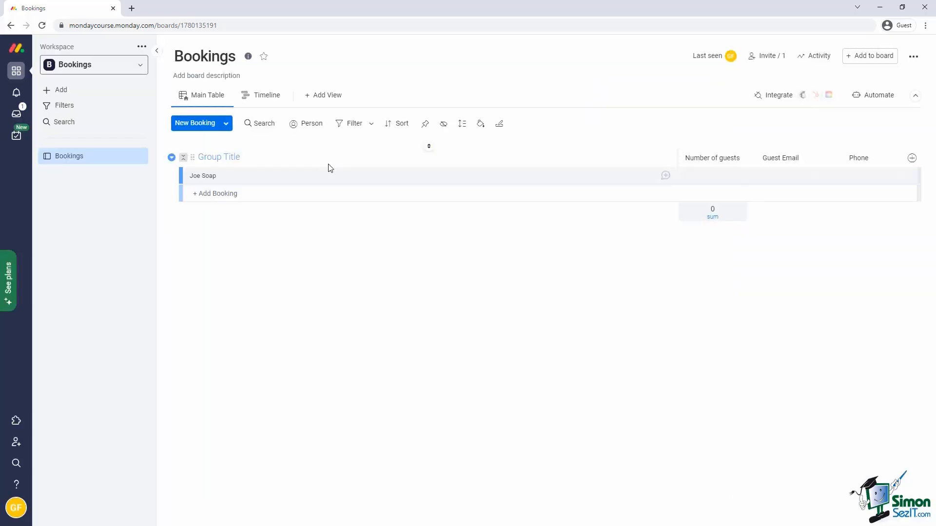
click(912, 159)
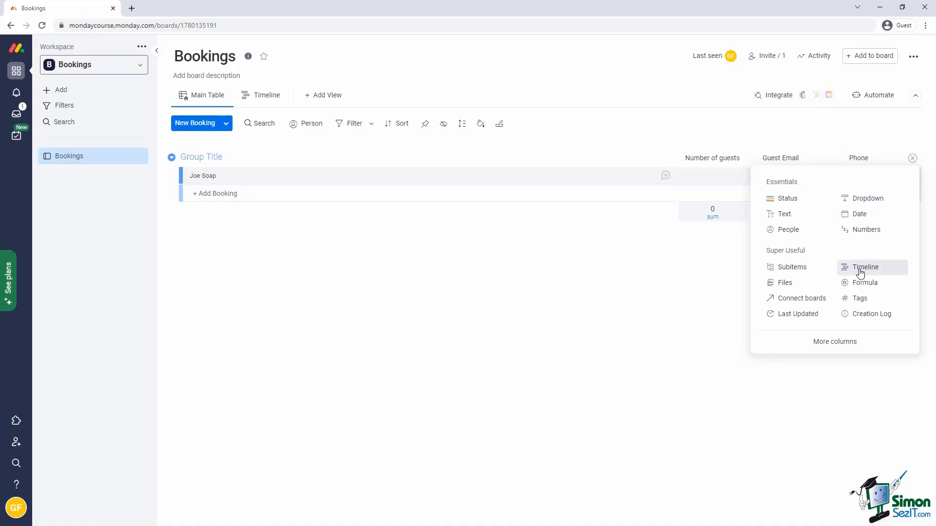
Add a Timeline column after Phone and rename it 'Booking Period'.
click(860, 268)
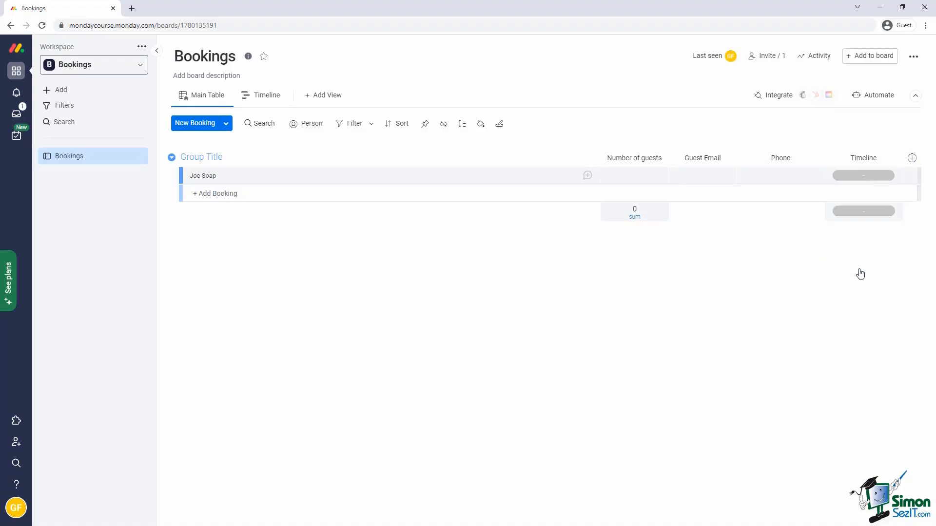
click(864, 158)
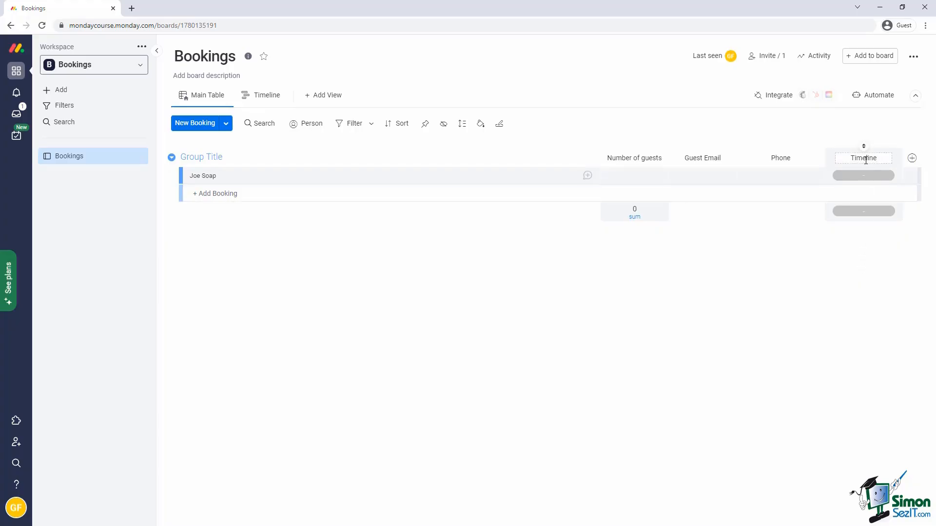
text(Booking Period)
key(Delete)
key(Delete)
key(Delete)
key(Delete)
key(Delete)
key(Delete)
key(Delete)
key(Delete)
key(Return)
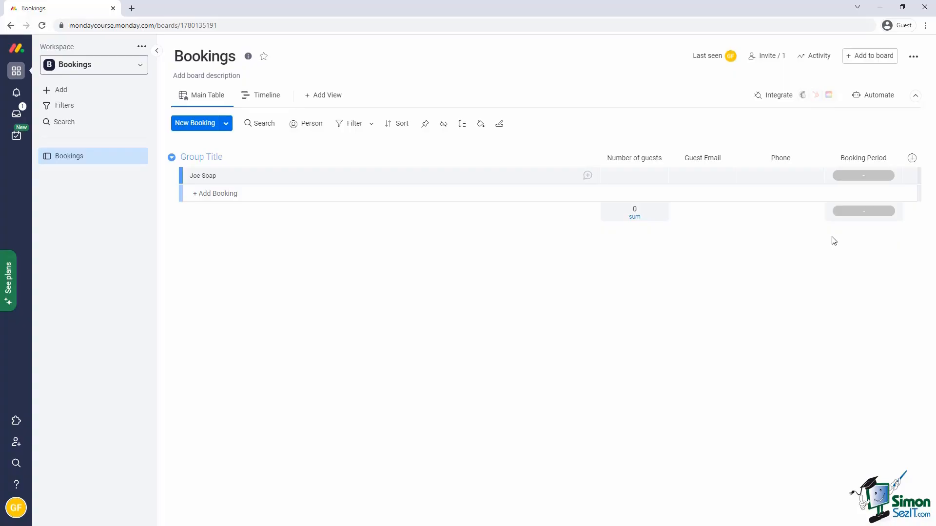
click(912, 159)
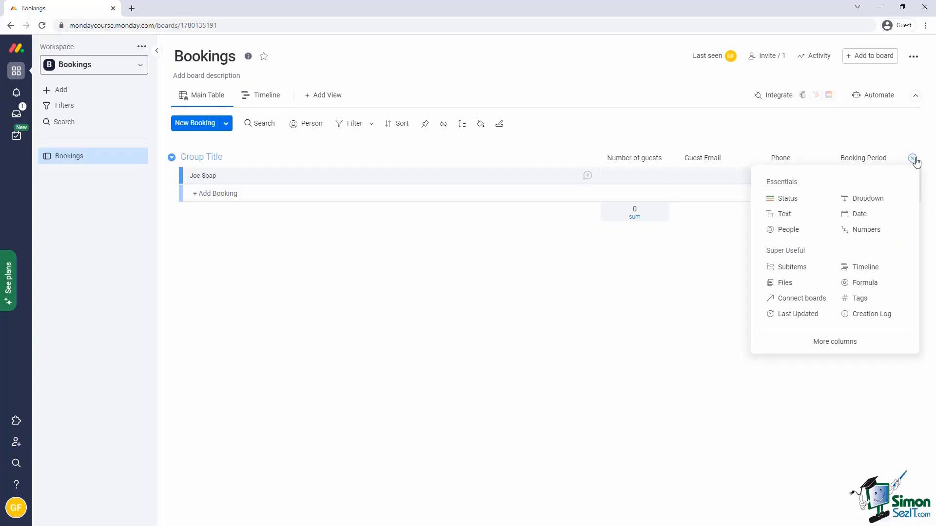
Add a Status column and rename its Done and Working on it labels to Complete and Confirmed.
click(788, 199)
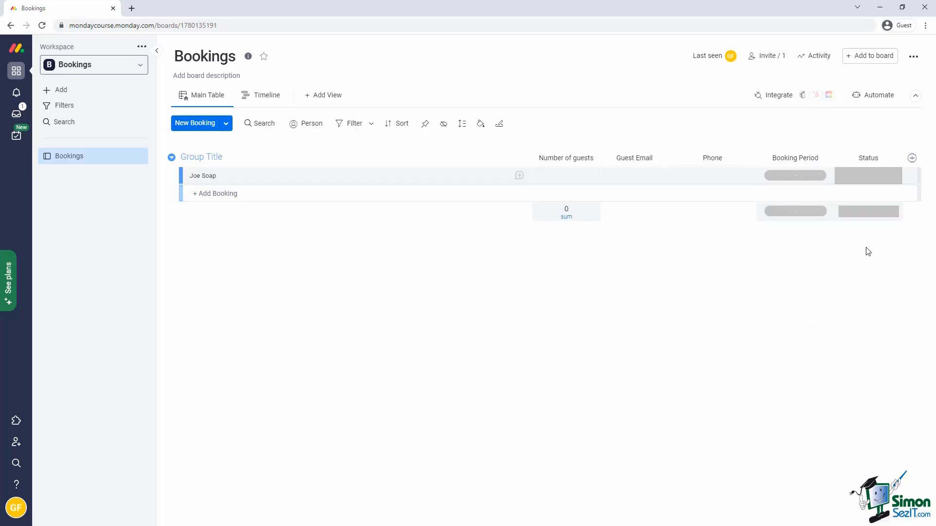
click(854, 182)
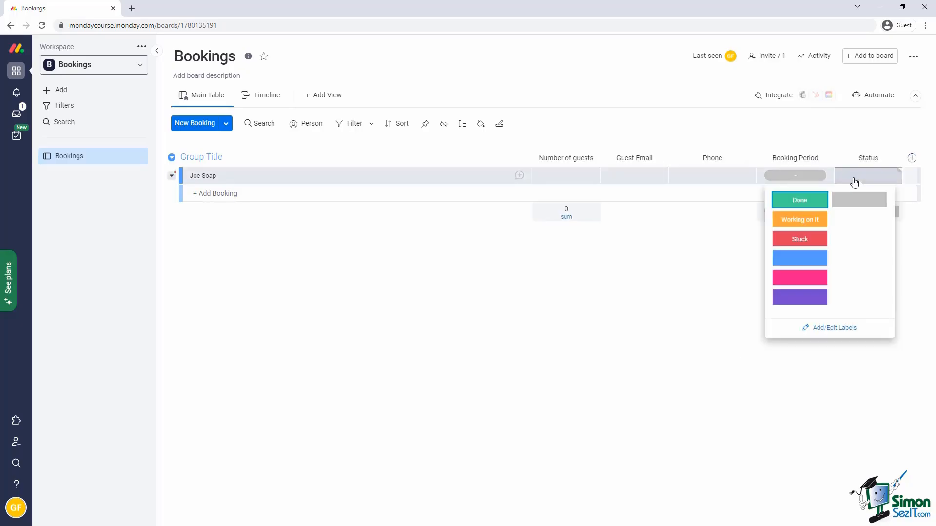
click(844, 330)
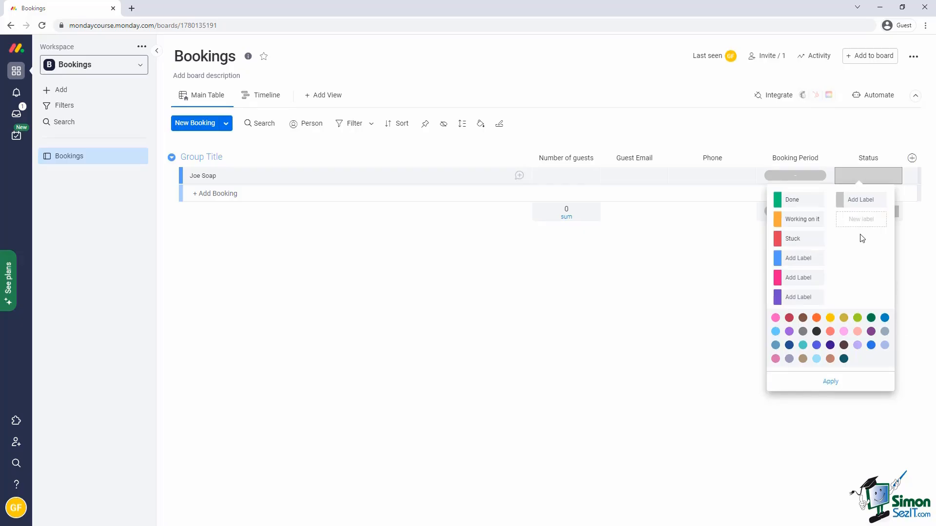
click(810, 201)
key(BackSpace)
key(BackSpace)
key(BackSpace)
key(BackSpace)
text(Complete)
click(801, 220)
key(ctrl+a)
text(Confirmed)
Name the blue label Enquiry, rename Stuck to Paid, remove the pink label, and apply.
click(804, 258)
text(Enquiry)
click(807, 238)
key(BackSpace)
key(BackSpace)
key(BackSpace)
key(BackSpace)
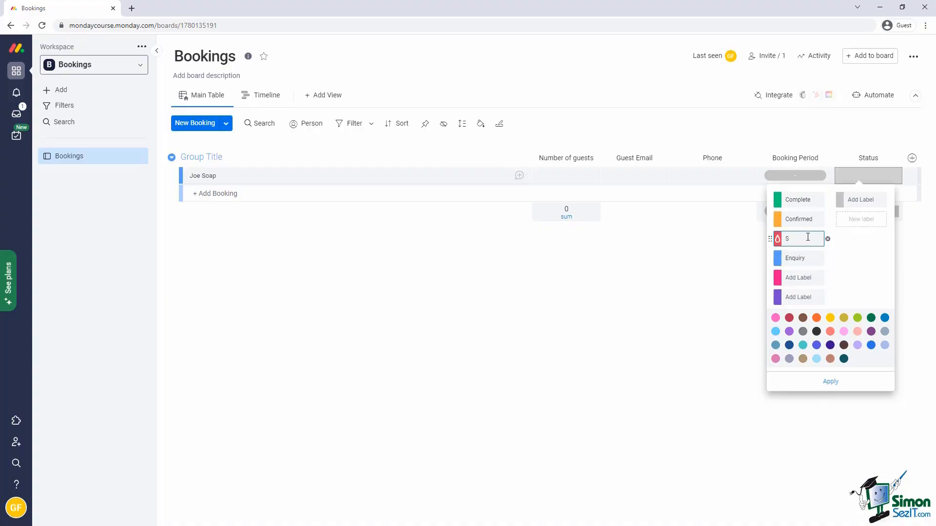
key(BackSpace)
text(Paid)
key(Return)
click(826, 279)
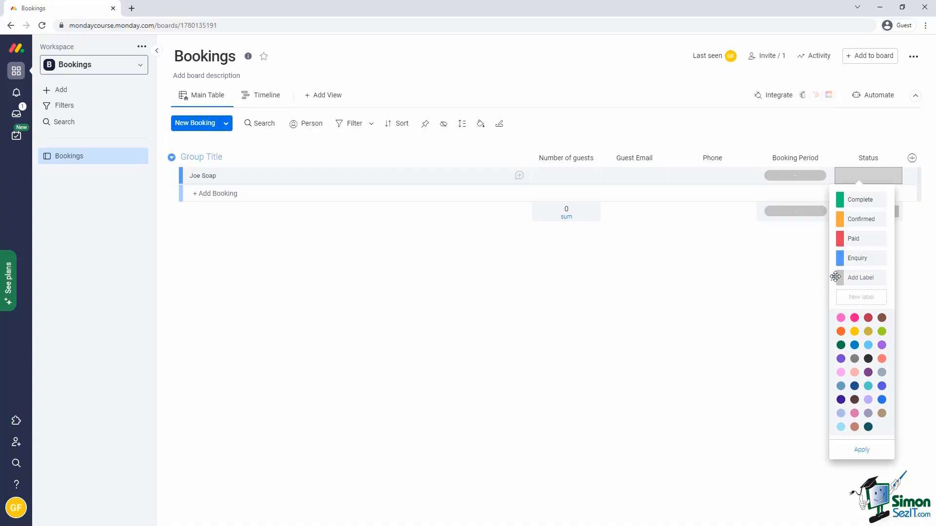
click(861, 449)
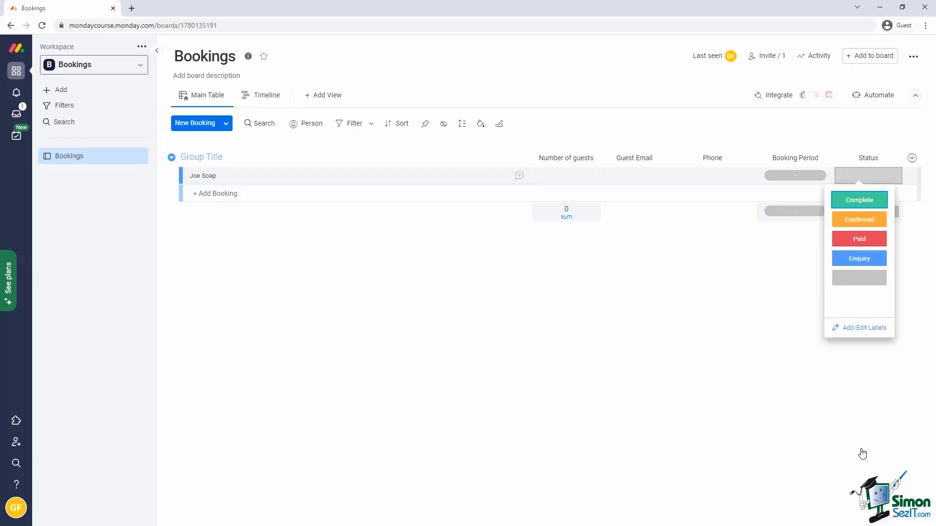
click(770, 324)
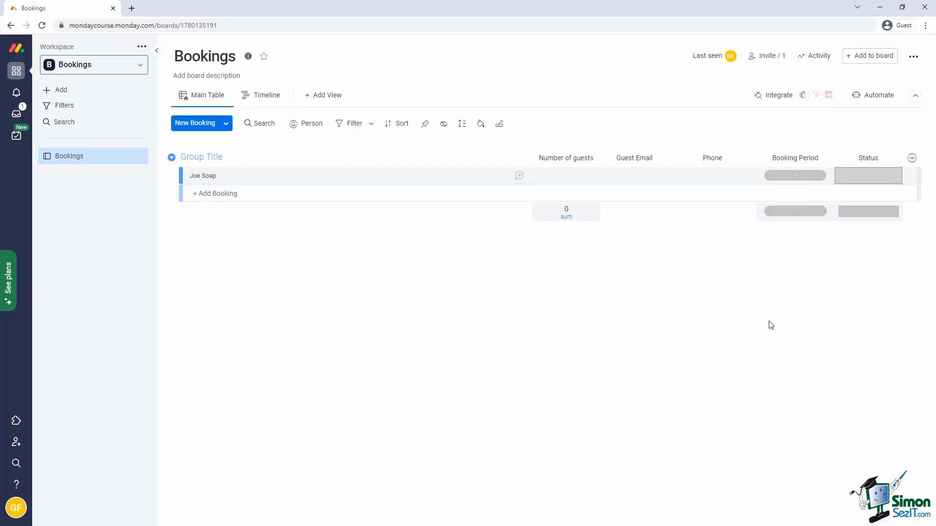
Add a new booking with the guest's full name and 2 guests.
click(211, 193)
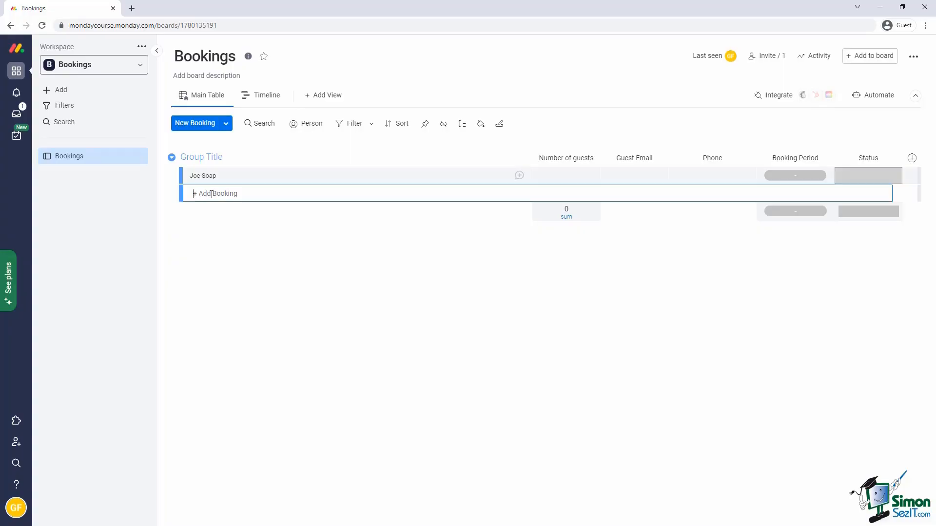
text(Michael Jackson)
click(890, 194)
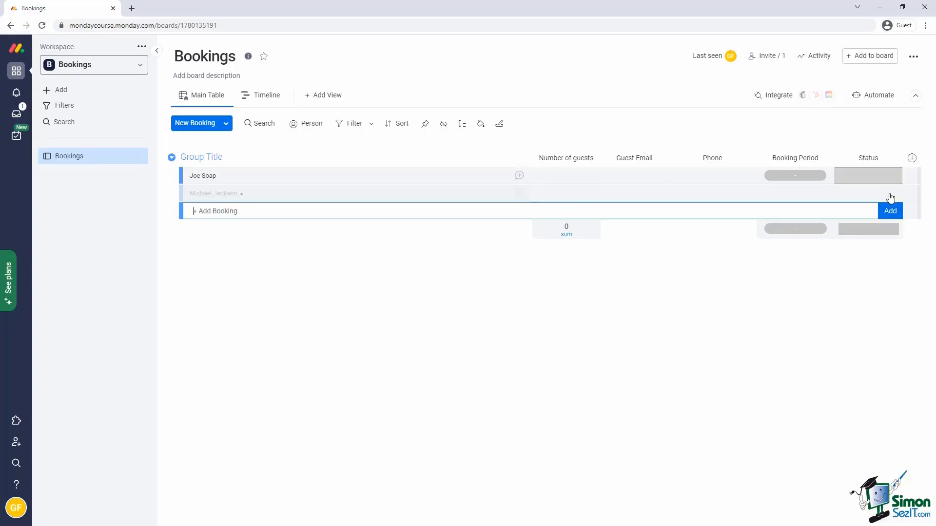
click(565, 193)
text(2)
Fill in the guest's e-mail address and phone number.
click(627, 191)
text(michael@test.com)
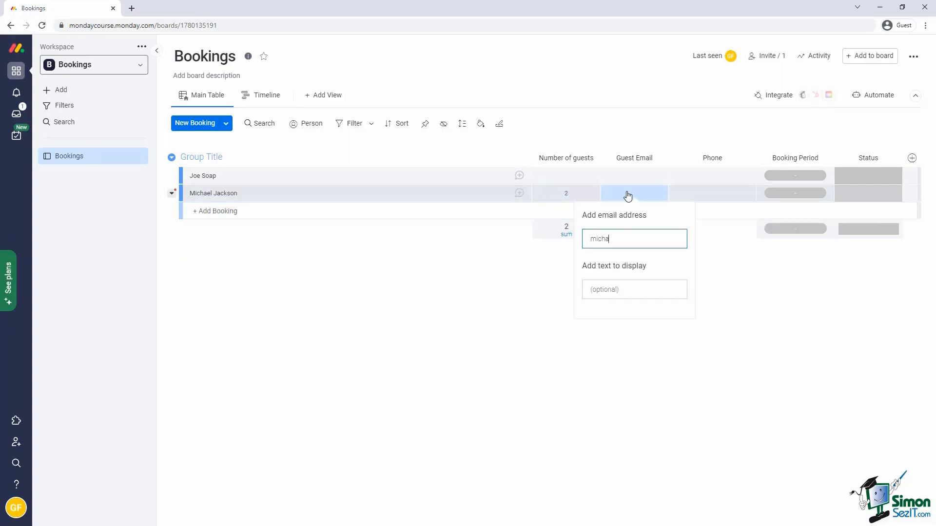
key(Tab)
click(710, 193)
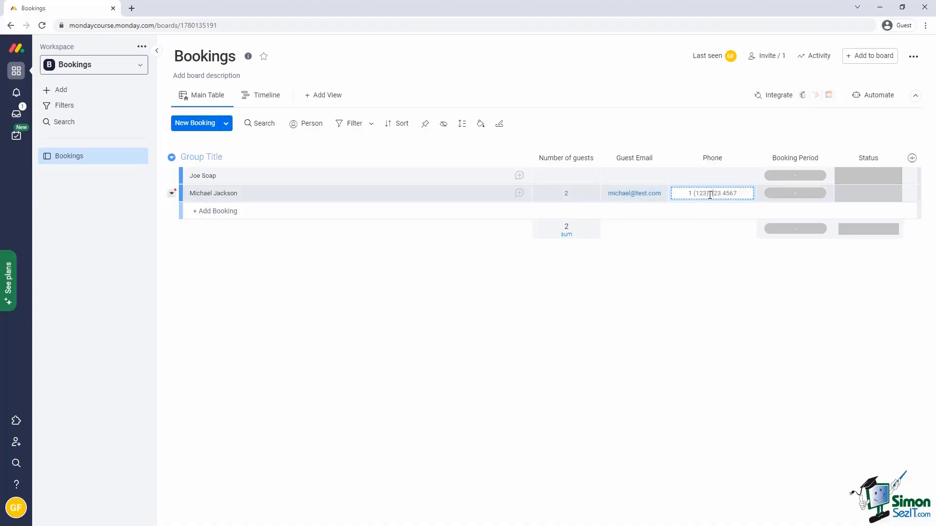
text(0555 123411)
key(Return)
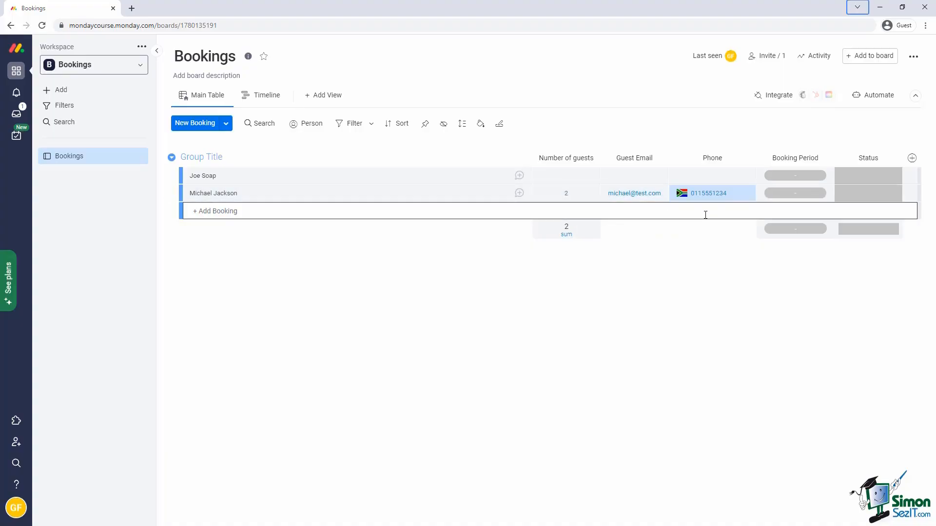
Set the booking period to Oct 13–16 and the status to Enquiry.
click(795, 193)
click(539, 311)
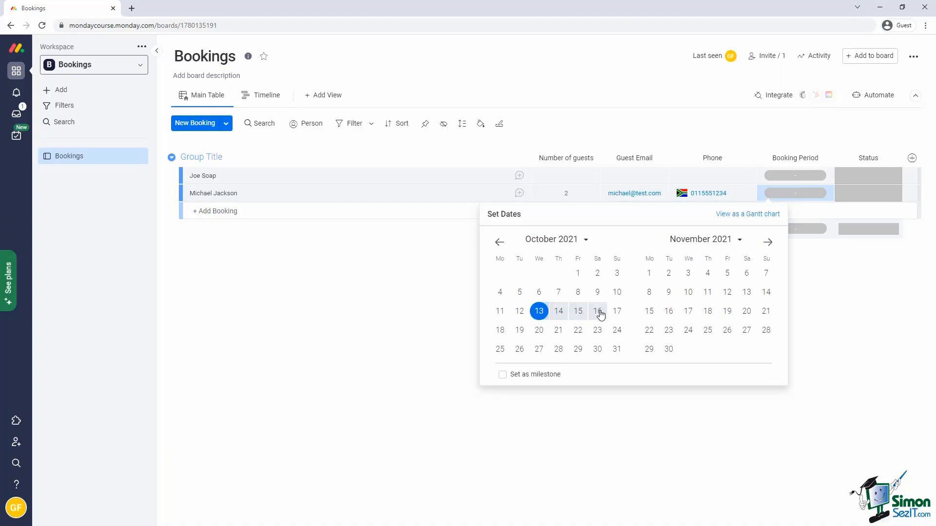
click(597, 311)
click(420, 288)
click(851, 193)
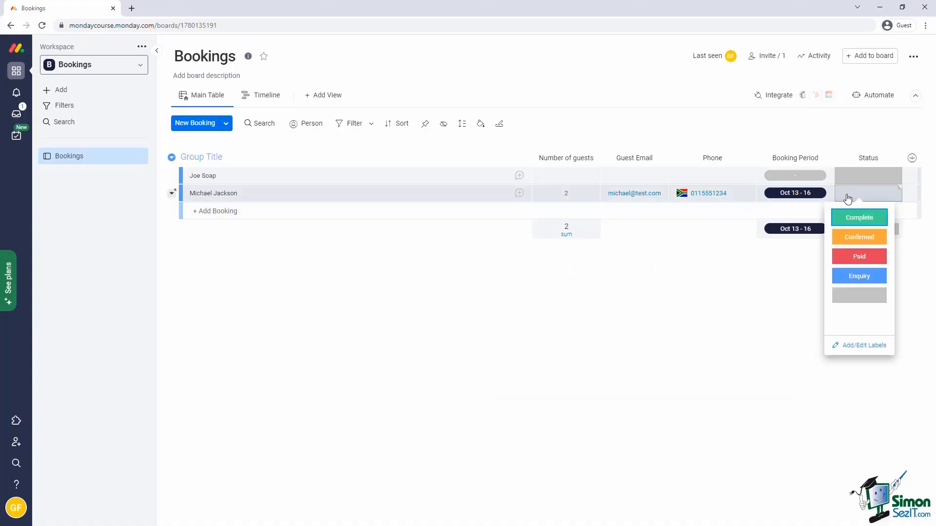
click(860, 276)
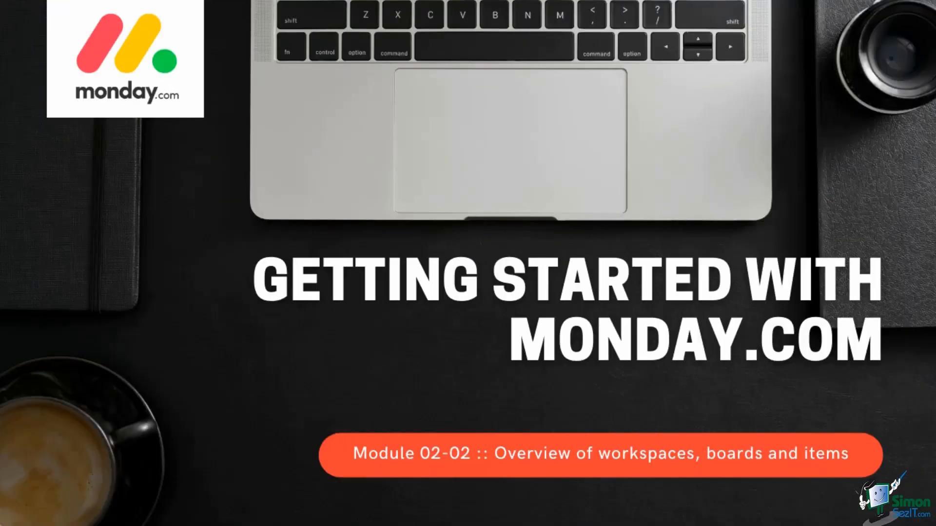
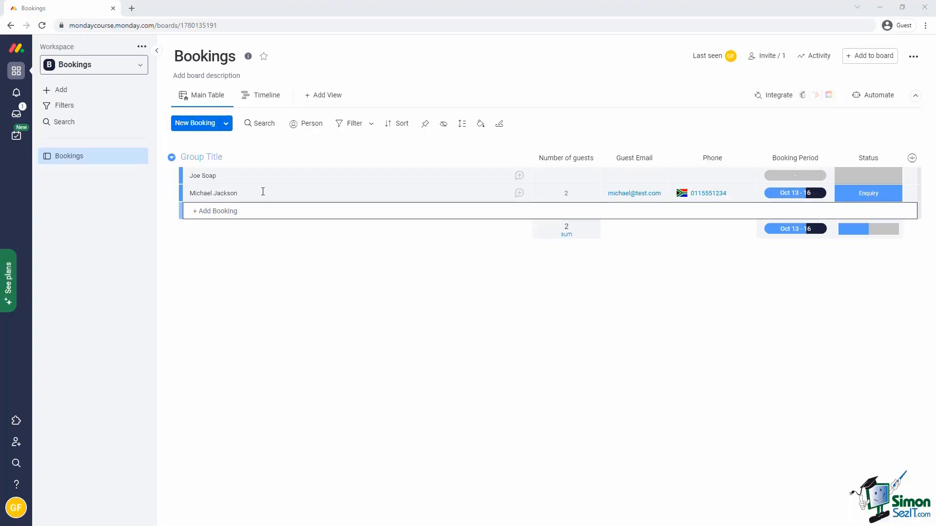
Create a new dashboard named 'Bookings Dashboard' with Main privacy, visible to the whole account.
click(60, 91)
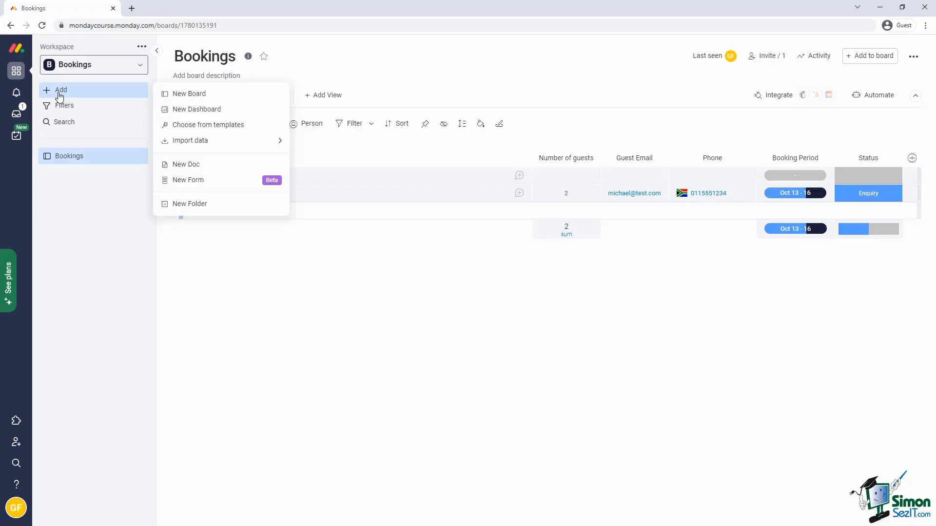
click(190, 110)
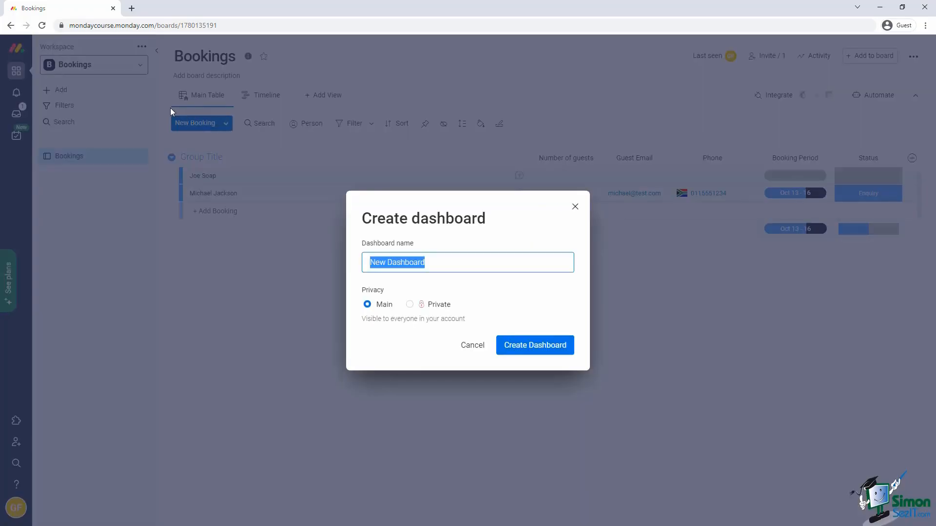
drag(460, 259, 306, 258)
text(Bookings Dashboard)
click(368, 305)
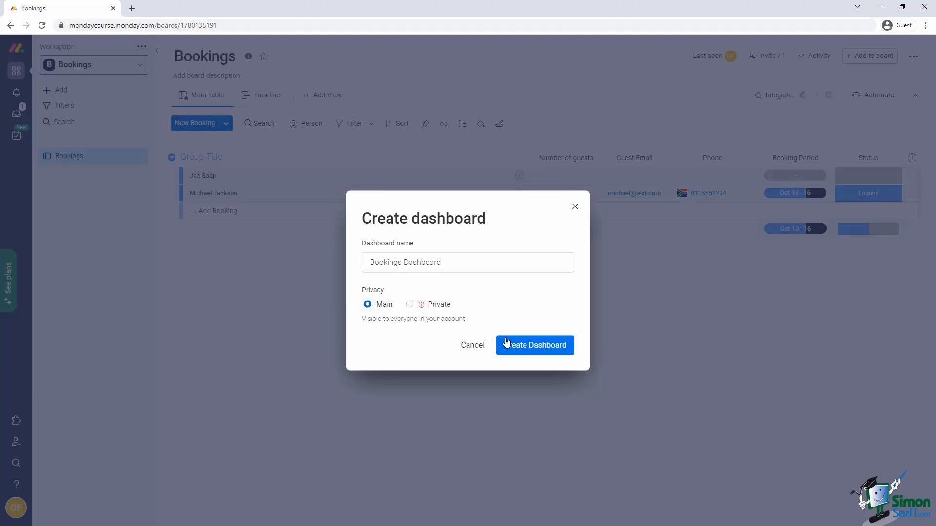
click(525, 346)
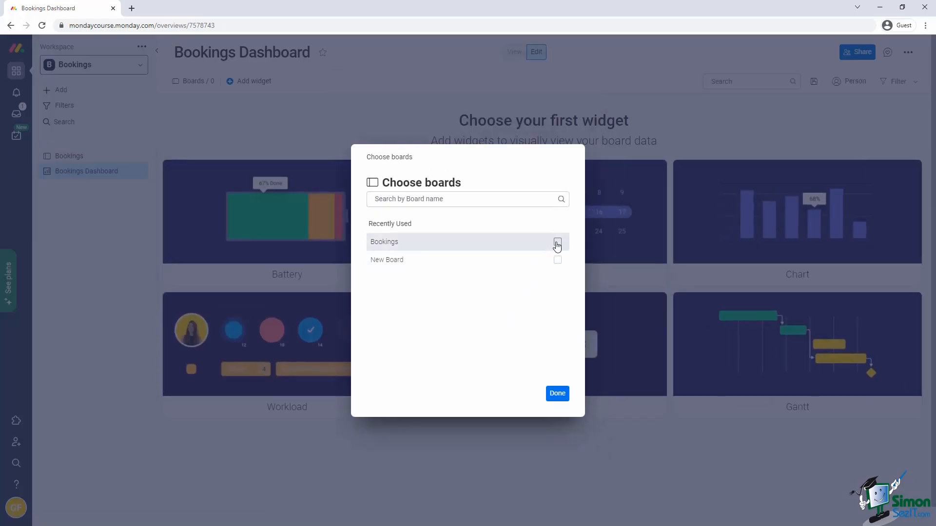
Select the Bookings board as the dashboard's data source.
click(557, 242)
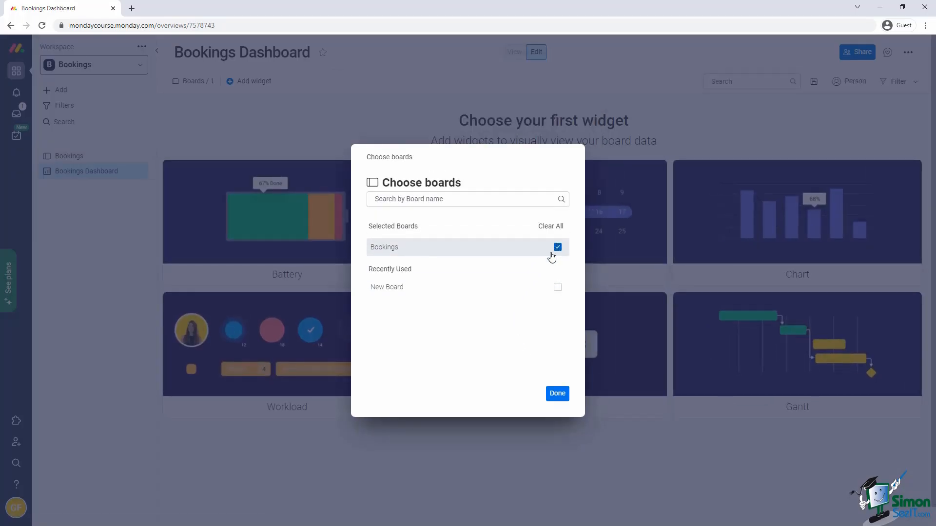
click(567, 398)
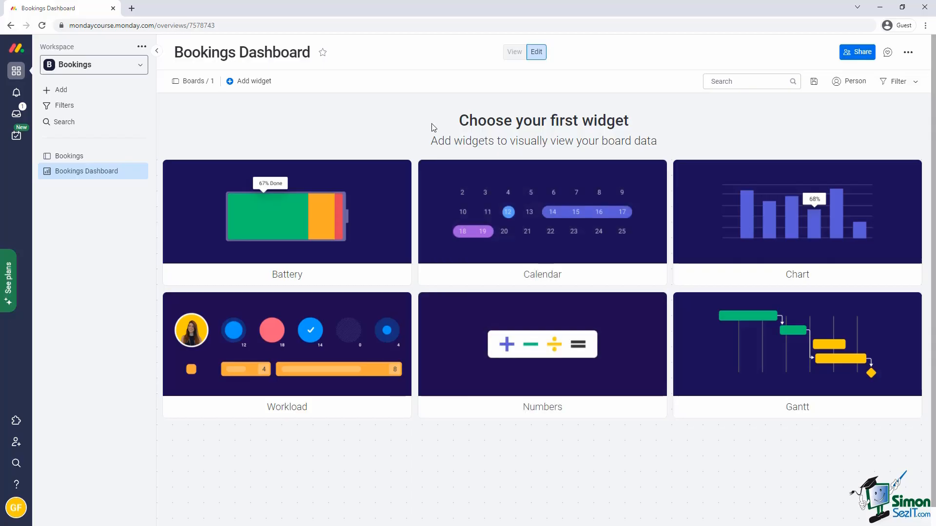
Add a Numbers widget, title it 'Average Guests per Booking', and open its settings.
click(248, 84)
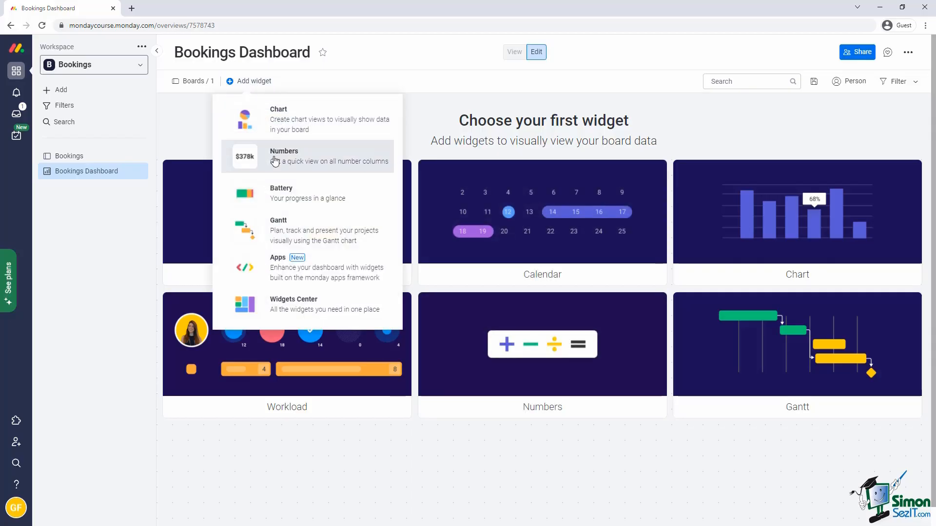
click(276, 161)
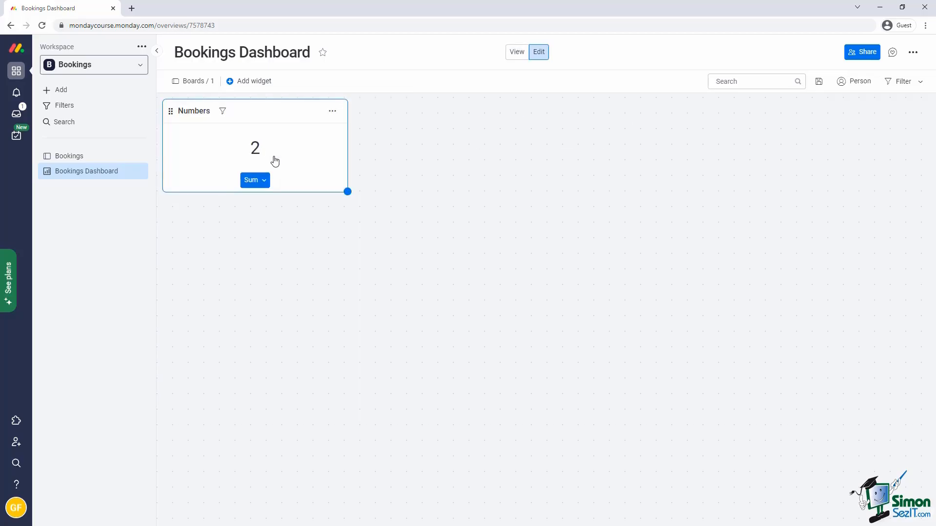
click(200, 110)
text(Average Guests per Booking)
key(Return)
click(333, 111)
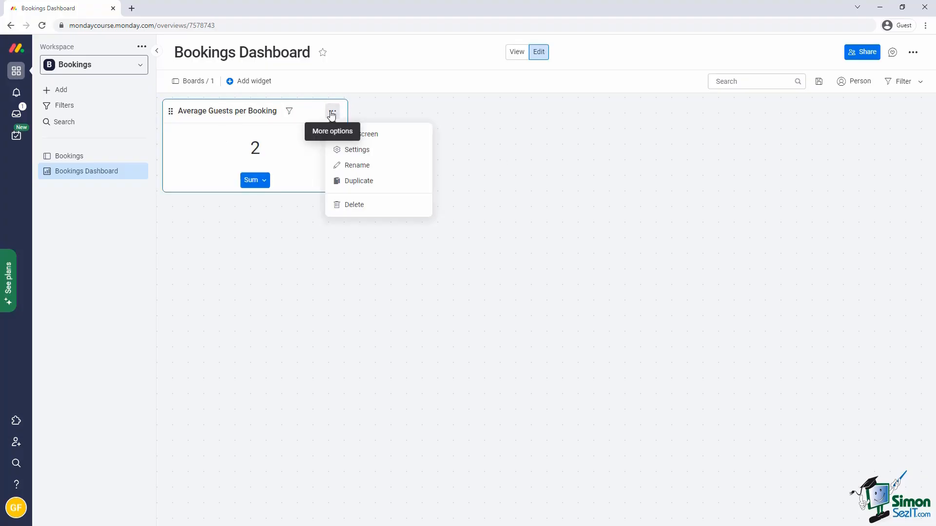
click(369, 152)
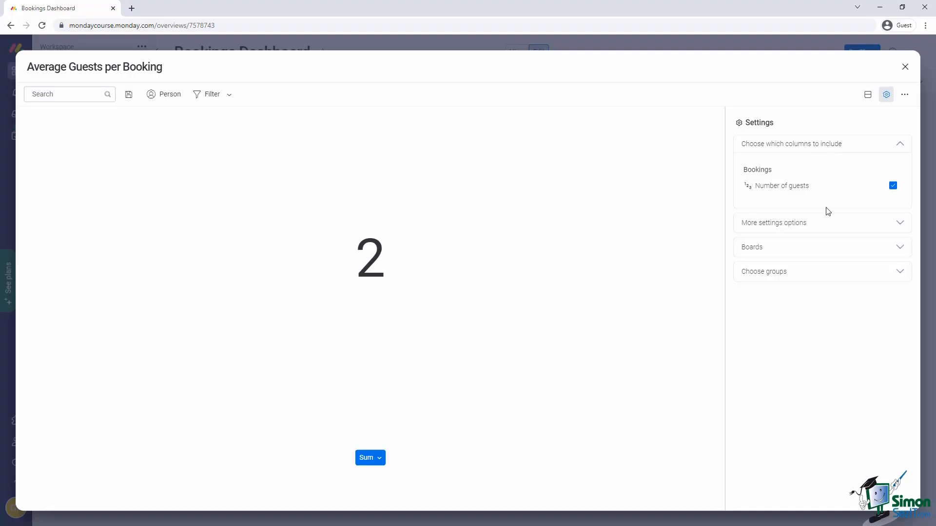
Change the widget's function from Sum to Average and close the settings.
click(827, 227)
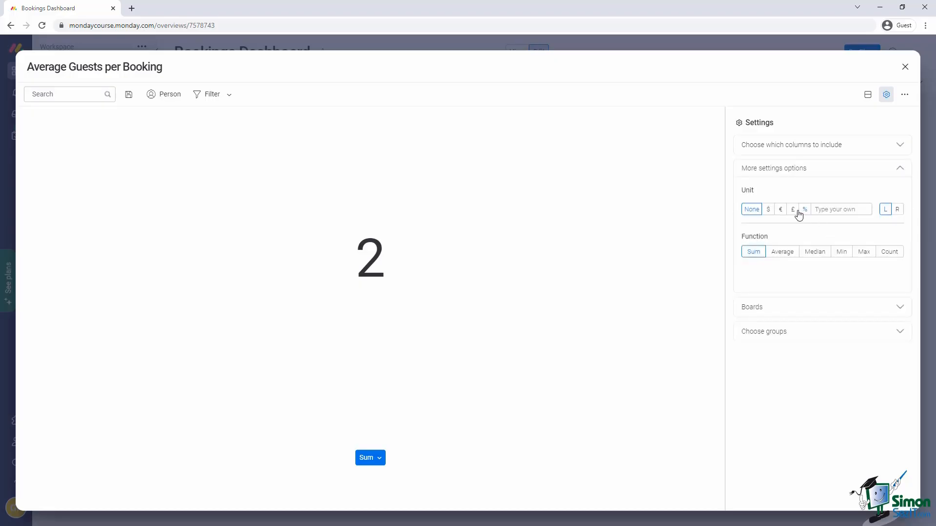
click(791, 255)
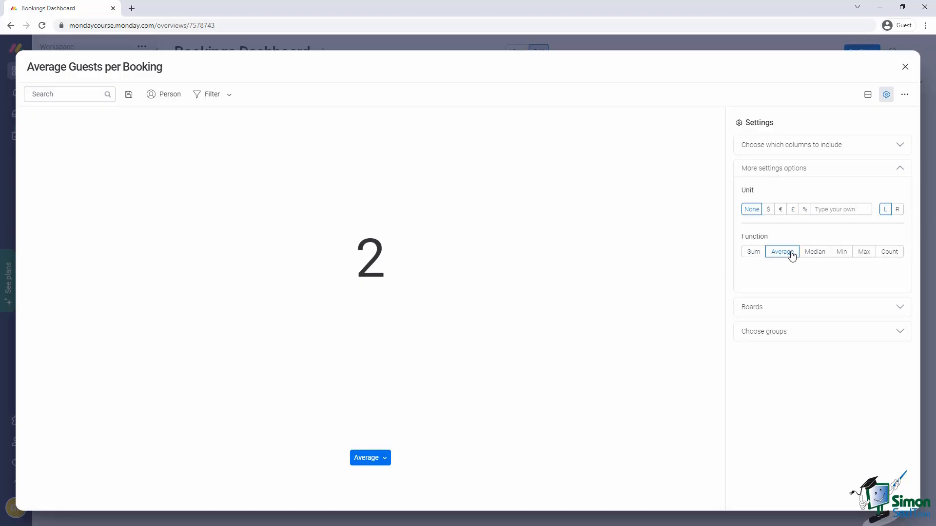
click(904, 67)
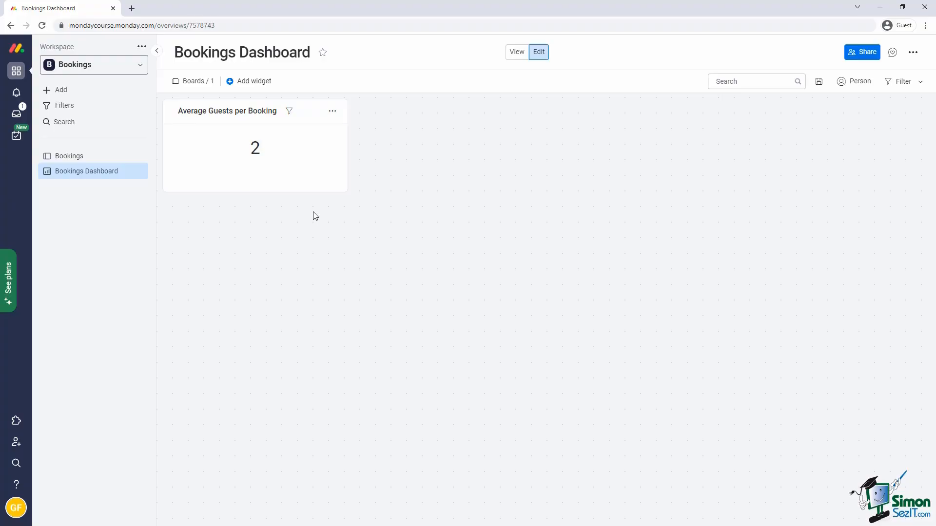
Import bookings from the Excel file into the Bookings board, using the Name column for item names.
click(64, 155)
click(219, 123)
click(261, 160)
click(393, 254)
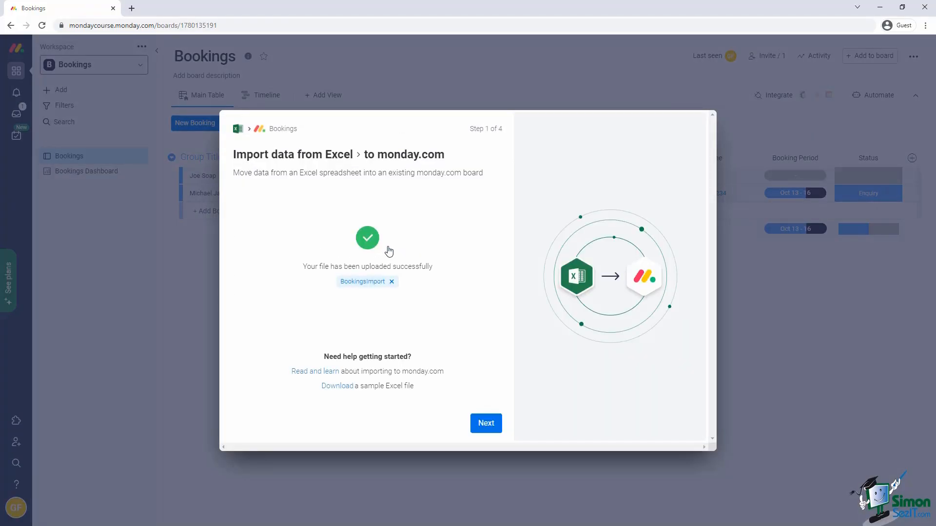
click(486, 423)
click(303, 215)
click(303, 235)
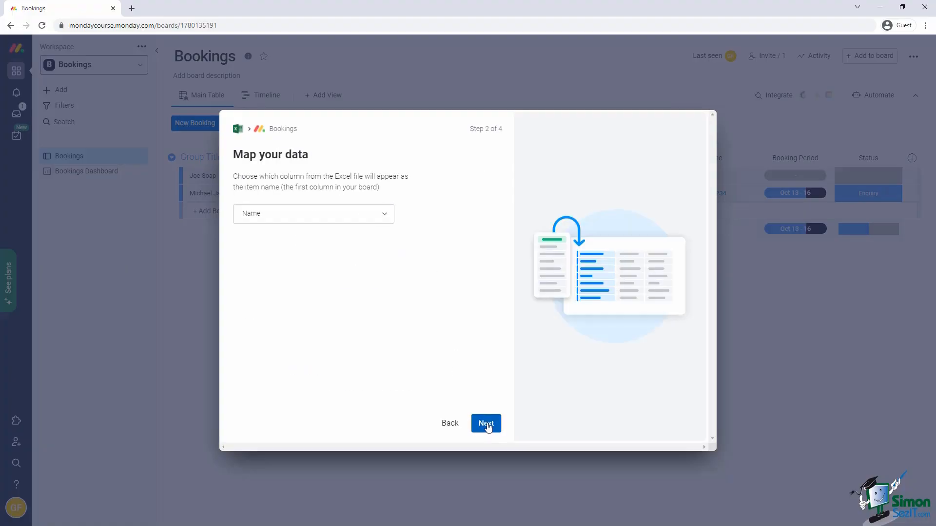
click(486, 423)
scroll(450, 331, down, 2)
click(486, 424)
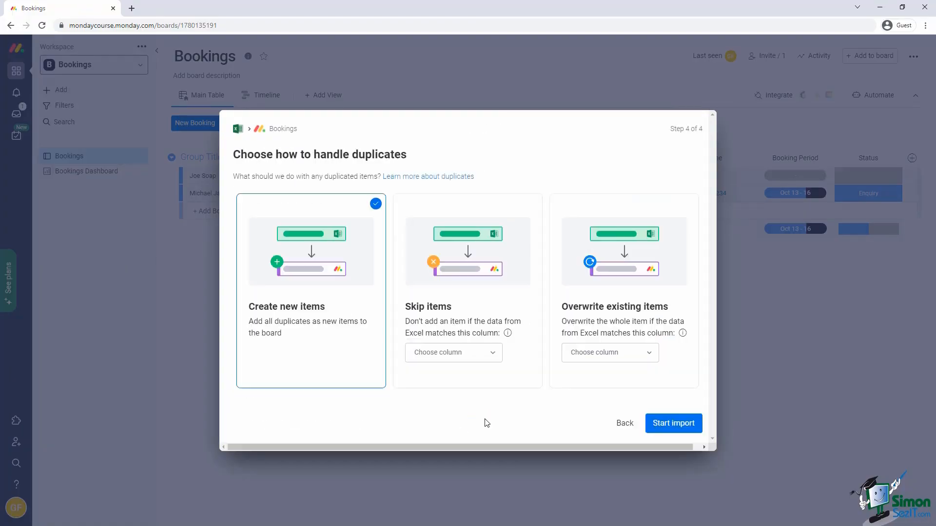
click(687, 424)
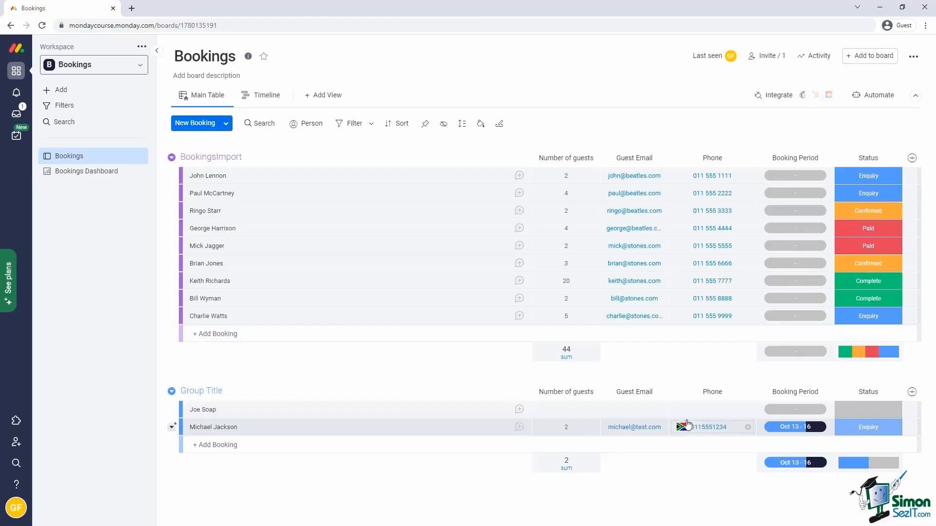
Give all nine imported bookings an Oct 18–22 booking period, then return to the dashboard.
click(187, 176)
shift+click(186, 317)
click(790, 176)
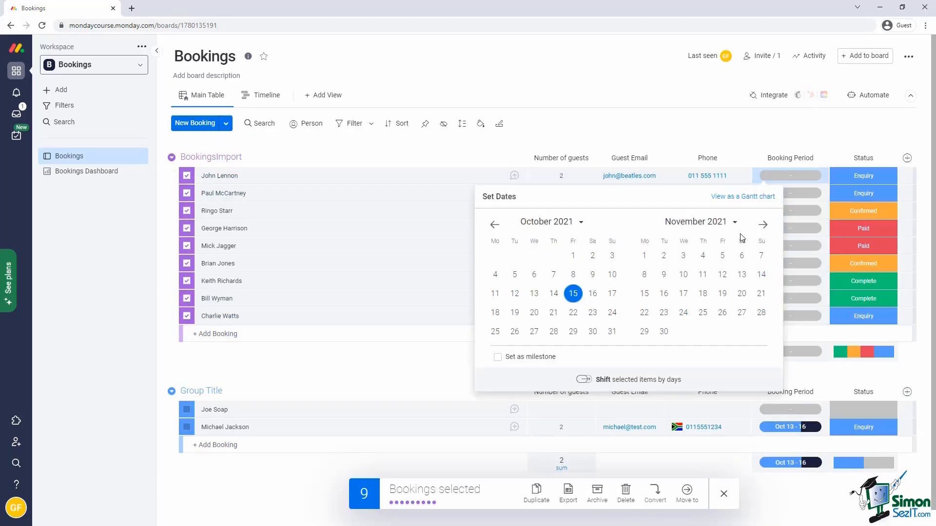
click(495, 312)
click(573, 312)
click(441, 363)
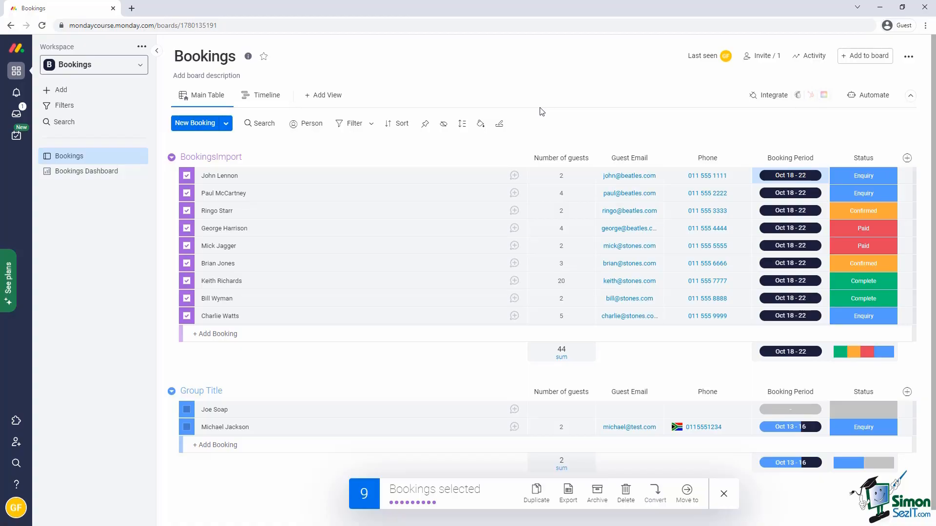
click(72, 174)
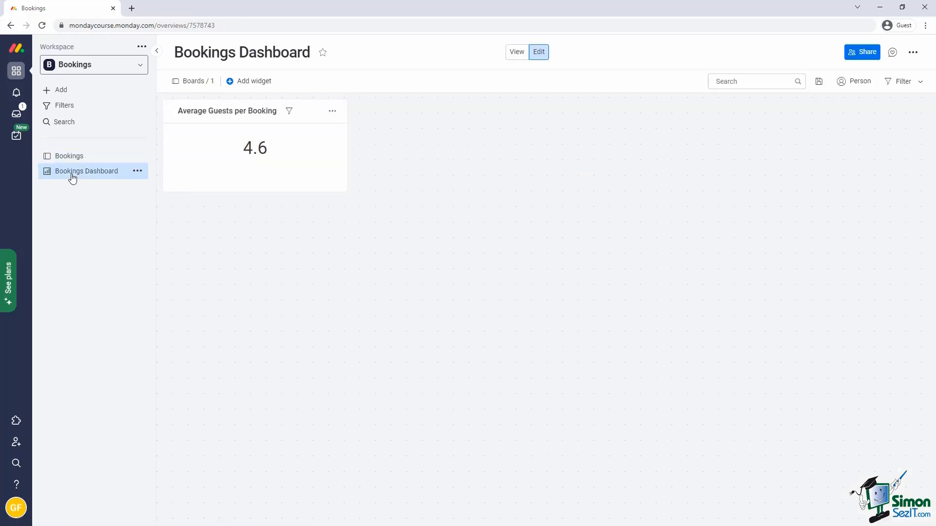
Add a Chart widget to the Bookings Dashboard.
click(242, 83)
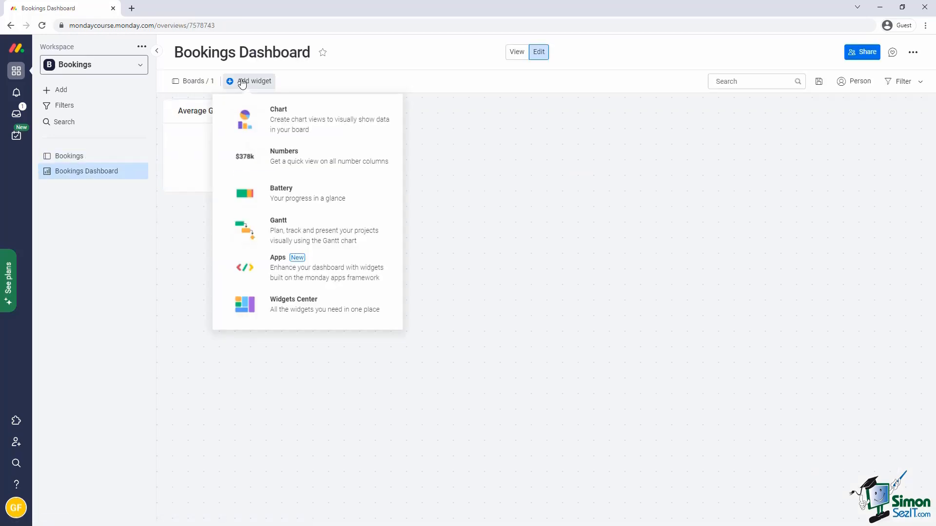
click(286, 124)
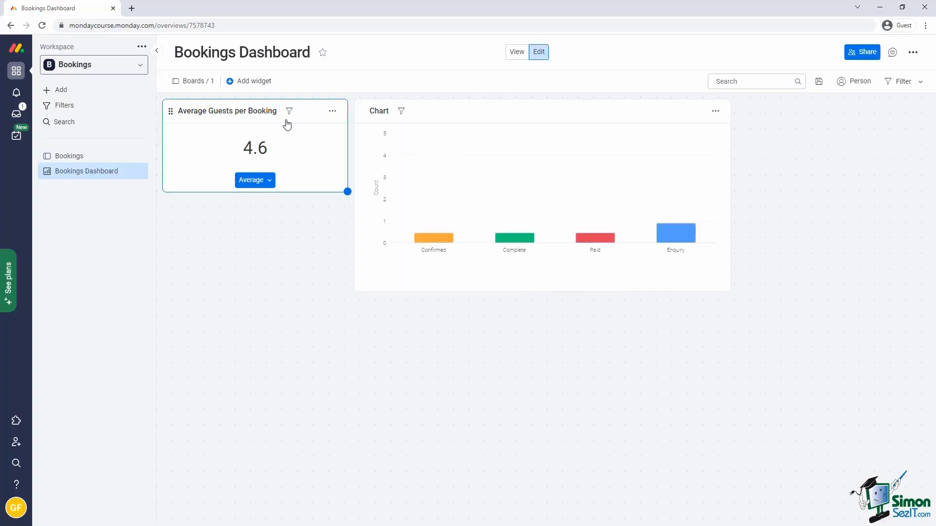
click(403, 131)
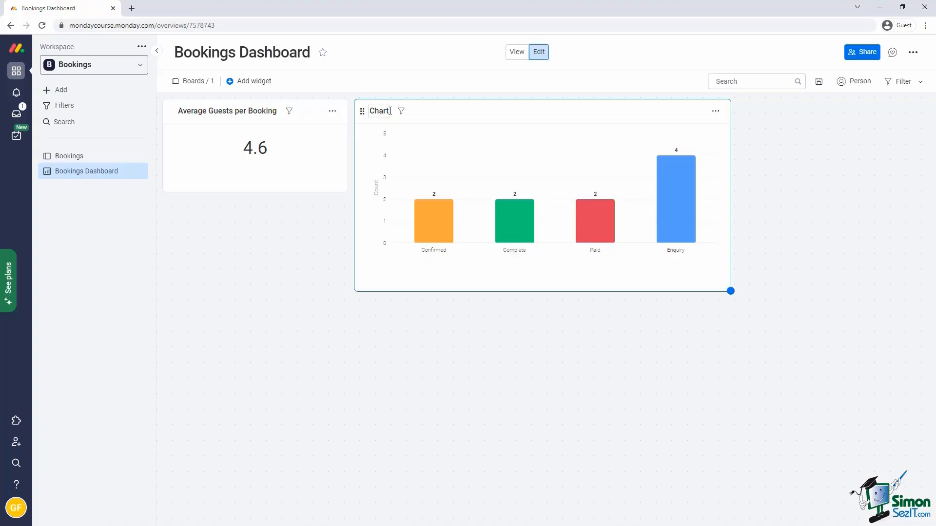
Retitle the chart 'Bookings by status', correcting the 'bt' typo.
click(390, 111)
key(BackSpace)
key(BackSpace)
key(BackSpace)
key(BackSpace)
key(BackSpace)
text(Bookings bt status)
click(408, 110)
key(BackSpace)
text(y)
click(447, 319)
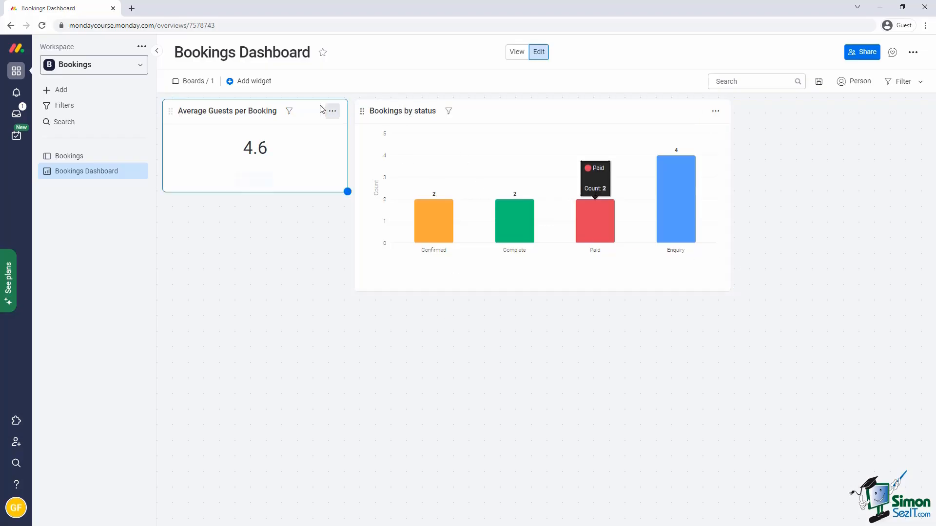
click(254, 86)
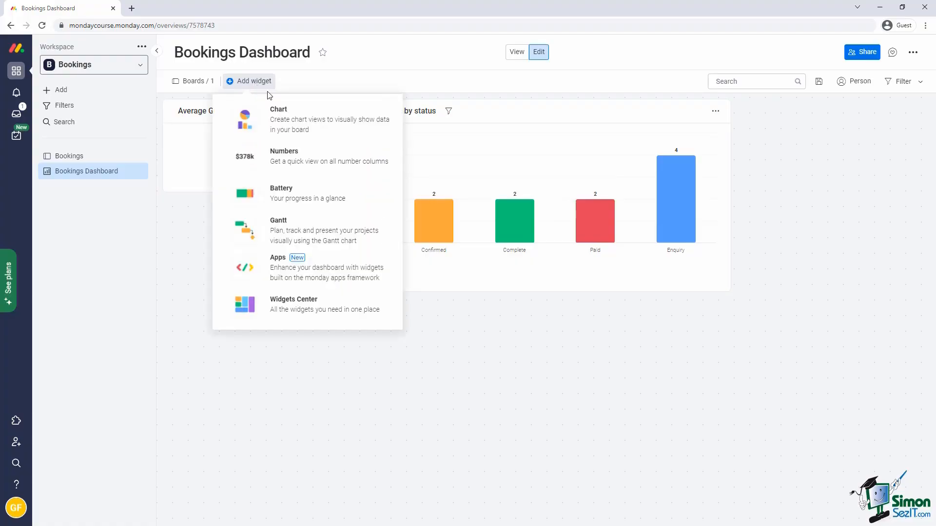
Add a Numbers widget titled 'Enquiries awaiting attention'.
click(296, 162)
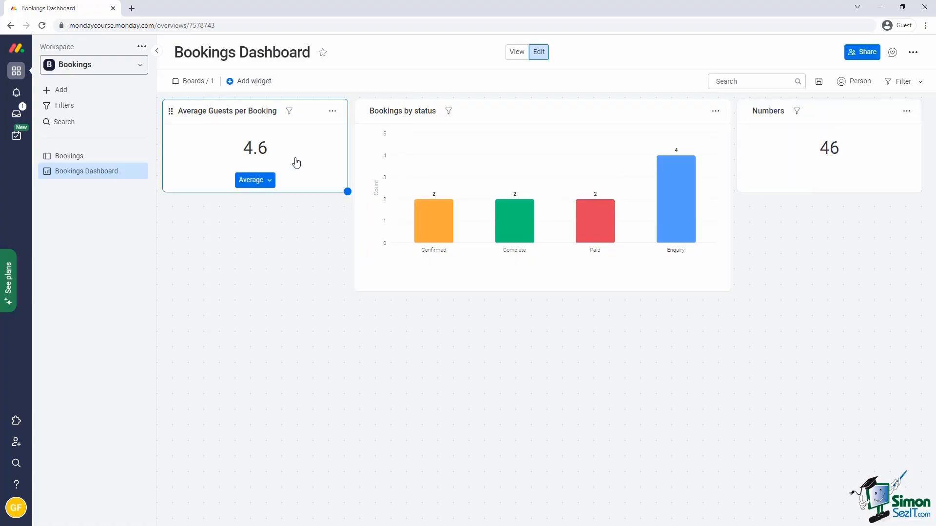
click(907, 111)
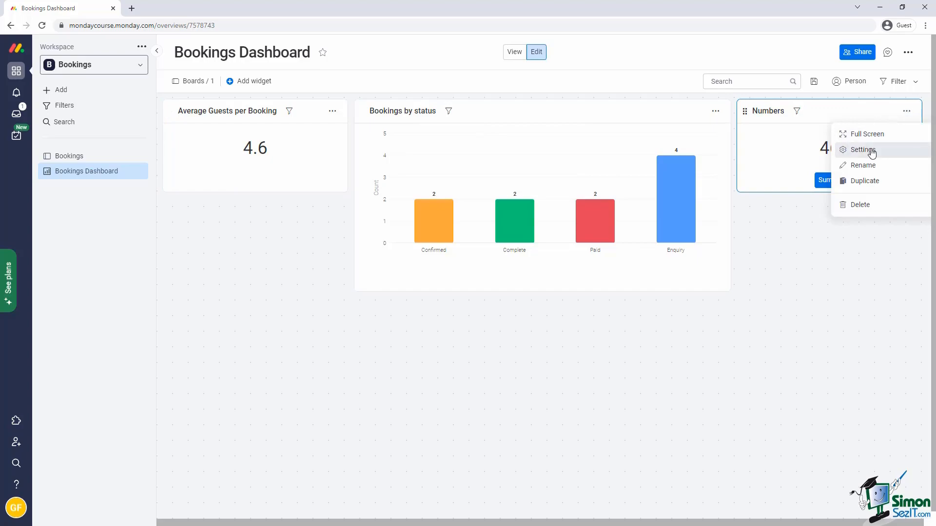
click(871, 154)
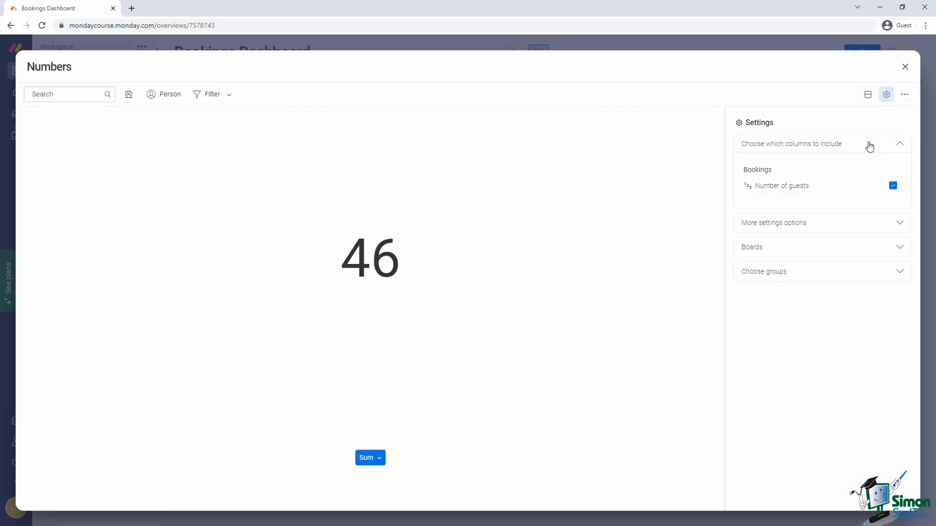
click(66, 62)
key(BackSpace)
key(BackSpace)
key(BackSpace)
key(BackSpace)
key(BackSpace)
key(BackSpace)
key(BackSpace)
text(Enquiries awaiting attention)
click(400, 142)
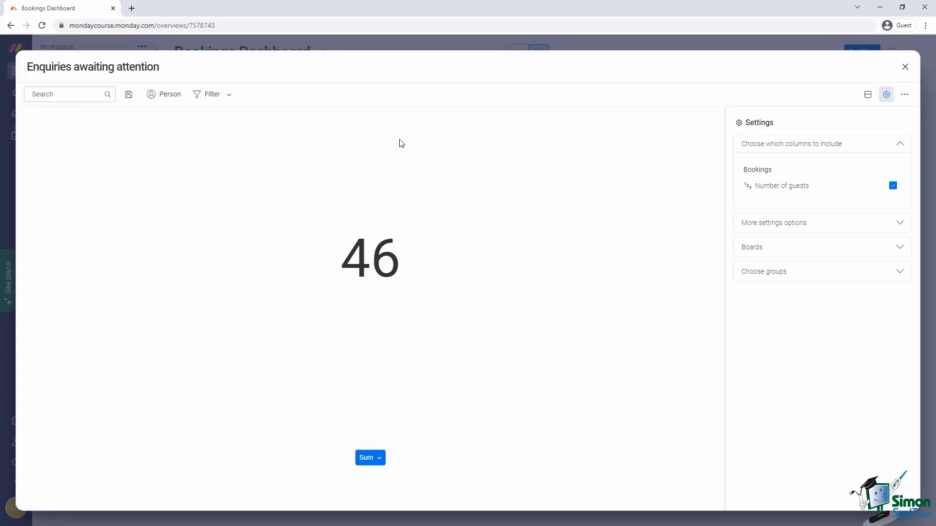
Set the widget's function to Count so it counts bookings.
click(782, 222)
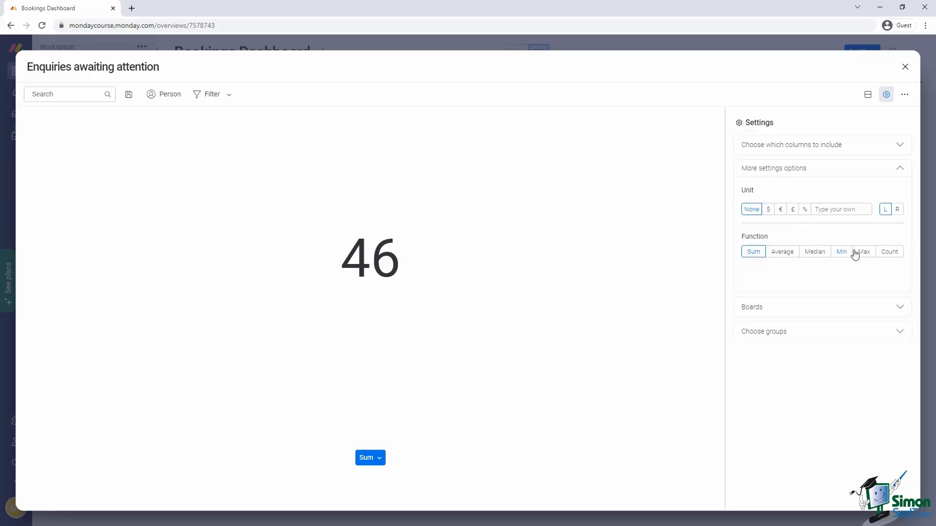
click(889, 252)
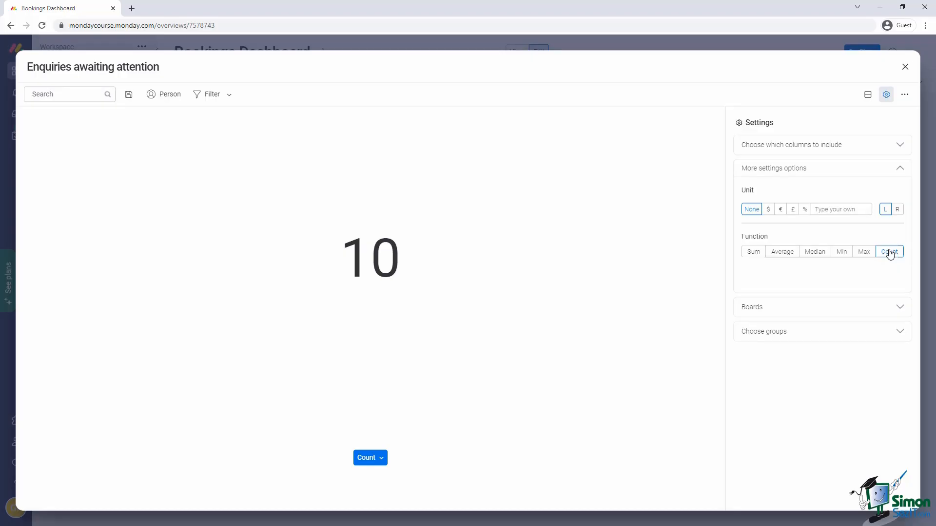
click(212, 98)
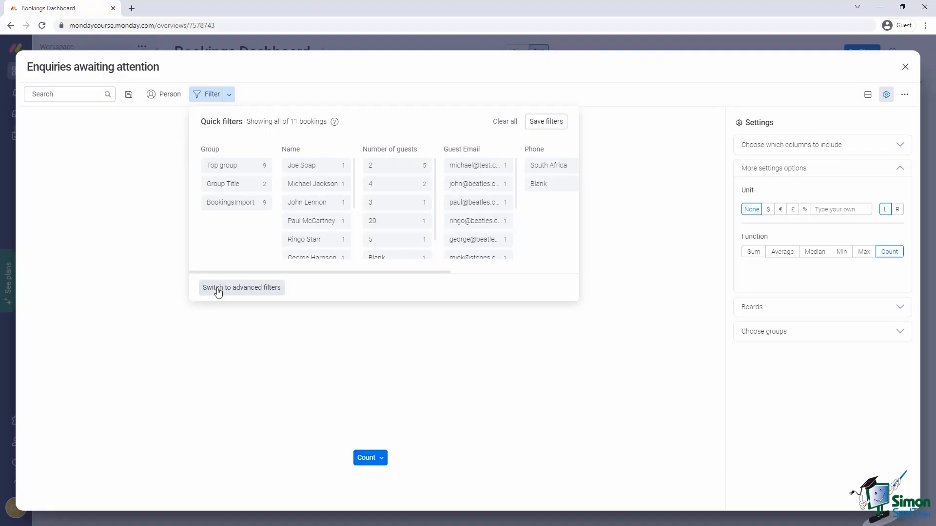
Add an advanced filter so the widget counts only bookings where Status is Enquiry.
click(218, 291)
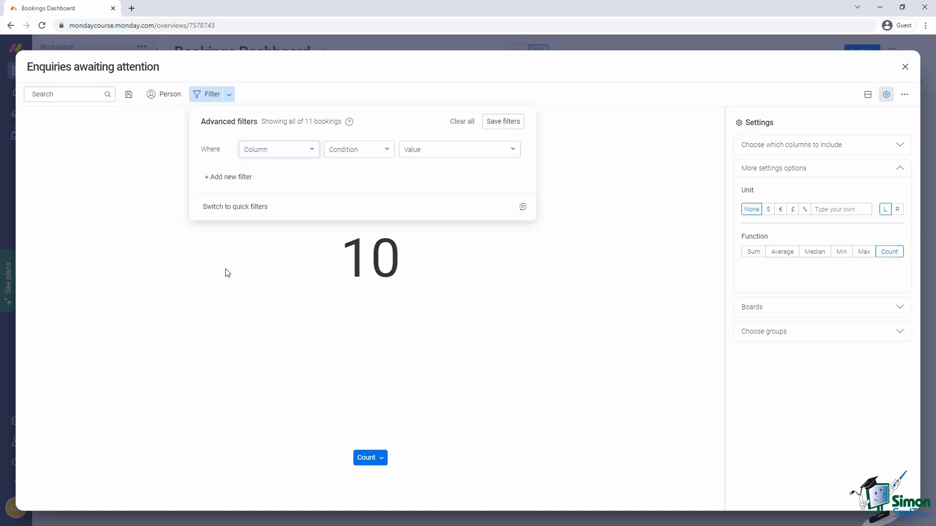
click(261, 151)
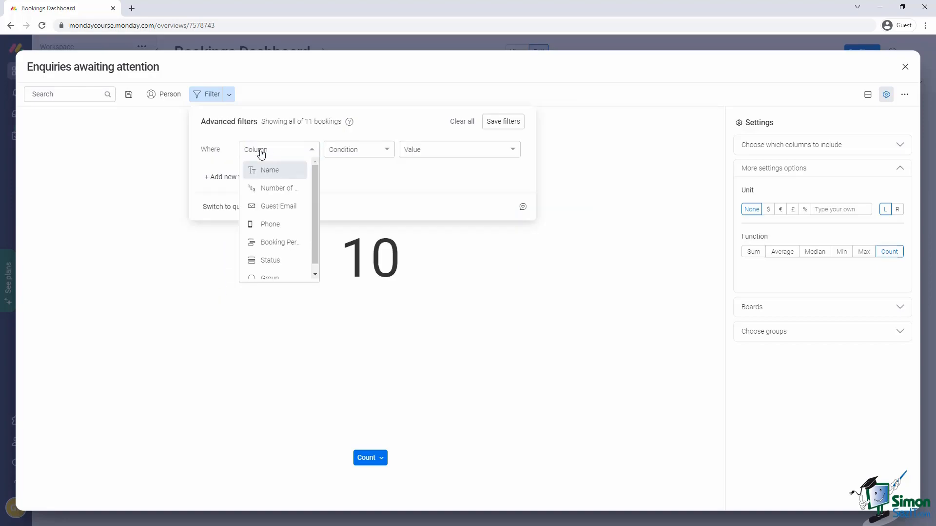
click(260, 260)
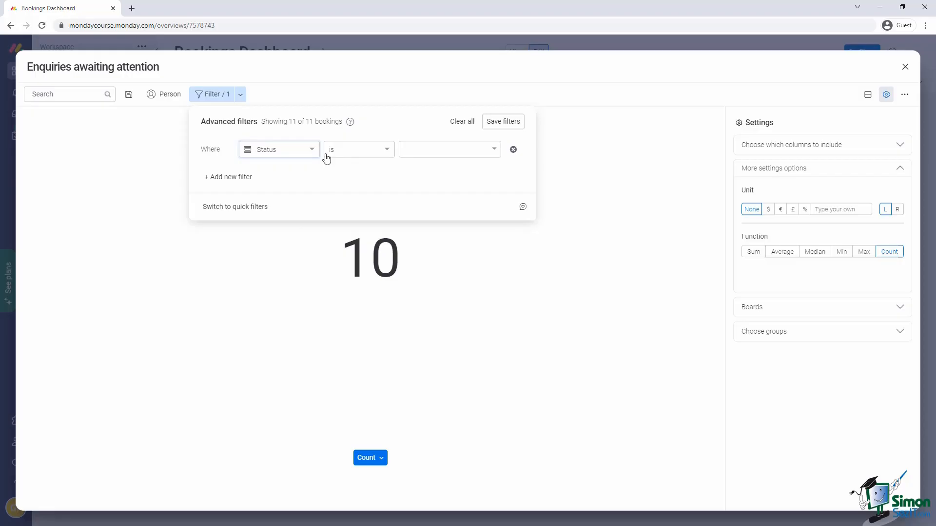
click(418, 156)
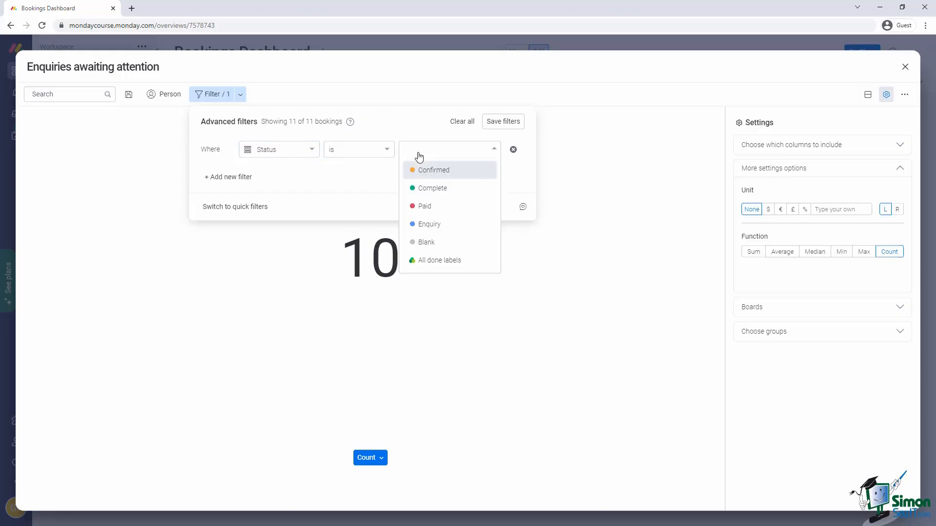
click(431, 224)
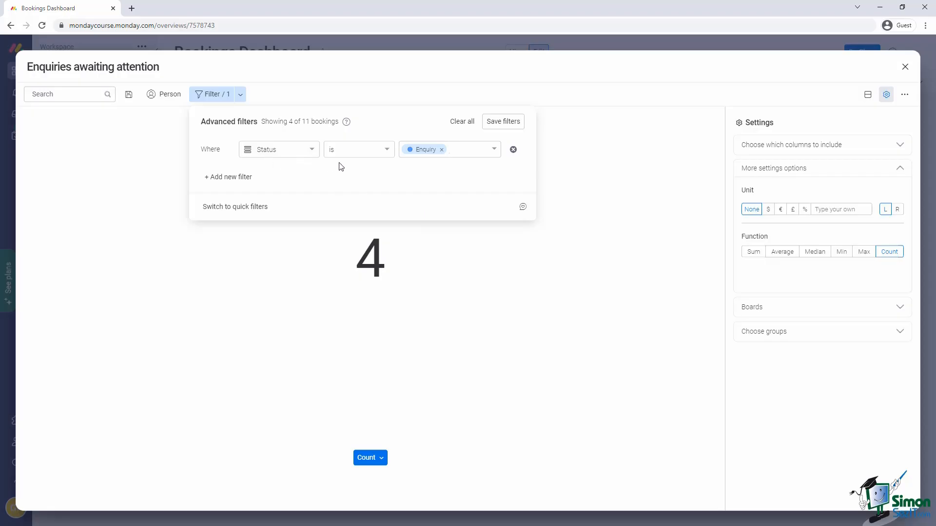
Move the Enquiries awaiting attention widget below Average Guests per Booking.
click(725, 138)
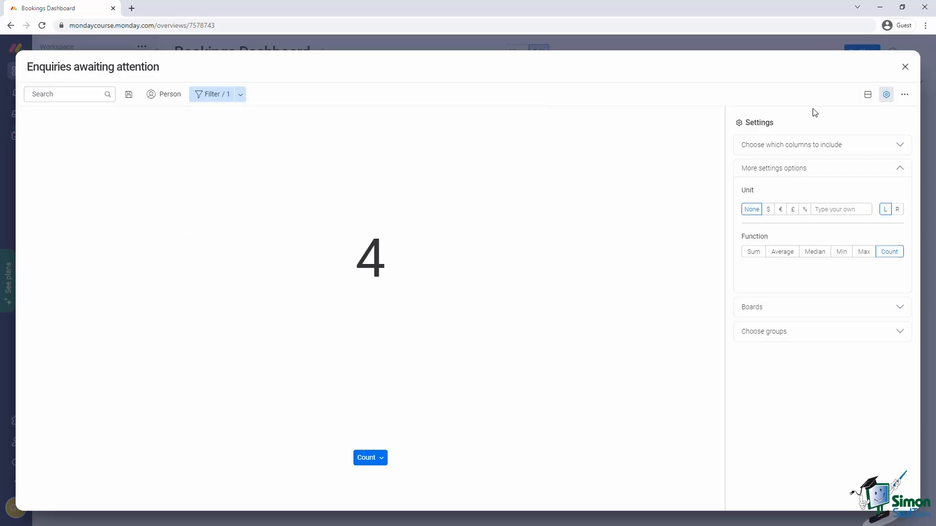
click(905, 67)
drag(747, 117, 175, 215)
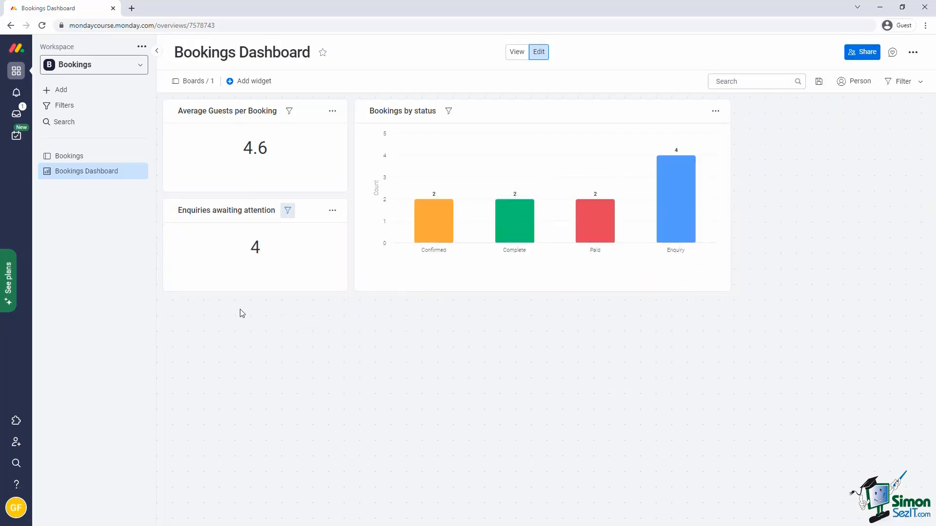
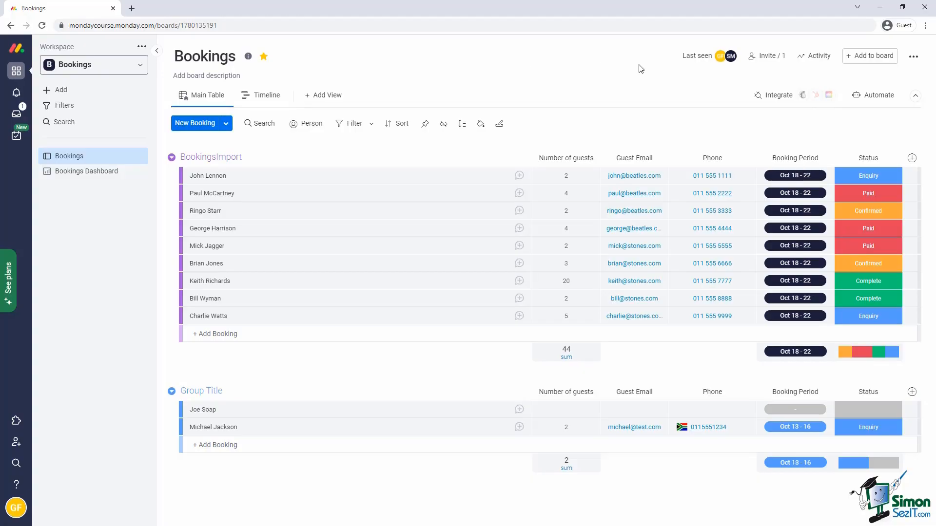
click(870, 96)
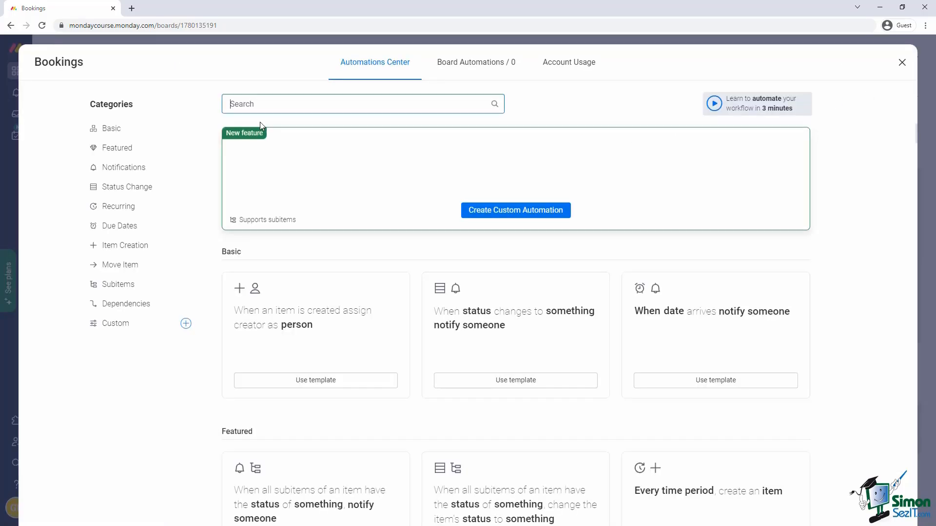
click(113, 324)
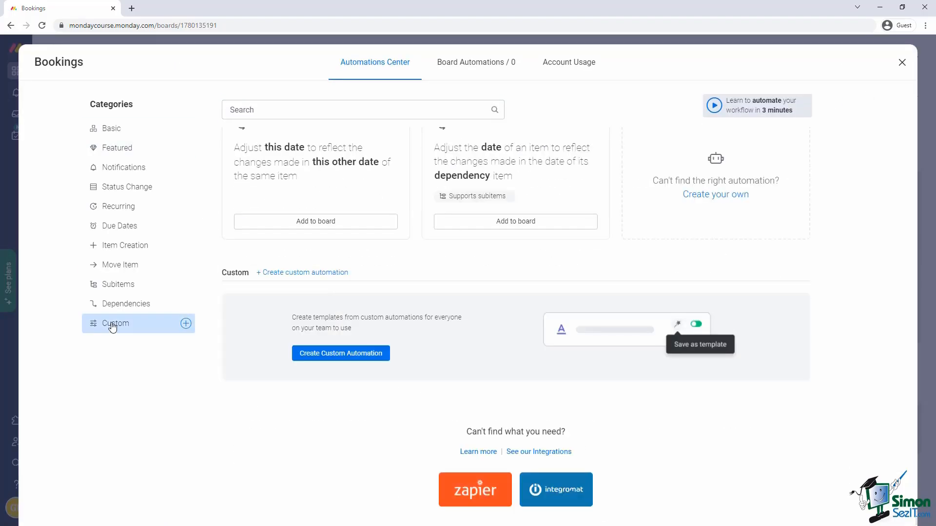
click(323, 360)
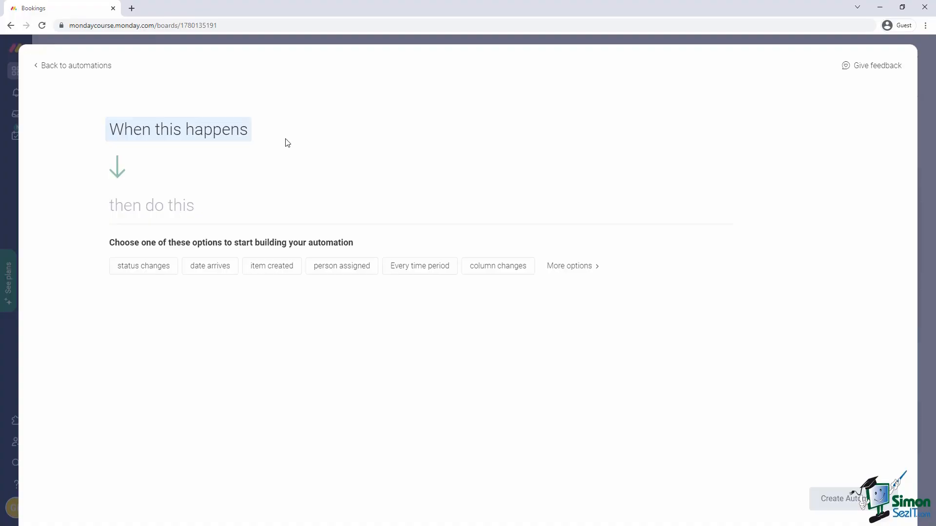
click(81, 68)
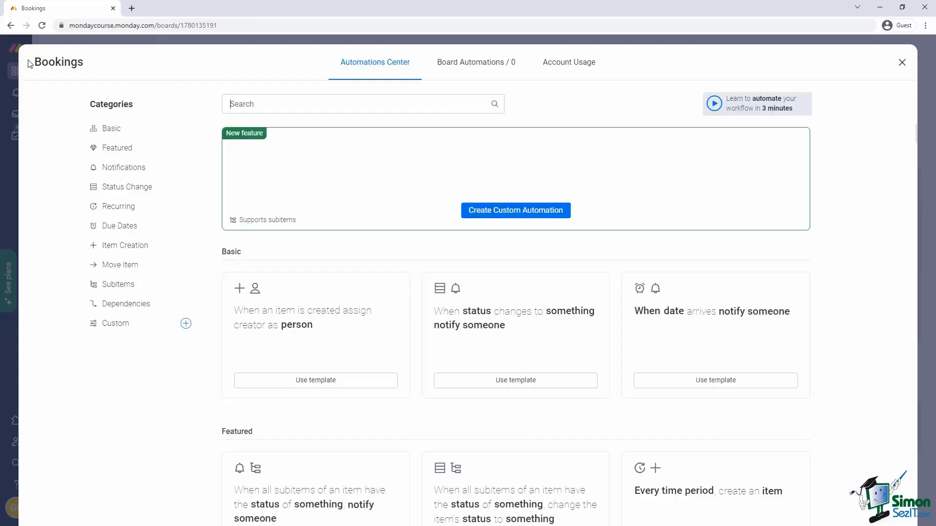
click(901, 64)
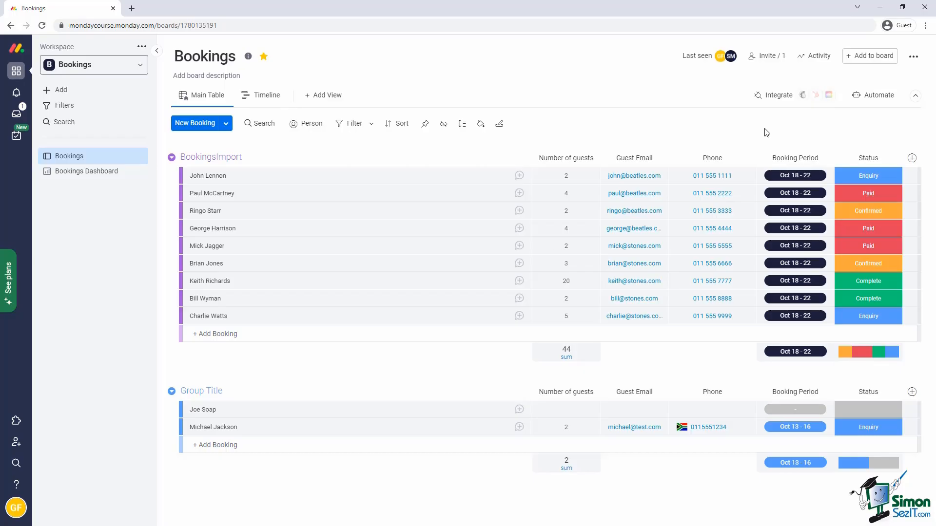
Reopen the Automations Center for the Bookings board using the Automate button.
click(874, 97)
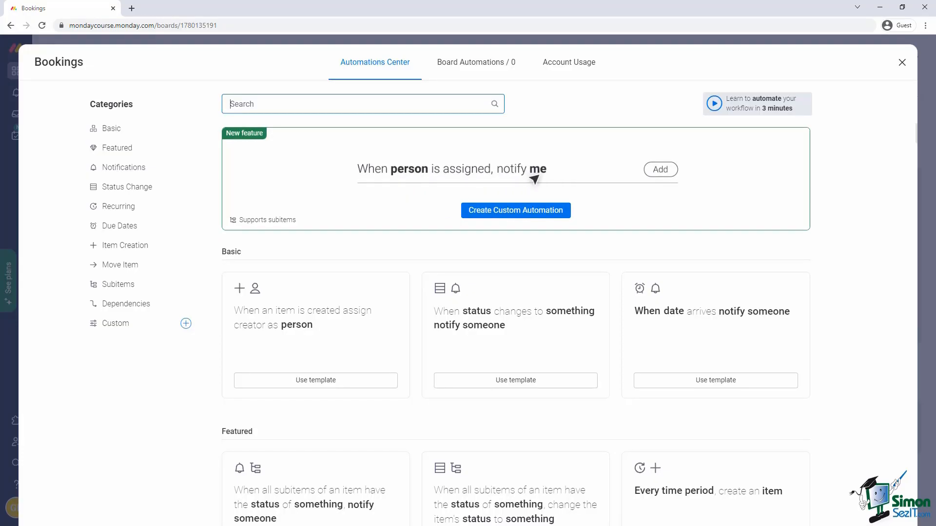
Browse the template categories, search 'status notify' and use the status-change notify template.
click(122, 169)
scroll(247, 206, down, 10)
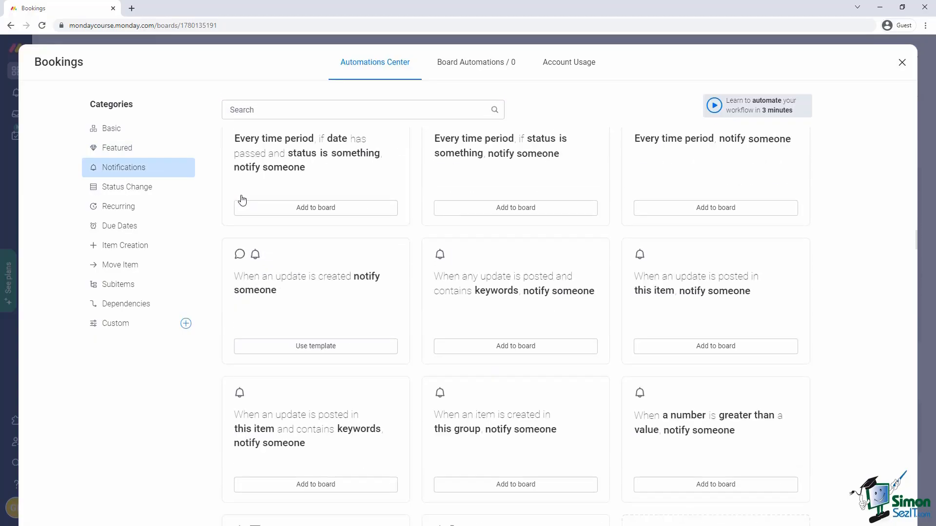
scroll(237, 201, up, 5)
click(122, 226)
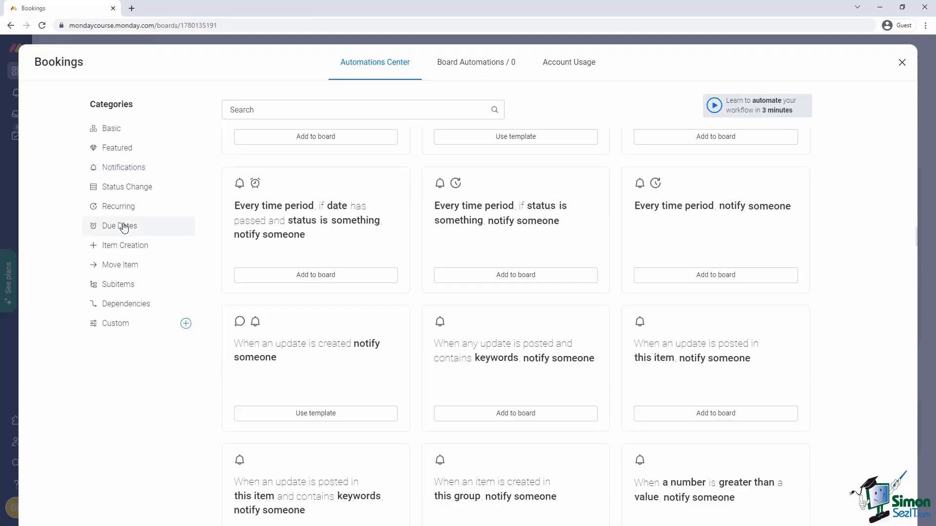
scroll(247, 201, down, 6)
scroll(246, 201, up, 4)
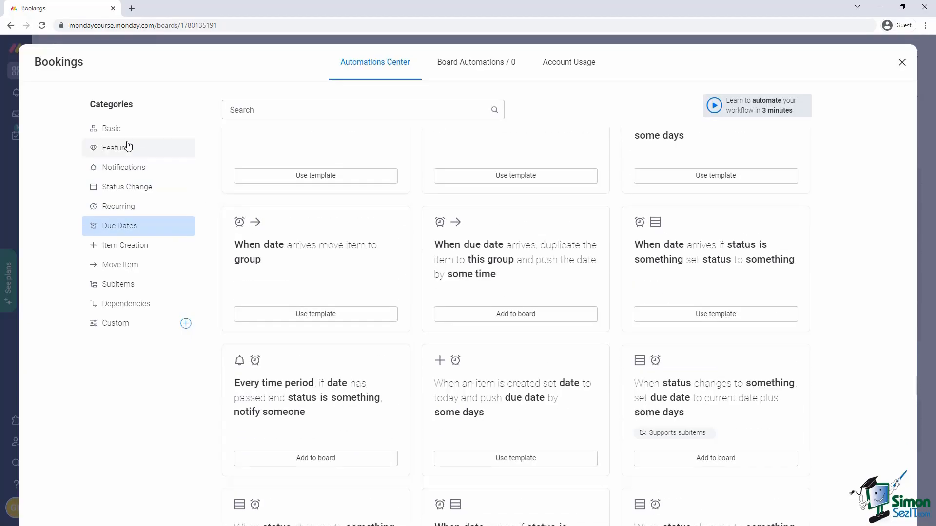
click(115, 129)
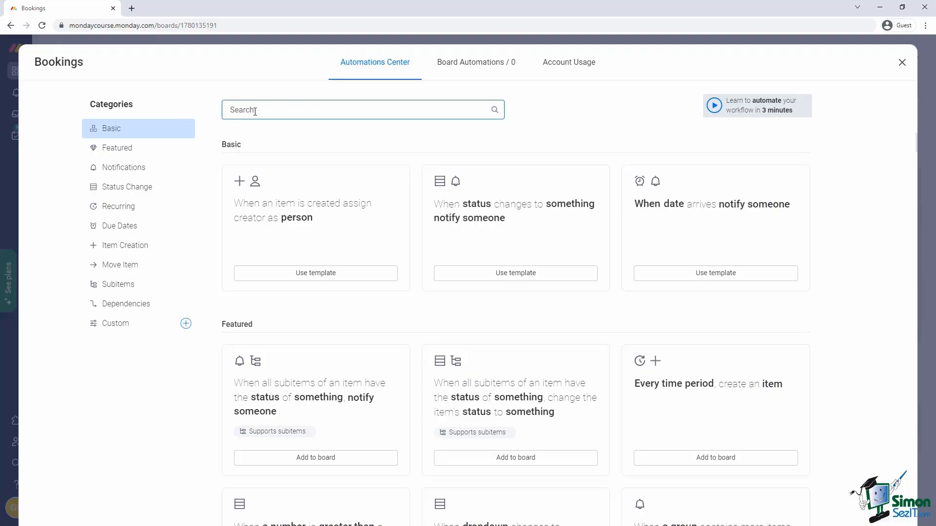
text(status notif)
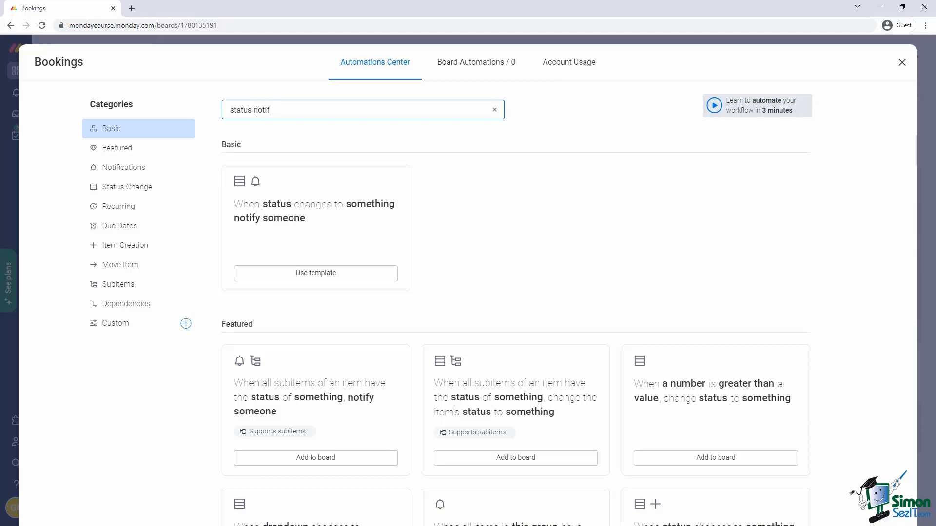
text(y)
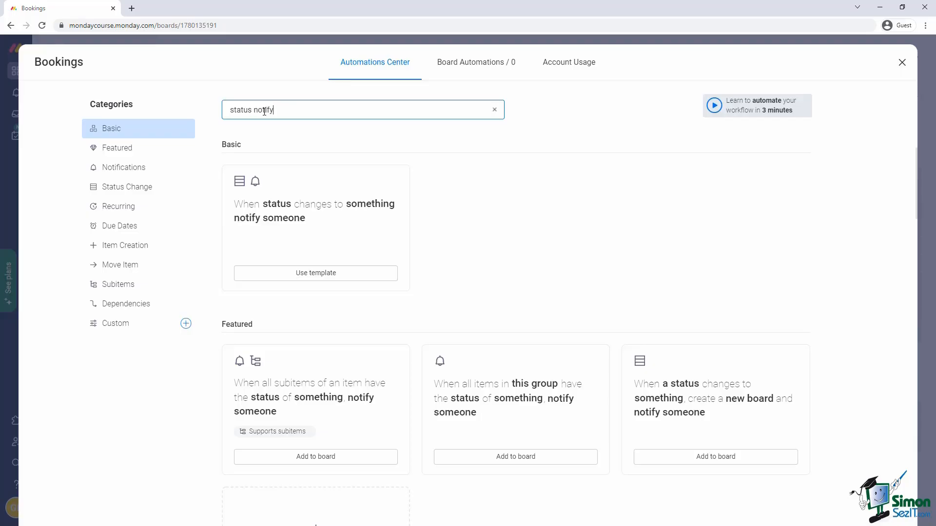
click(315, 235)
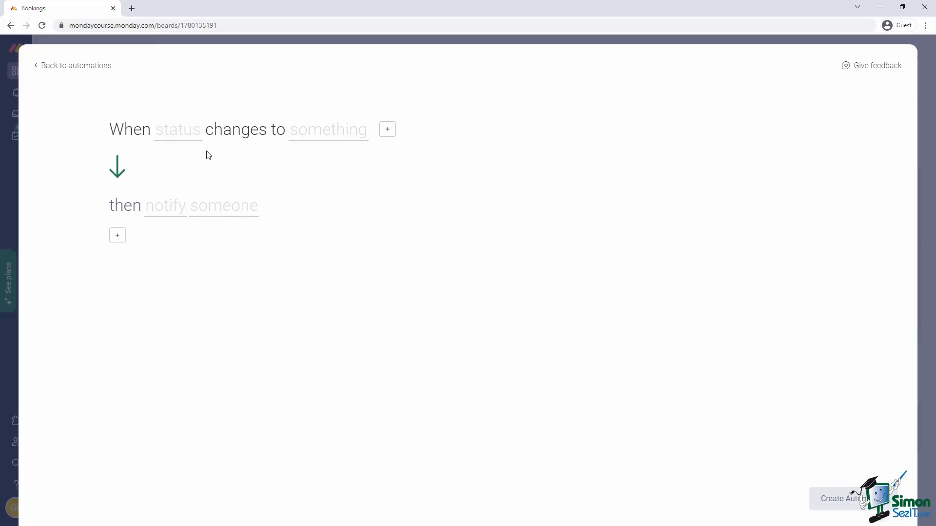
Set the automation trigger to 'When Status changes to Paid'.
click(177, 136)
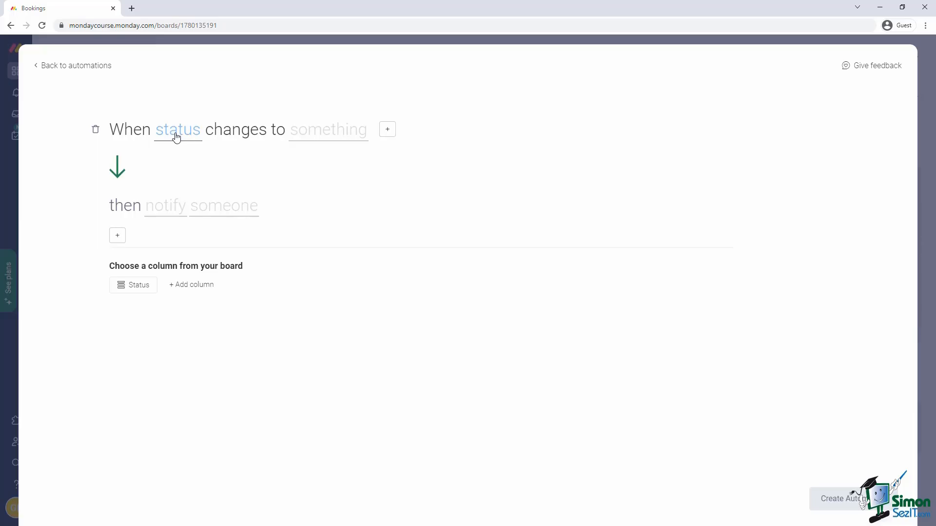
click(138, 289)
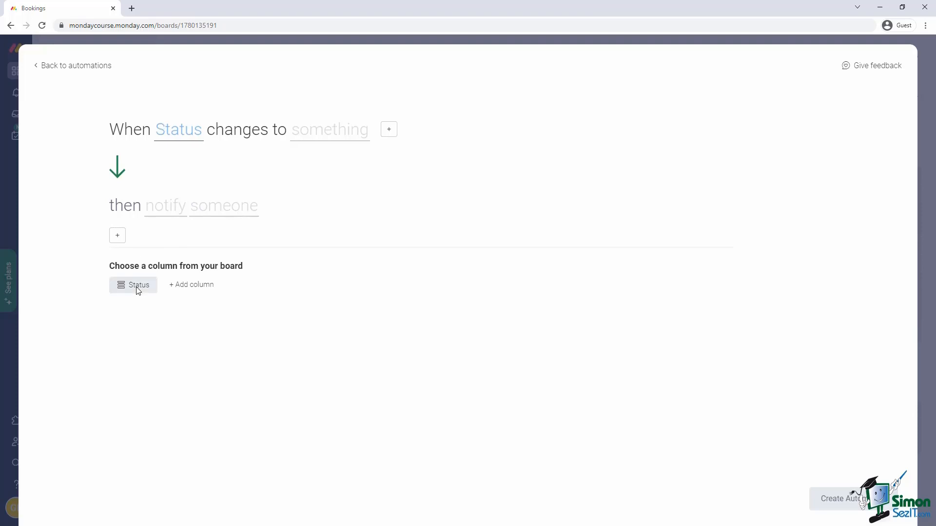
click(133, 290)
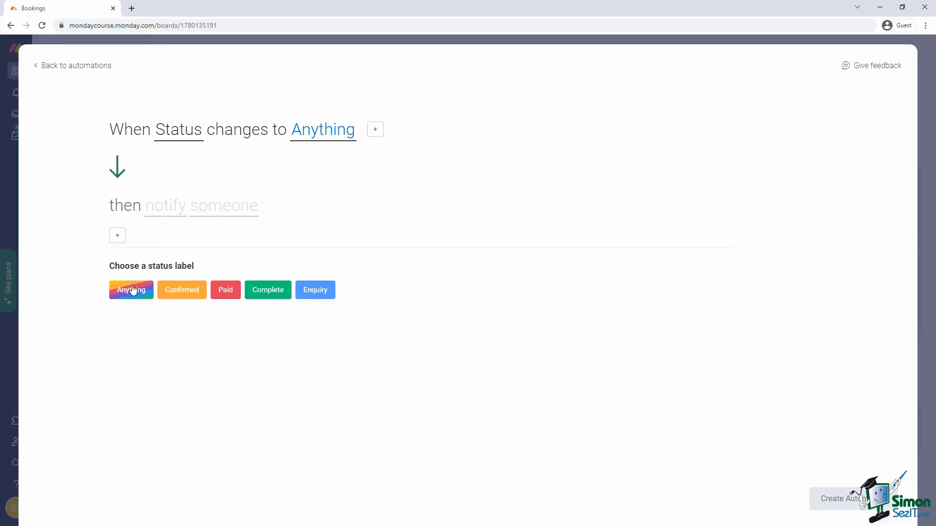
click(230, 294)
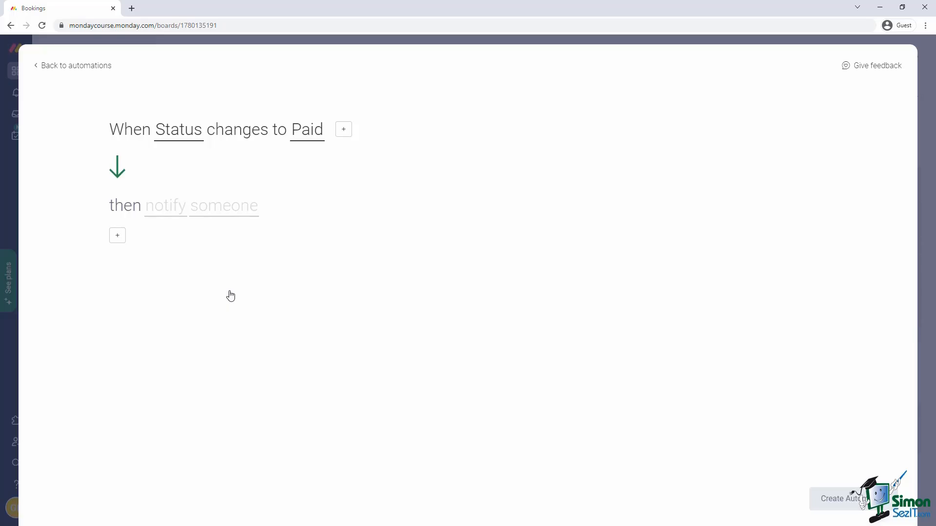
click(213, 211)
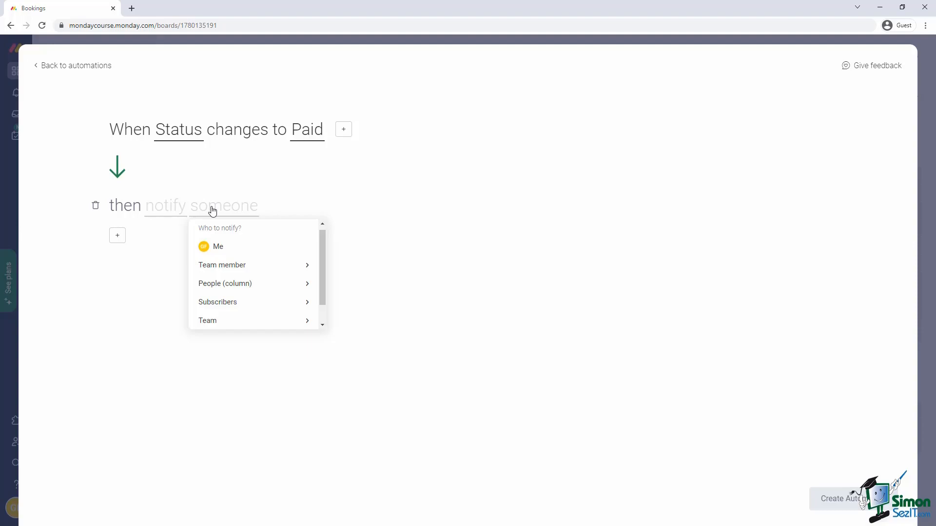
Set the notification recipient to Me and open the message editor.
click(218, 248)
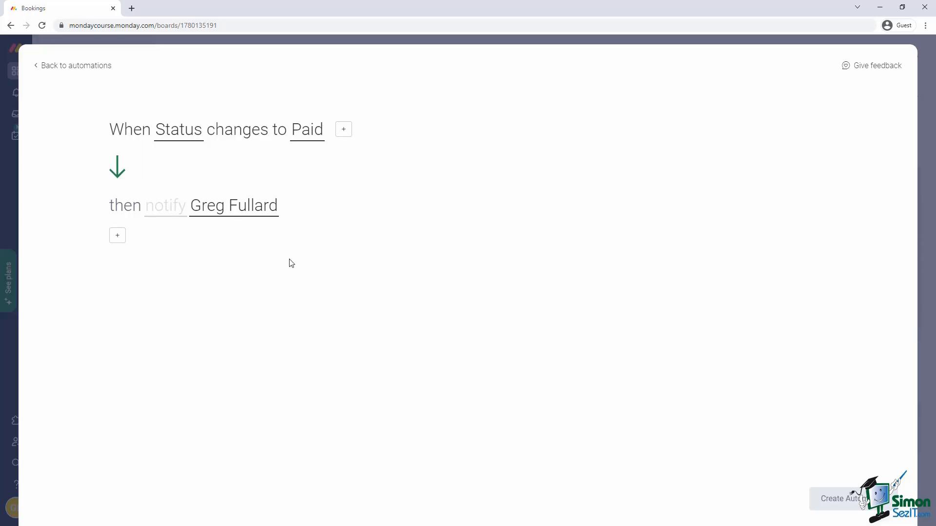
click(175, 211)
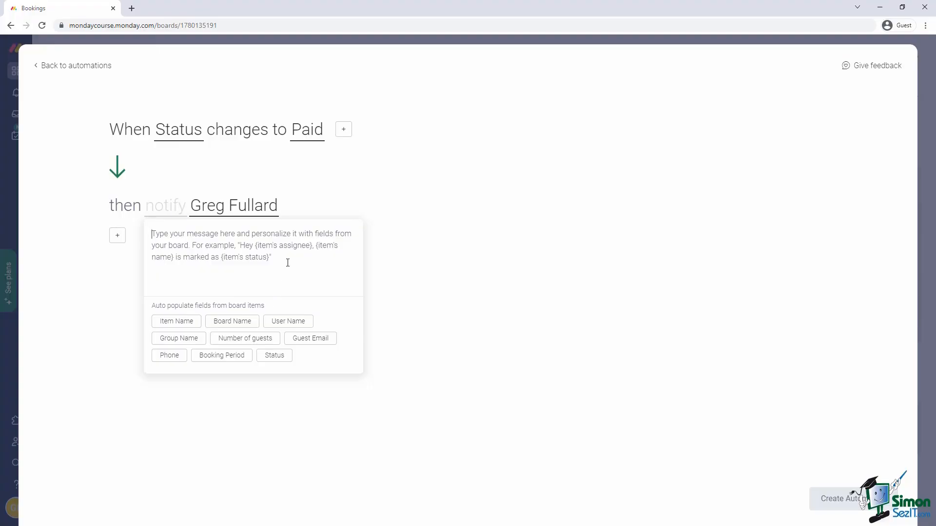
Start the message with 'Great News!' and 'A booking has been paid. Details below:'.
text(Great News!)
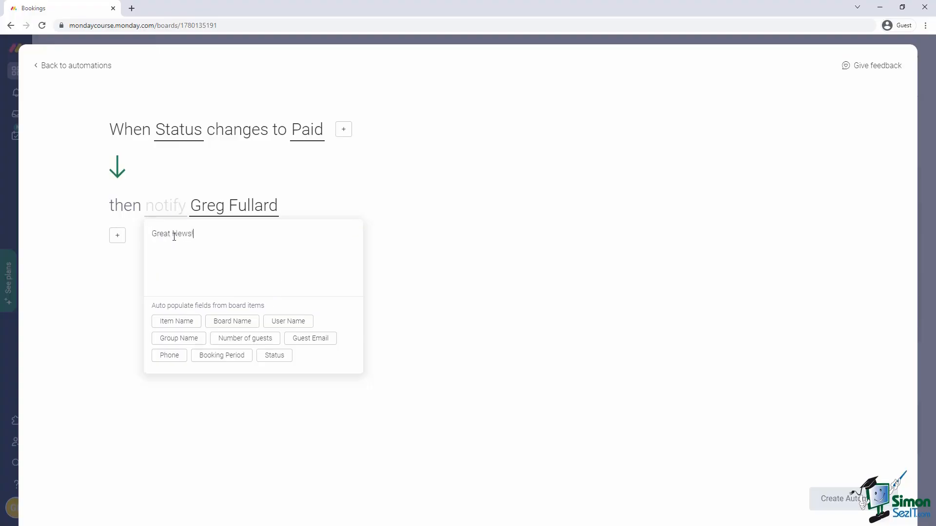
key(Return)
key(Return)
text(A booking has been paid. Details below:)
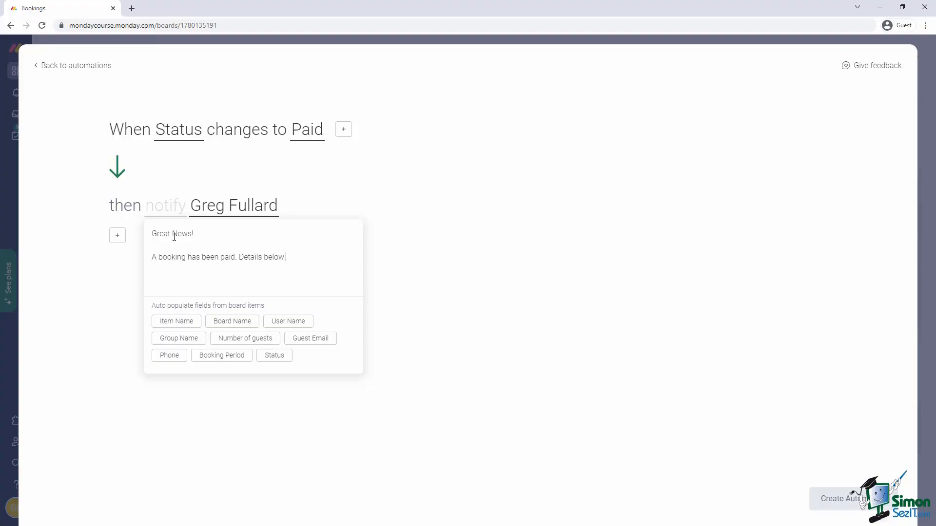
key(Return)
key(Return)
Add Name, Number of guests, Period and Status lines filled with the booking's column values.
text(Name:)
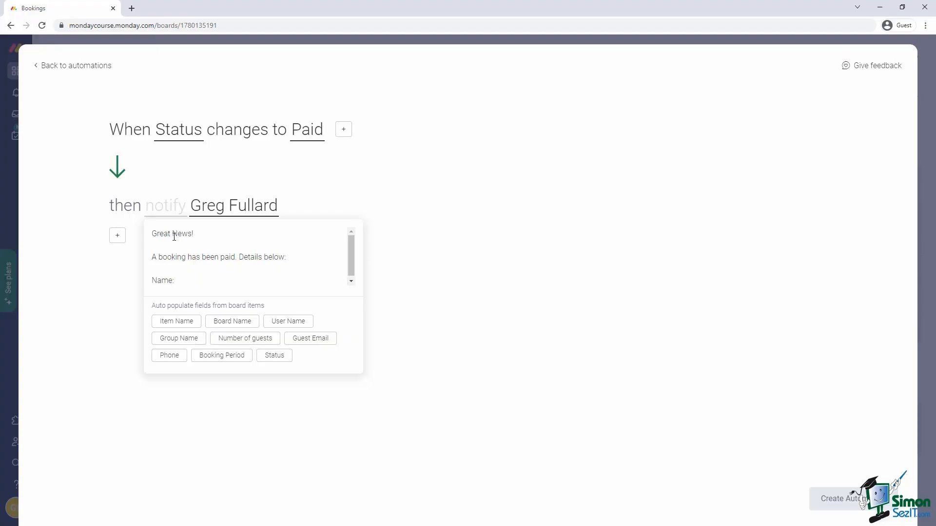
click(182, 323)
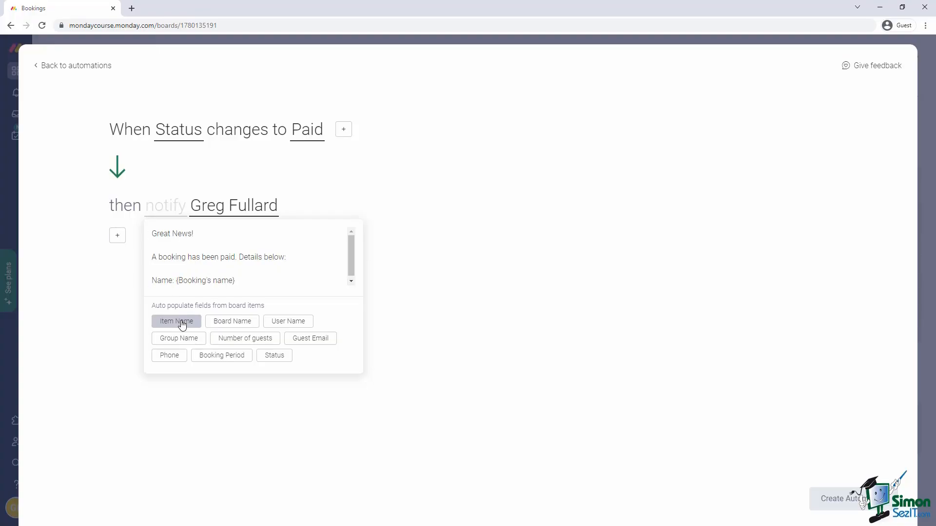
key(Return)
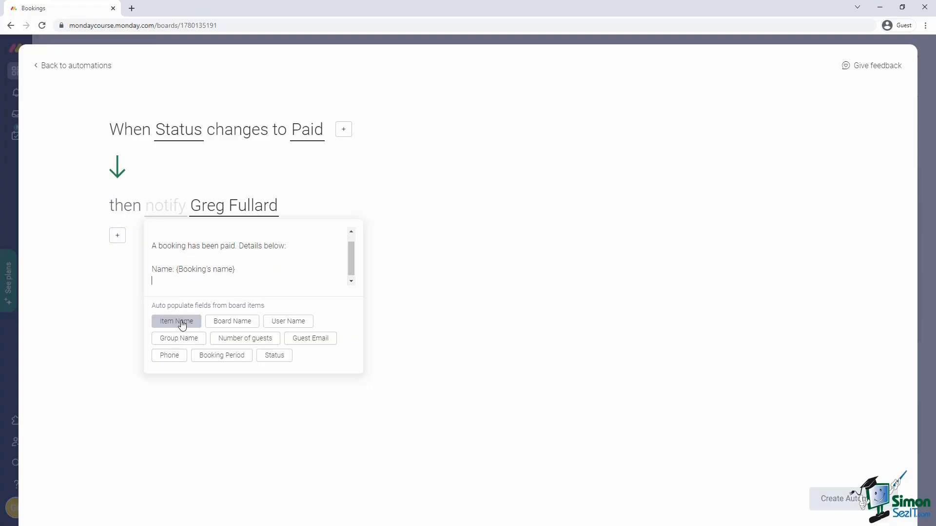
text(Number of guests:)
click(238, 339)
key(Return)
text(Period:)
click(222, 355)
key(Return)
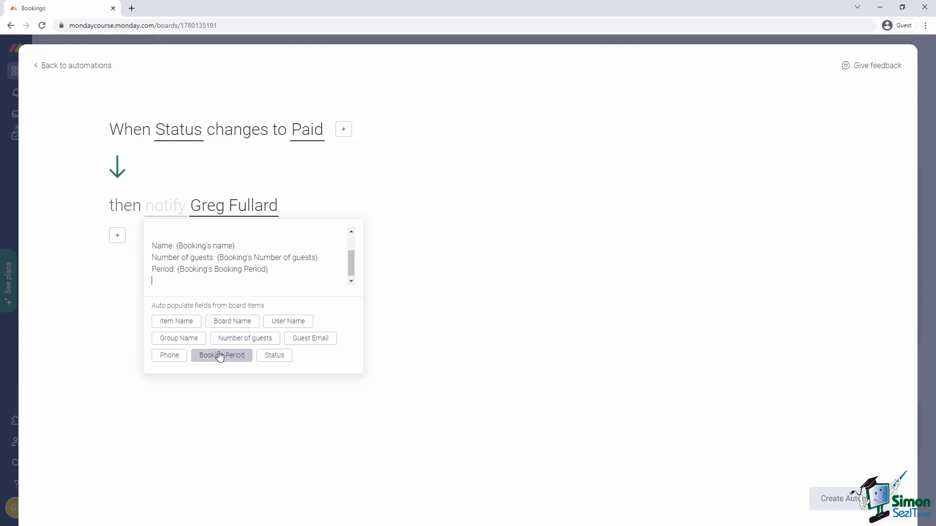
text(Status:)
click(273, 356)
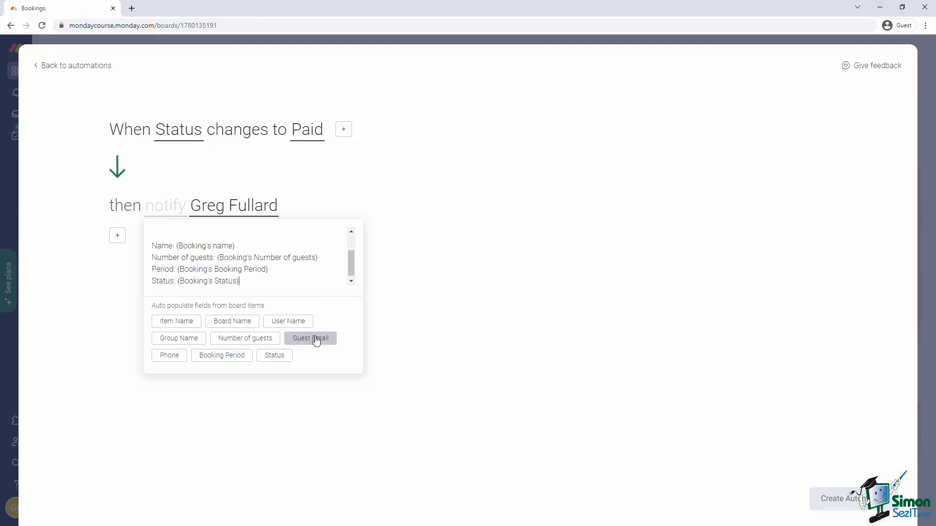
click(399, 277)
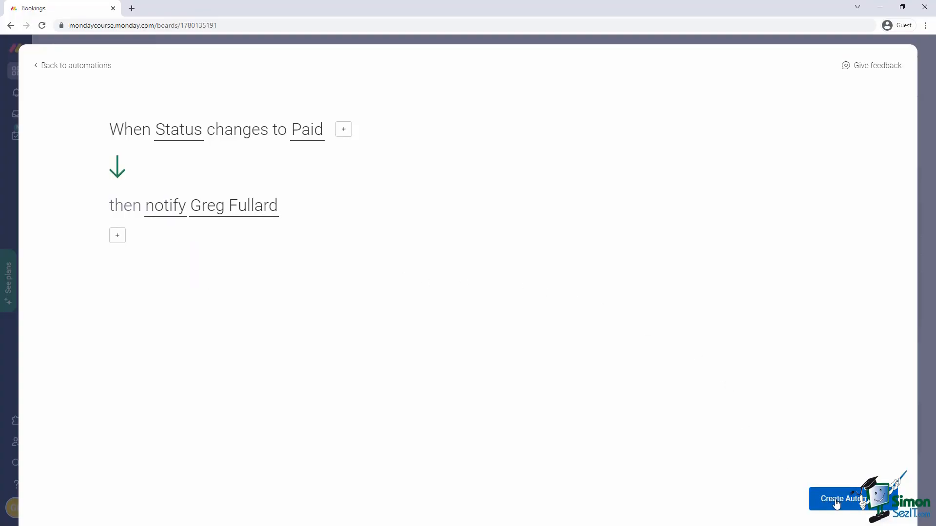
Create the automation, then test it by changing the second booking's Status from Enquiry to Paid.
click(836, 502)
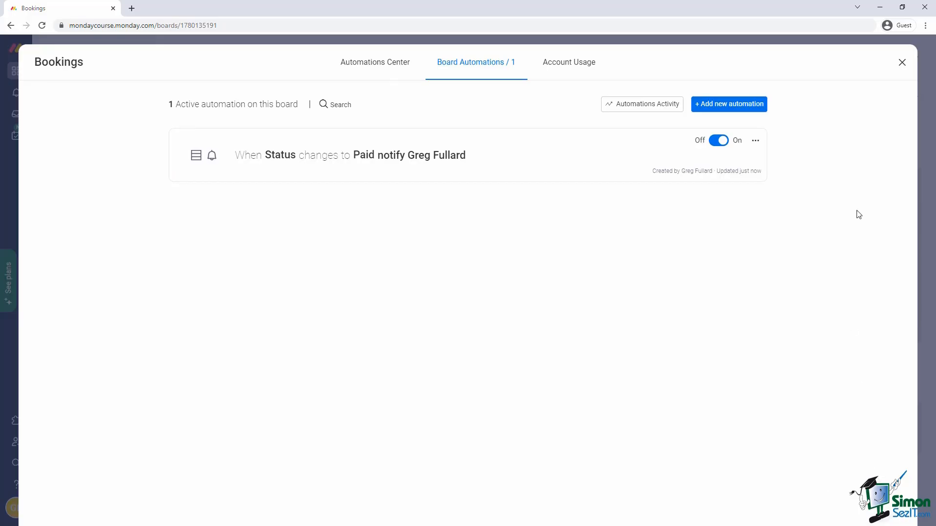
click(901, 64)
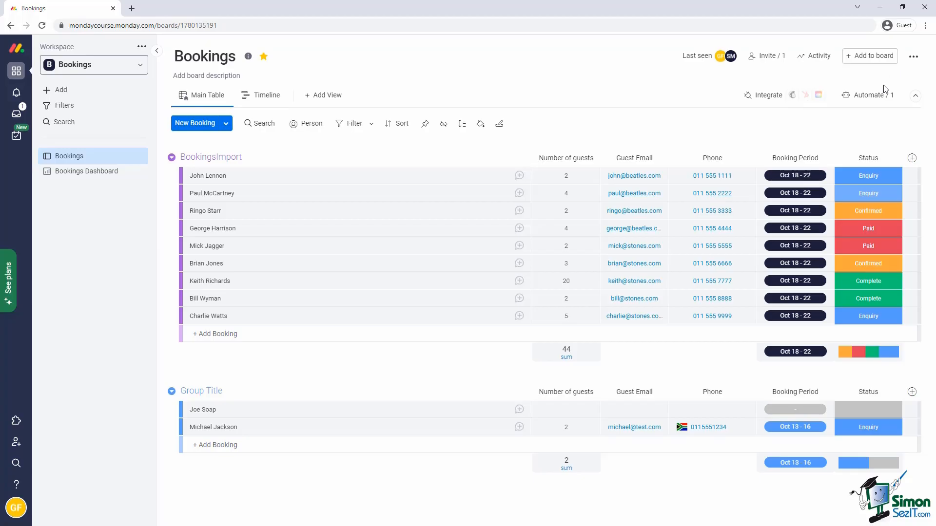
click(845, 196)
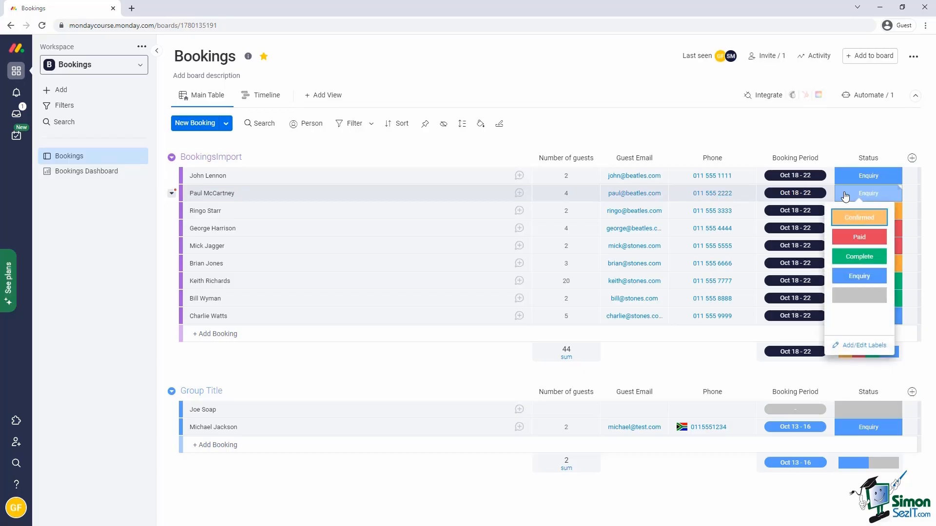
click(851, 236)
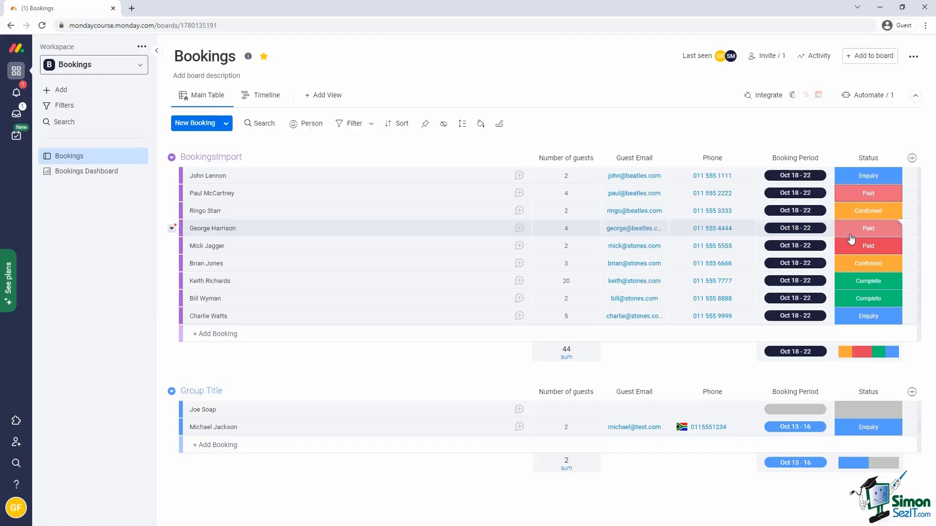
Confirm the 'Great News!' paid-booking notification arrived and mark it as read.
click(15, 93)
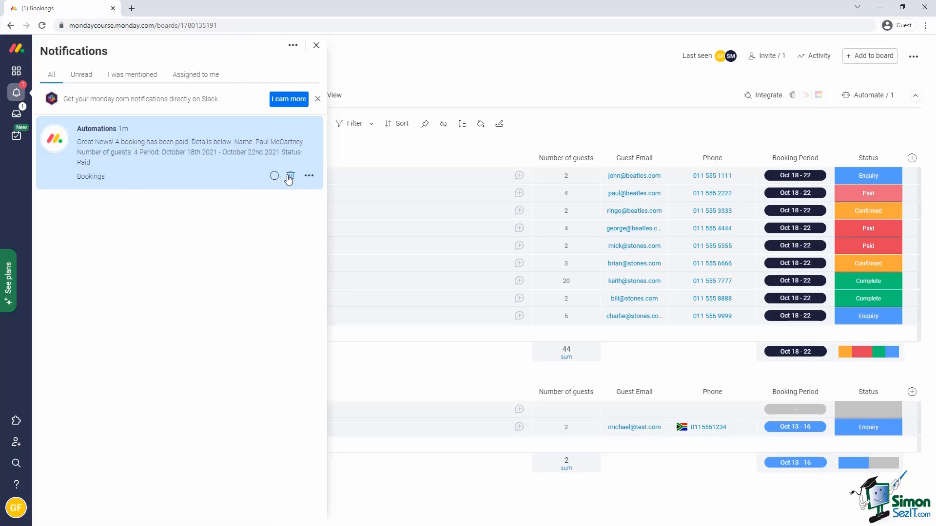
click(275, 176)
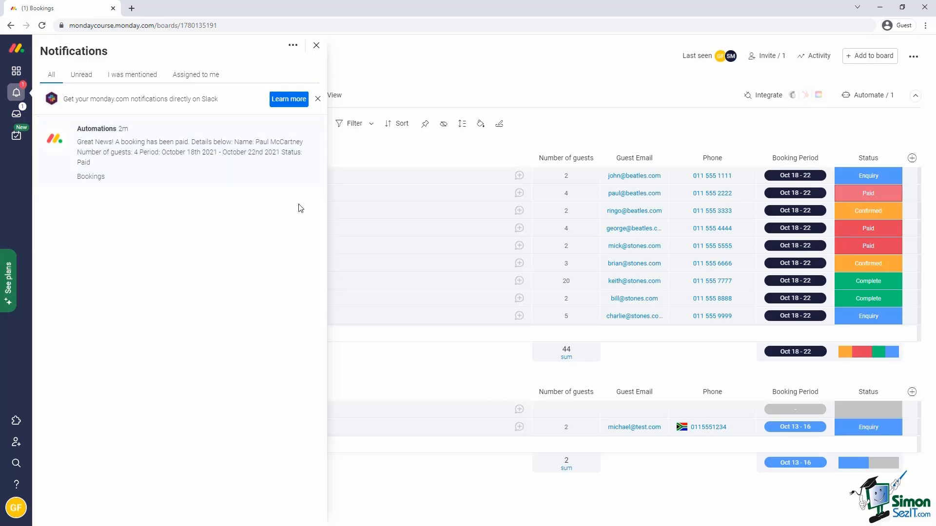
click(316, 46)
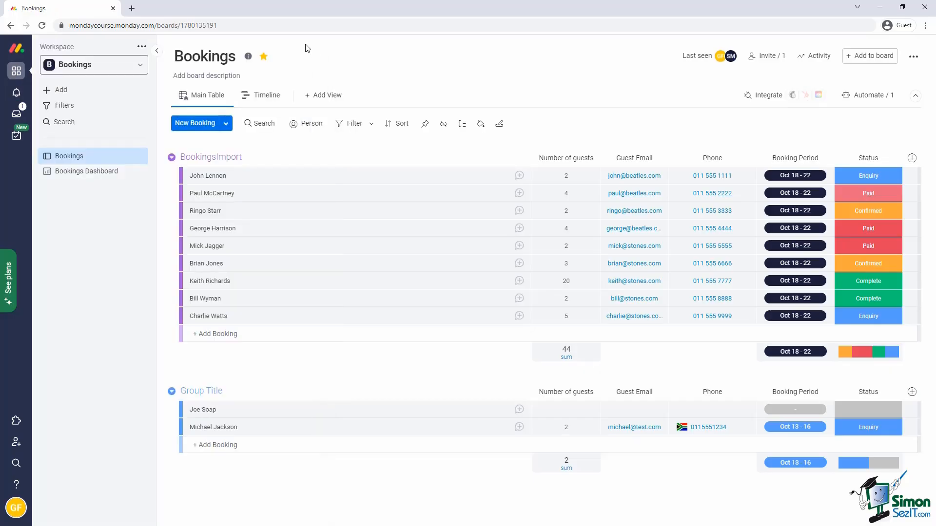
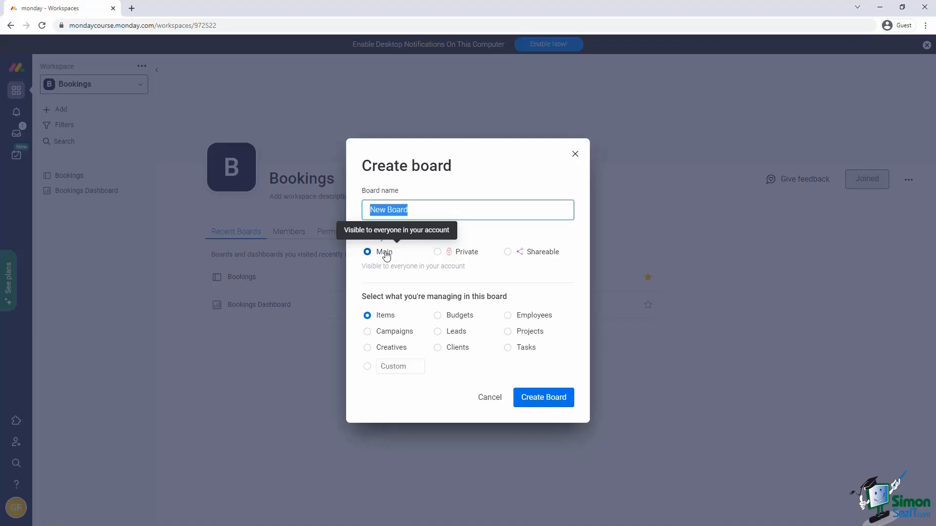
Create a private board named Commissions whose items are called Commission.
click(439, 253)
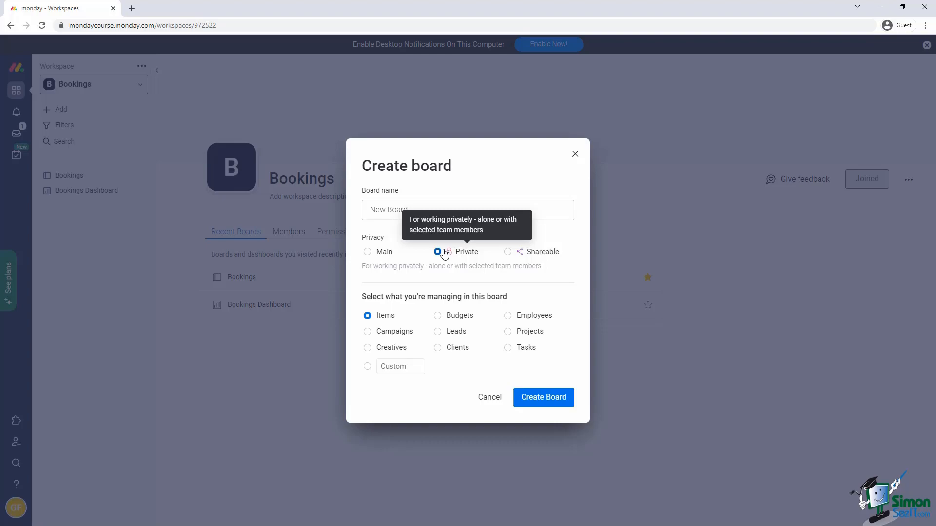
triple_click(397, 209)
text(Commissions)
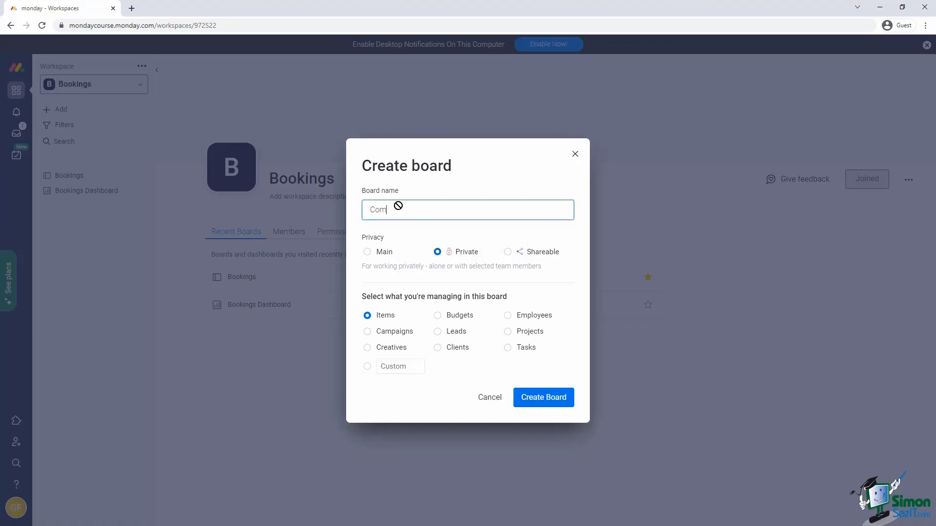
click(397, 366)
text(Commissions)
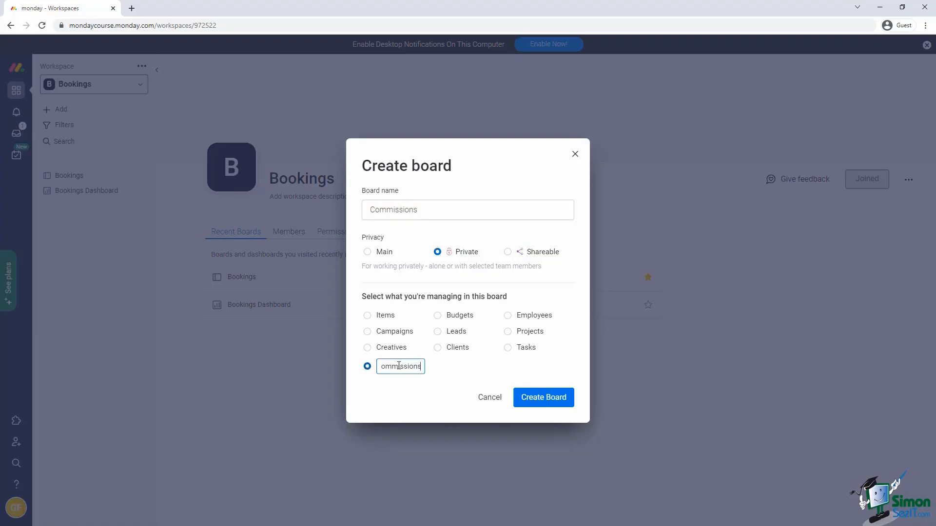
click(536, 403)
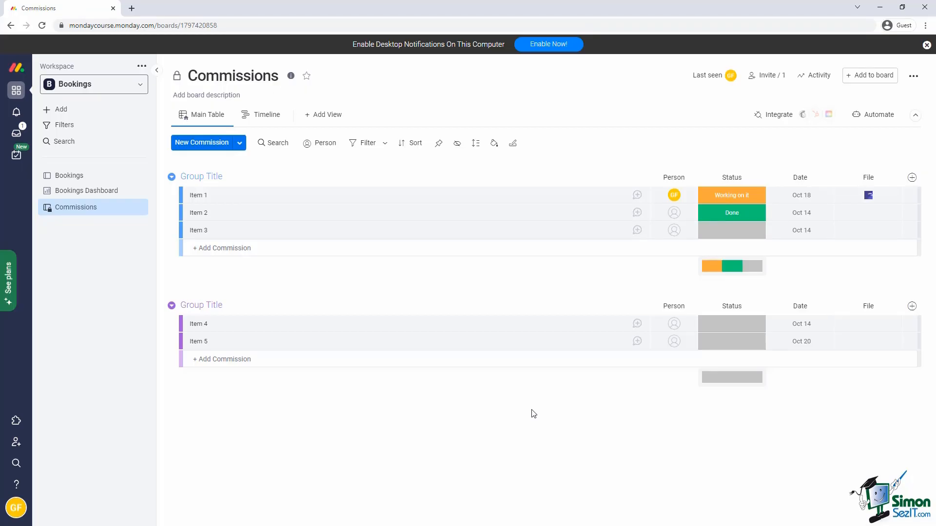
Add the searched-for teammate as a board member and make them a board owner.
click(773, 74)
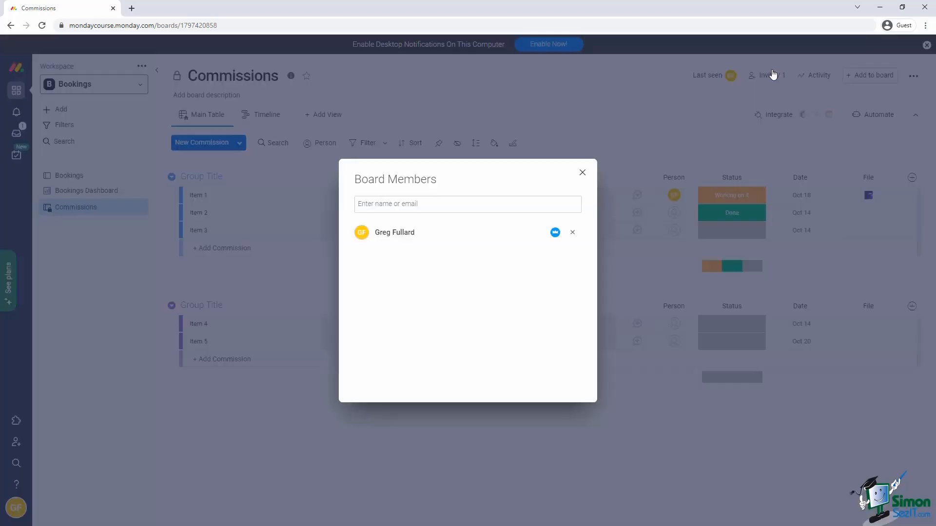
click(511, 203)
text(Sarah)
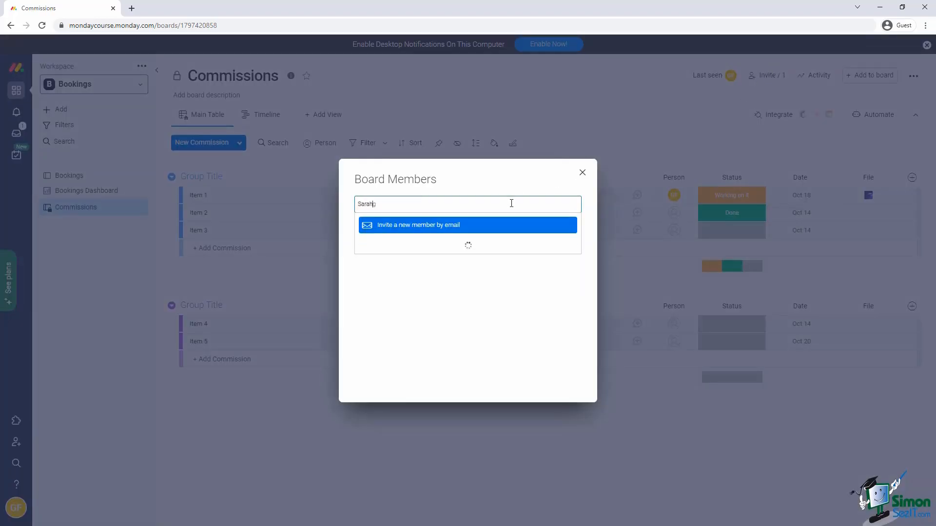
click(439, 236)
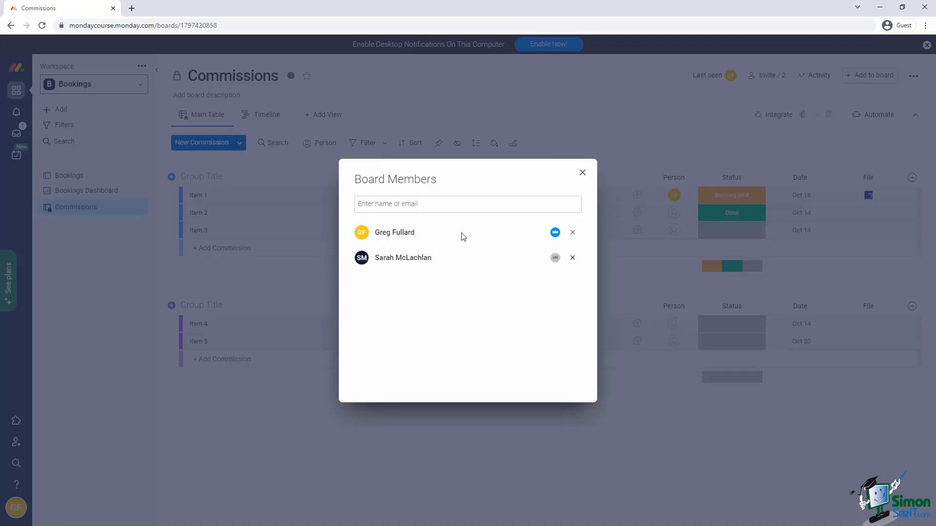
click(555, 258)
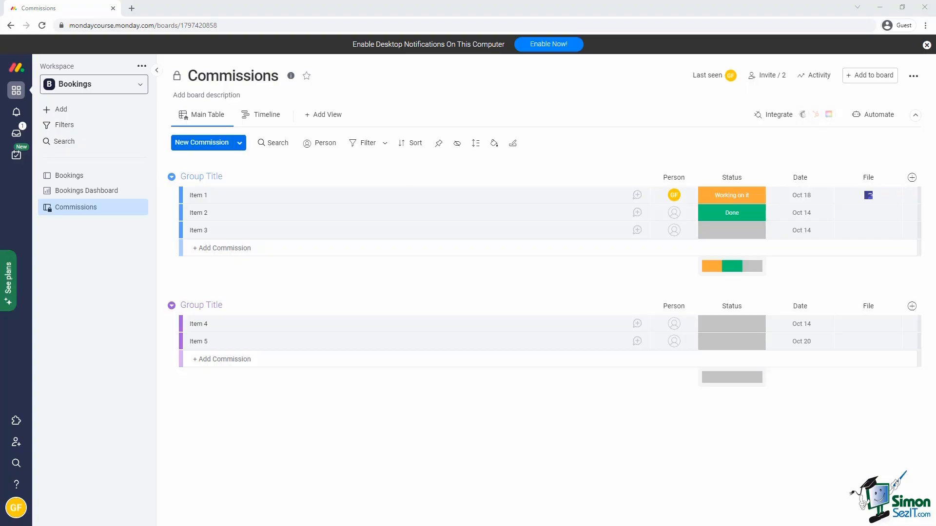
Create a shareable board named Cleaning Schedule for managing tasks.
click(53, 107)
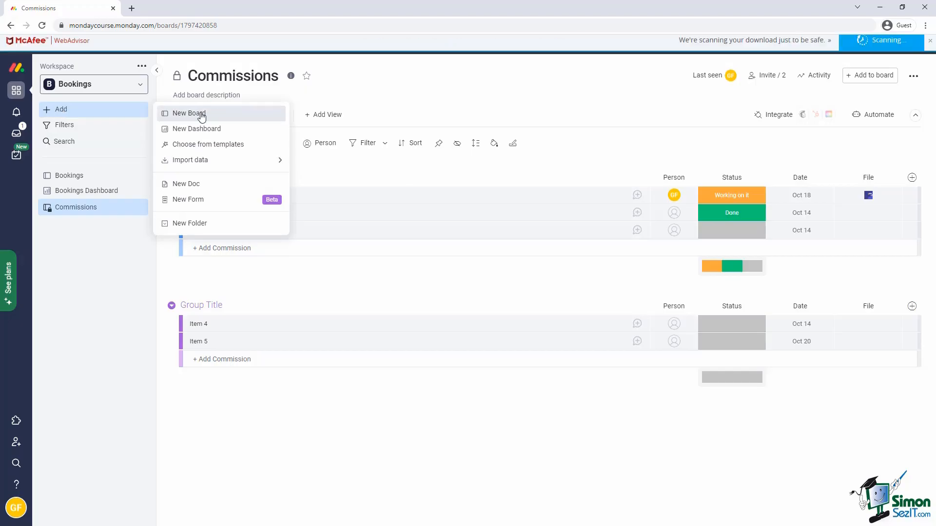
click(180, 110)
text(Cleaning Schedule)
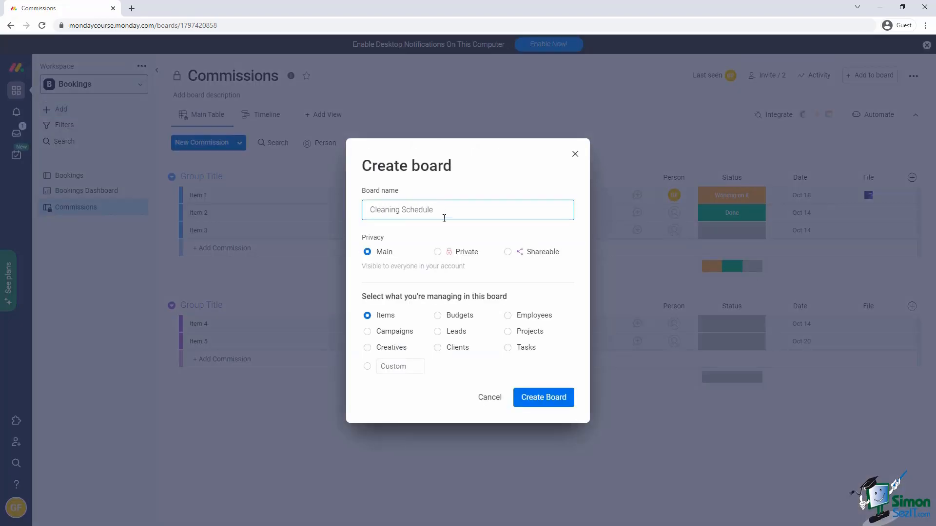
click(507, 252)
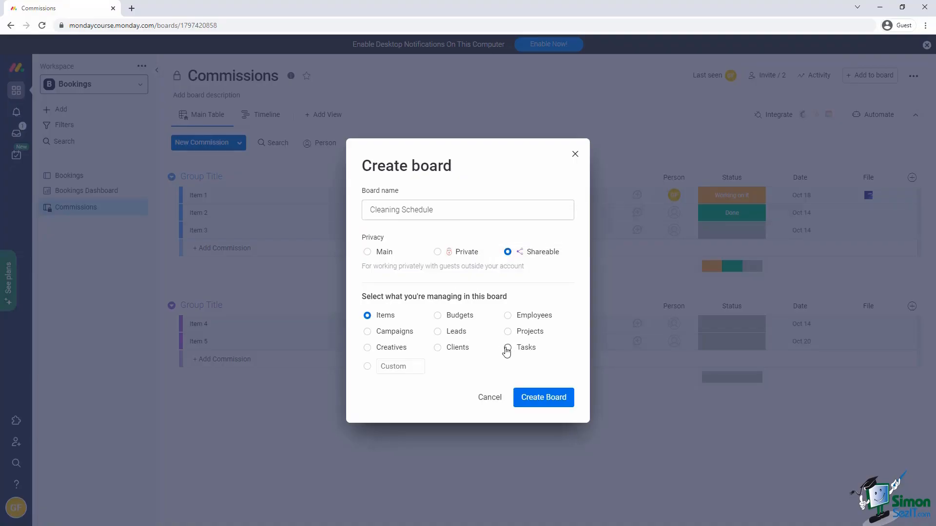
click(507, 348)
click(542, 397)
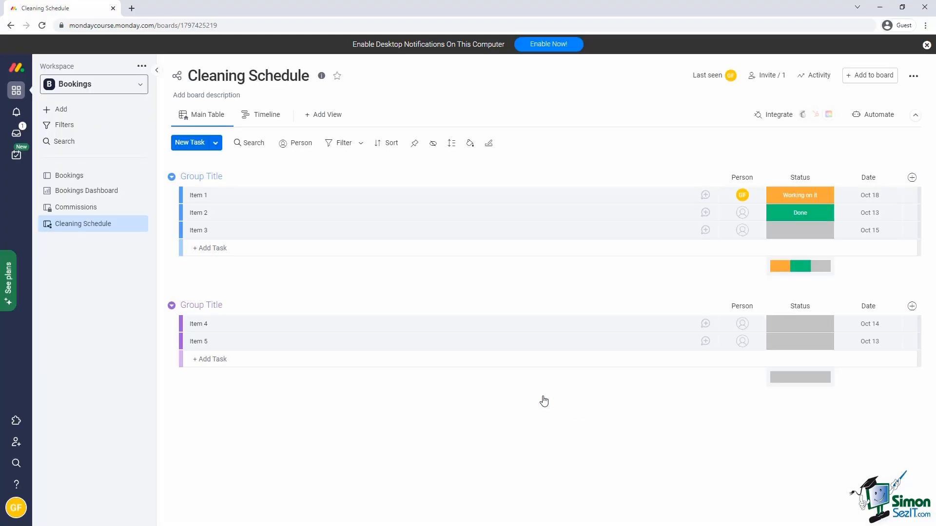
Invite an outside guest to the Cleaning Schedule board by their e-mail address.
click(775, 78)
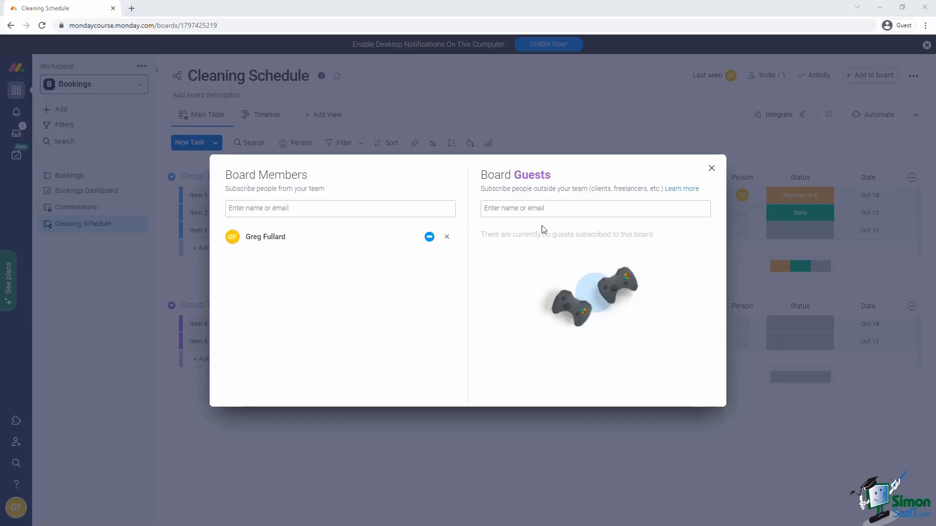
click(543, 208)
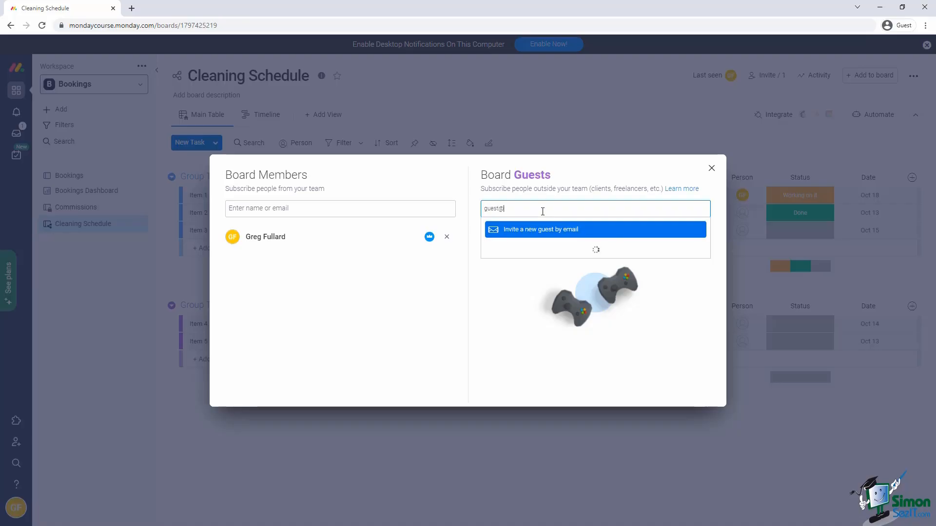
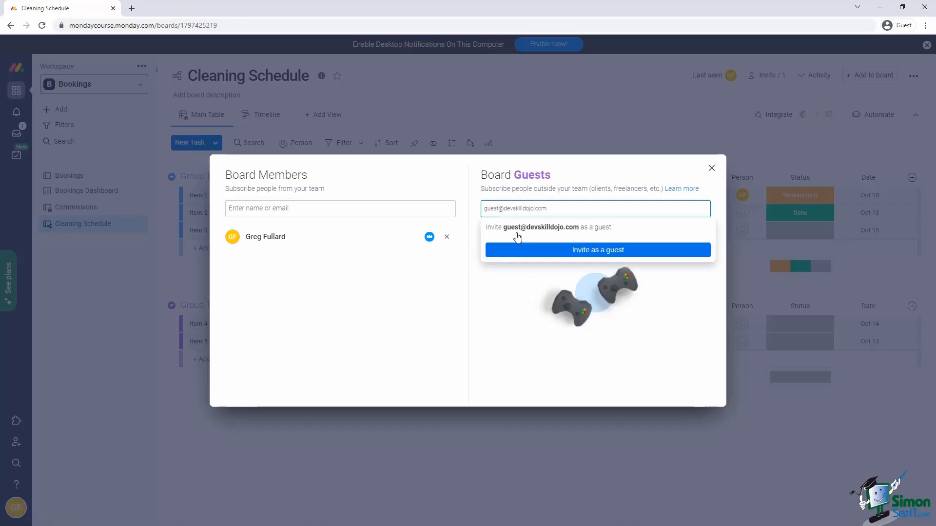
click(544, 251)
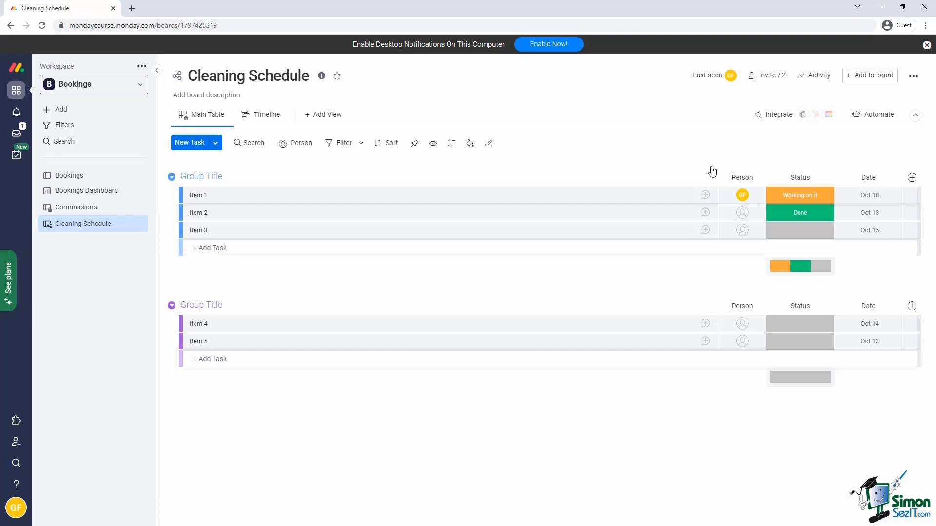
Look through the board's options menu and board-type choices without changing anything.
click(914, 78)
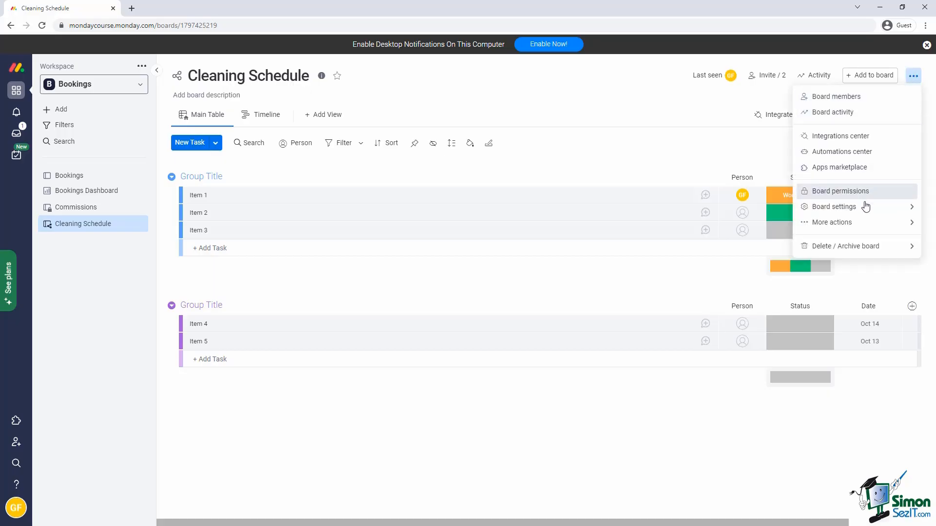
mouse_move(859, 208)
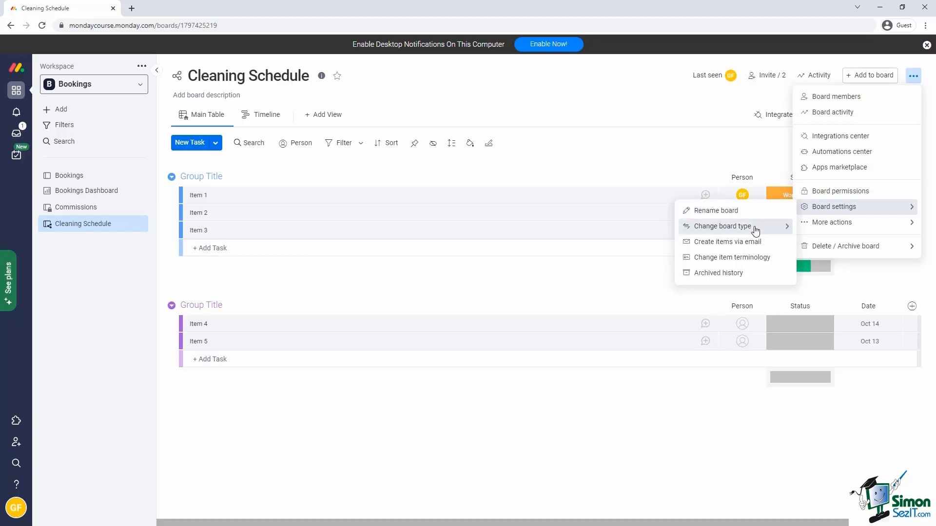
mouse_move(739, 232)
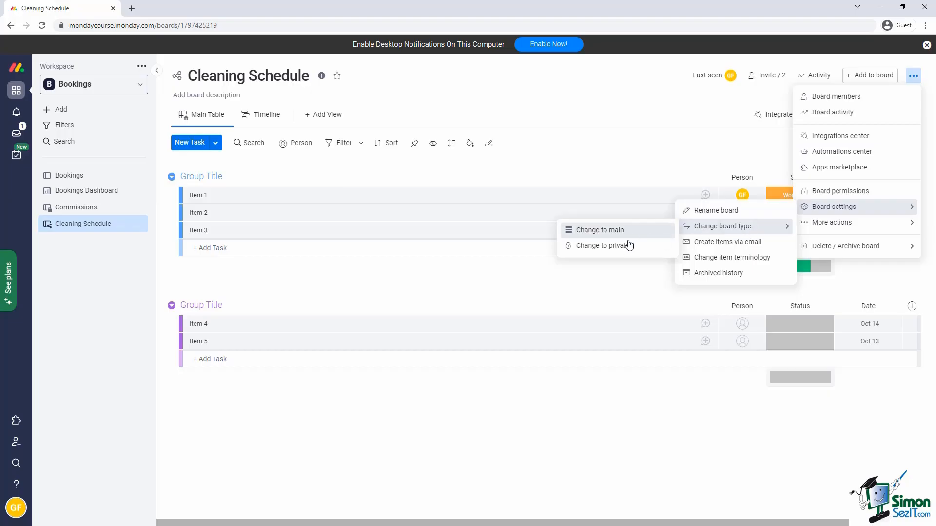
click(697, 157)
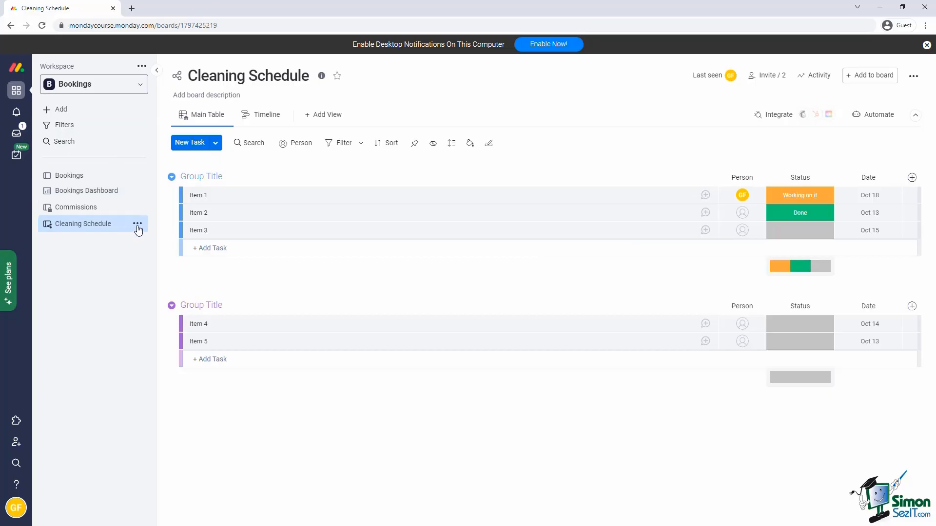
click(138, 225)
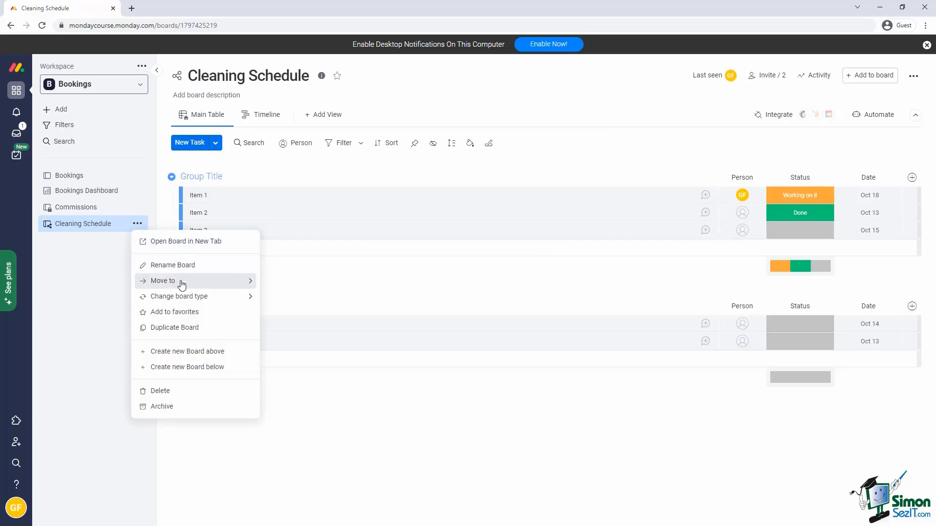
mouse_move(185, 297)
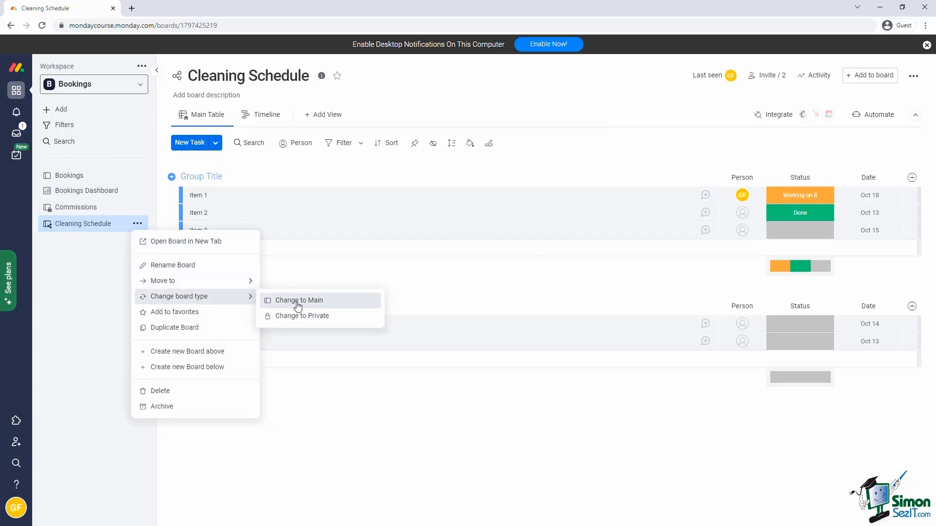
click(314, 422)
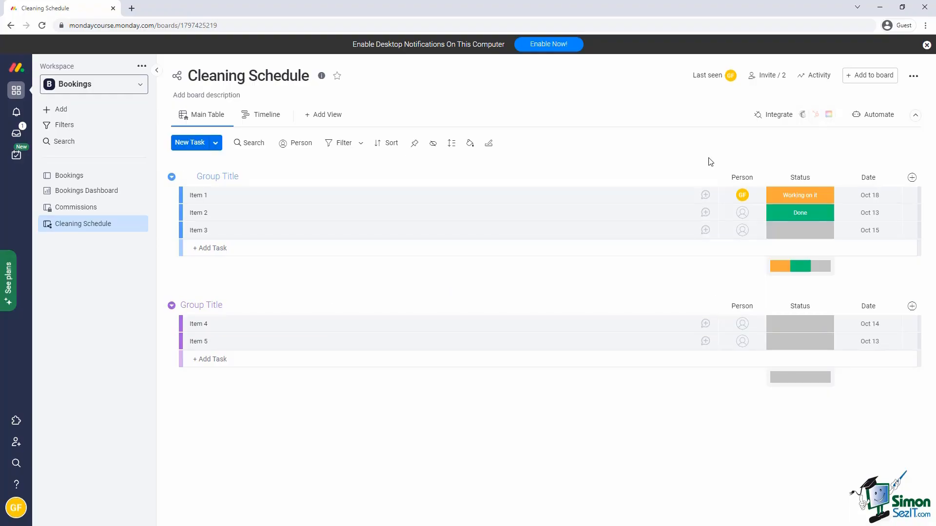
Delete the Cleaning Schedule board from its options menu.
click(913, 76)
mouse_move(868, 247)
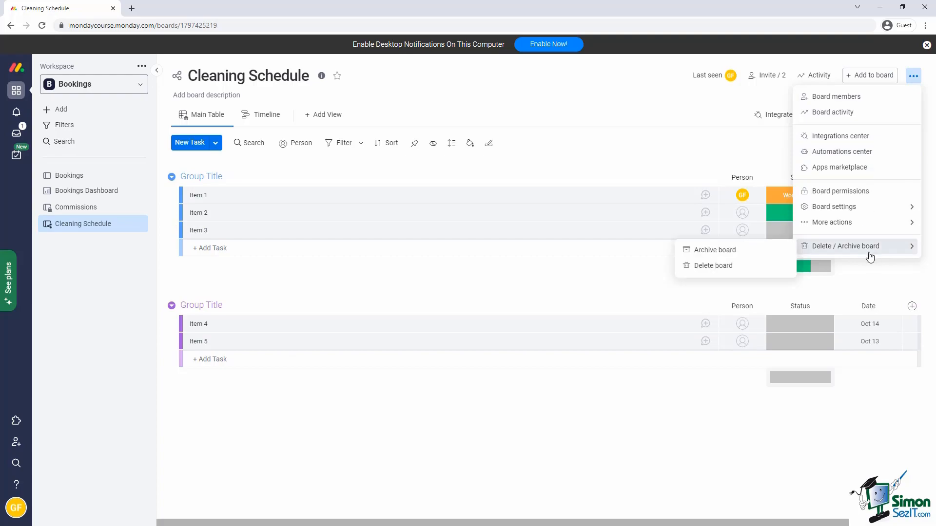
click(747, 267)
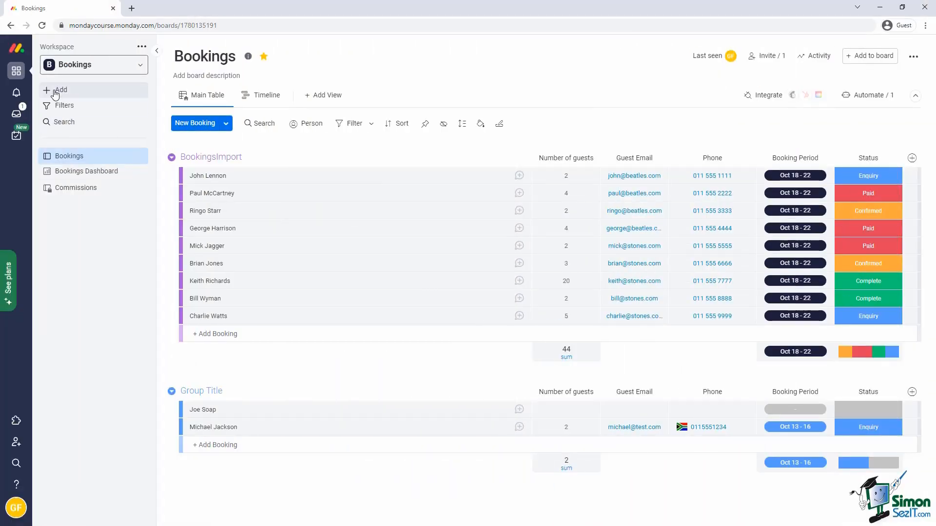
Create a board named Maintenance set up for managing tasks.
click(59, 90)
click(173, 94)
text(Maintenance)
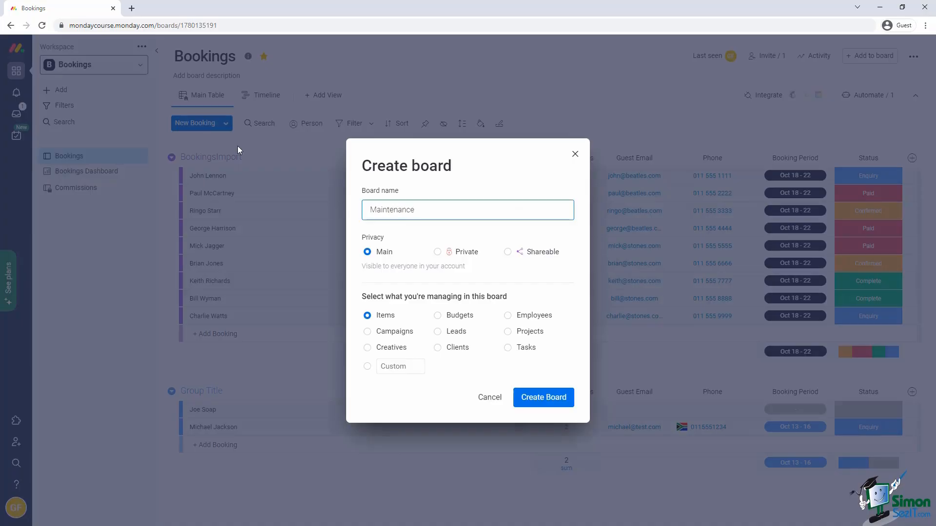
click(528, 347)
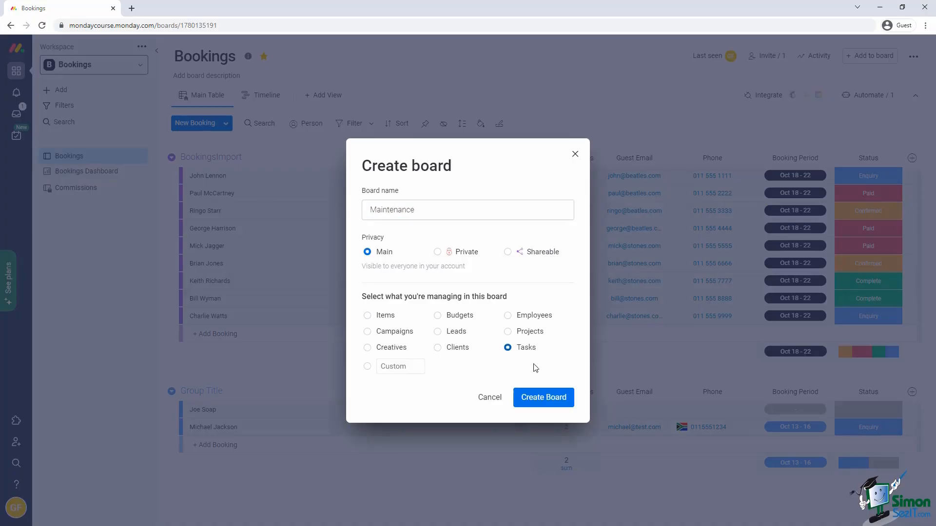
click(532, 397)
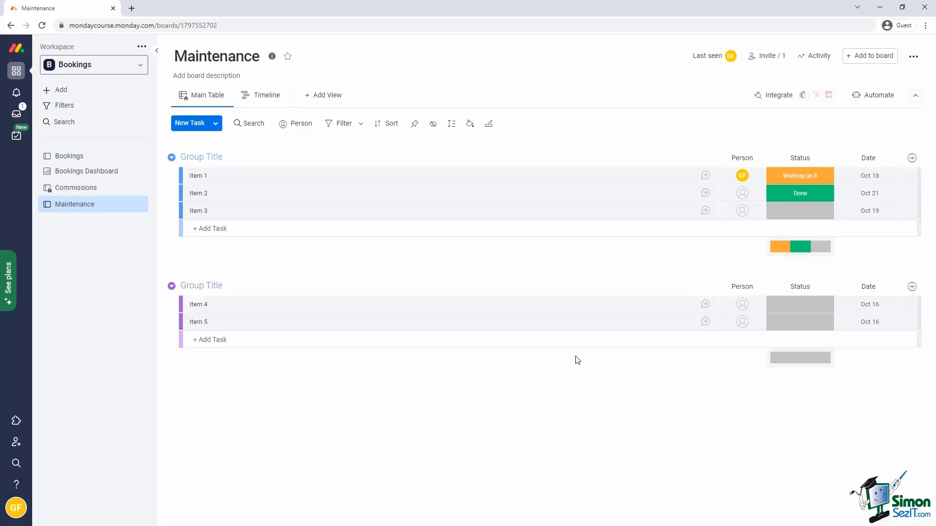
Add the task 'Replace Bathroom mirror', assign it to a teammate, and check notifications.
click(190, 124)
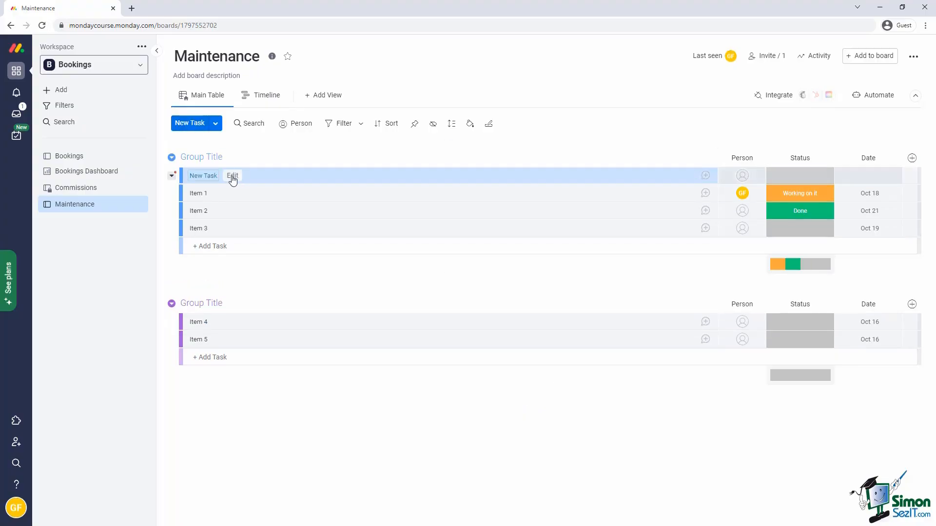
text(Replace Bathroom mirror)
key(Return)
click(742, 176)
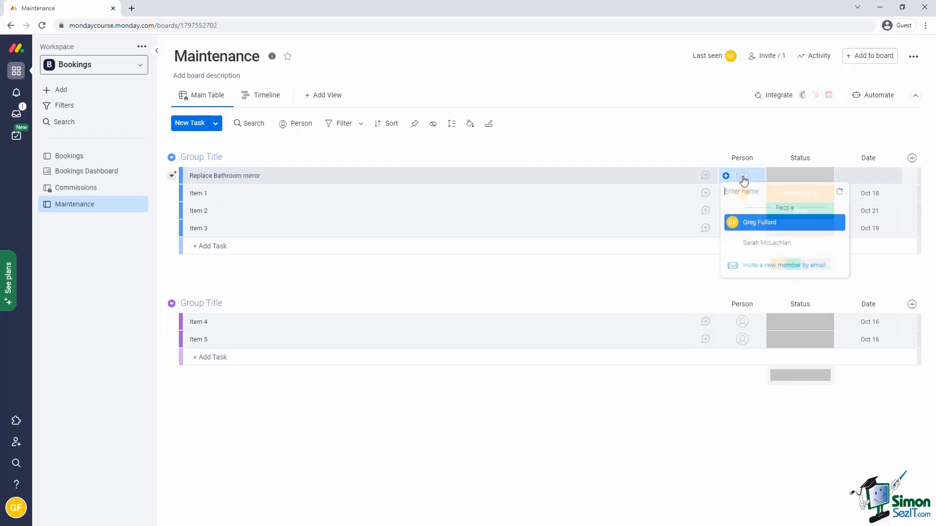
click(759, 246)
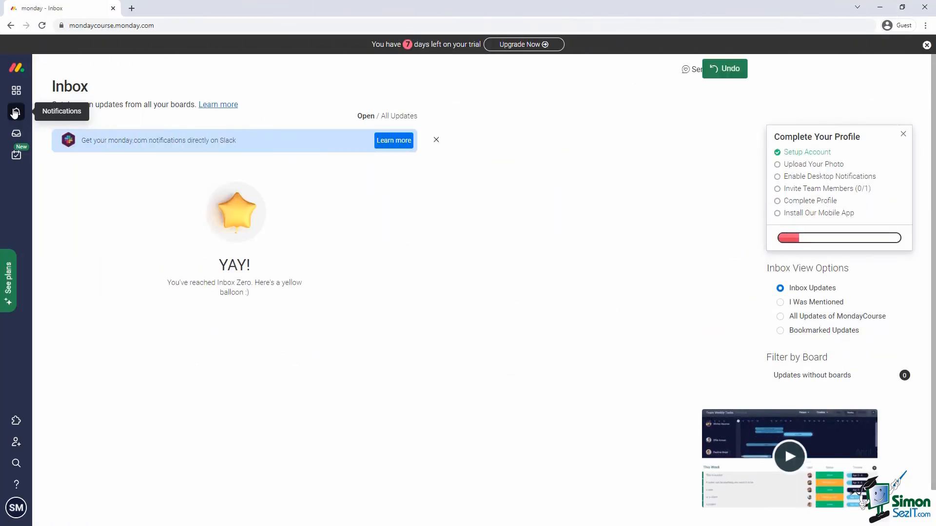
click(17, 111)
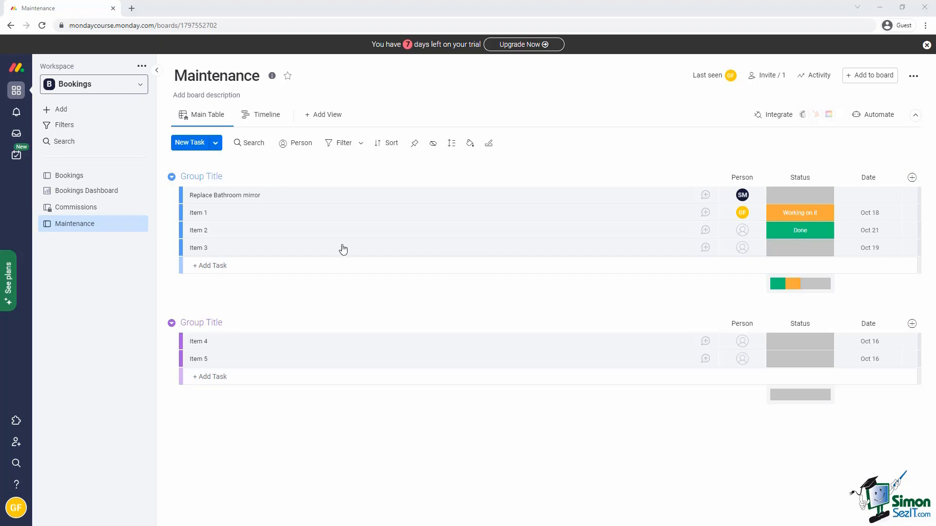
Rename the Working on it status label to In Progress and colour it mustard.
click(793, 199)
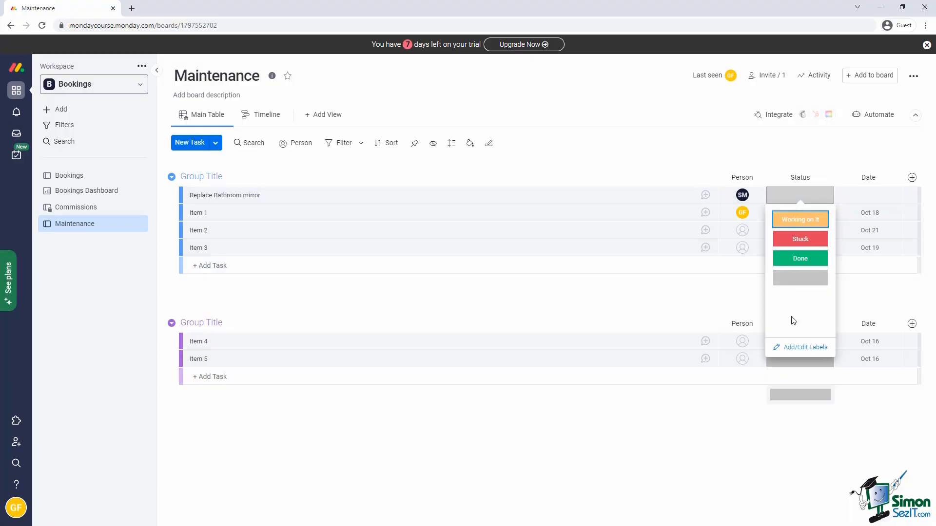
click(791, 350)
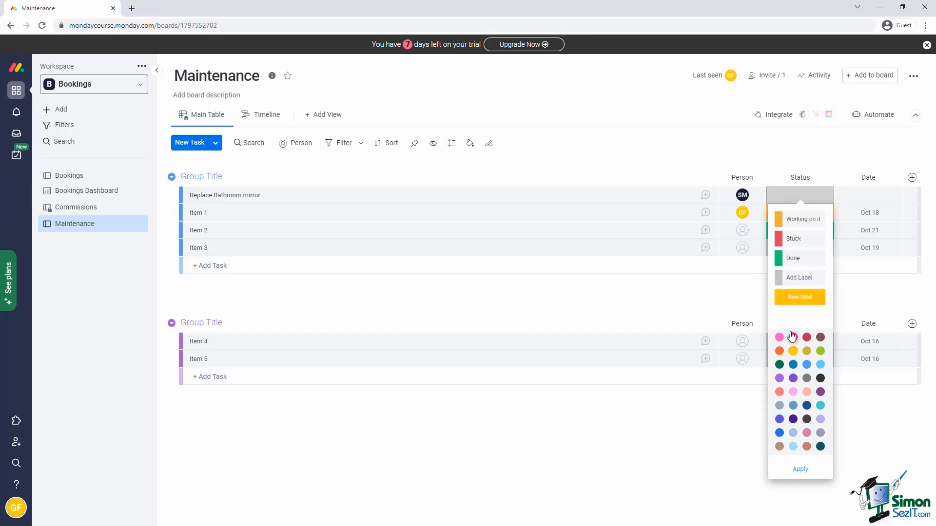
click(798, 219)
key(ctrl+a)
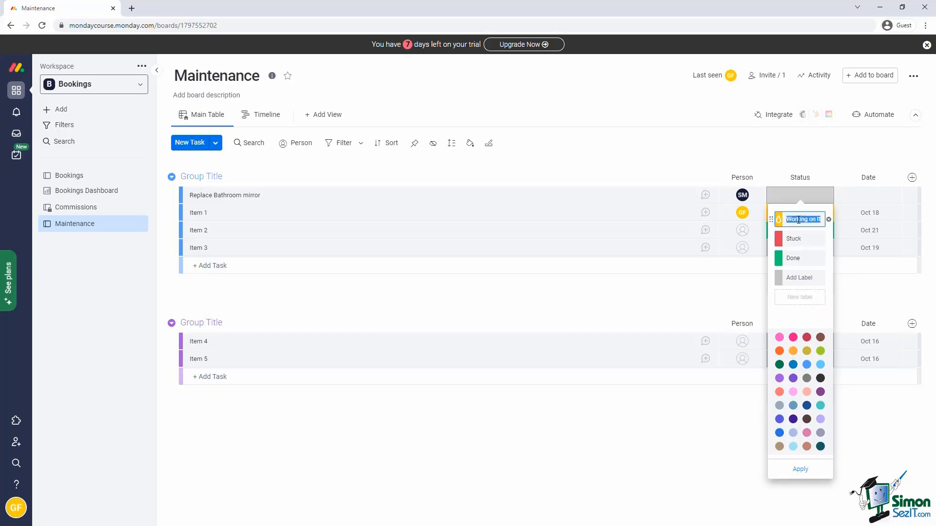
text(In Progress)
click(779, 312)
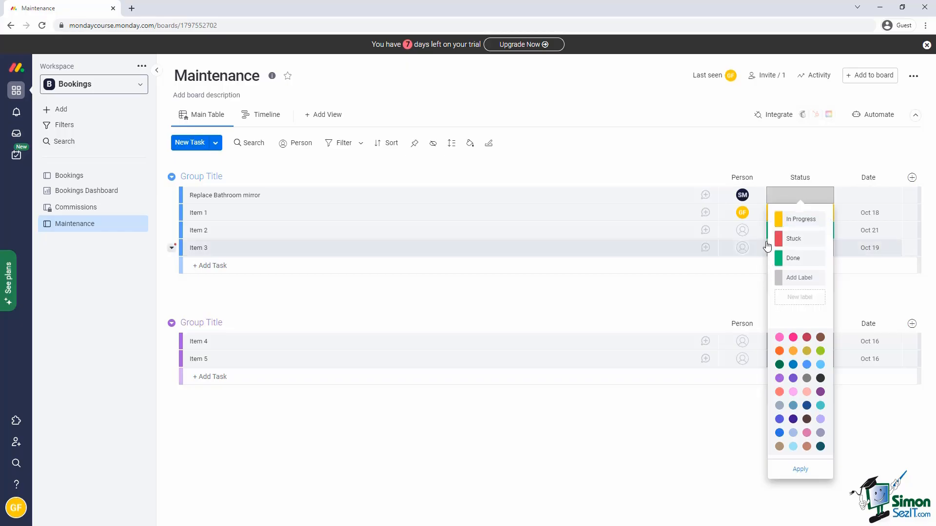
click(778, 221)
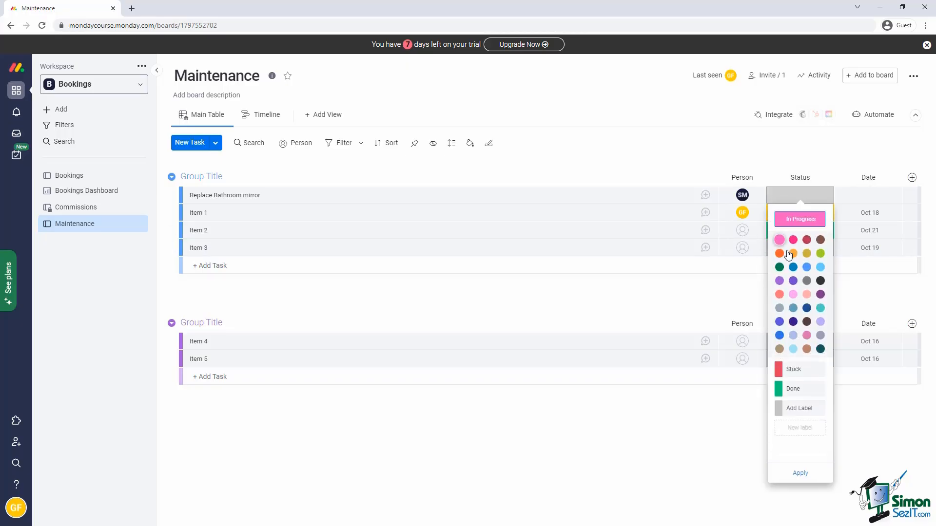
click(806, 254)
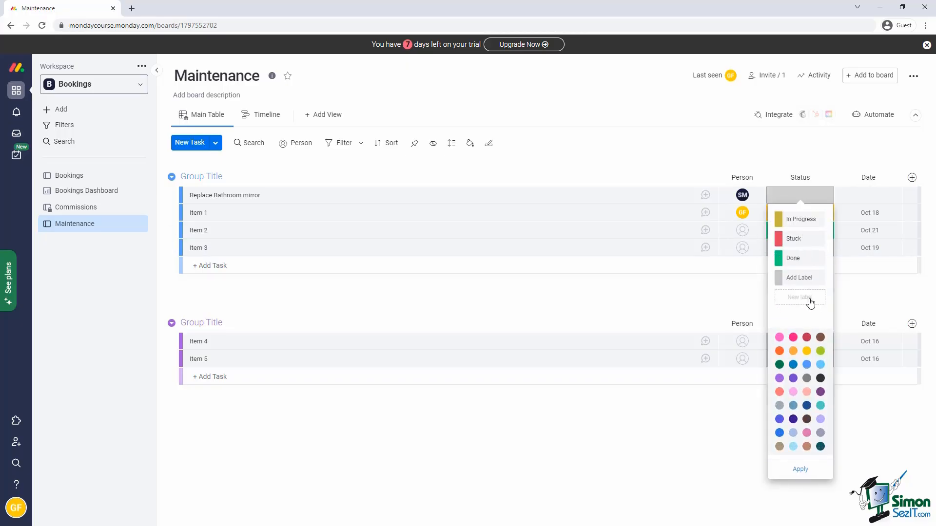
Add a Cancelled label above Done, apply, and set the task to In Progress.
click(802, 300)
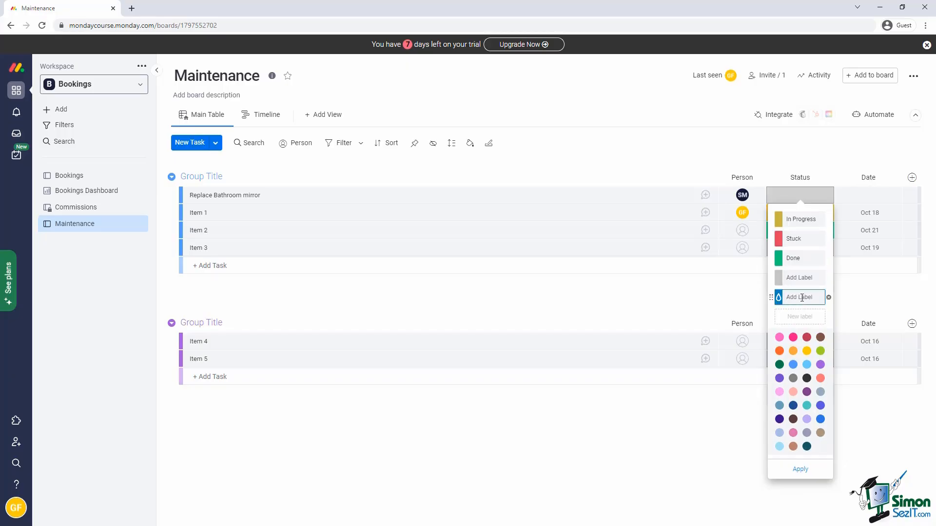
text(Cancelled)
key(Return)
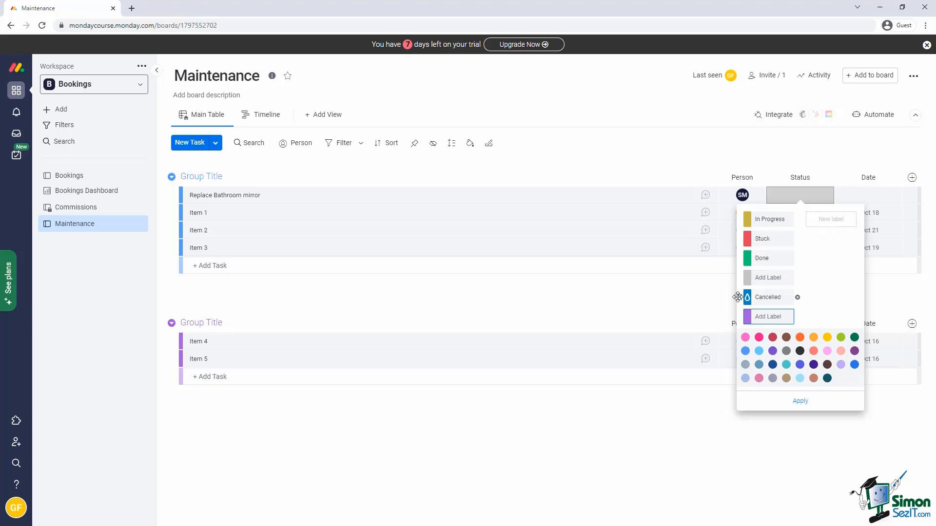
drag(745, 293, 742, 255)
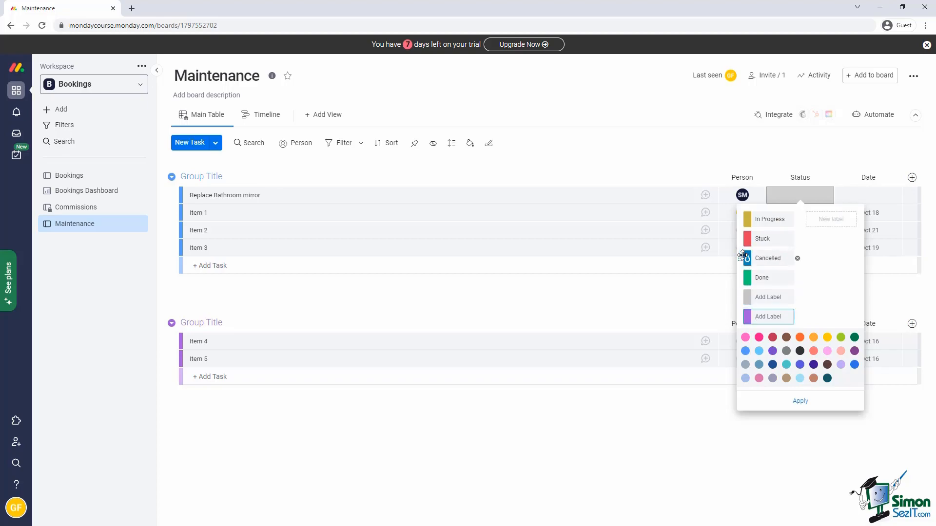
click(807, 408)
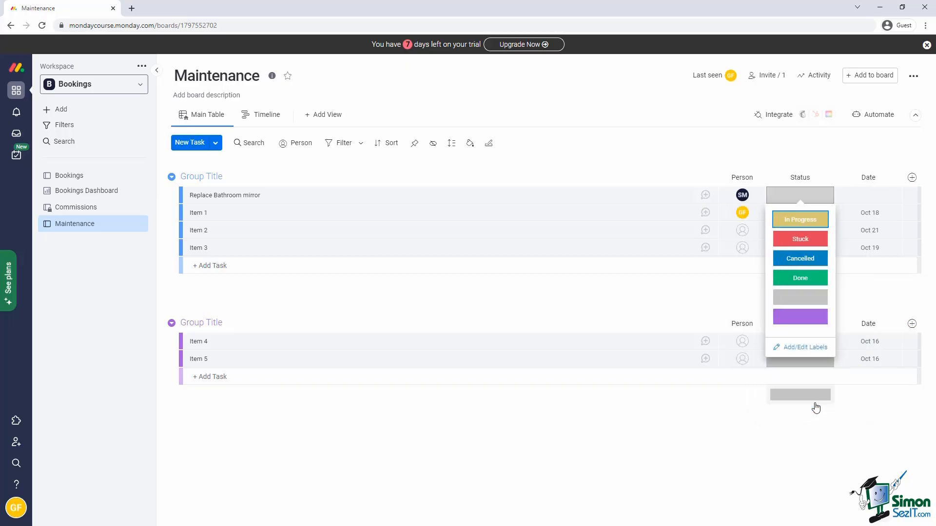
click(810, 222)
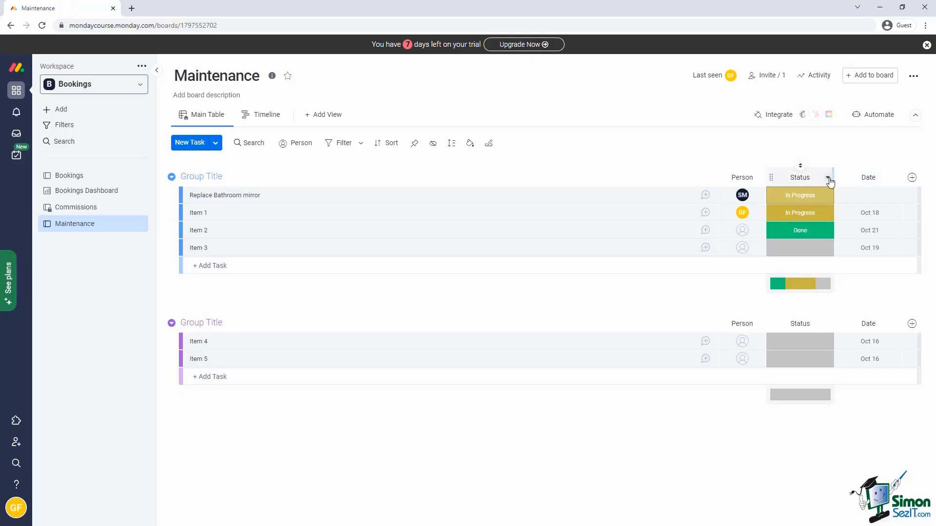
In the Status column settings, add Cancelled to the labels counted as done.
click(827, 179)
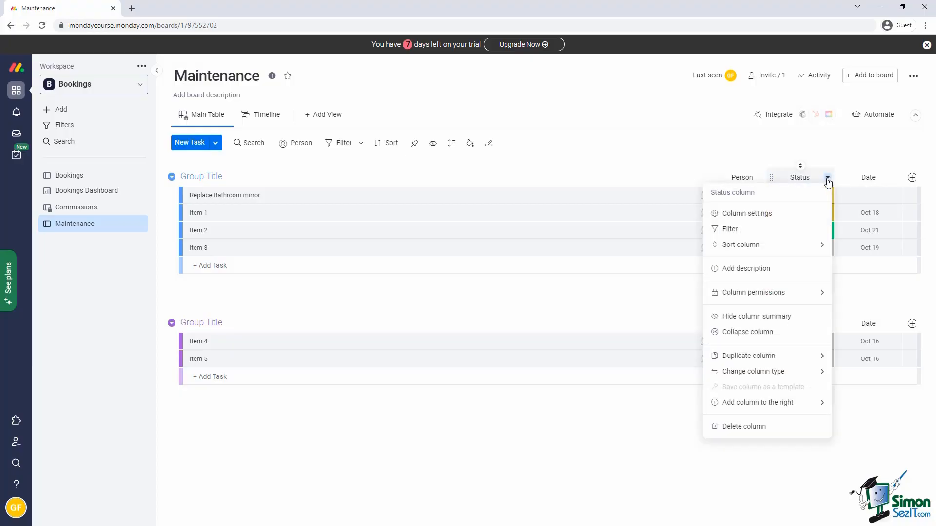
click(751, 217)
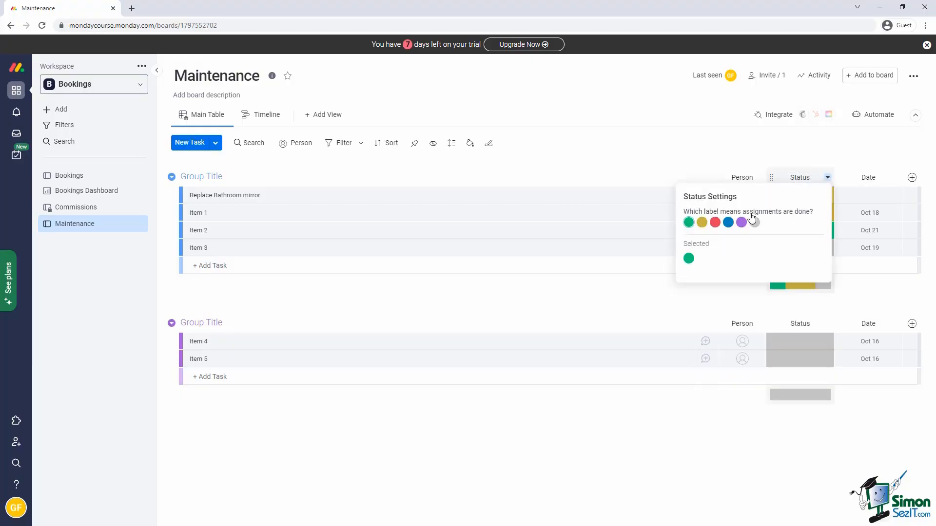
click(729, 224)
click(737, 313)
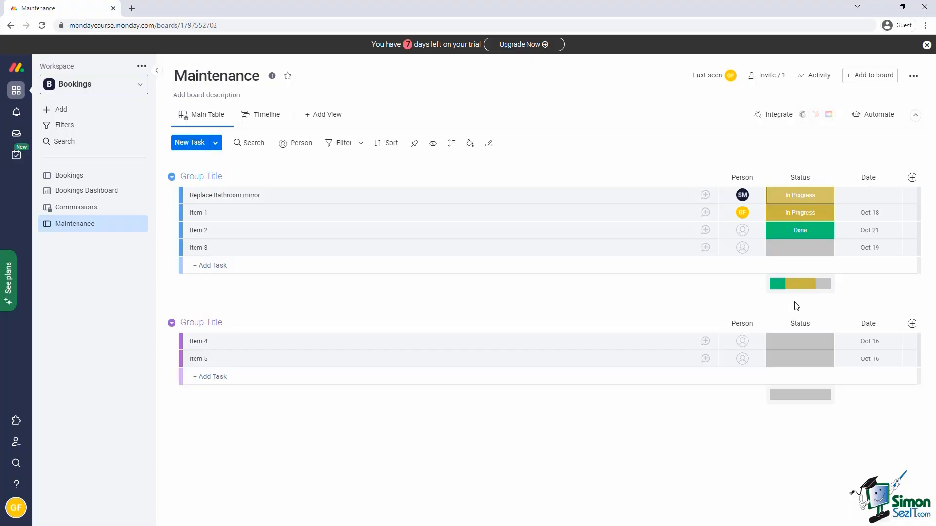
Set Replace Bathroom mirror's date to October 16, then change it to today, October 17.
click(911, 178)
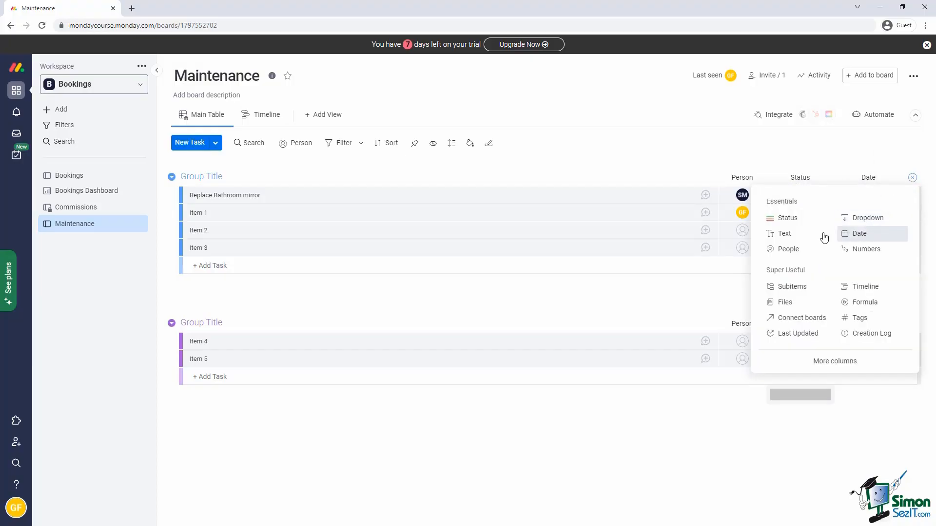
click(729, 288)
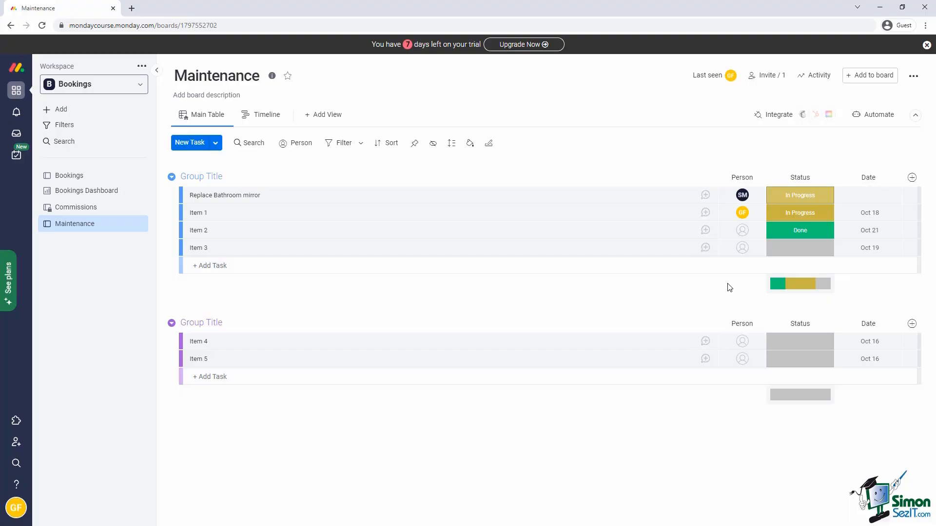
click(883, 195)
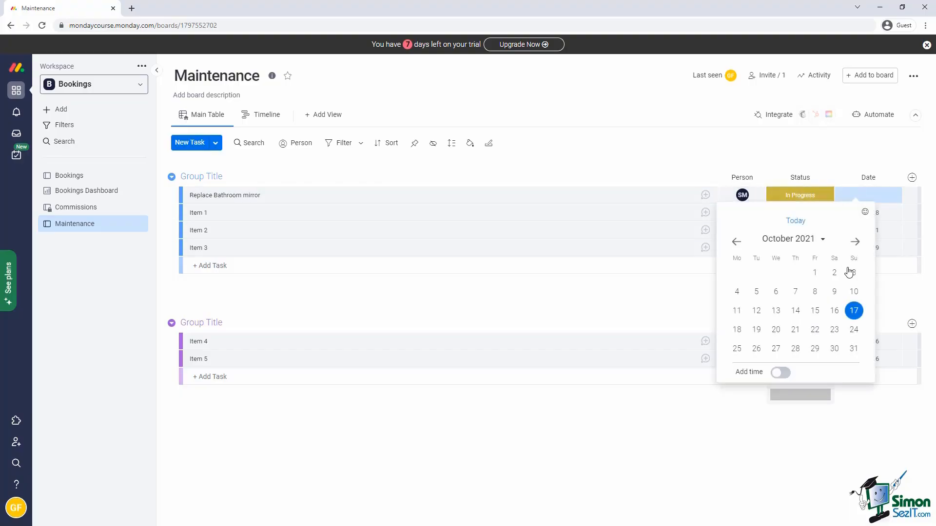
click(836, 312)
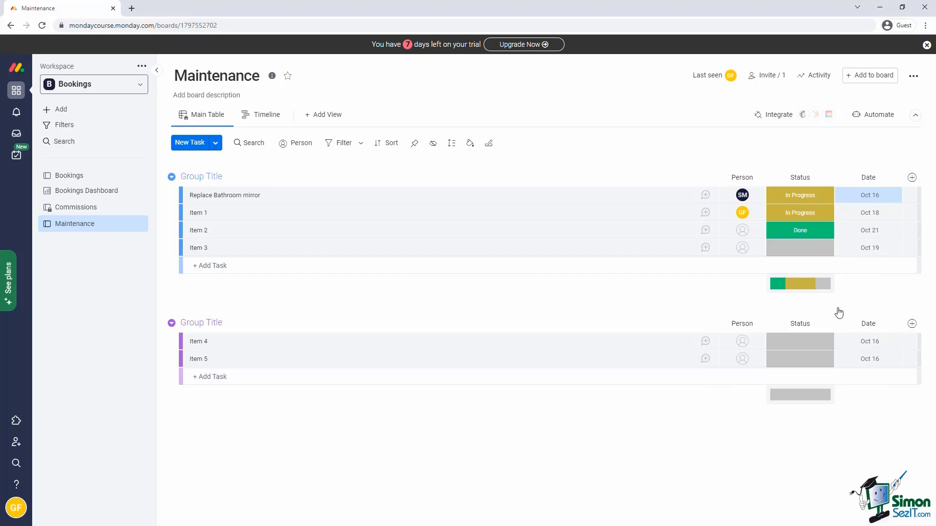
click(861, 196)
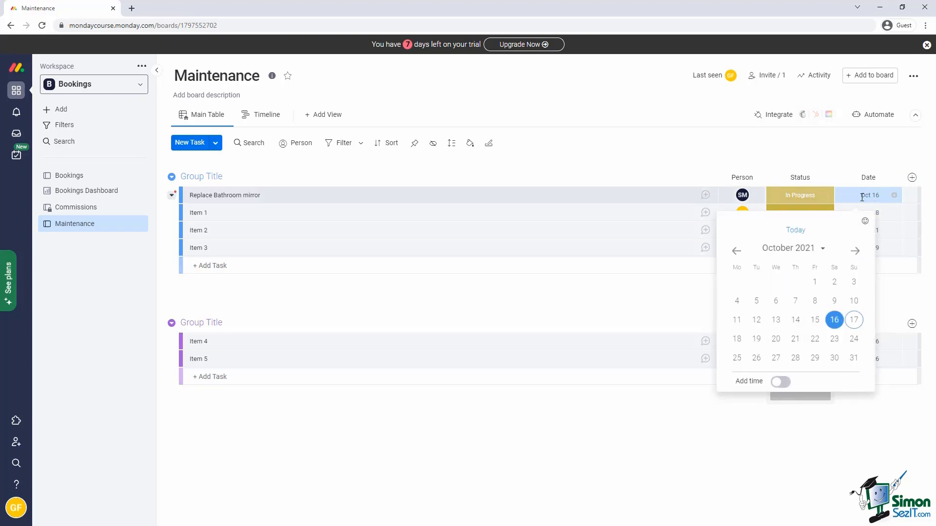
click(798, 231)
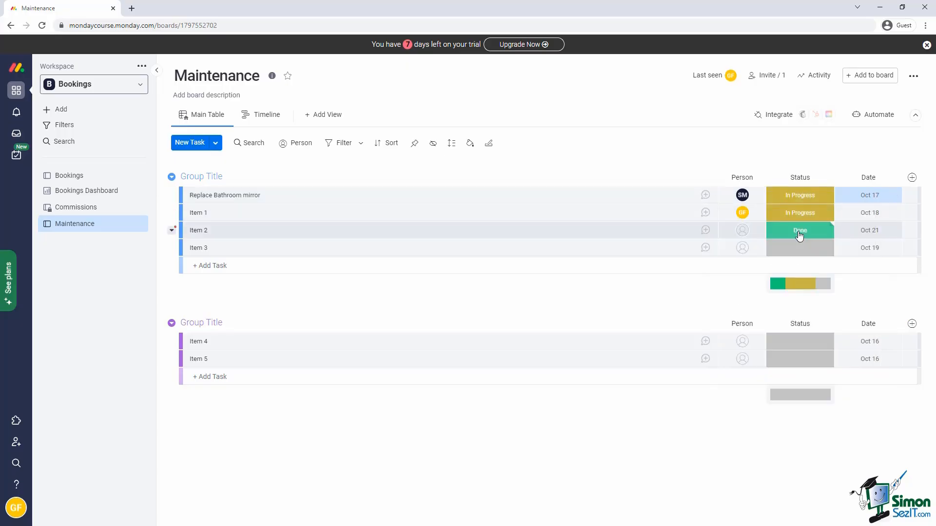
Try the year picker by setting 4 October 1979, then reset the date to today.
click(867, 196)
click(822, 250)
click(736, 250)
click(736, 250)
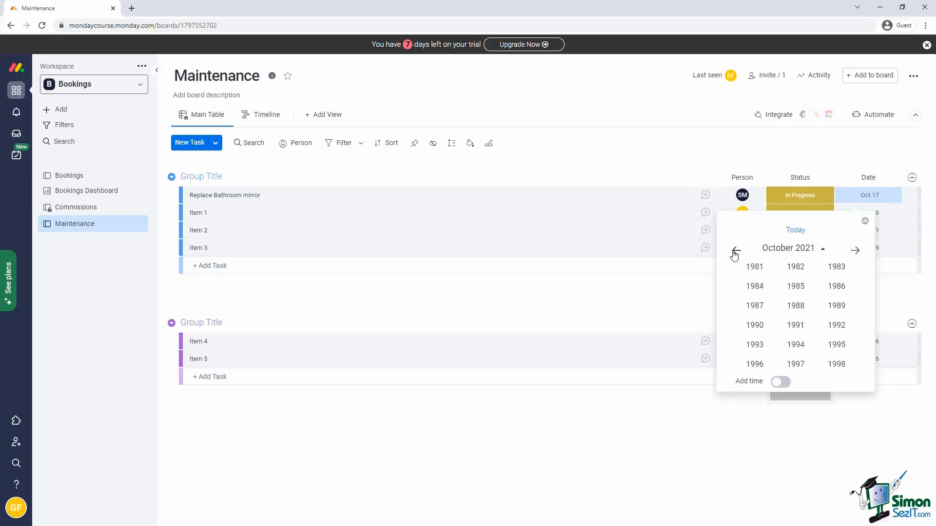
click(736, 250)
click(795, 364)
click(795, 282)
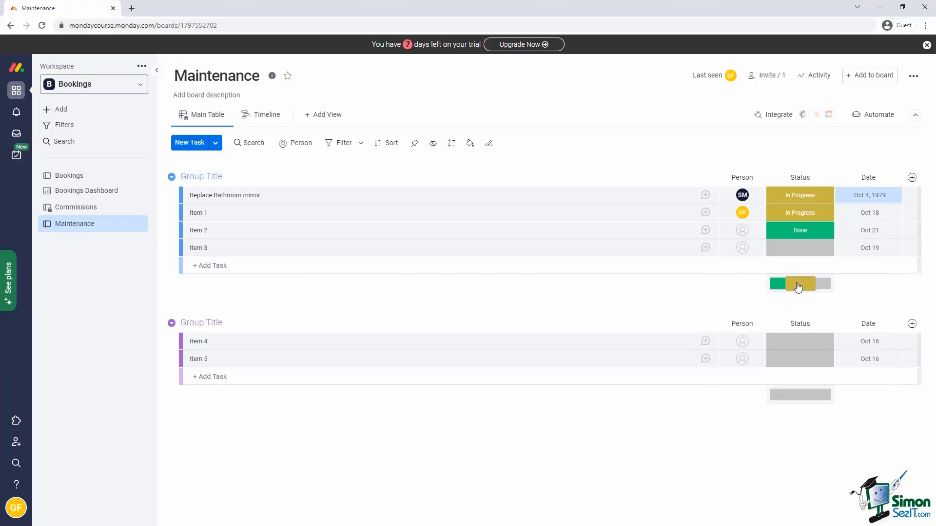
click(872, 195)
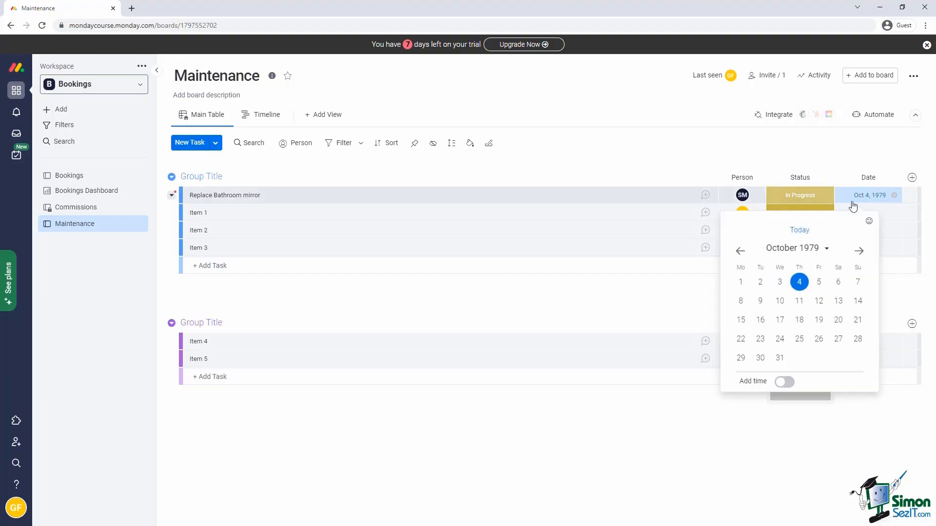
click(795, 229)
Add a 09:35 AM time, widen the Date column, and mark the date with a question-mark icon.
click(785, 382)
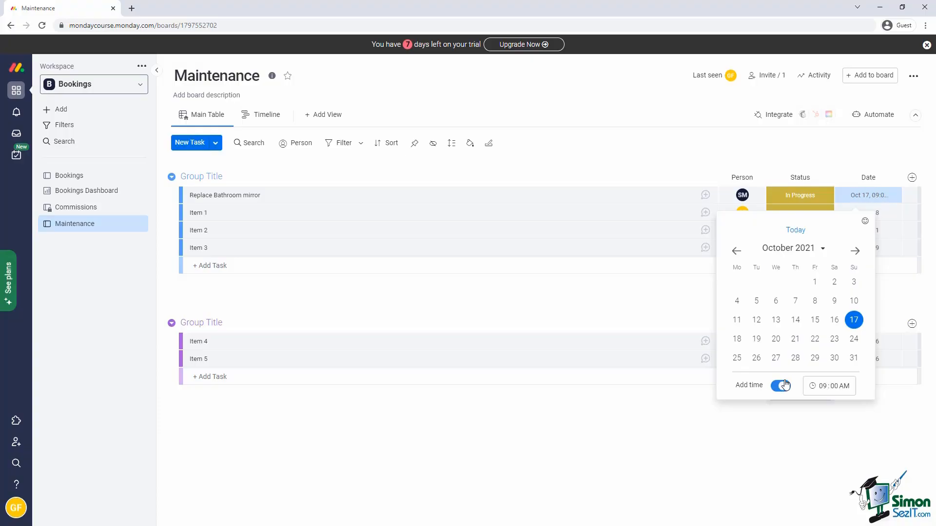
click(832, 386)
text(30)
click(834, 410)
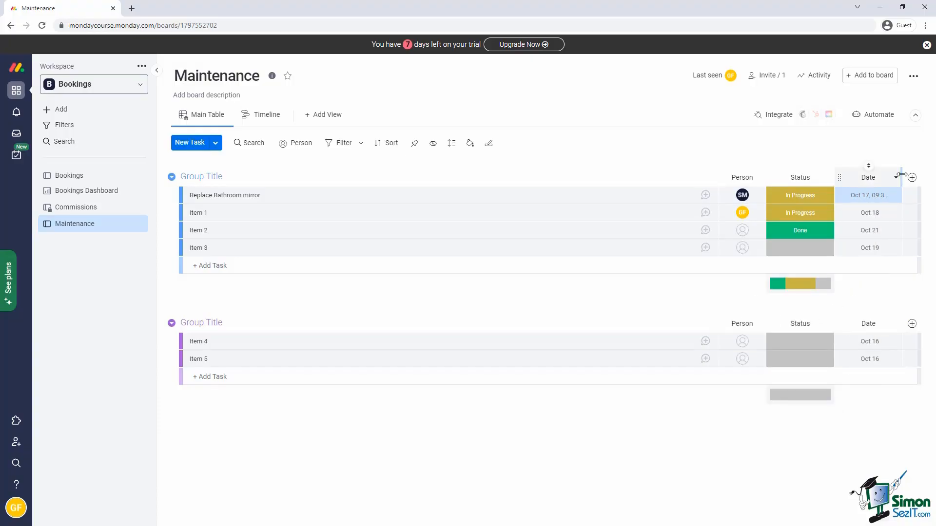
drag(900, 177, 934, 178)
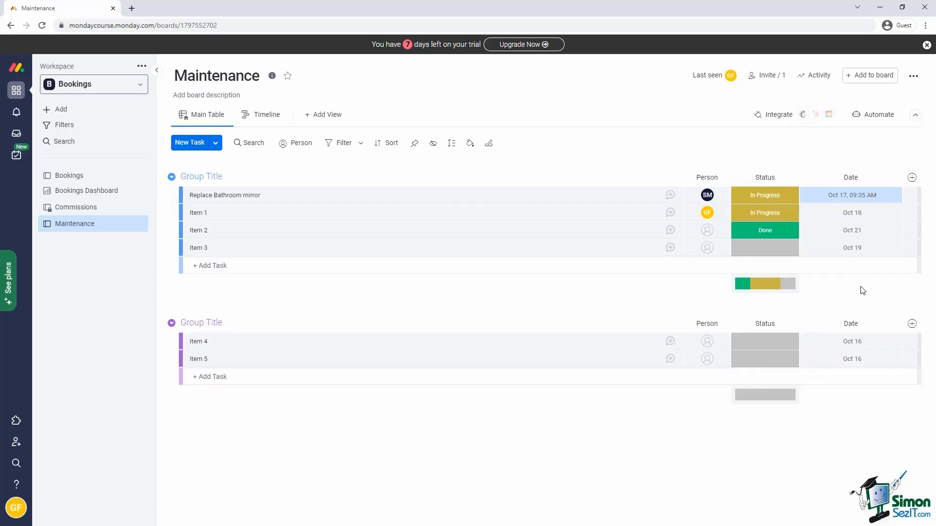
click(843, 197)
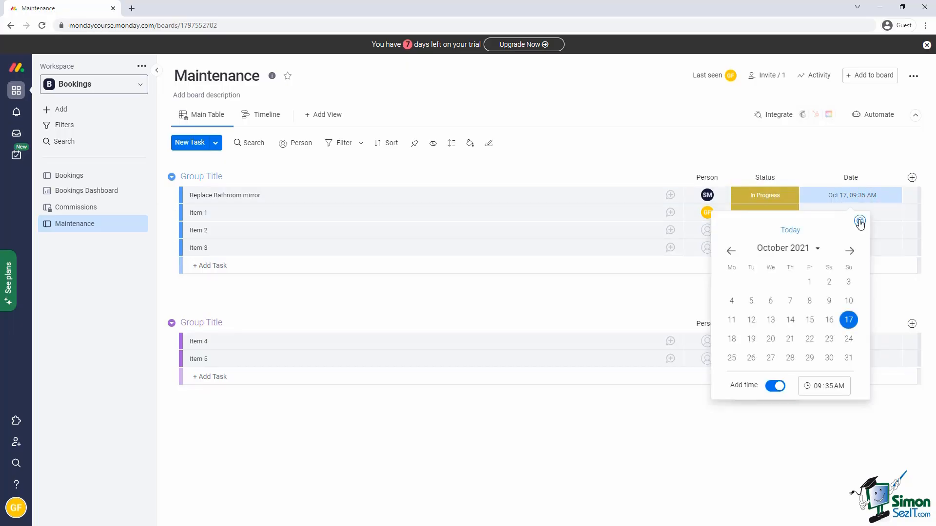
click(859, 222)
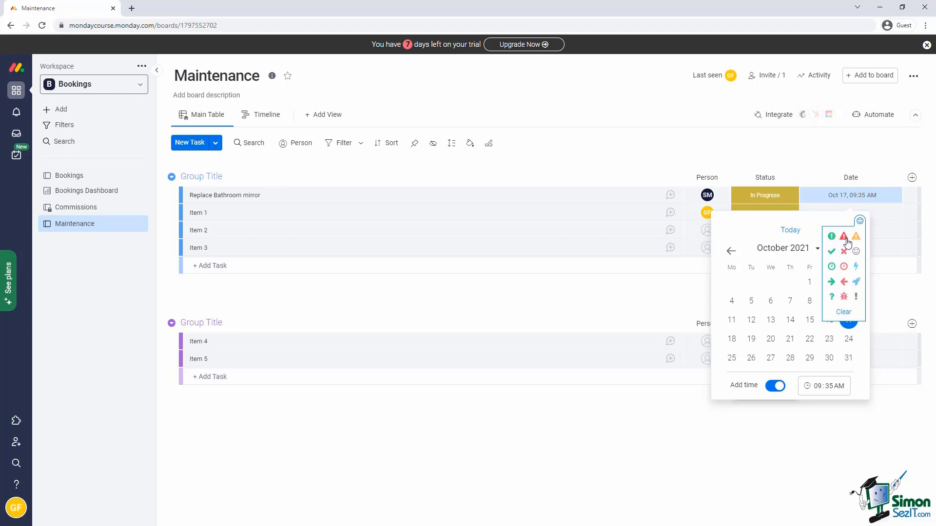
click(832, 297)
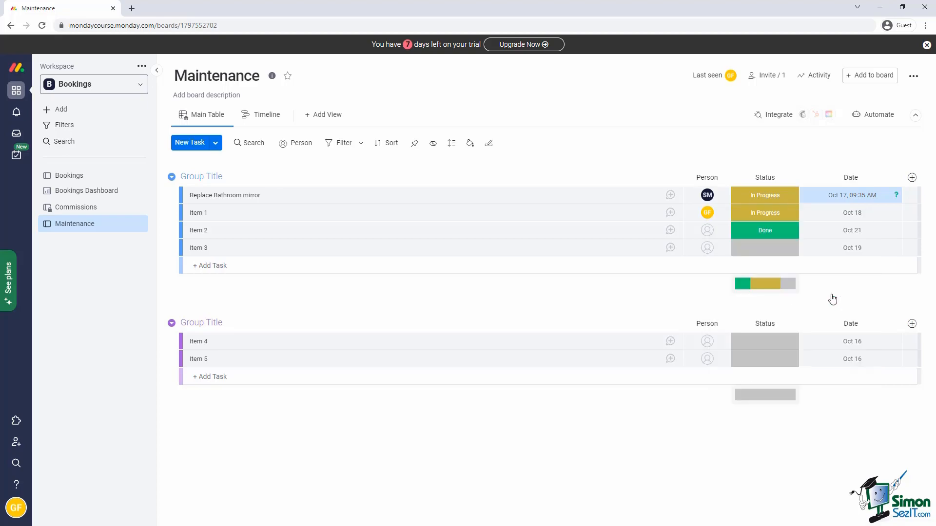
Turn on day of the week and current year in Date settings, then widen the column.
click(896, 178)
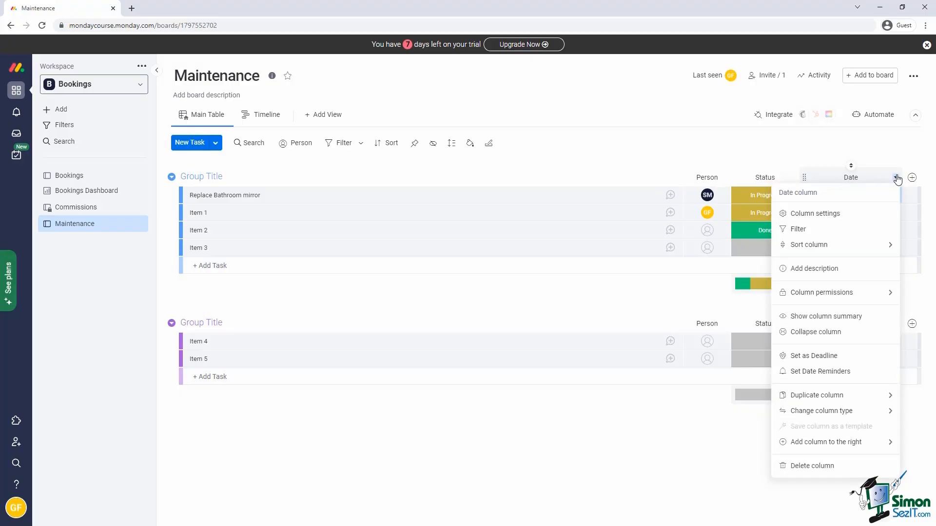
click(830, 214)
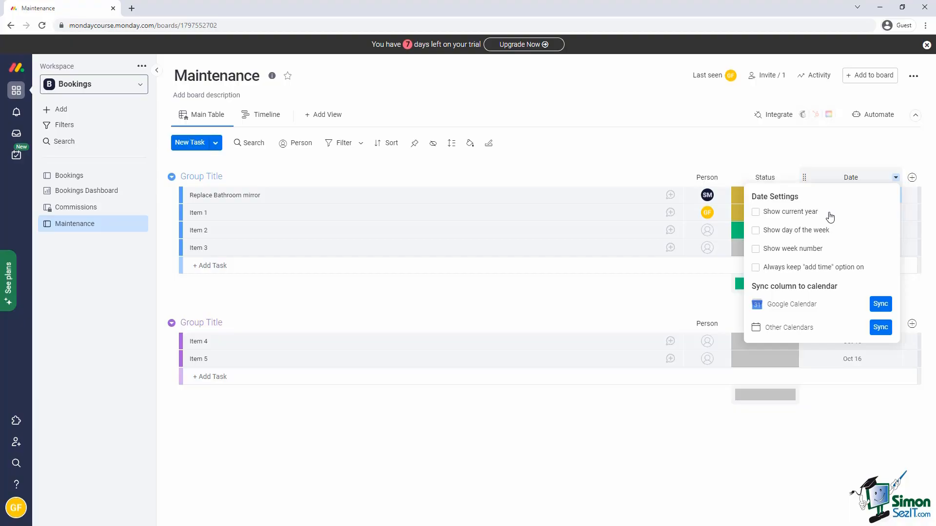
click(755, 231)
click(756, 212)
click(714, 305)
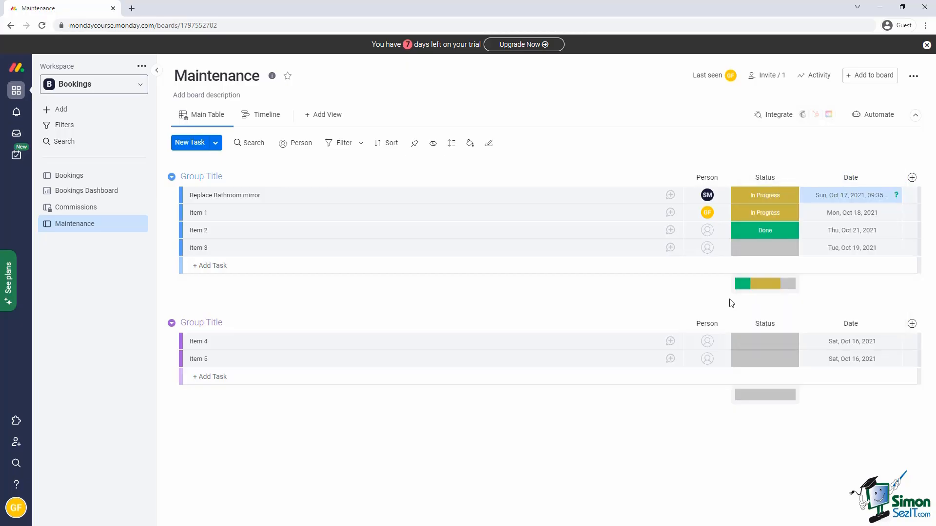
double_click(902, 177)
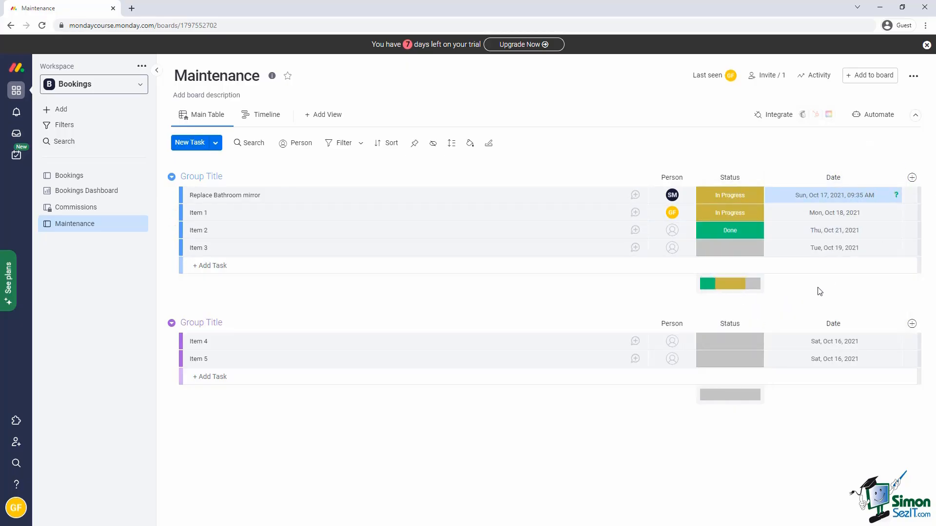
Enable week numbers for the Date column and check them in the date picker.
click(895, 177)
click(828, 215)
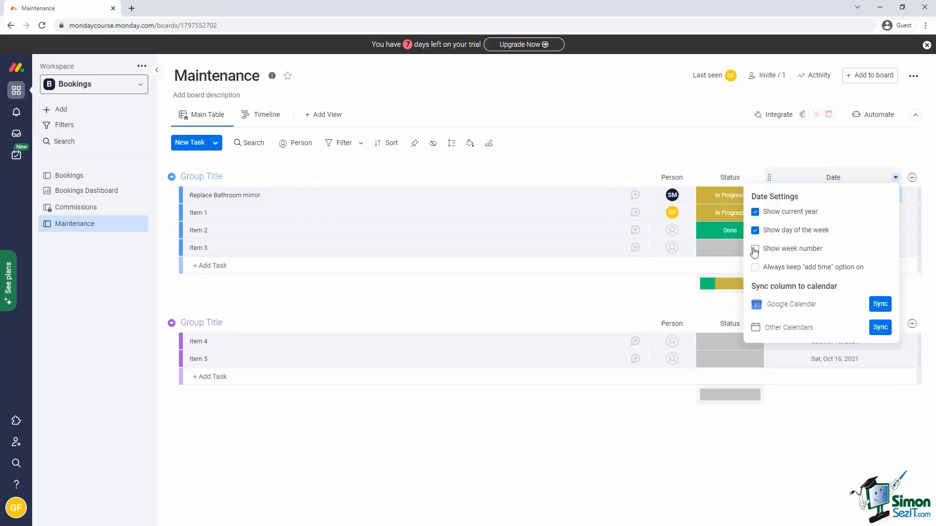
click(727, 308)
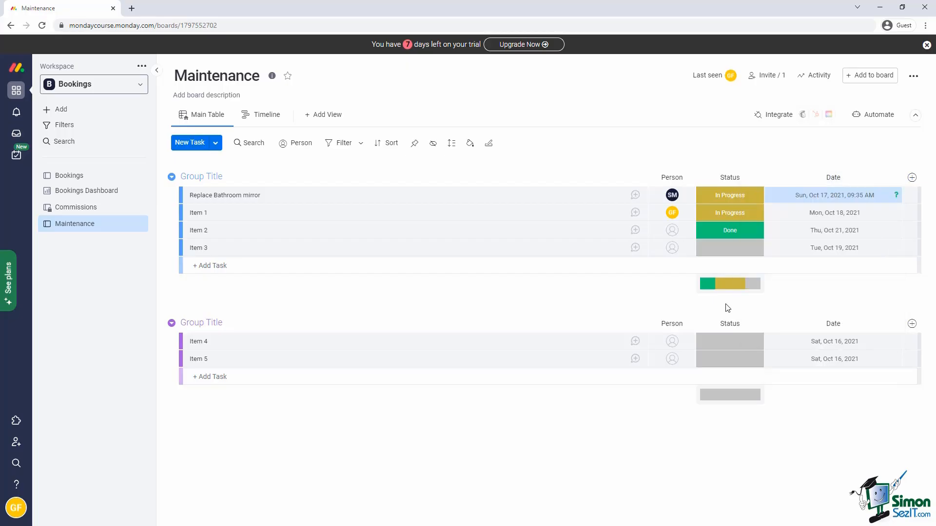
click(804, 196)
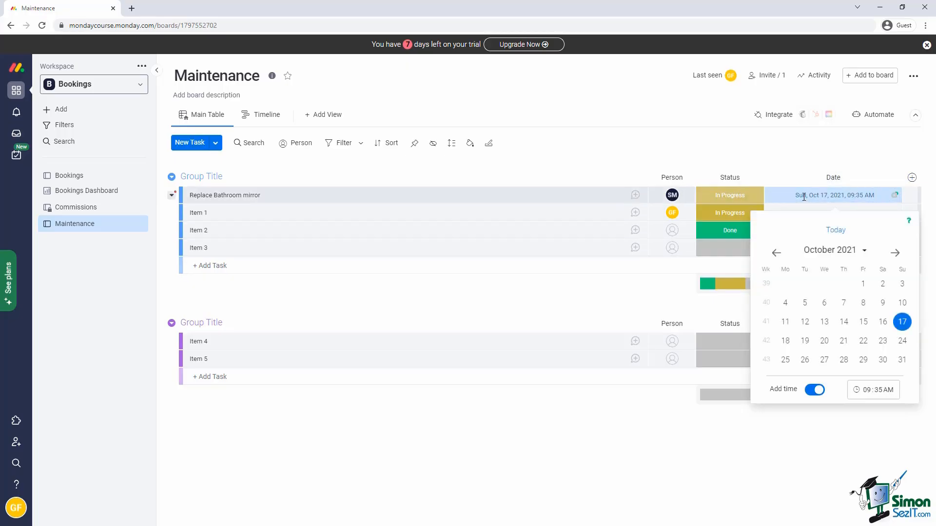
click(741, 300)
Switch on 'Always keep add time' in the Date column settings.
click(895, 178)
click(830, 215)
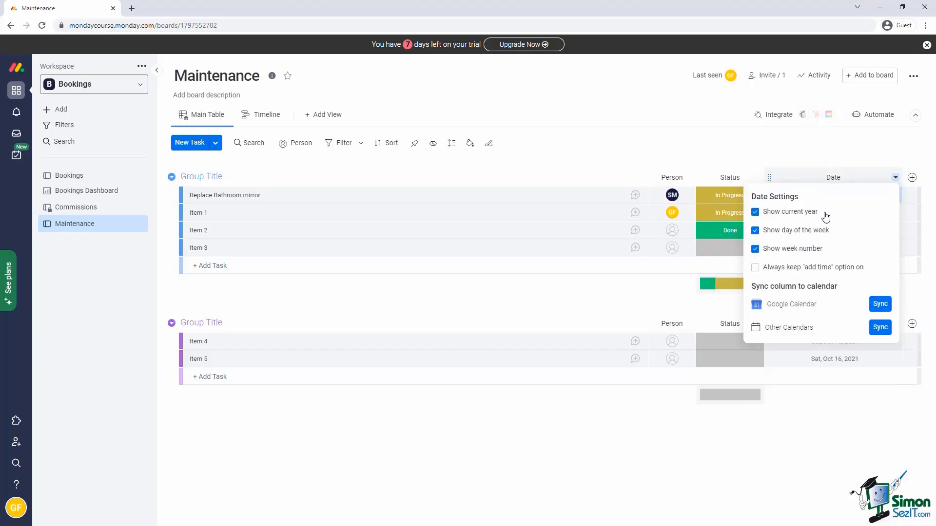
click(755, 269)
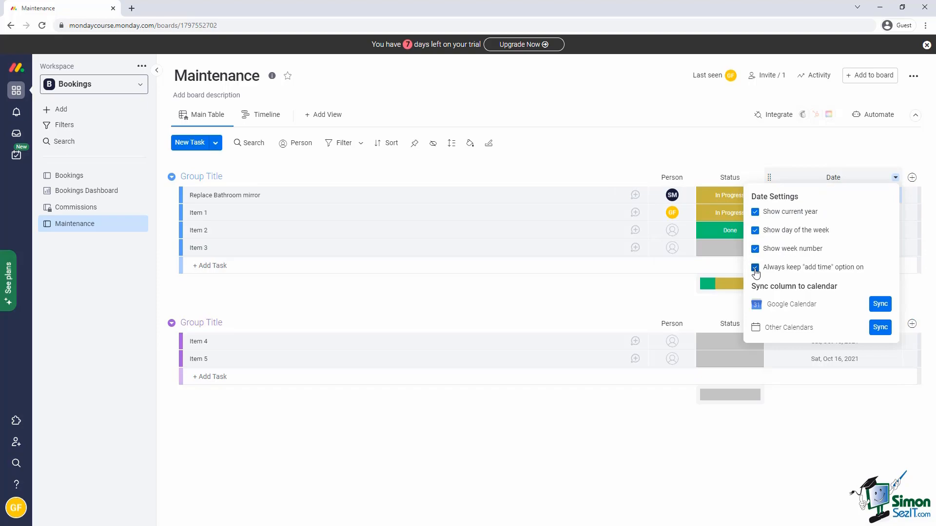
click(734, 309)
click(895, 177)
click(853, 215)
Set up a Google Calendar sync covering all items on the Maintenance board.
click(880, 304)
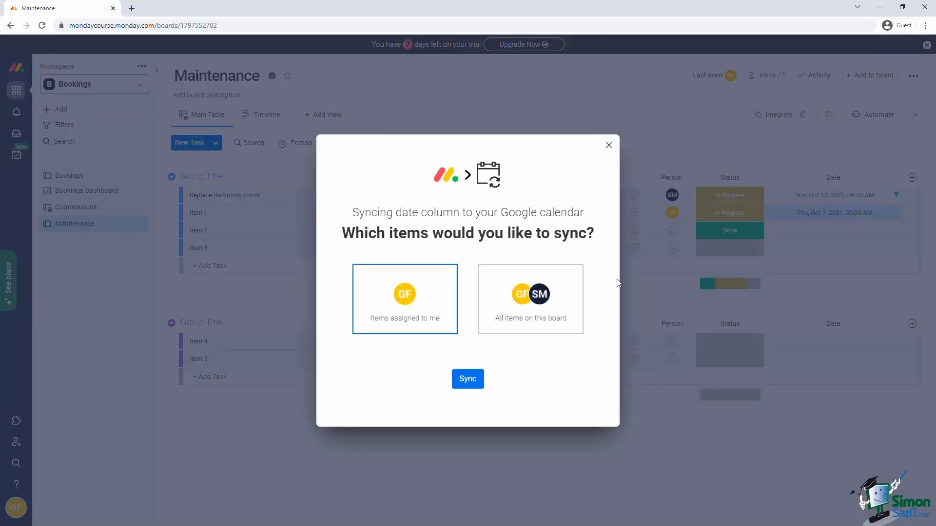
click(545, 326)
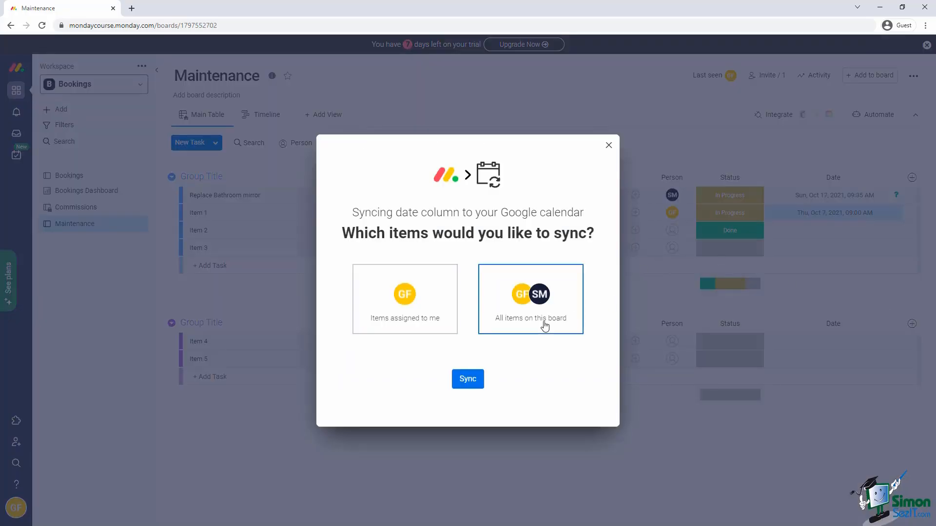
click(467, 380)
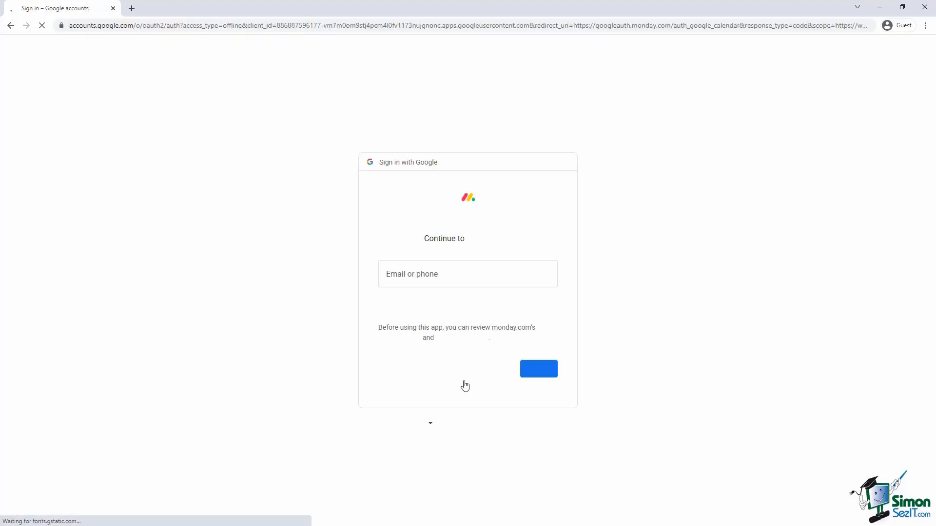
Sign in with the Google account, allow monday.com calendar access, and dismiss the confirmation and tip.
click(545, 369)
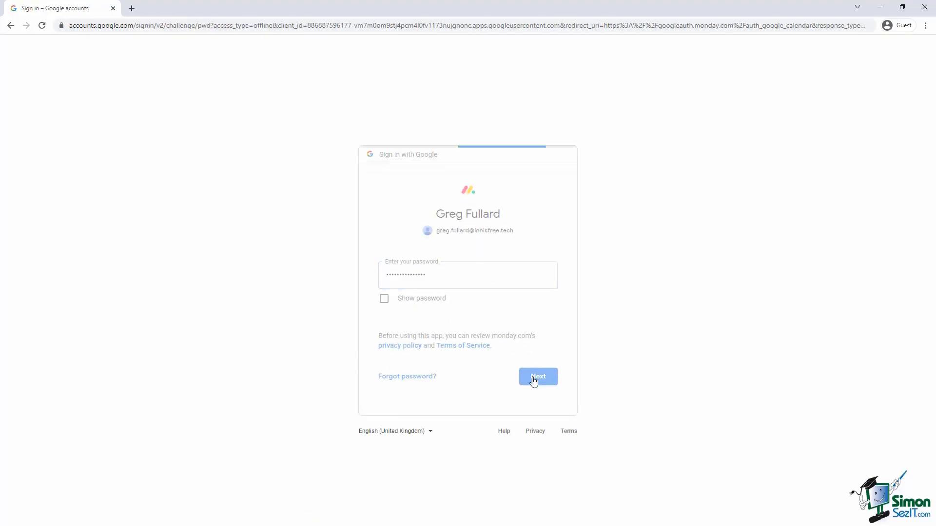
click(537, 379)
click(501, 406)
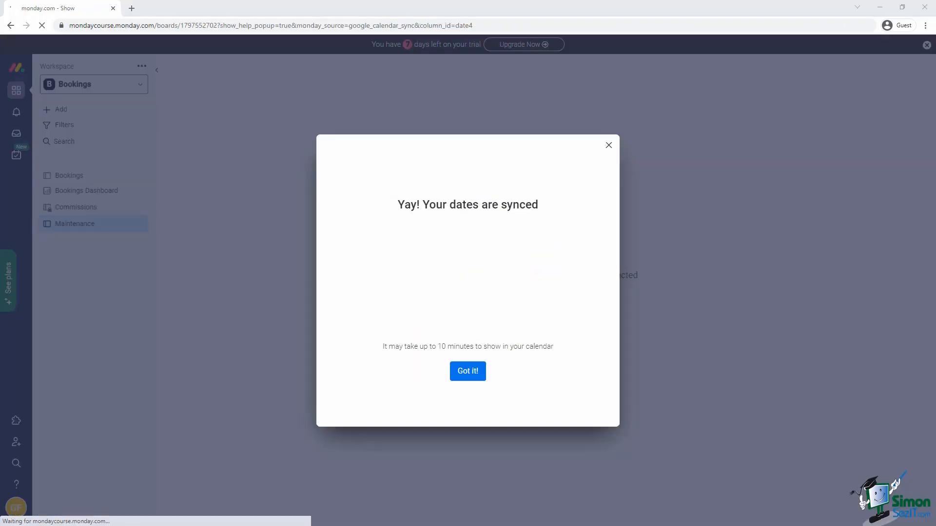
click(467, 371)
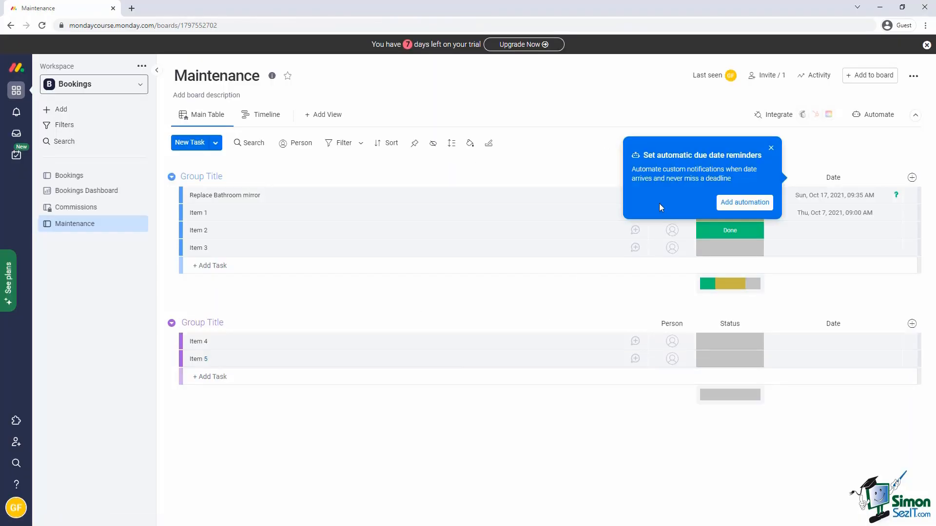
click(768, 145)
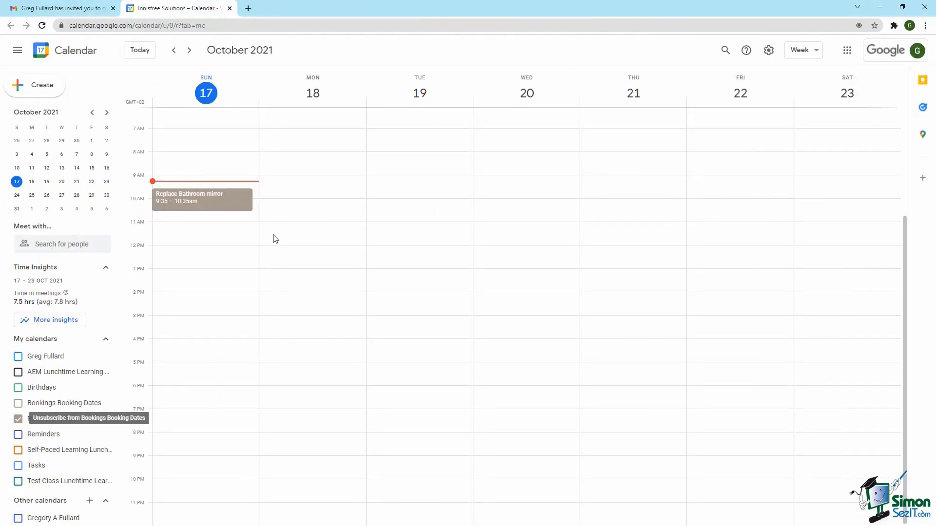
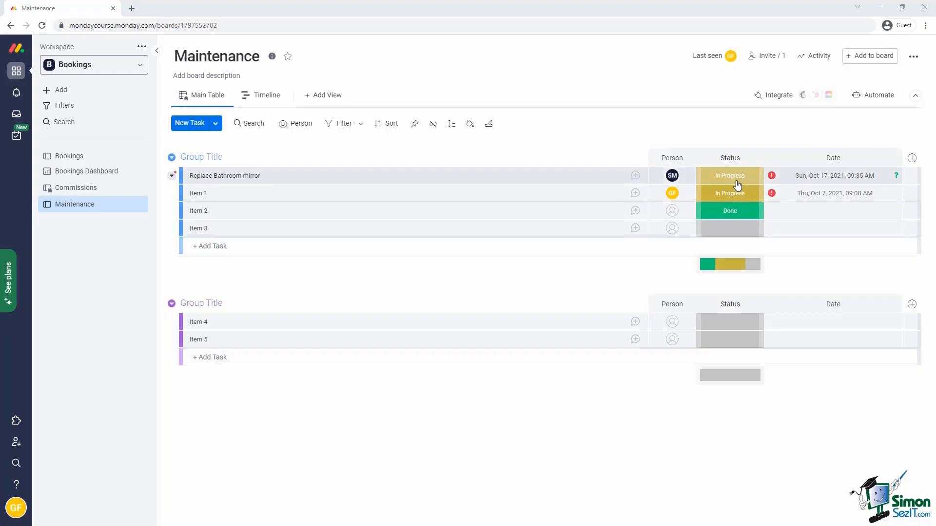
Set the status of Replace Bathroom mirror to Done.
click(737, 187)
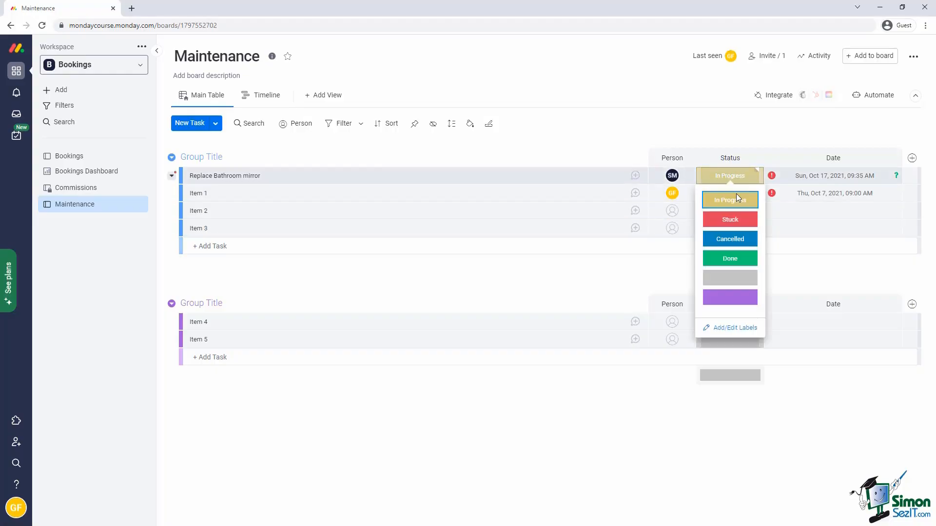
click(730, 257)
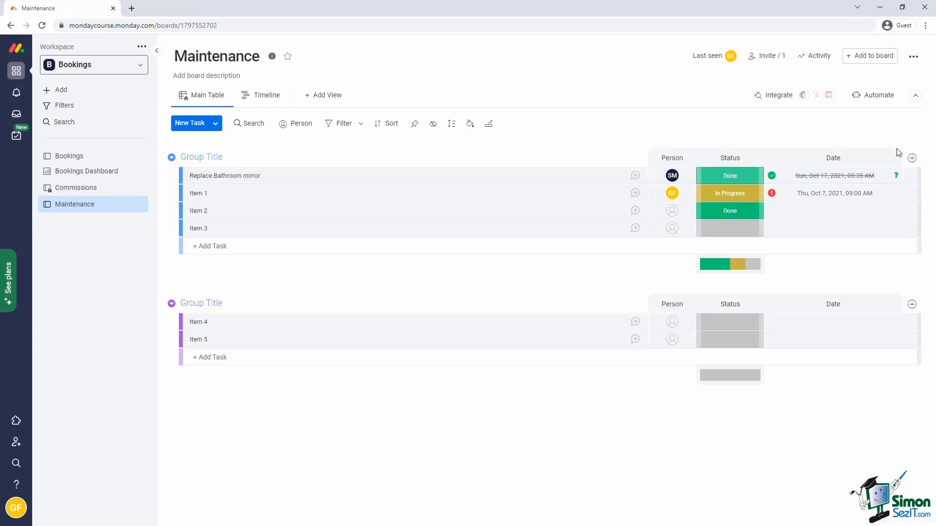
click(911, 159)
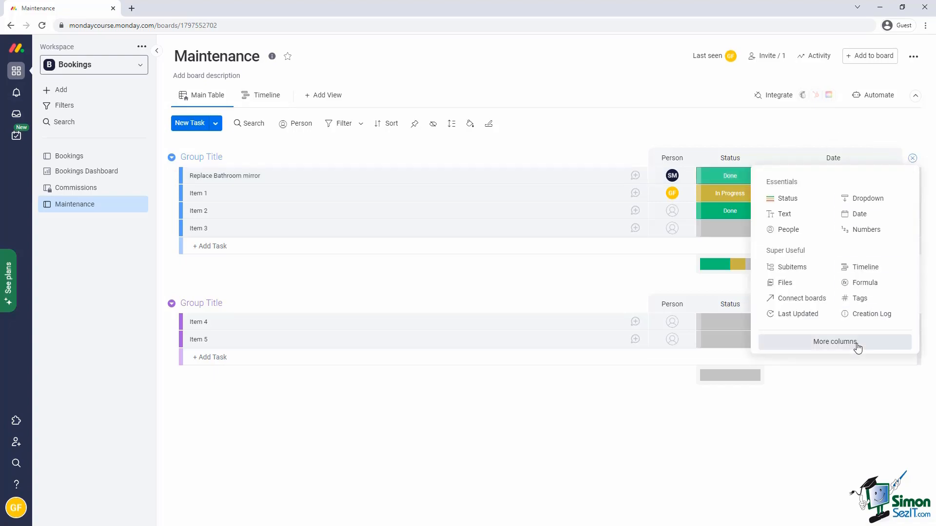
click(846, 345)
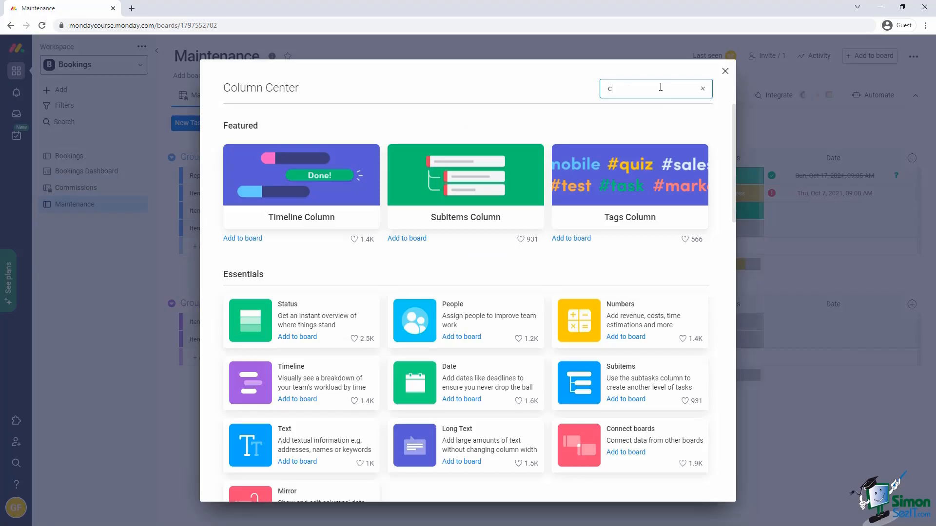
text(combo)
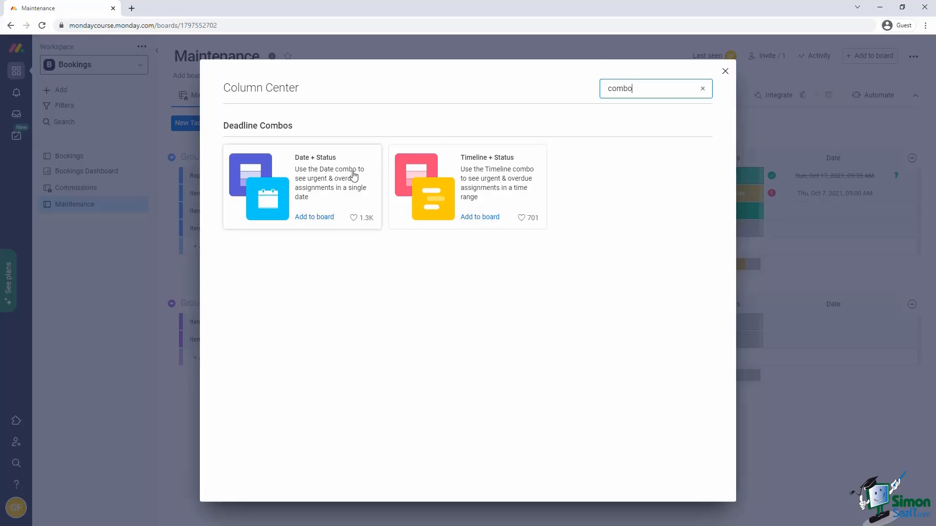
click(467, 178)
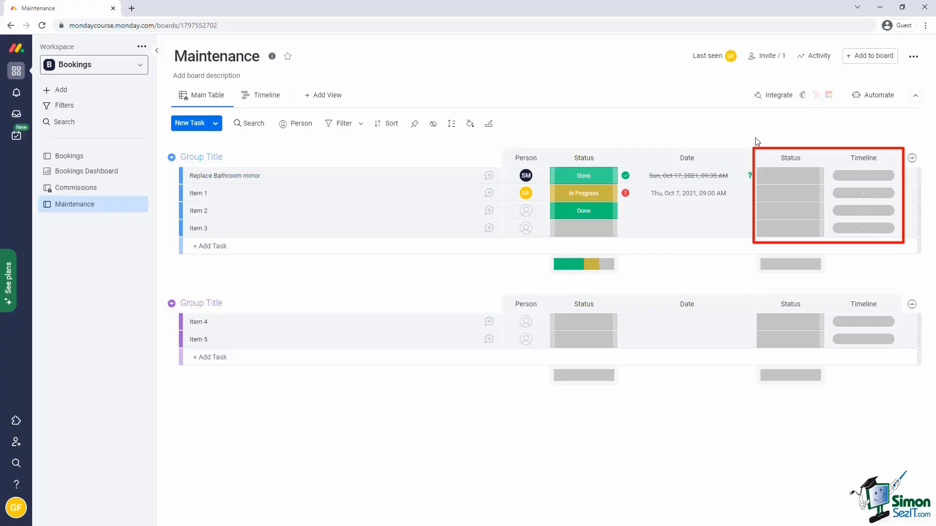
click(818, 158)
click(785, 413)
click(587, 110)
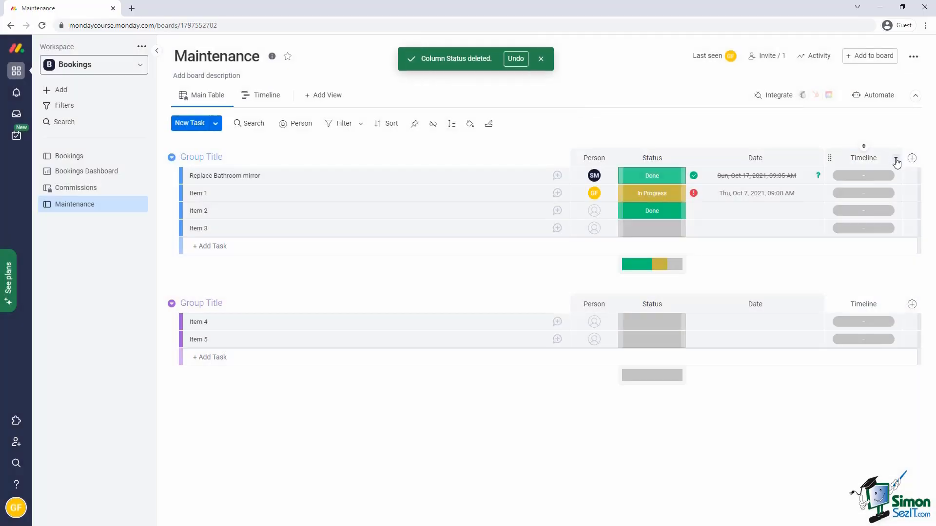
click(894, 157)
click(795, 445)
click(584, 110)
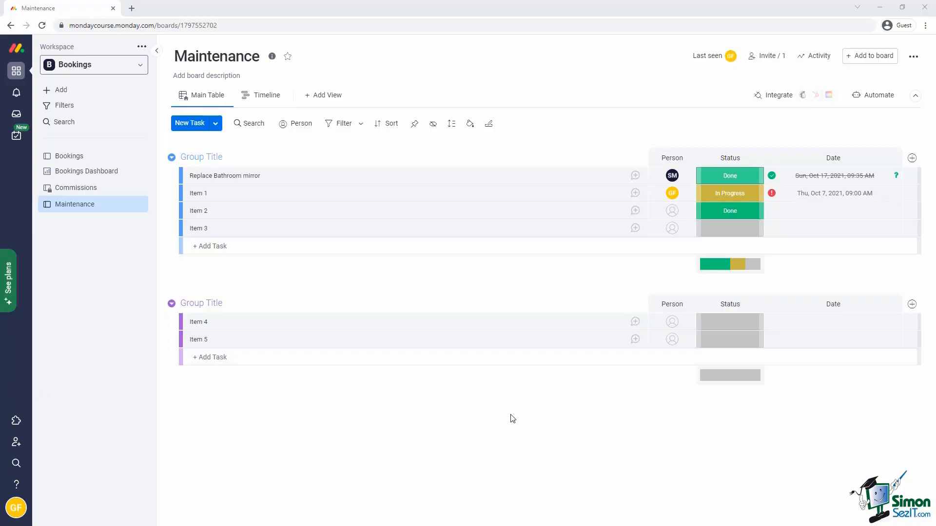
Add a Text column titled 'Contractor Name' to the Maintenance board.
click(911, 158)
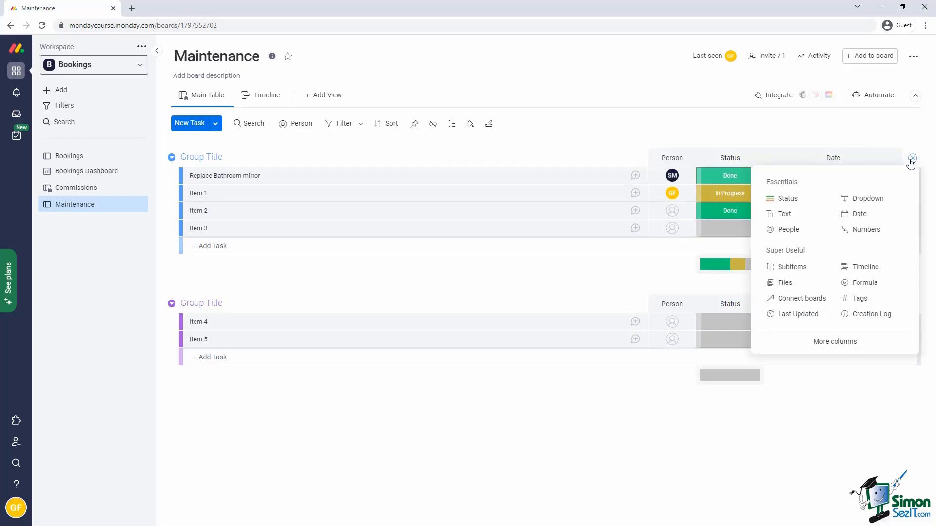
click(783, 217)
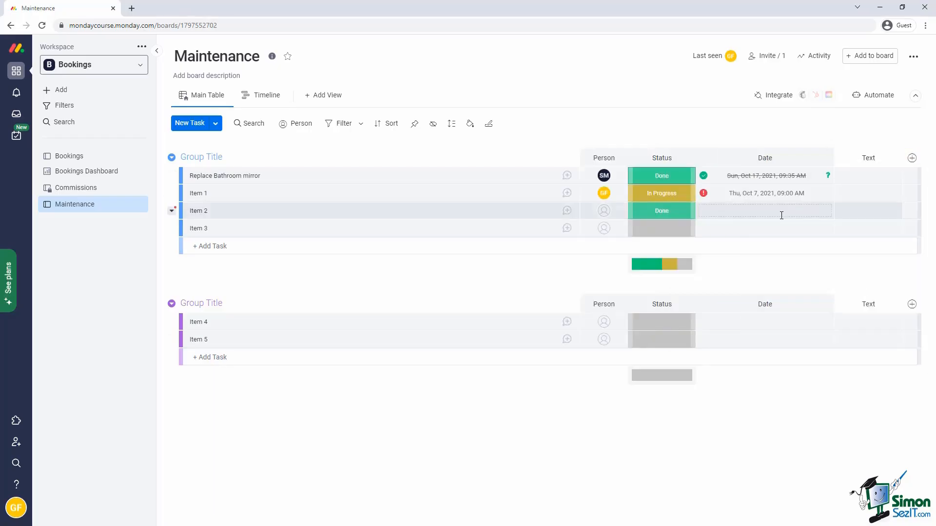
click(867, 158)
text(C)
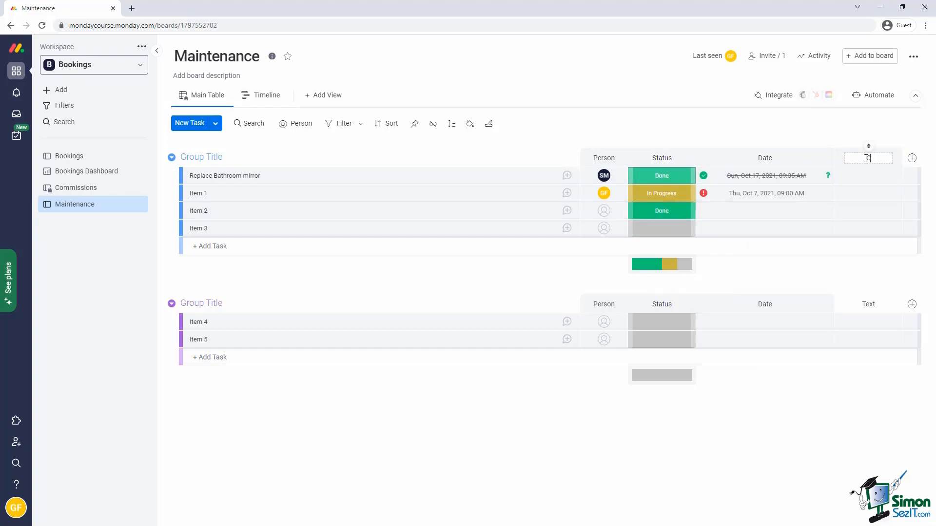
text(ontractor Name)
key(Return)
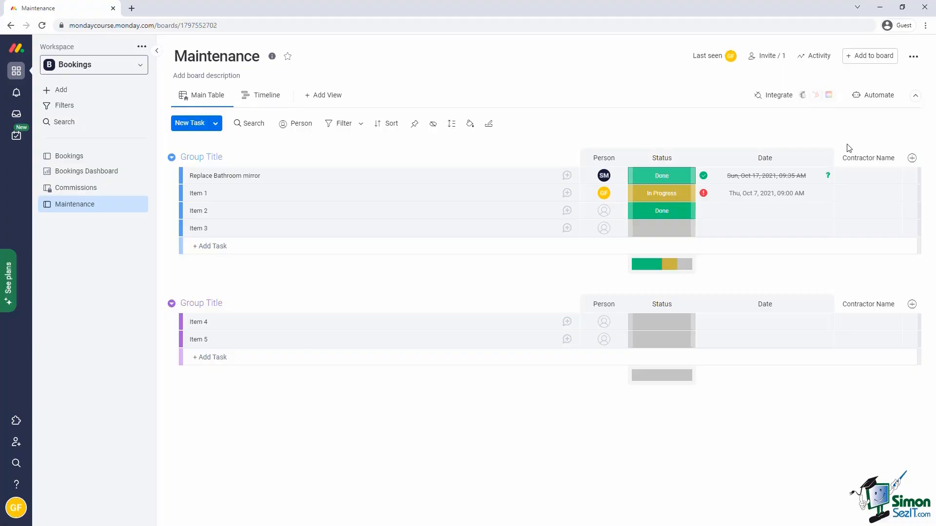
click(911, 158)
Add a Long Text column from the catalogue and title it 'Additional Information'.
click(834, 341)
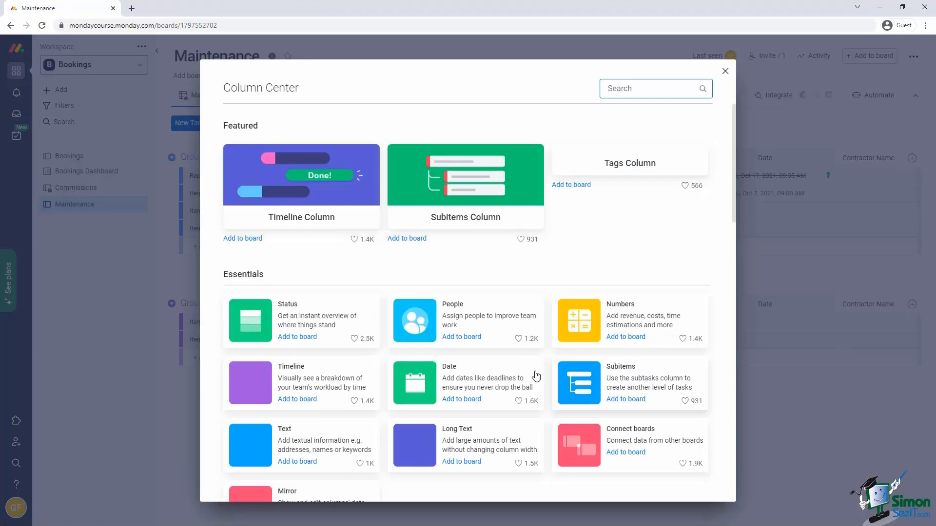
text(text)
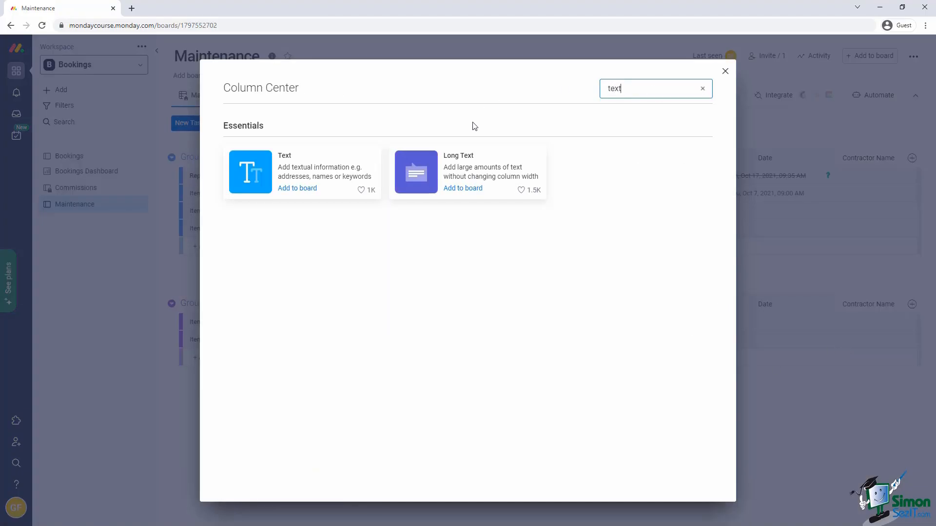
click(474, 178)
click(824, 158)
text(Additional Information)
click(780, 139)
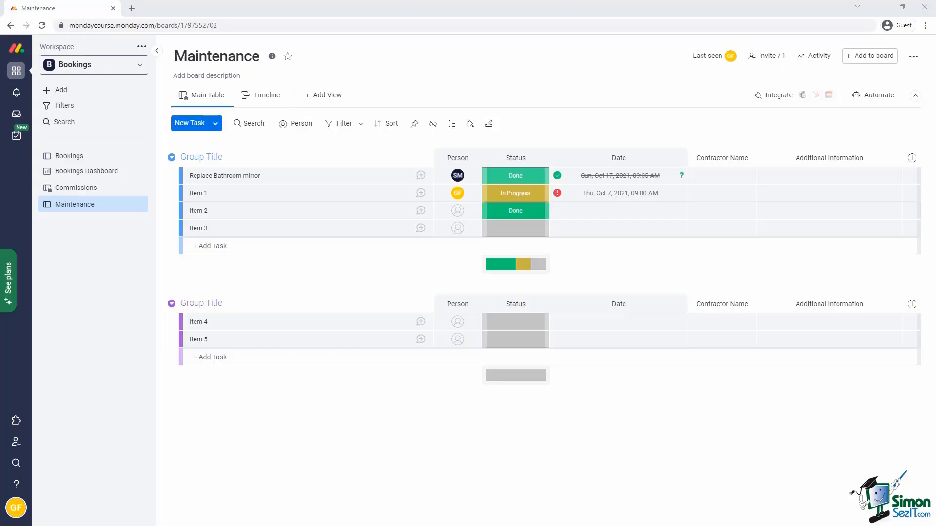
click(911, 157)
Add a Numbers column named Budget with values shown in dollars.
click(852, 230)
click(867, 157)
text(Budget)
key(Return)
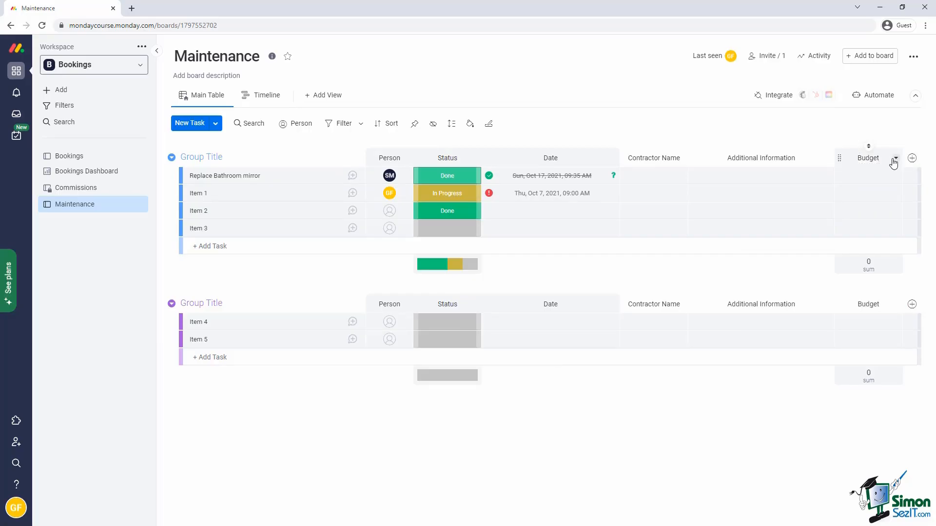
click(896, 160)
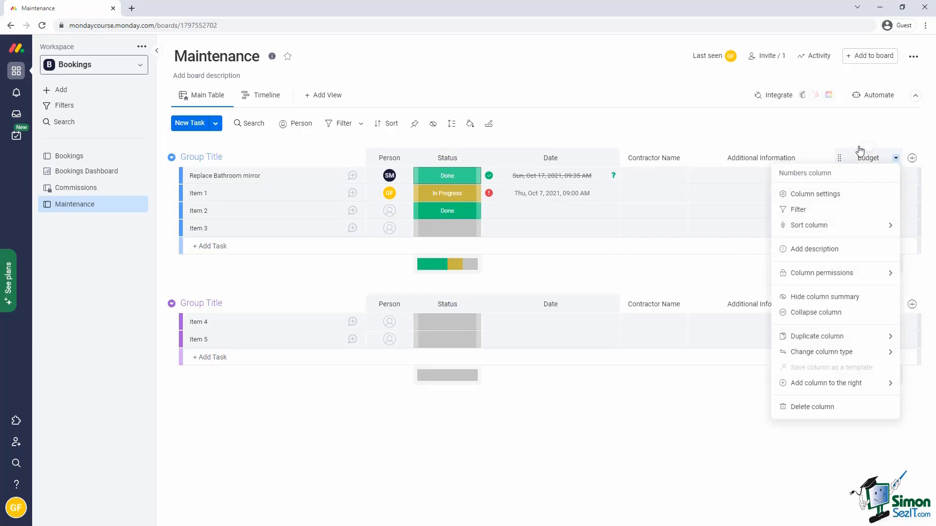
click(820, 194)
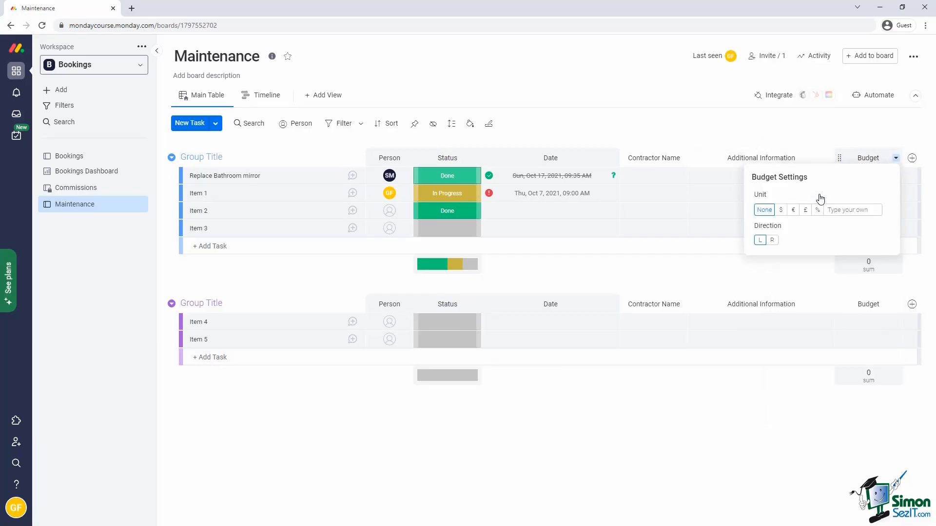
click(783, 214)
Enter a $10 budget for Replace Bathroom mirror.
click(856, 175)
text(10)
key(Return)
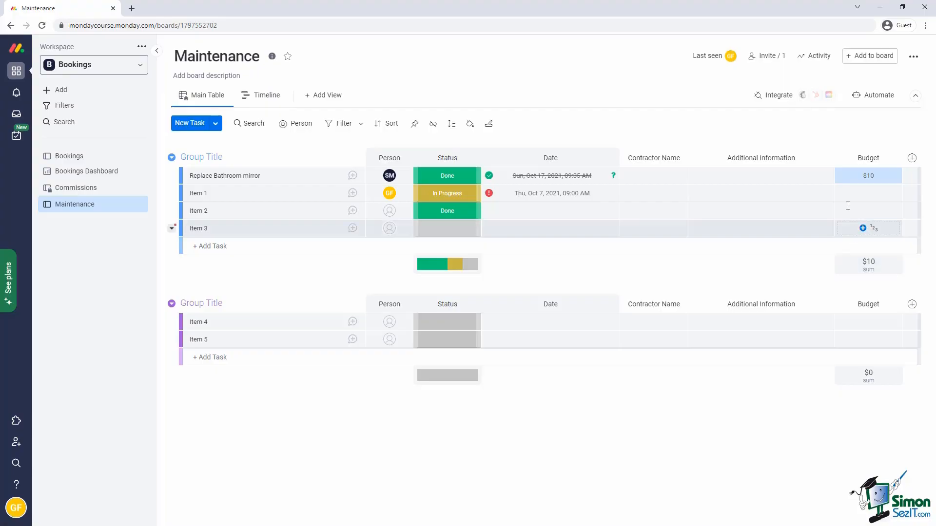
Give Item 1 a $5 budget and switch the Budget footer to Average.
click(848, 193)
text(5)
key(Return)
click(844, 268)
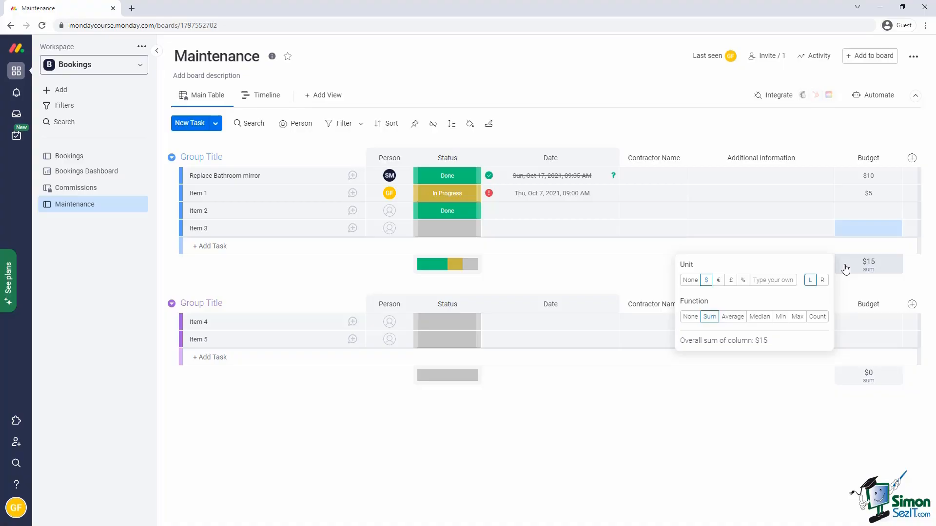
click(742, 320)
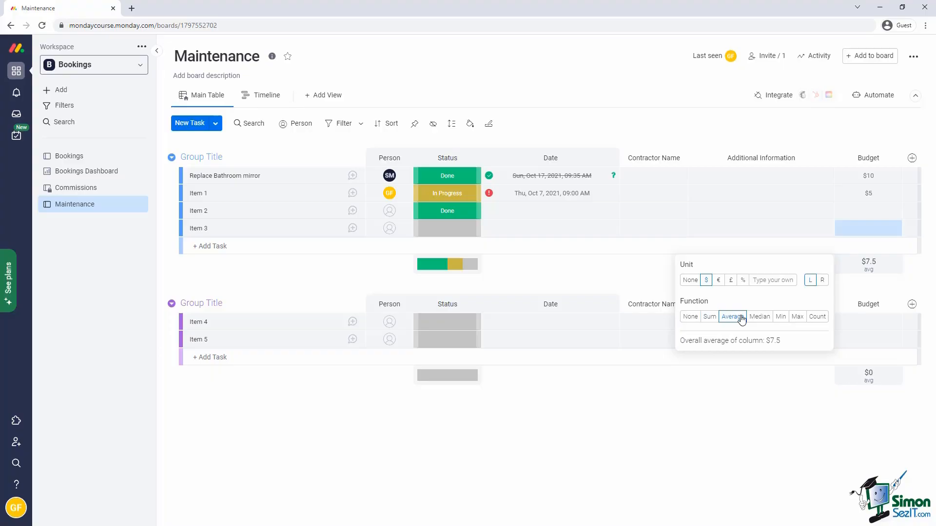
click(652, 272)
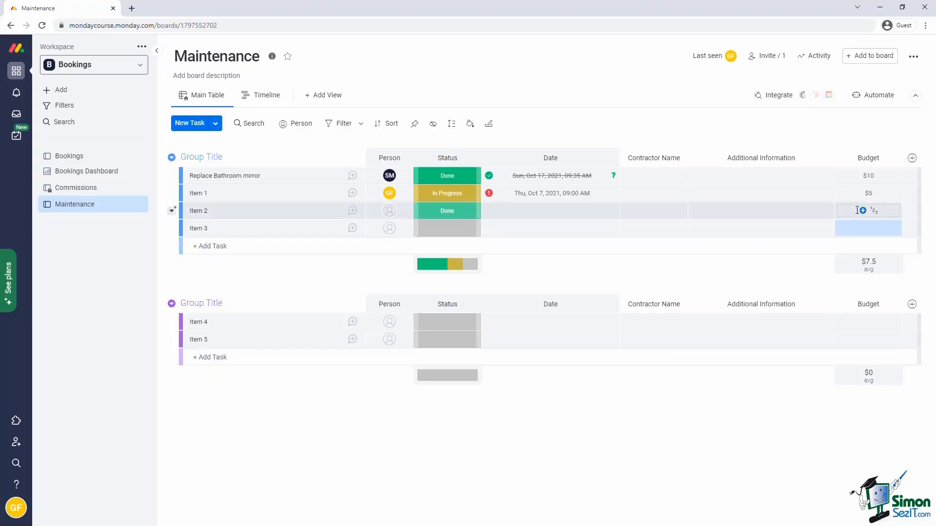
Enter budgets of $10 for Item 2 and $20 for Item 3.
click(856, 208)
text(10)
click(852, 231)
text(20)
key(Return)
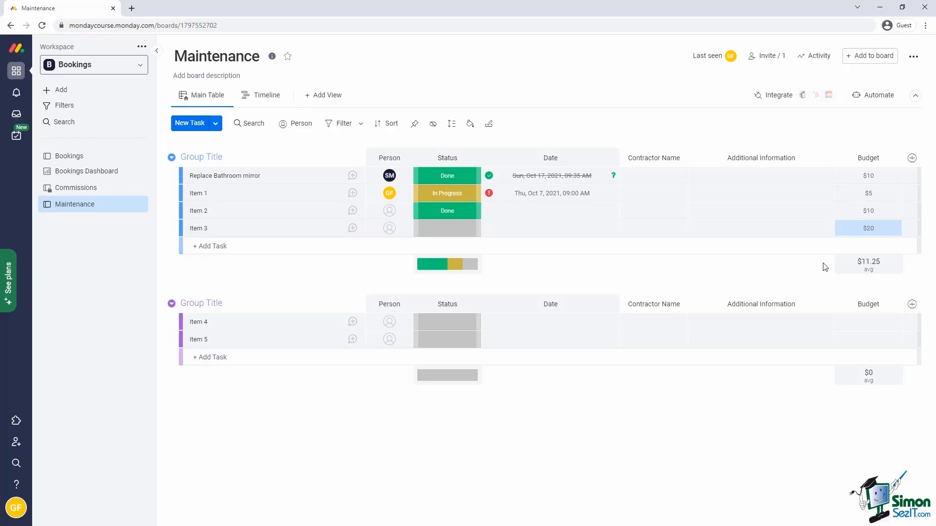
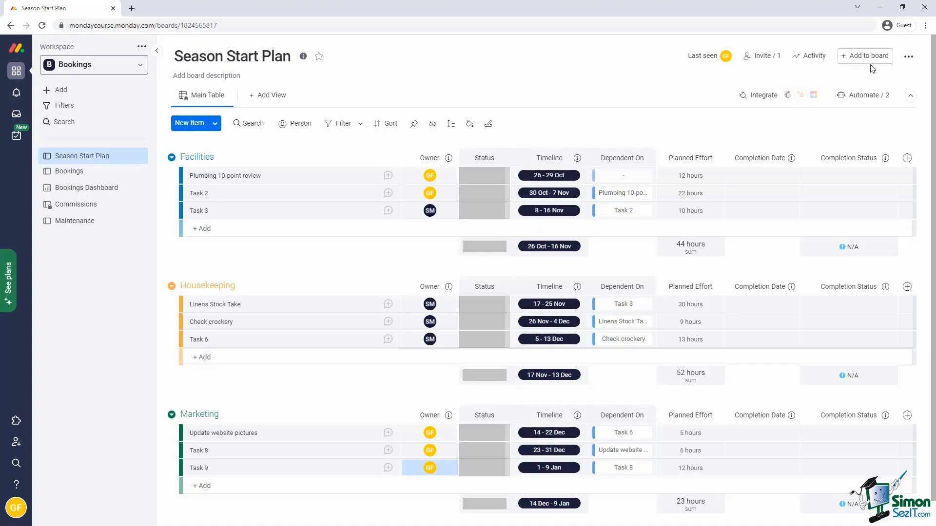
Save the Season Start Plan board as a template through More actions > Save as a template.
click(907, 59)
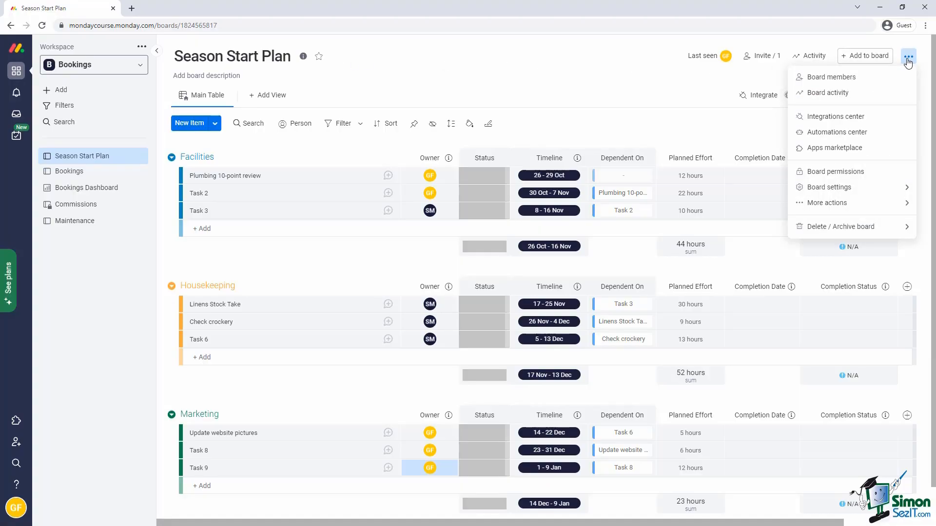
mouse_move(874, 205)
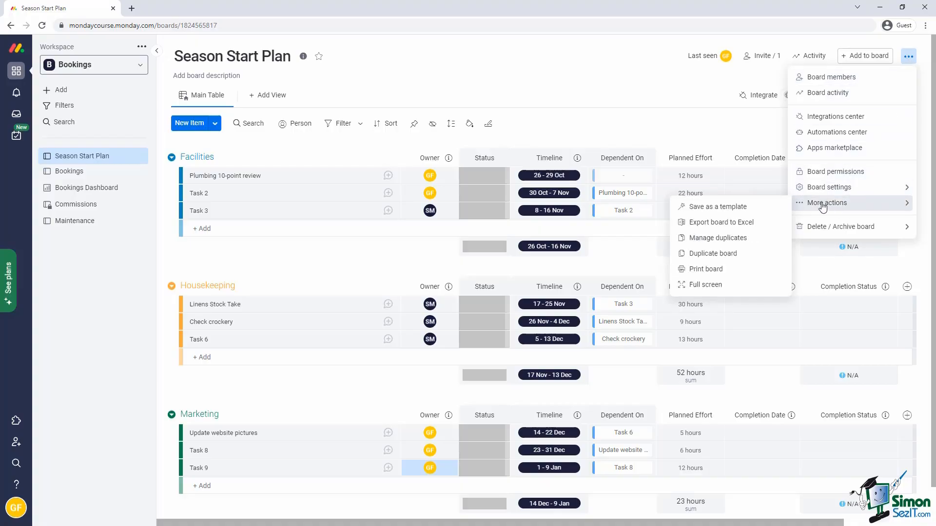
click(769, 207)
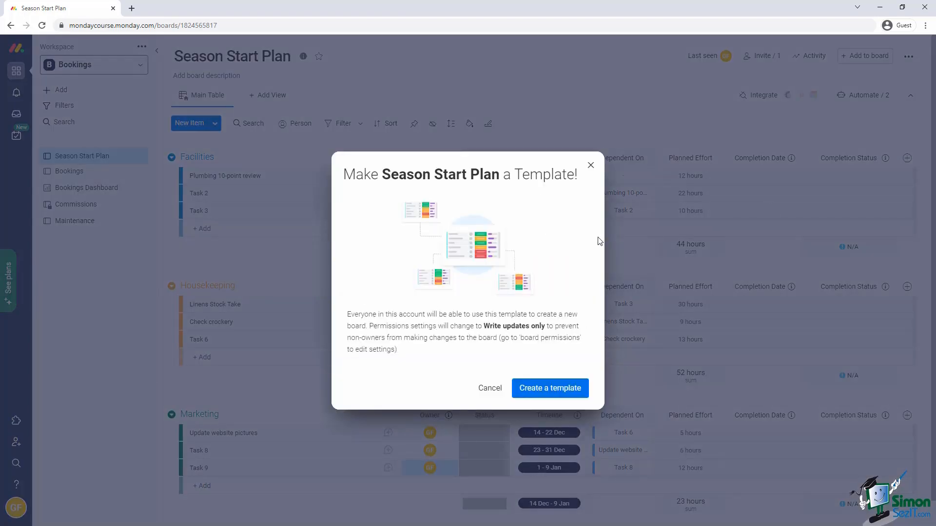
click(580, 390)
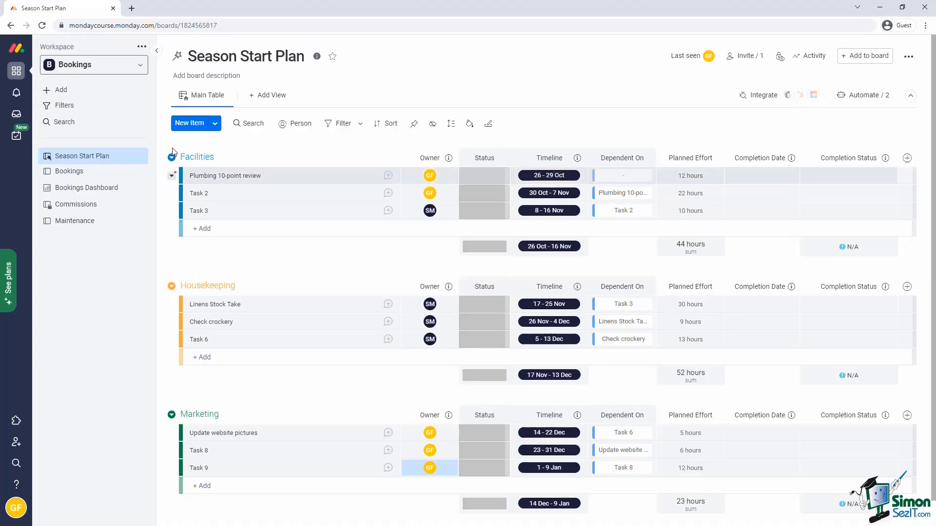
Find the Season Start Plan template by searching 'Season' and create a board from it named 'Season Start Plan - 2021'.
click(60, 96)
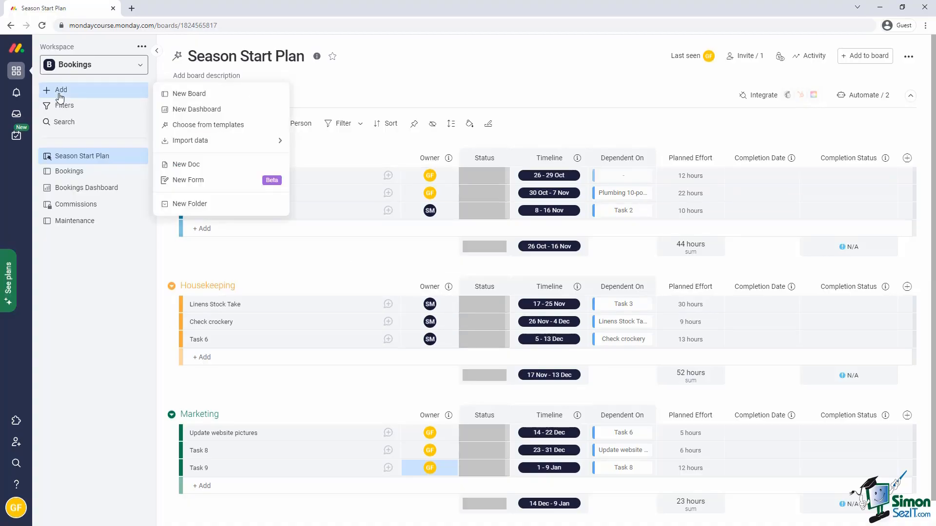
click(209, 126)
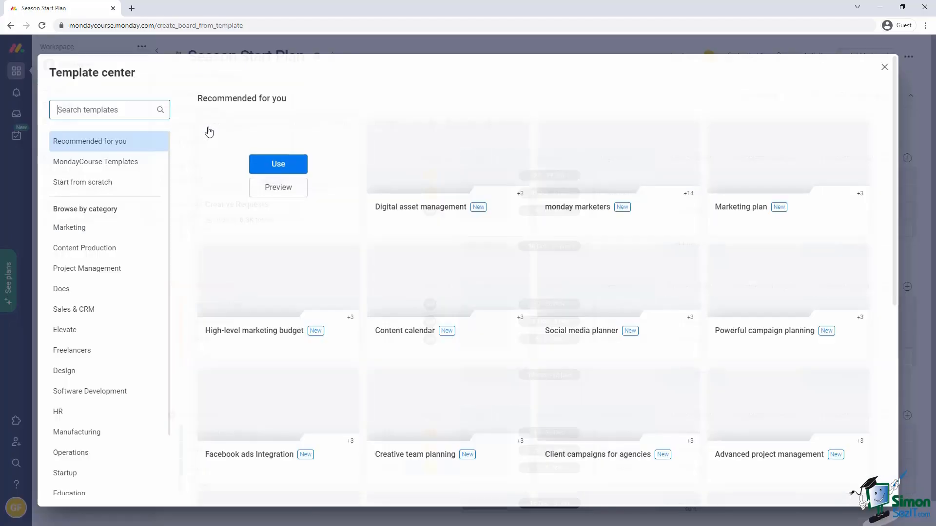
click(110, 112)
text(Season)
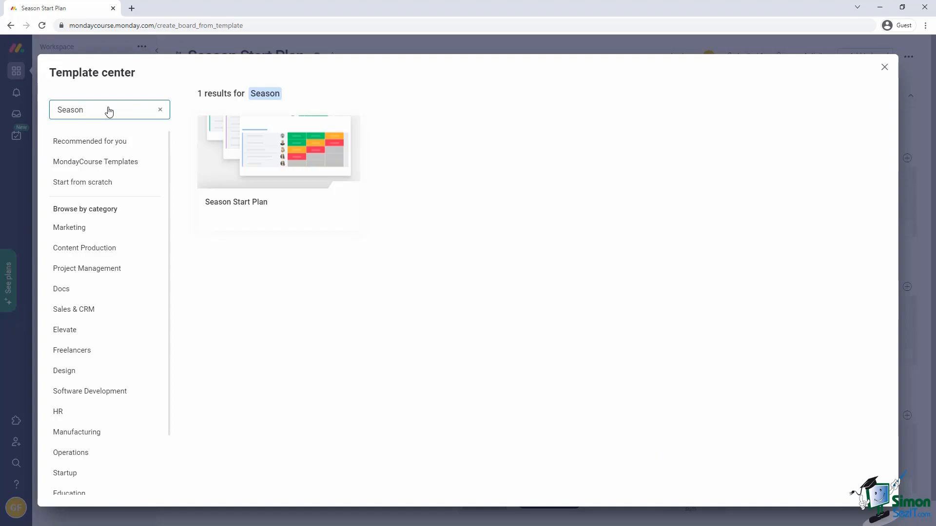
mouse_move(264, 157)
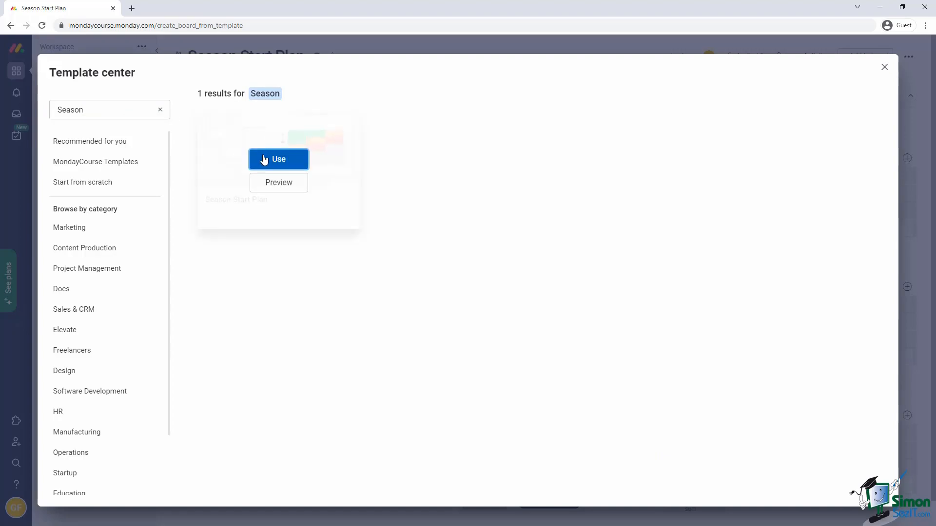
click(263, 159)
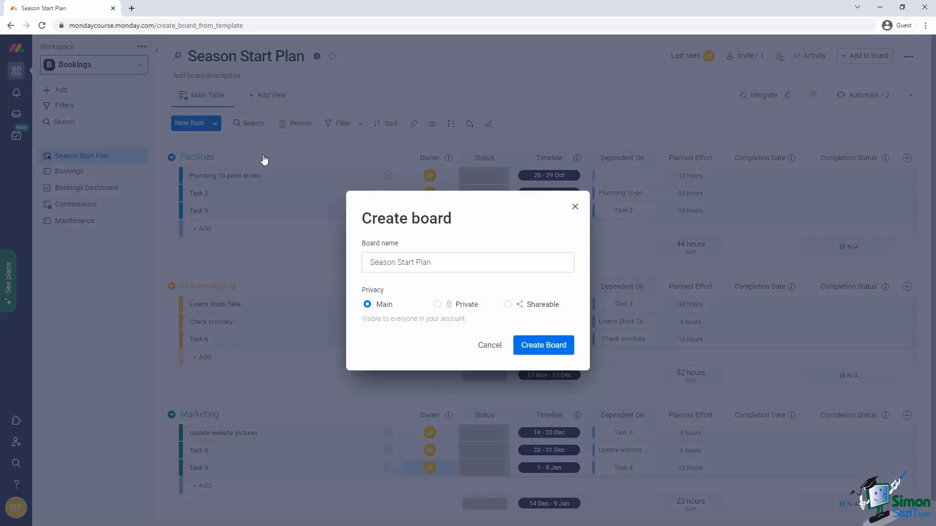
click(436, 263)
text(- 2021)
click(540, 345)
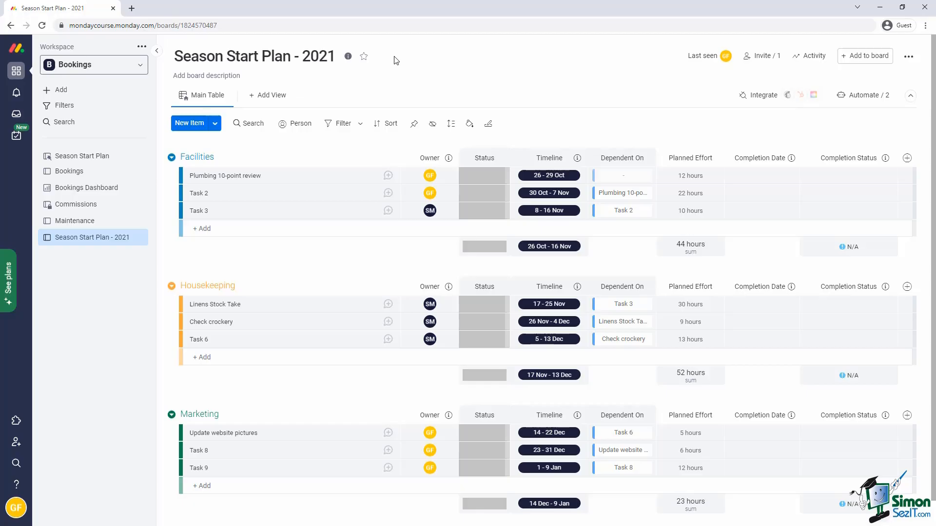
Preview the Content Production 'Blog planning' template and create a board from it.
click(62, 91)
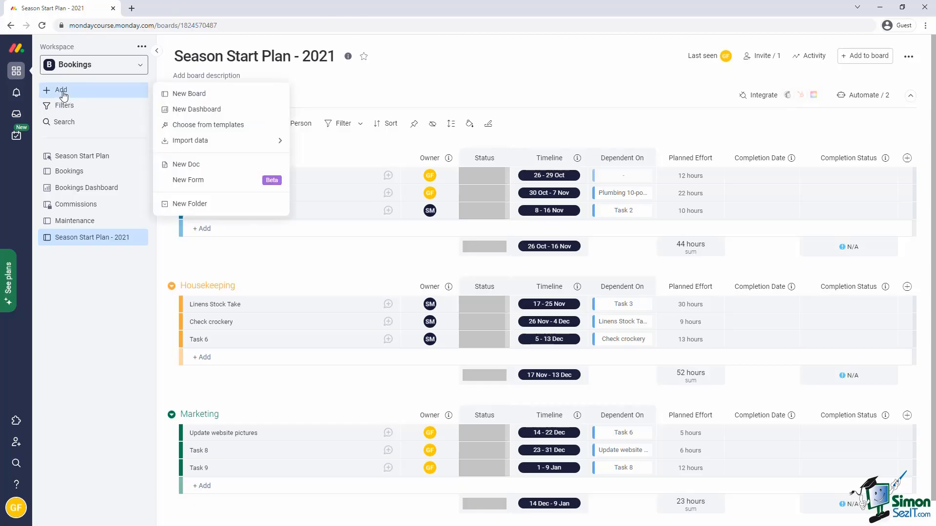
click(194, 125)
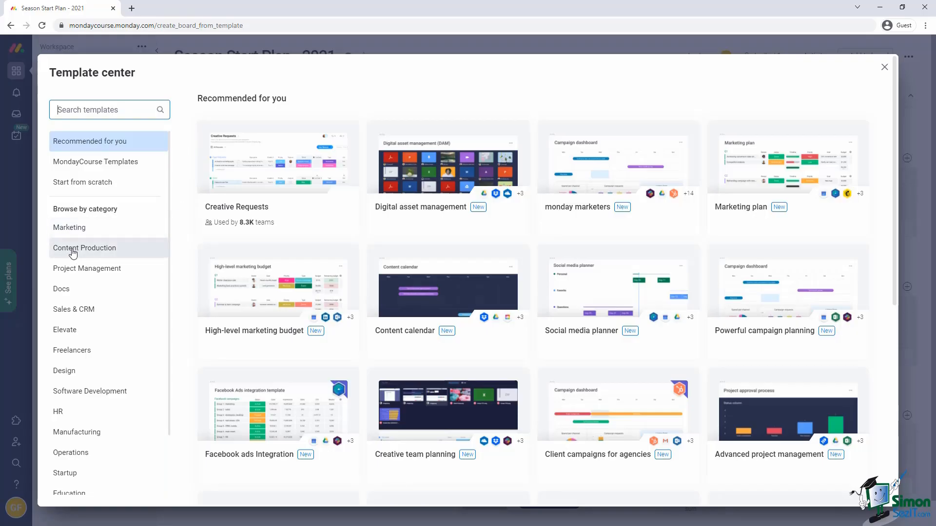
click(73, 249)
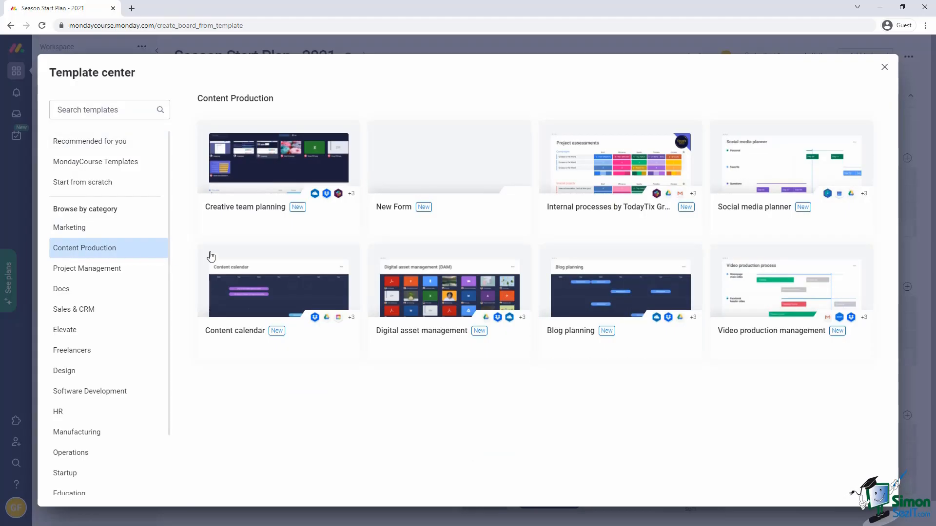
mouse_move(629, 295)
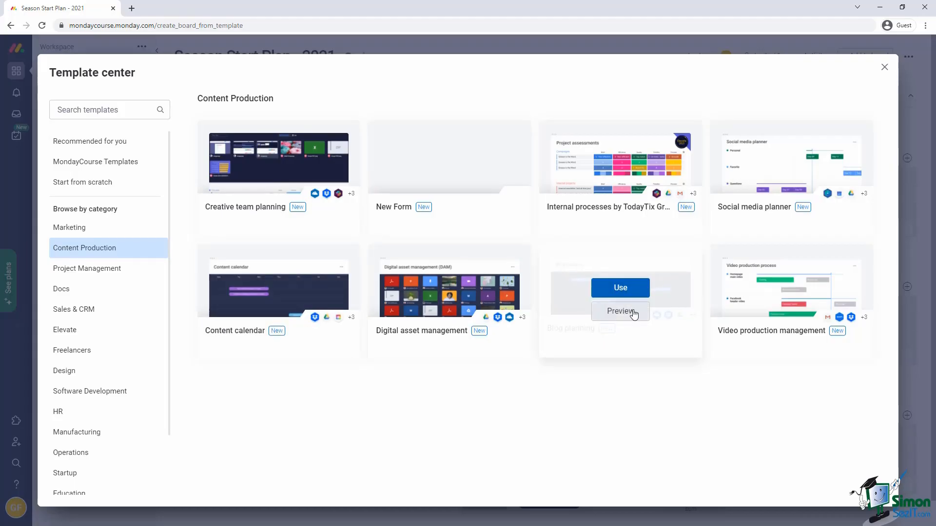
click(633, 315)
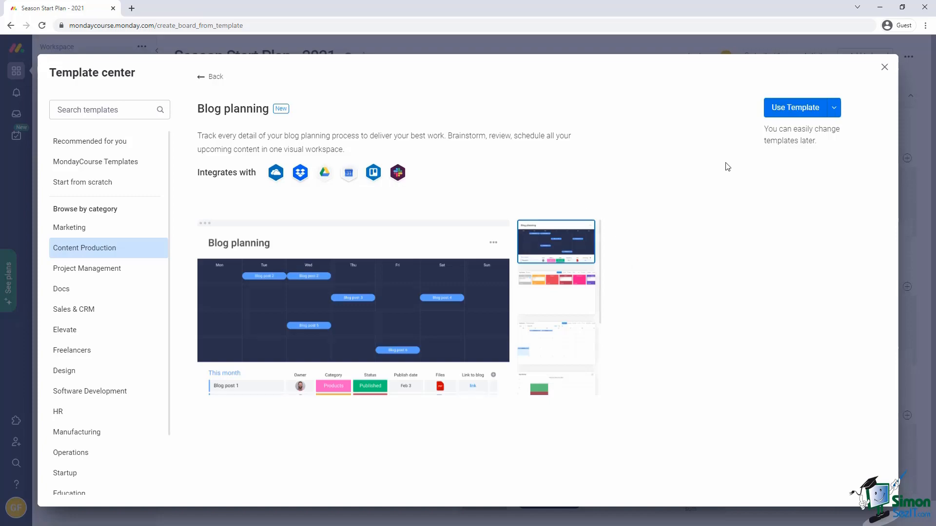
click(775, 111)
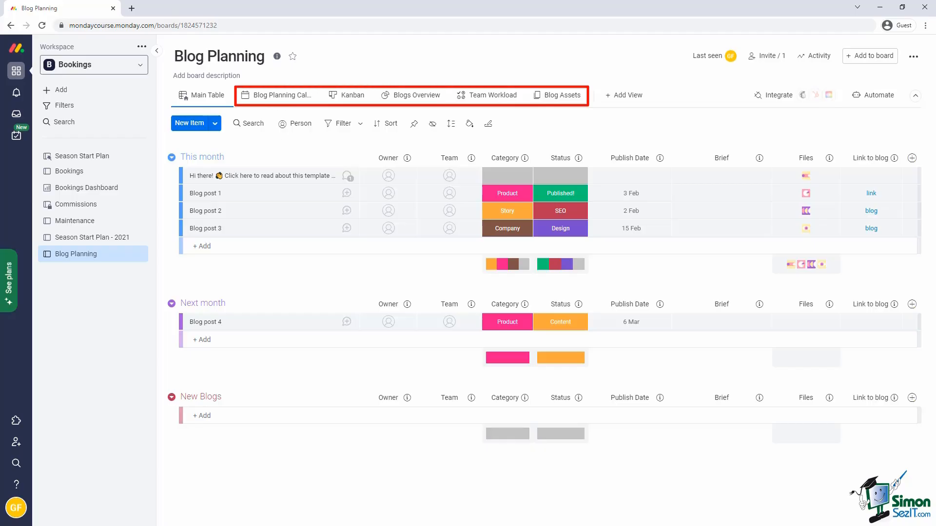
Look through the Blog Planning Calendar, Kanban and Team Workload views, then return to Main Table.
click(282, 97)
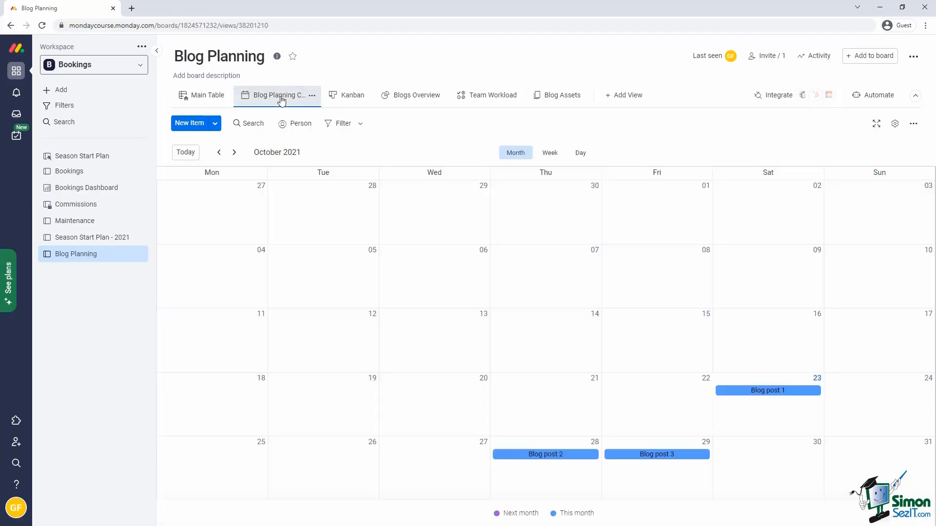
click(344, 97)
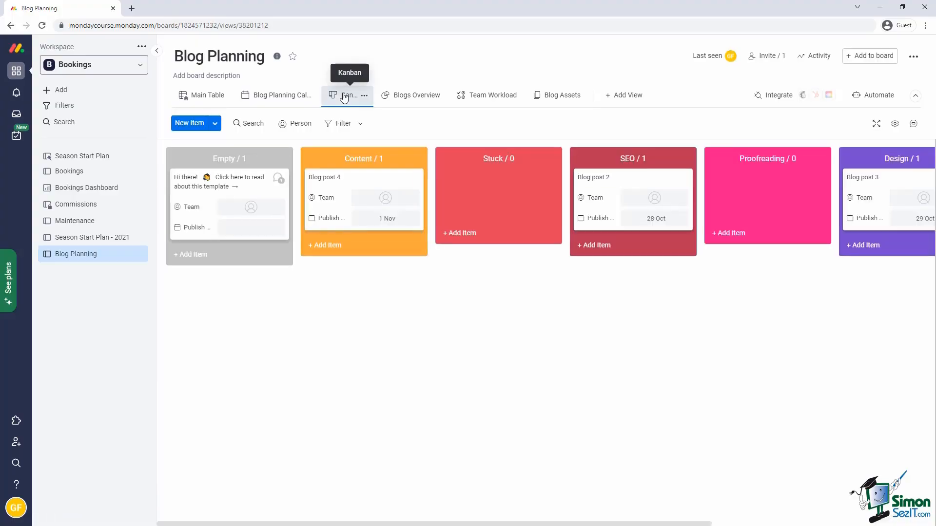
click(476, 97)
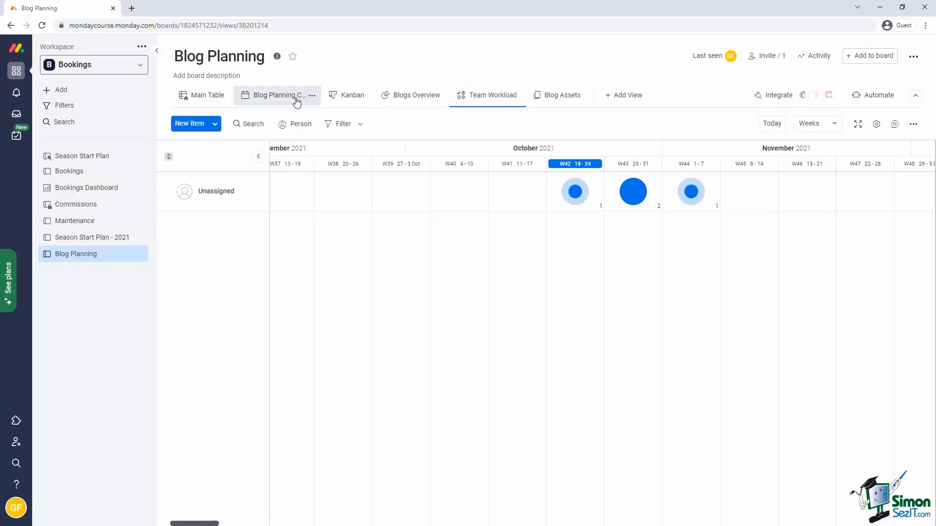
click(217, 99)
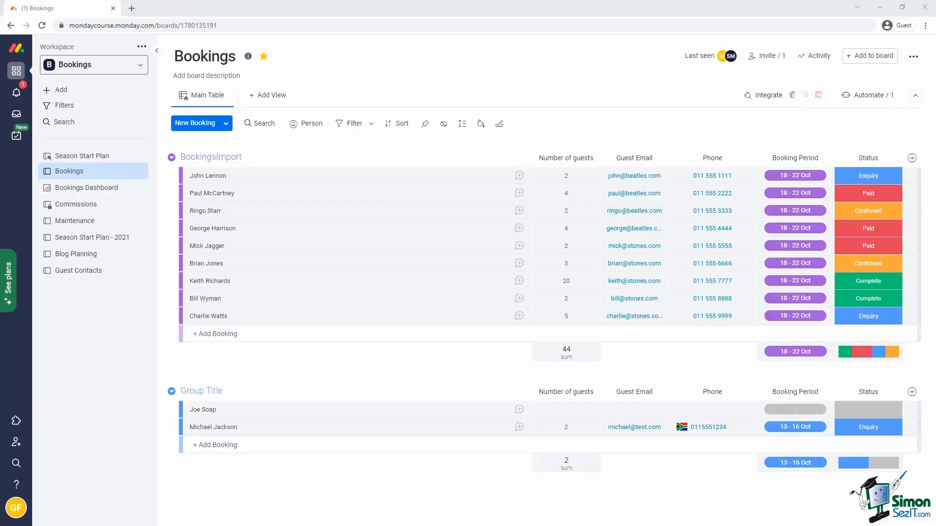
Rename the BookingsImport group to Enquiry and the Group Title group to Confirmed.
click(253, 156)
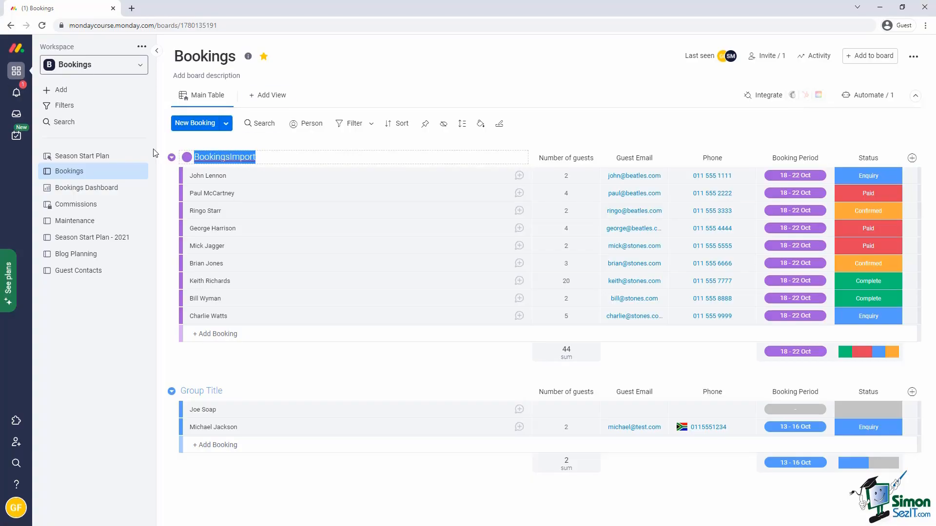
text(Enquiry)
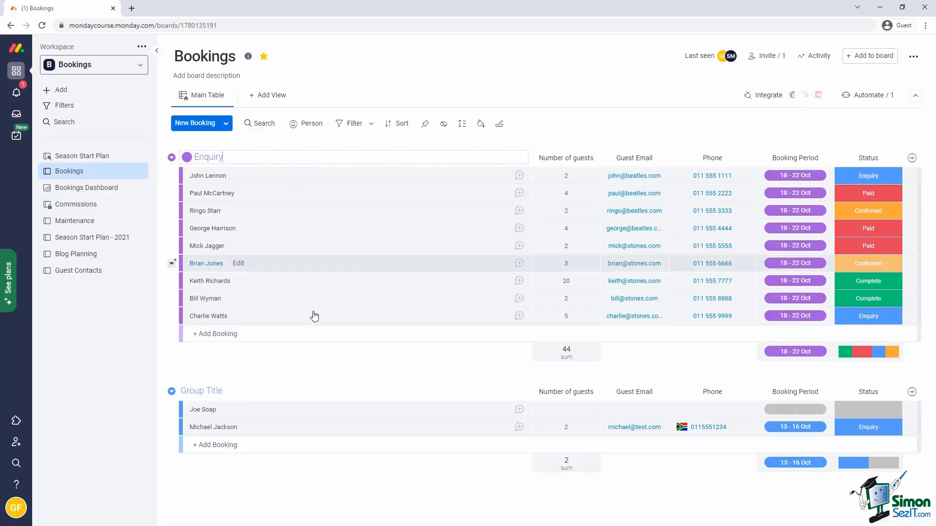
click(220, 390)
text(Confirmed)
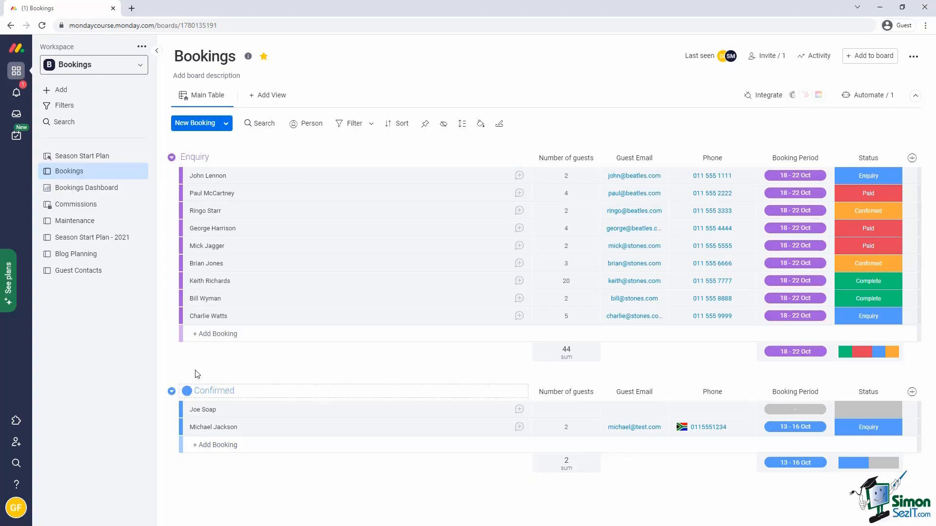
click(198, 375)
Add two new booking groups named Paid and Complete.
click(226, 125)
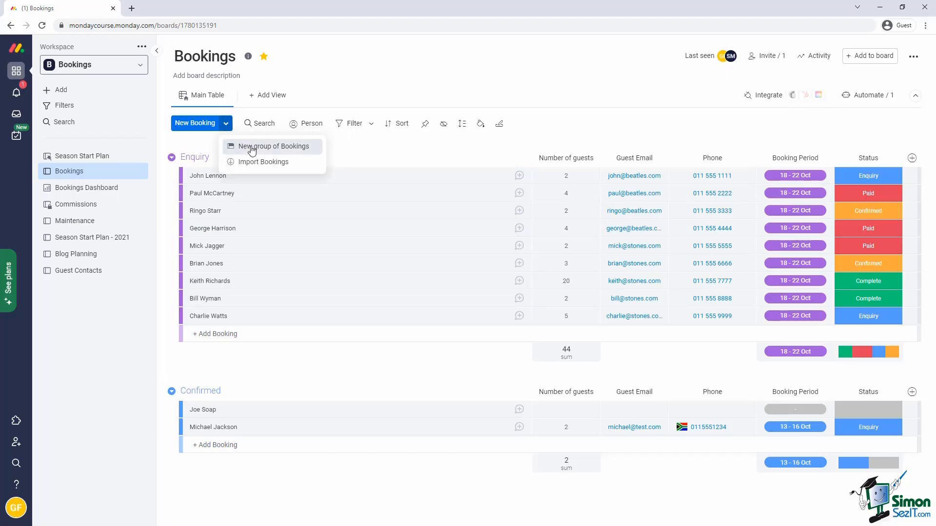
click(252, 148)
text(Paid)
click(226, 123)
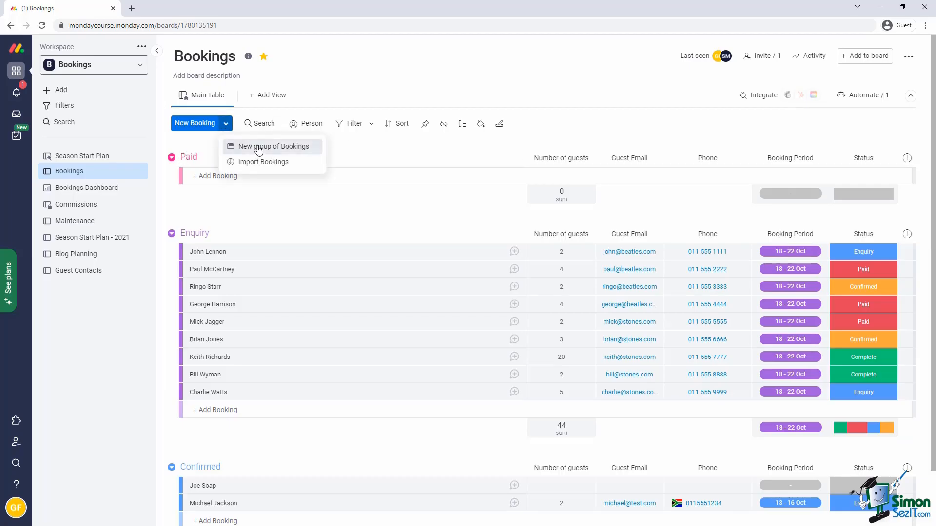
click(252, 146)
text(Complete)
click(240, 203)
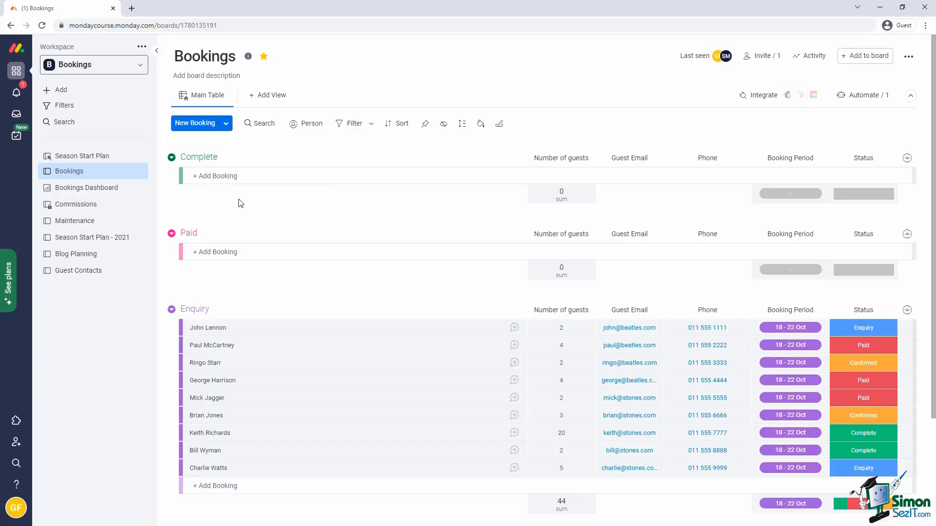
Drag the last Confirmed booking into Enquiry and move the three paid bookings to the Paid group.
scroll(313, 315, down, 1)
scroll(313, 316, down, 2)
drag(278, 441, 278, 336)
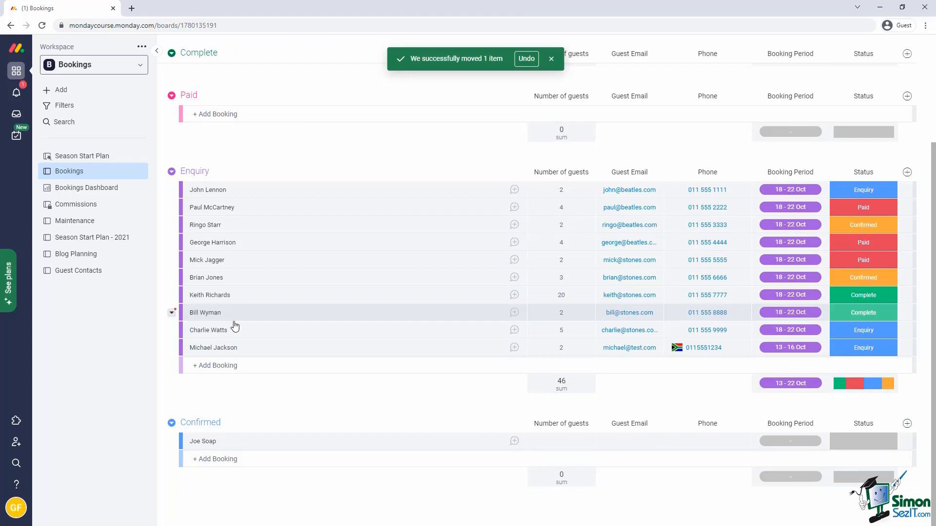
click(186, 260)
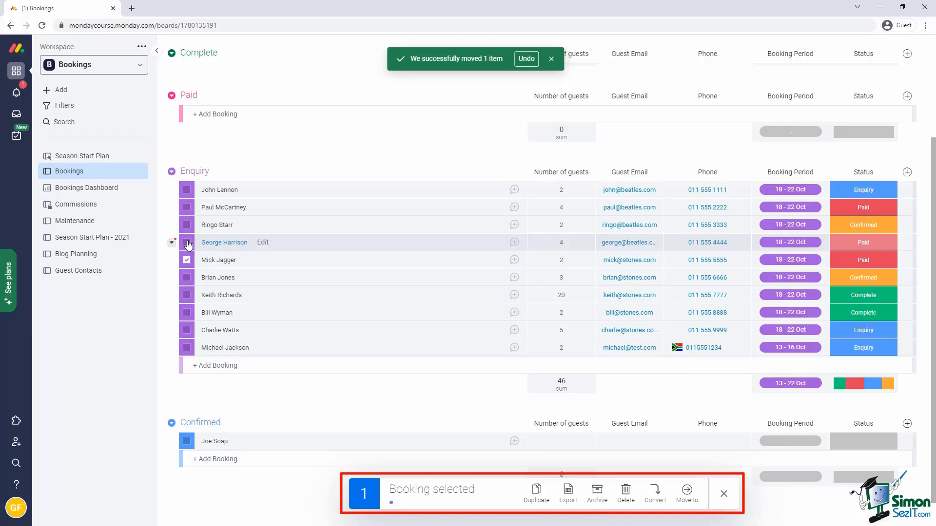
click(187, 242)
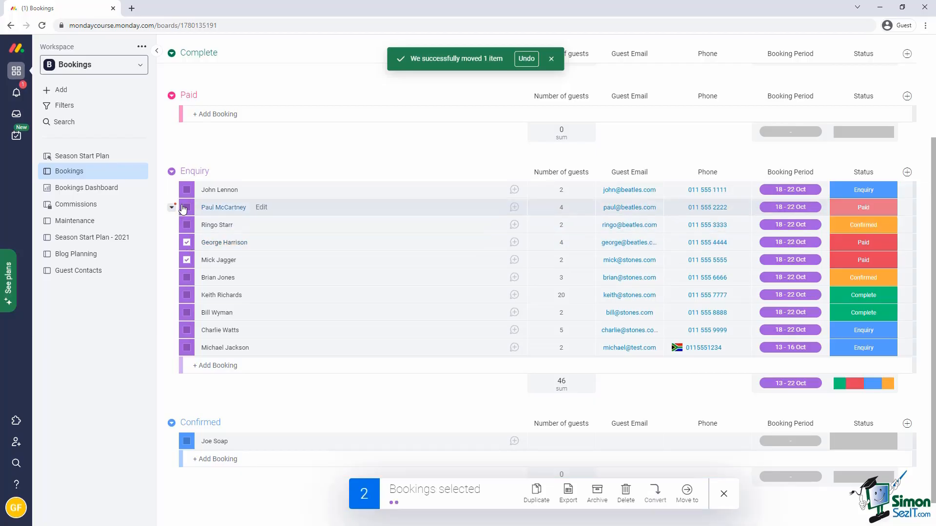
click(184, 208)
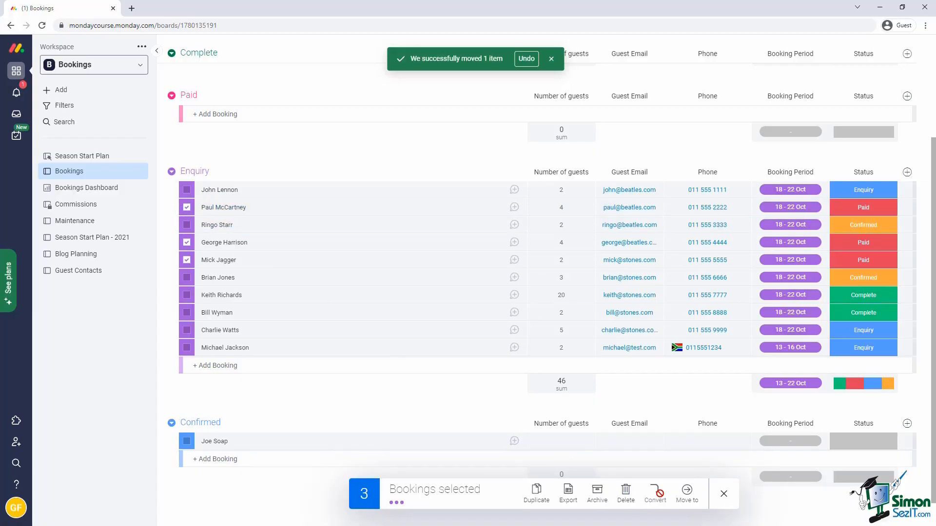
click(687, 493)
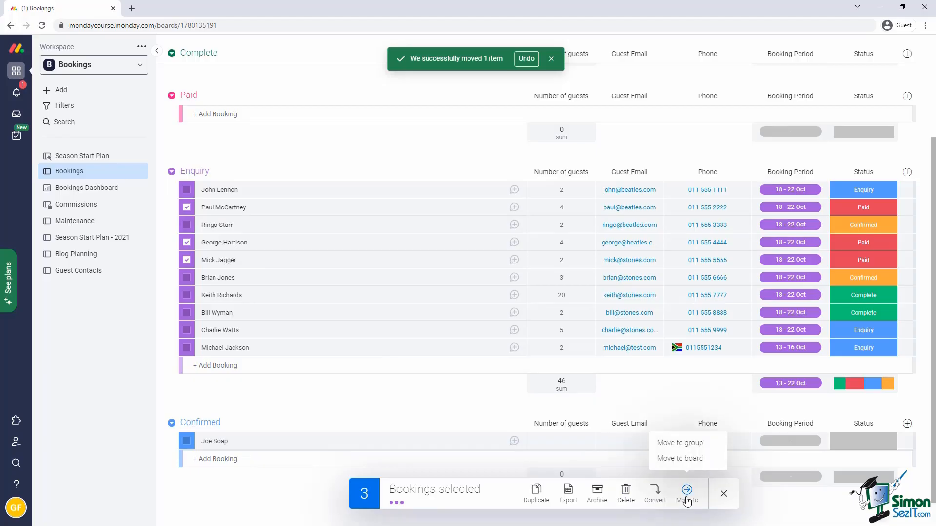
click(686, 444)
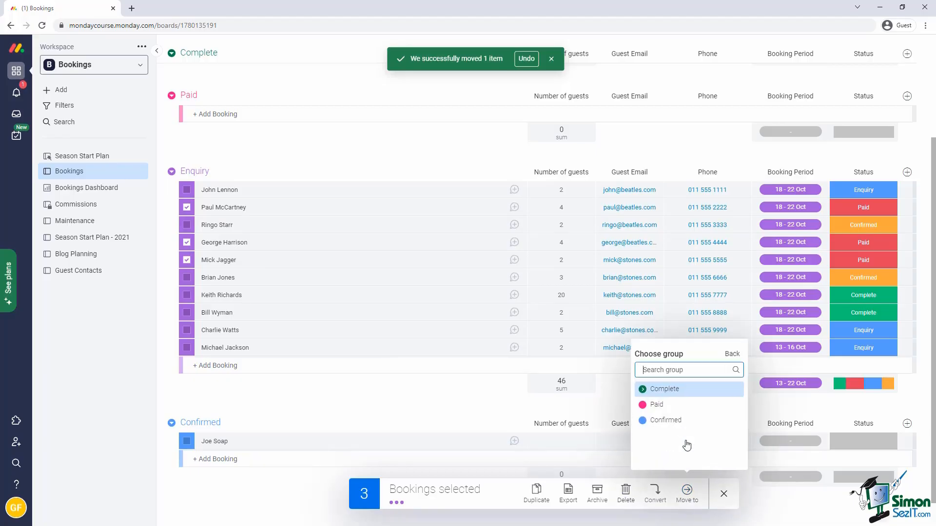
click(658, 406)
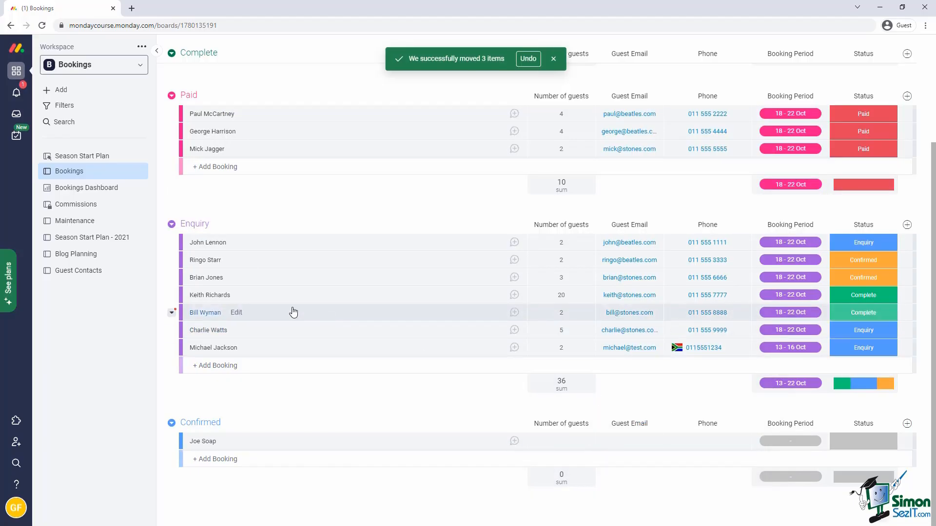
Move the two confirmed bookings from Enquiry to the Confirmed group.
click(186, 262)
click(187, 277)
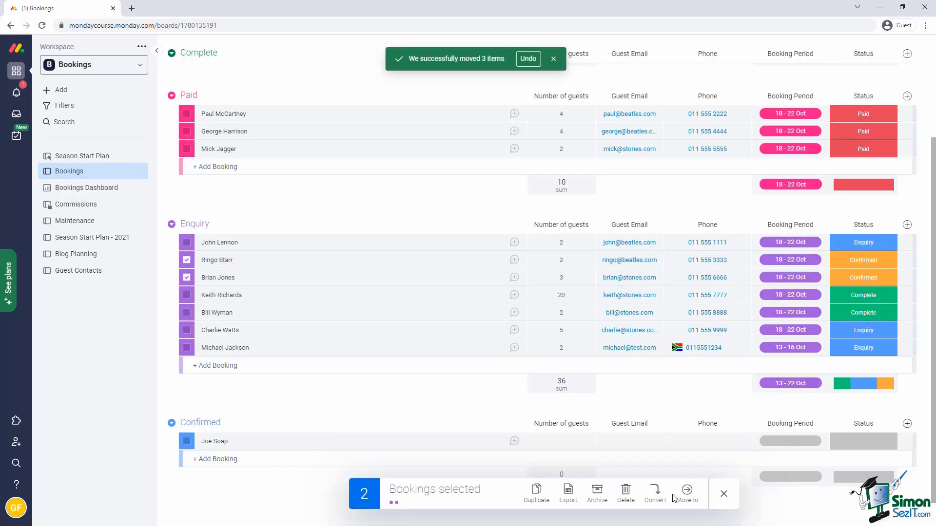
click(688, 493)
click(691, 444)
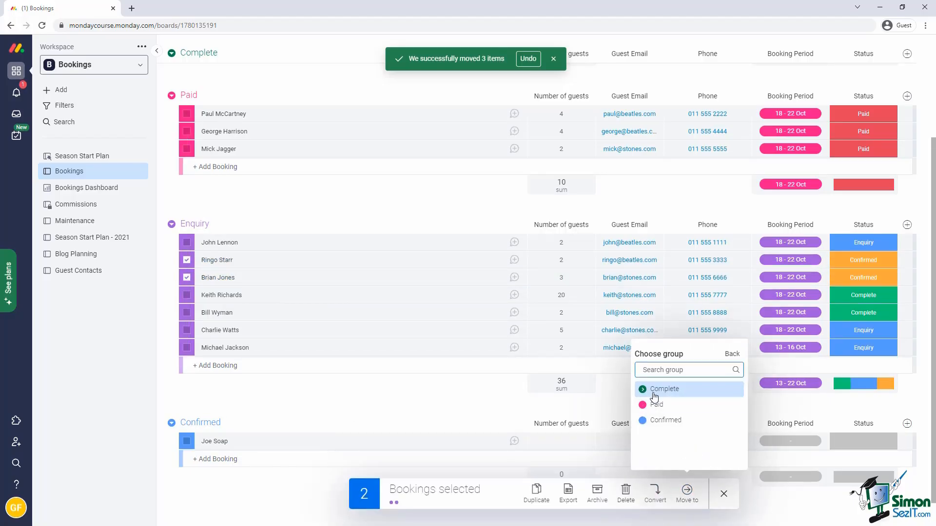
click(658, 423)
Move the two completed bookings from Enquiry to the Complete group.
click(186, 259)
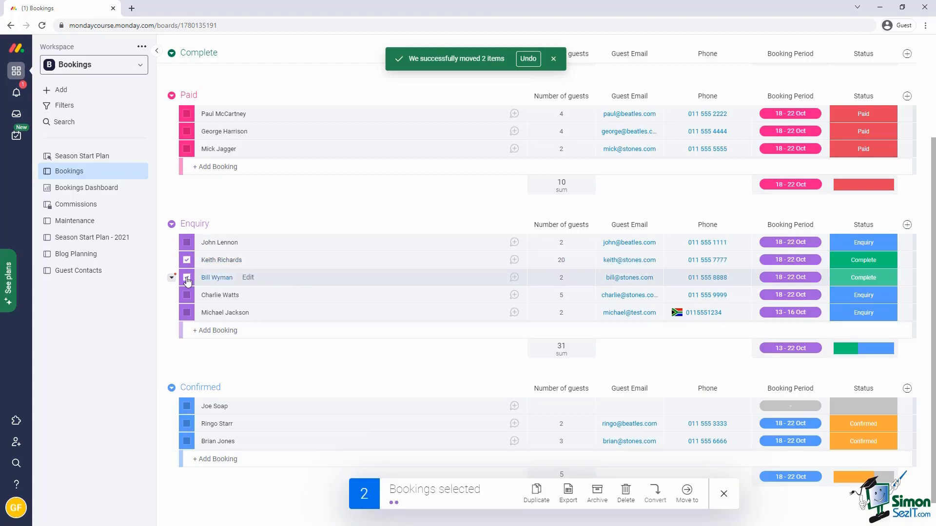
click(187, 277)
click(686, 493)
click(688, 443)
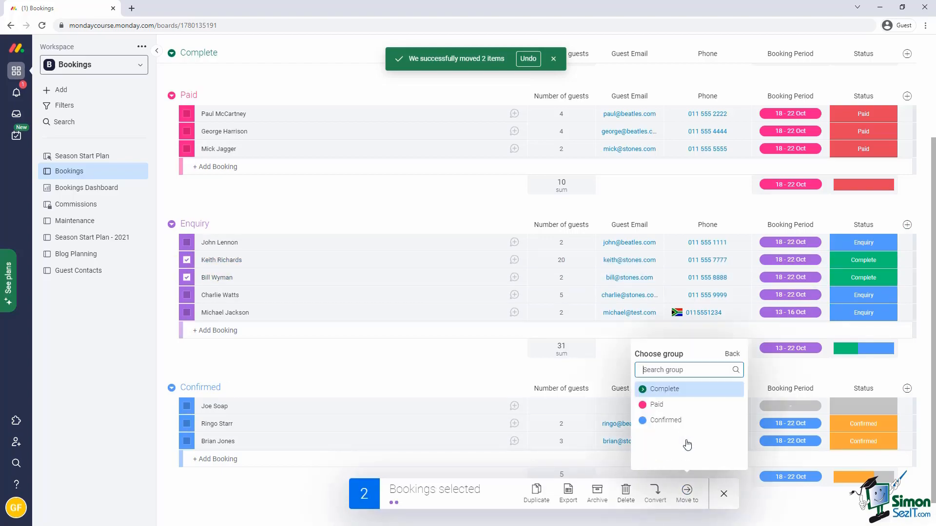
click(664, 390)
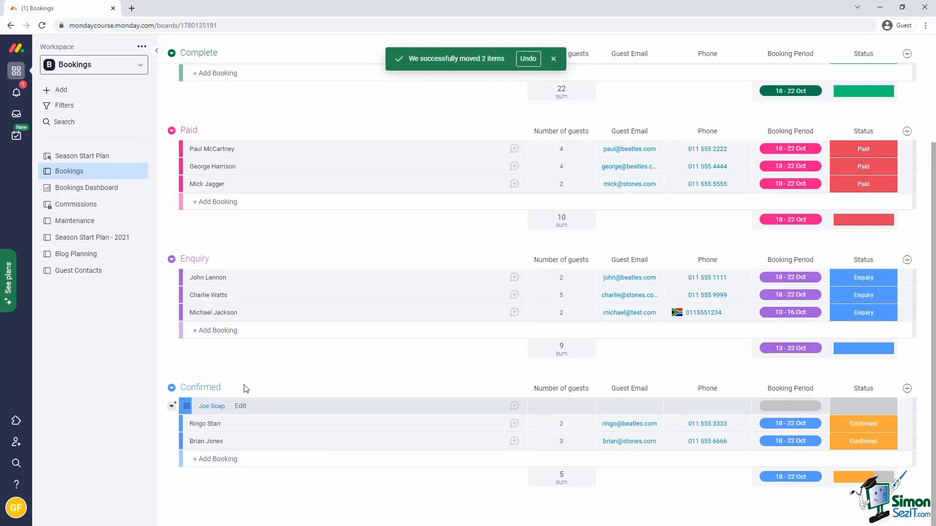
Change the Enquiry group colour to blue and the Confirmed group colour to orange.
click(171, 258)
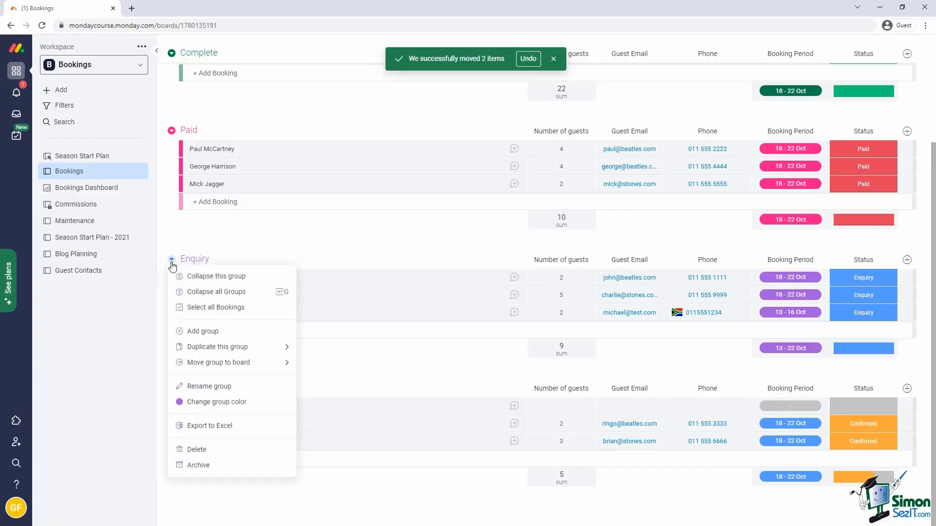
click(207, 402)
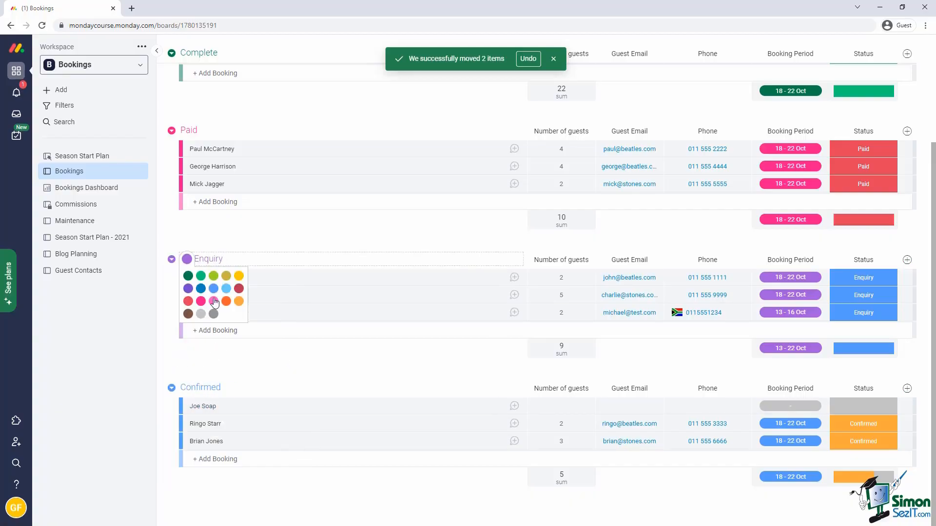
click(209, 294)
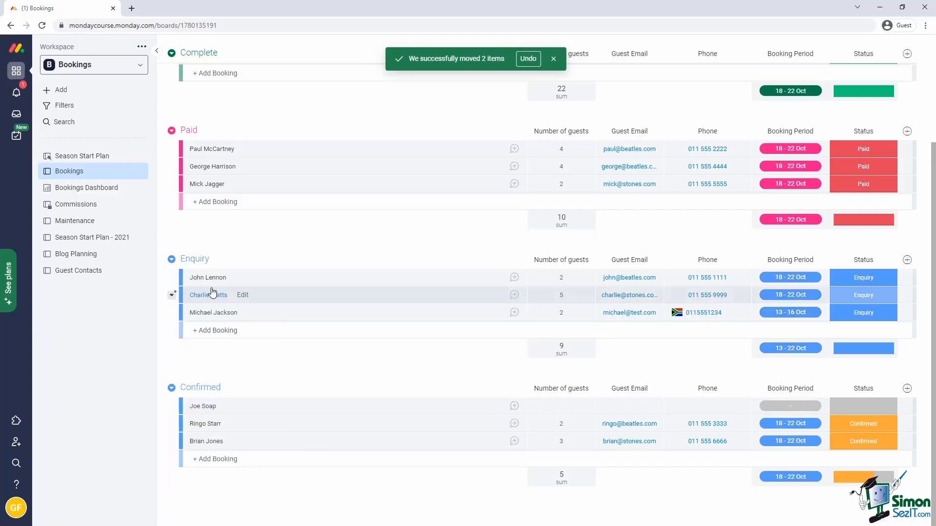
click(172, 388)
click(195, 447)
click(239, 430)
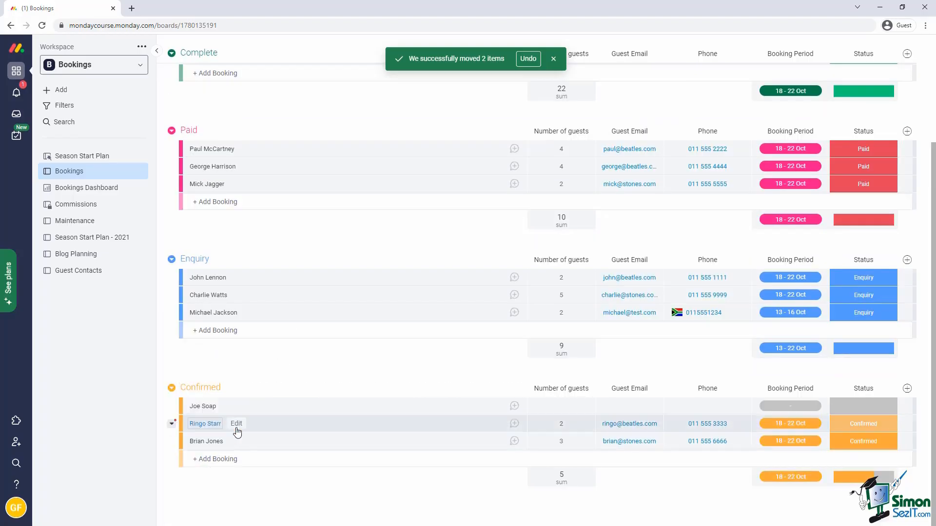
Reorder the groups to run Enquiry, Confirmed, Paid, then Complete.
scroll(221, 242, up, 3)
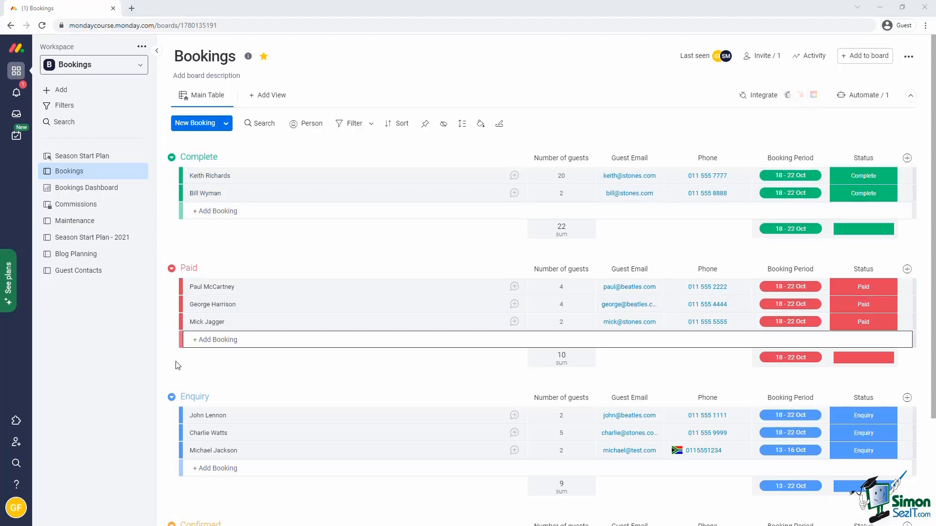
drag(193, 398, 184, 173)
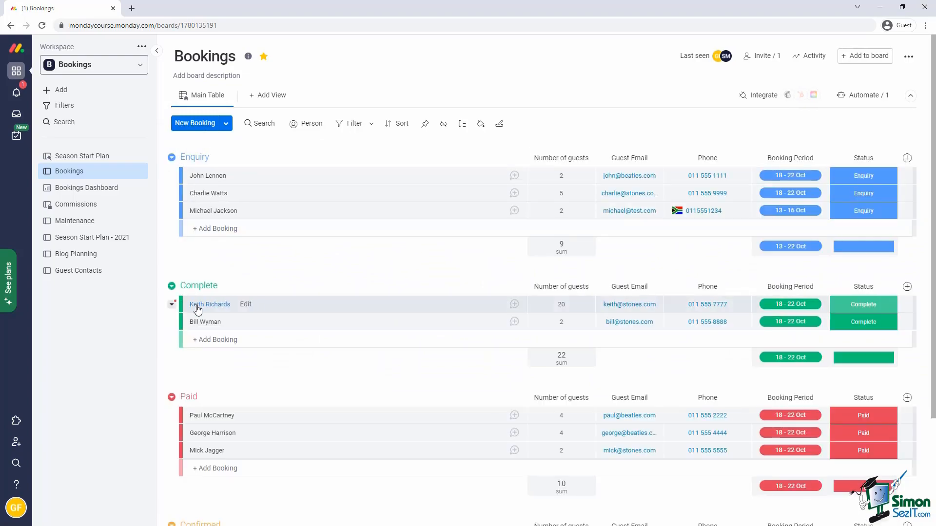
scroll(198, 305, down, 3)
drag(192, 387, 194, 202)
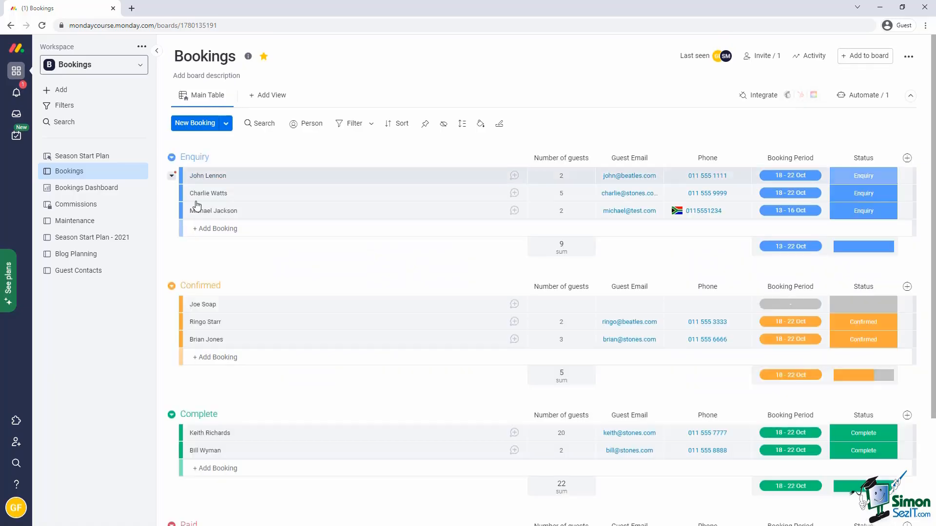
scroll(194, 202, down, 2)
drag(193, 389, 180, 199)
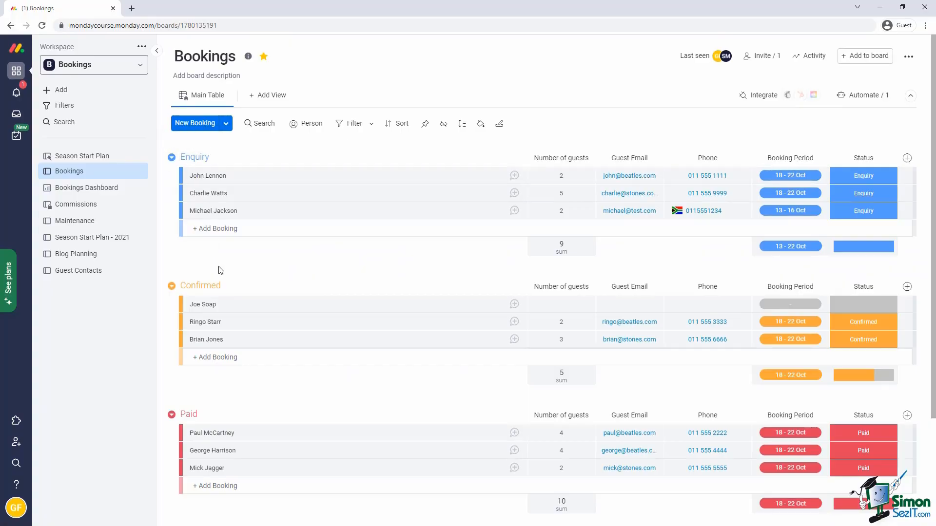
Add a new Enquiry booking with the guest's name, 2 guests, their e-mail and phone number.
click(208, 125)
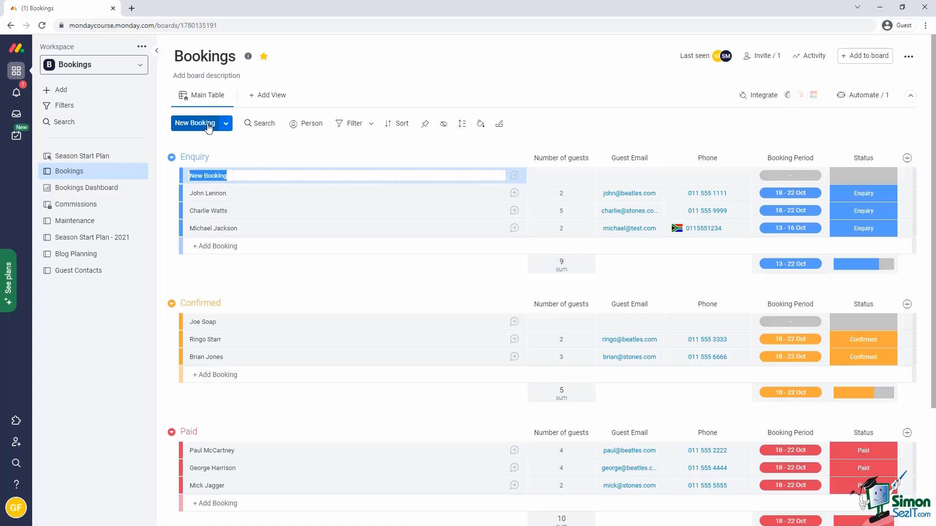
text(Jim Morrison)
key(Return)
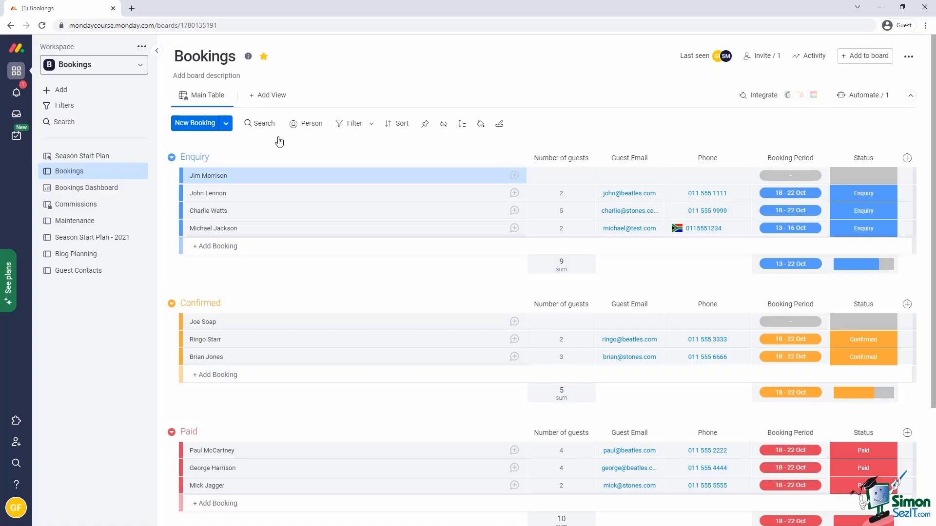
click(559, 177)
text(2)
click(630, 177)
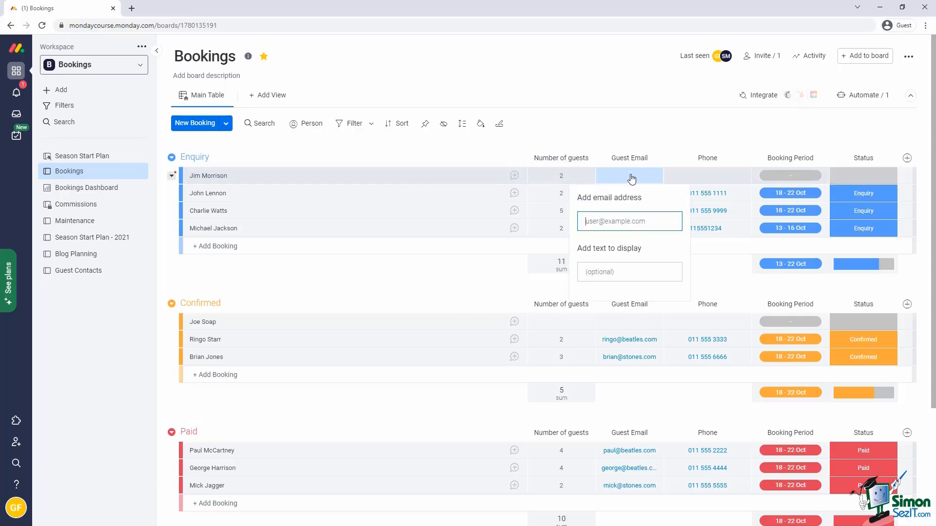
click(707, 174)
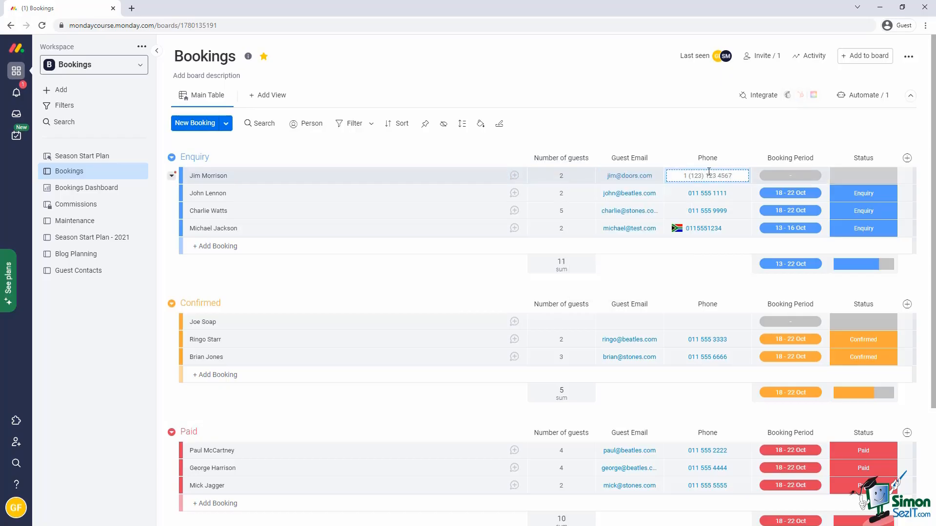
text(011555000)
Set the new booking's dates to 3 - 6 Nov and its status to Enquiry.
click(799, 176)
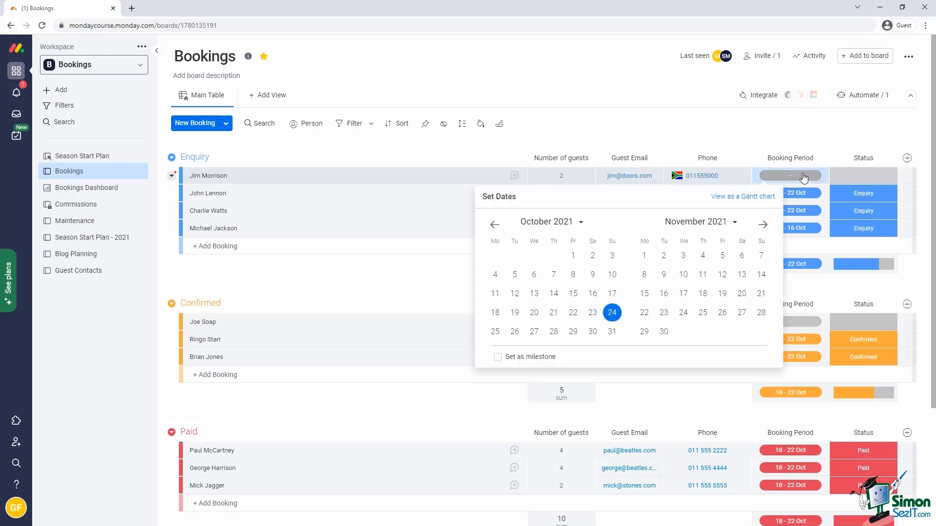
click(683, 255)
click(741, 255)
click(863, 176)
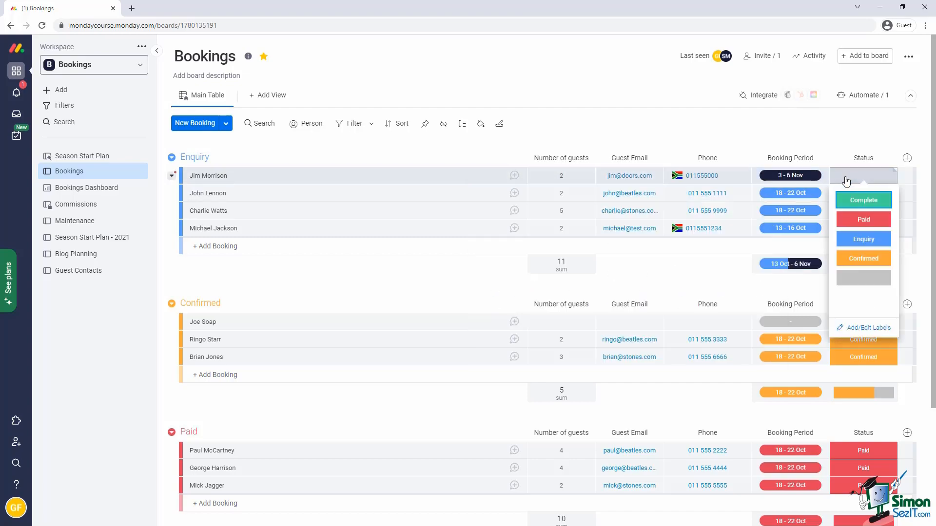
click(848, 222)
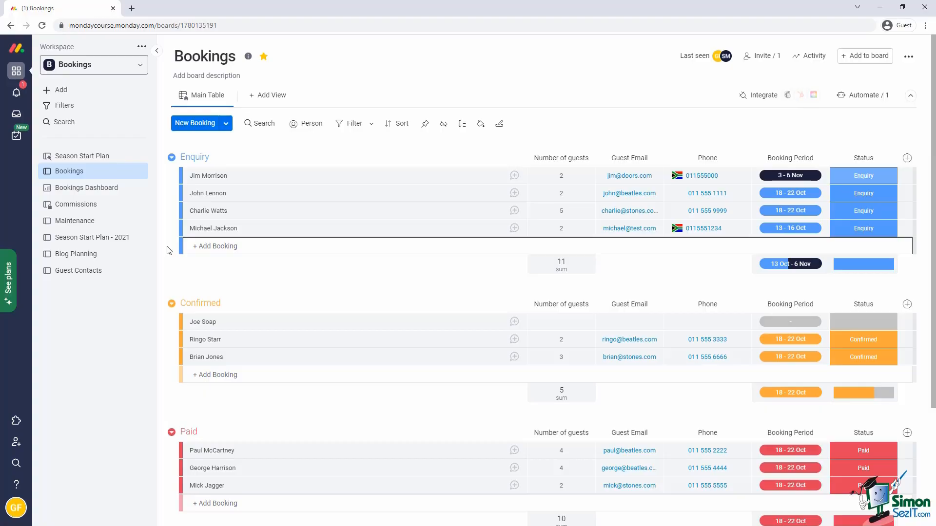
Add a Confirmed booking with the guest's name, 4 guests, their e-mail and phone number.
click(223, 375)
text(Pete)
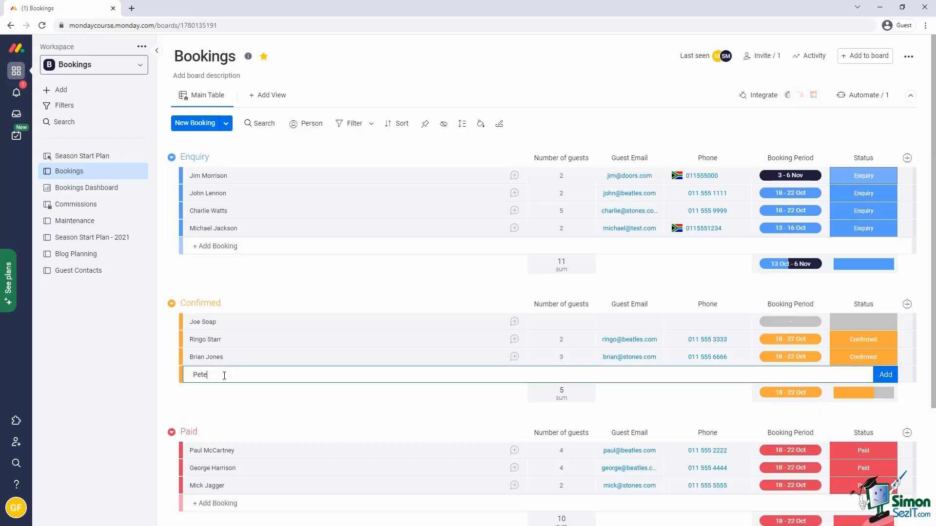
text( Townshend)
click(561, 374)
text(4)
click(620, 378)
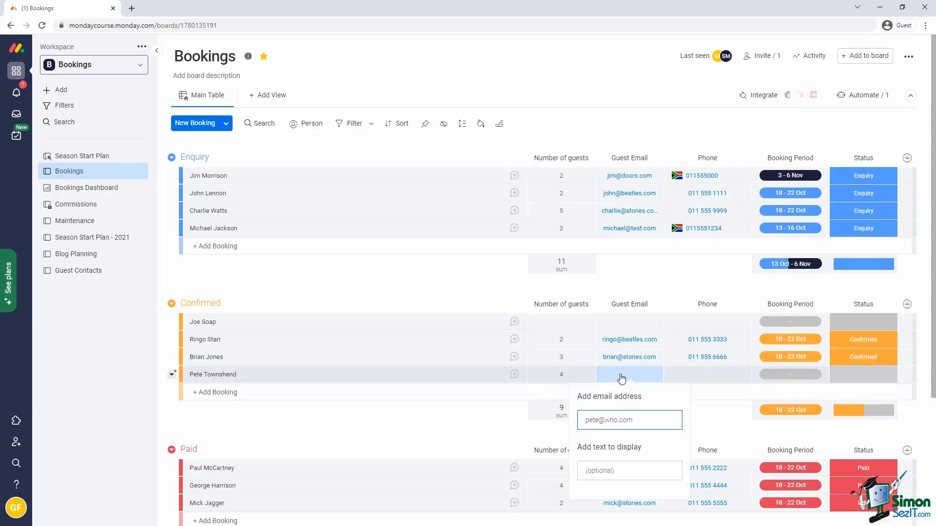
key(Return)
click(692, 377)
text(0115551212)
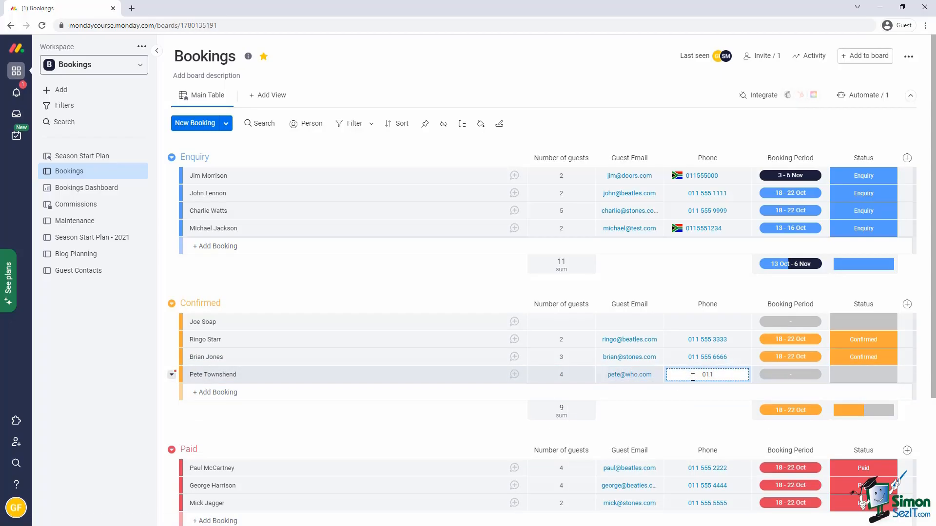
Set the booking to 25 - 30 Oct with Confirmed status, then paste a four-name list into Notepad.
click(790, 374)
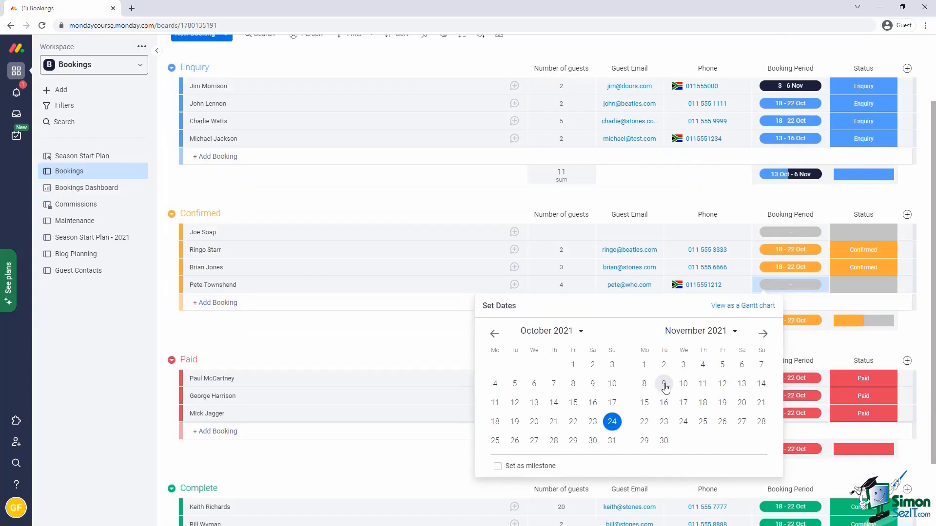
click(494, 441)
click(592, 441)
click(853, 286)
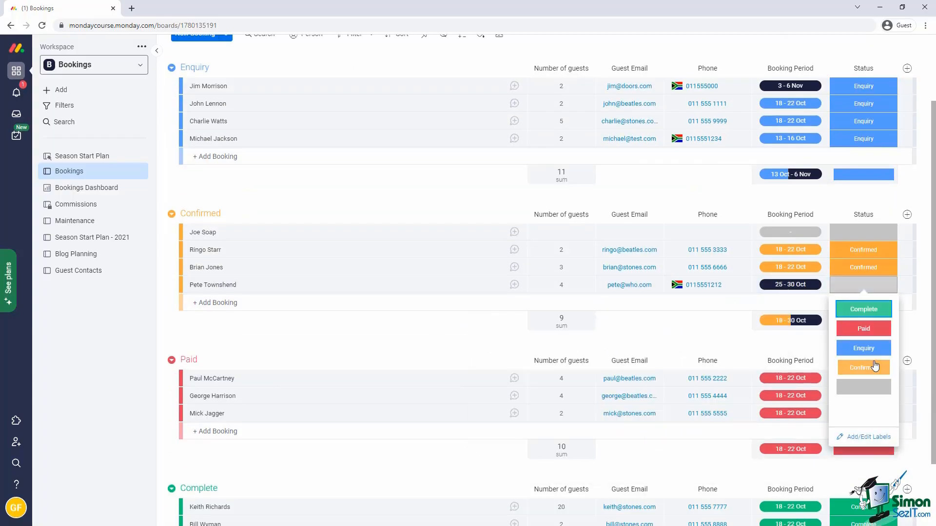
click(864, 348)
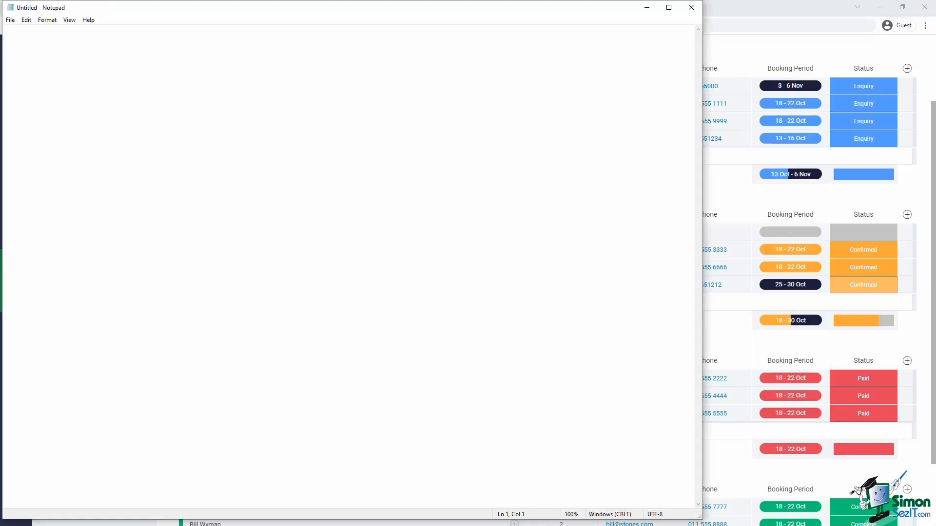
click(100, 121)
text(Freddie Mercury Brian May Roger Taylor John Deacon)
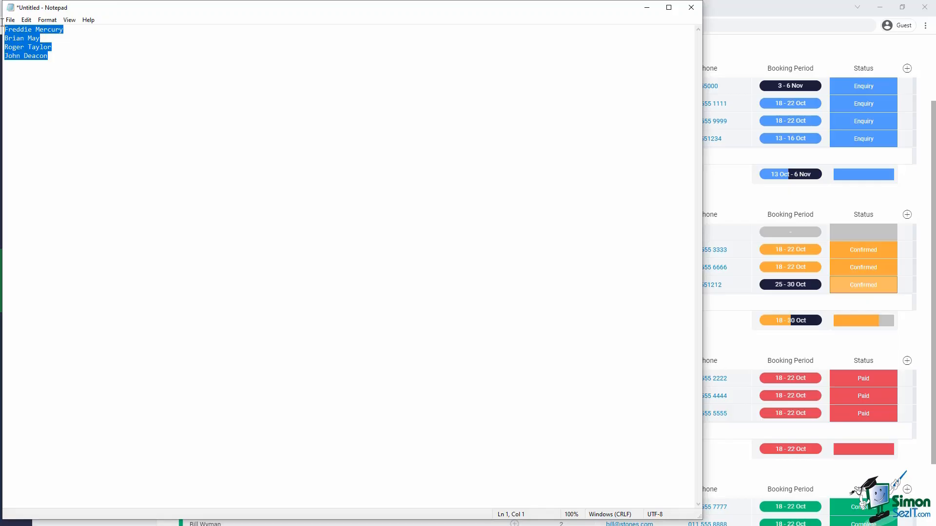
click(647, 8)
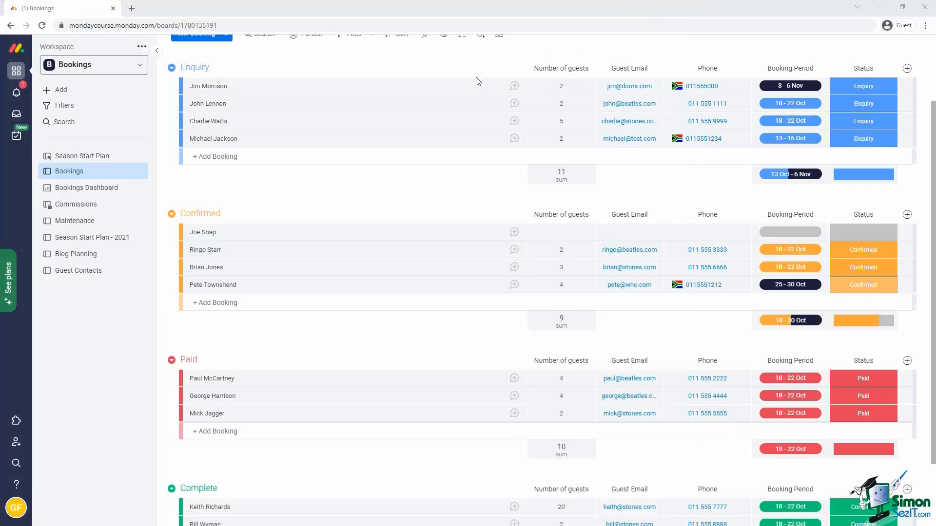
scroll(223, 113, up, 2)
click(229, 246)
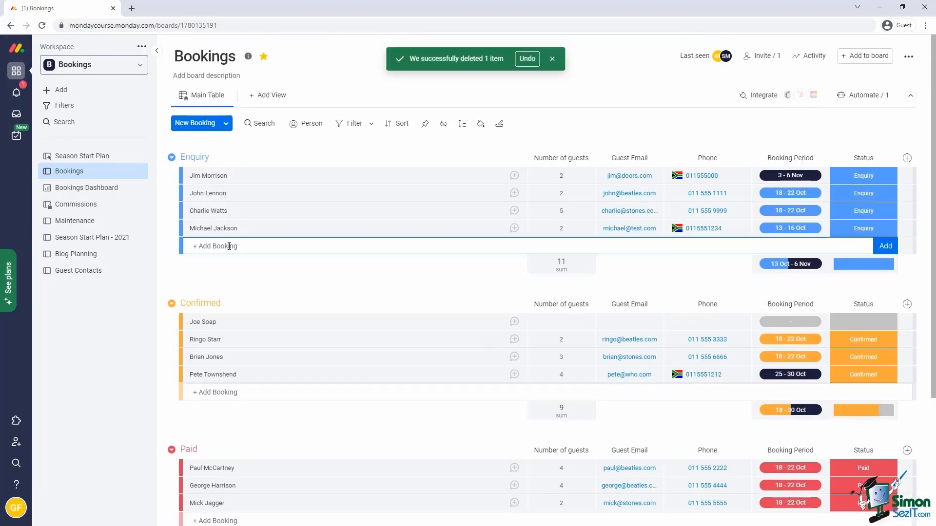
text(Freddie Mercury Brian May Roger Taylor John Deacon)
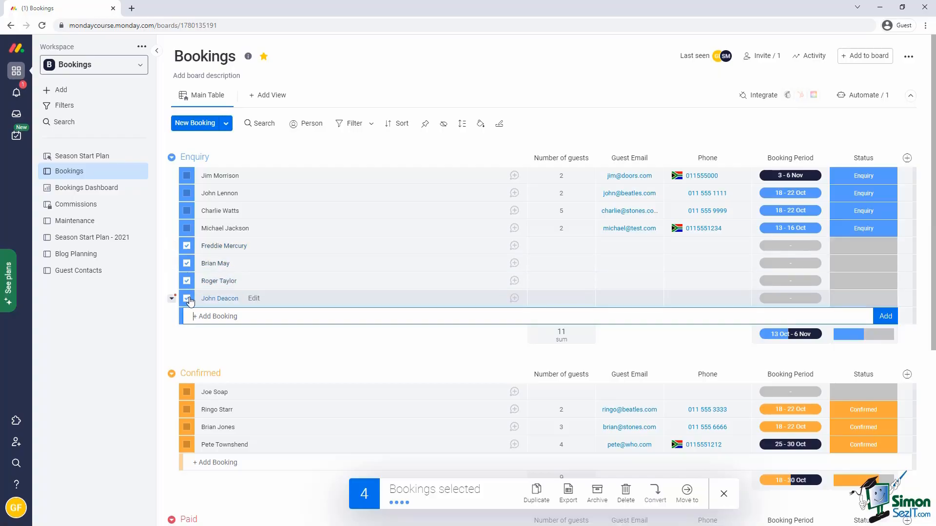
click(626, 490)
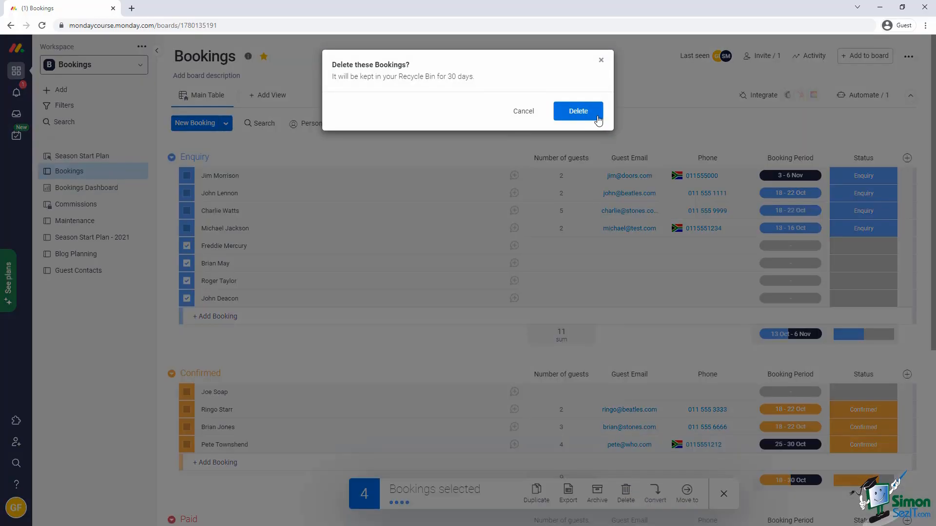
click(595, 116)
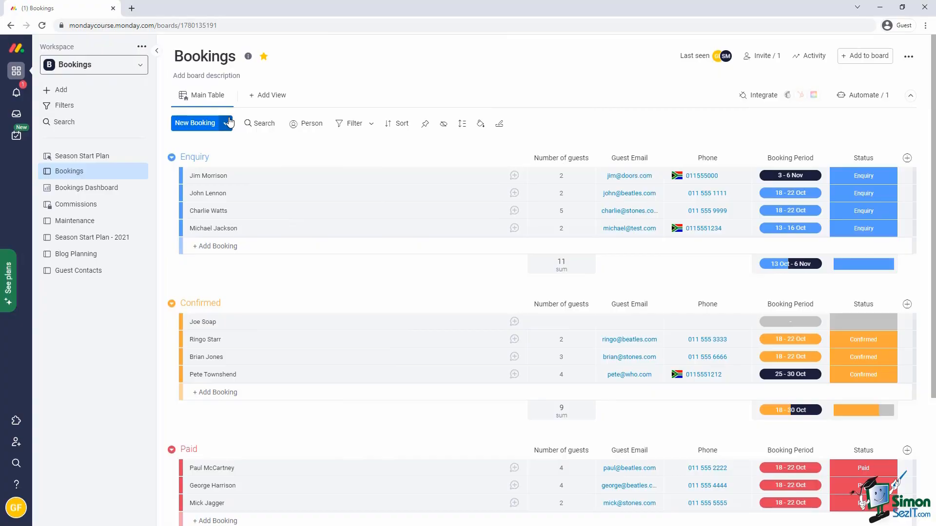
Open the add-new options next to New Booking on the Bookings board.
click(227, 122)
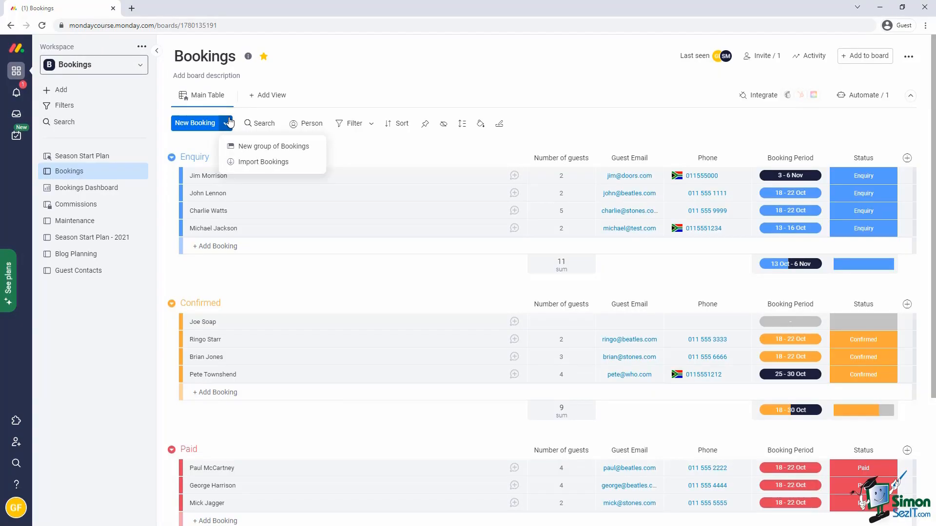
Upload the BookingsImport_Queen Excel file via Import Bookings and use its Name column for item names.
click(249, 164)
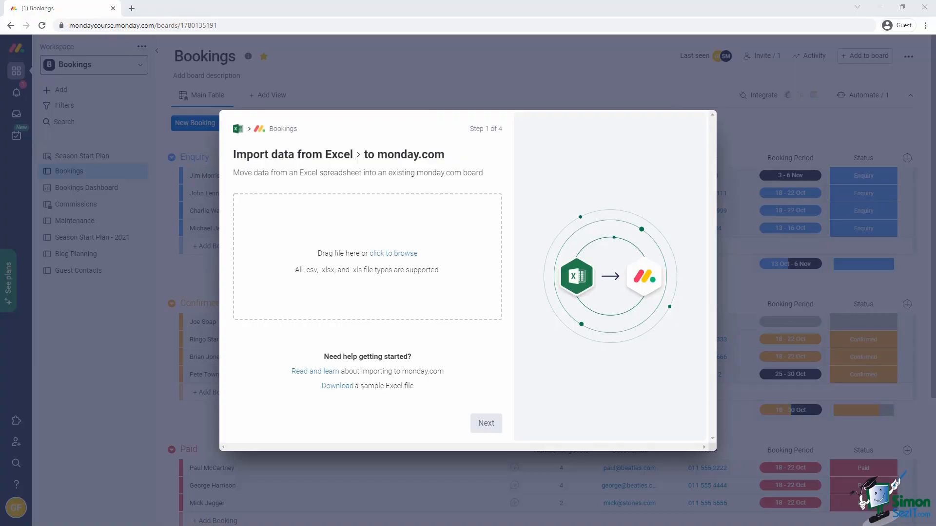
drag(123, 289, 401, 278)
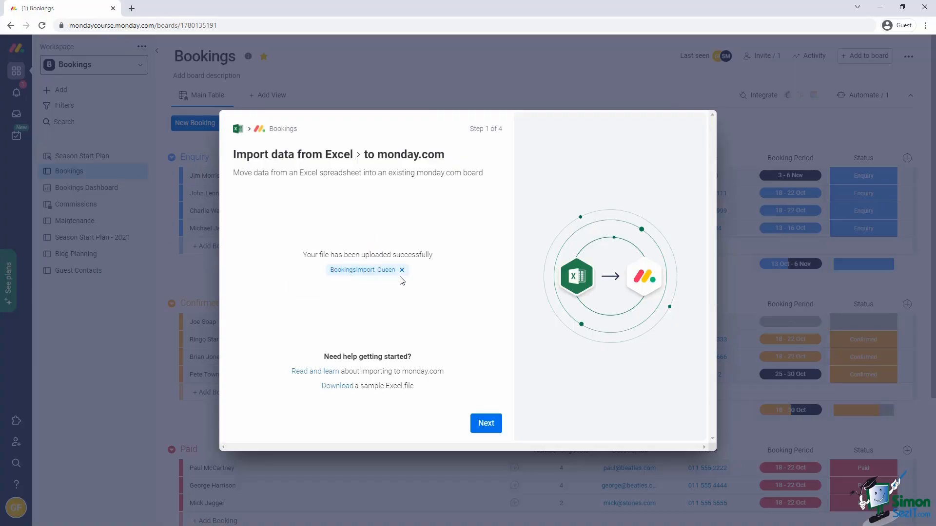
click(488, 425)
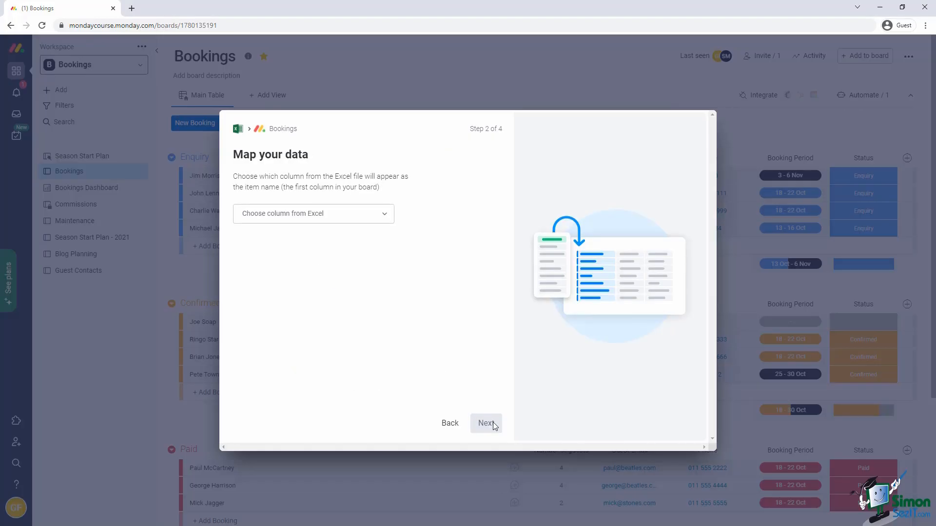
click(384, 214)
click(285, 237)
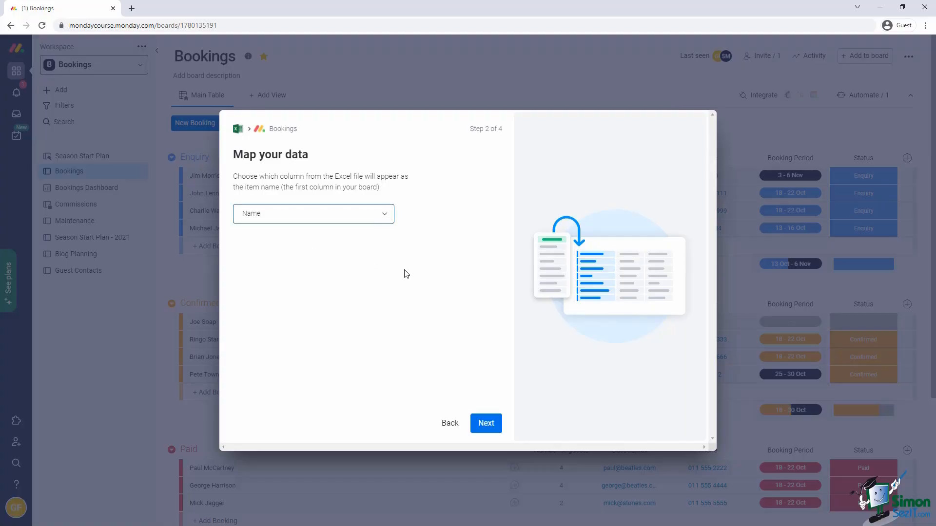
click(486, 423)
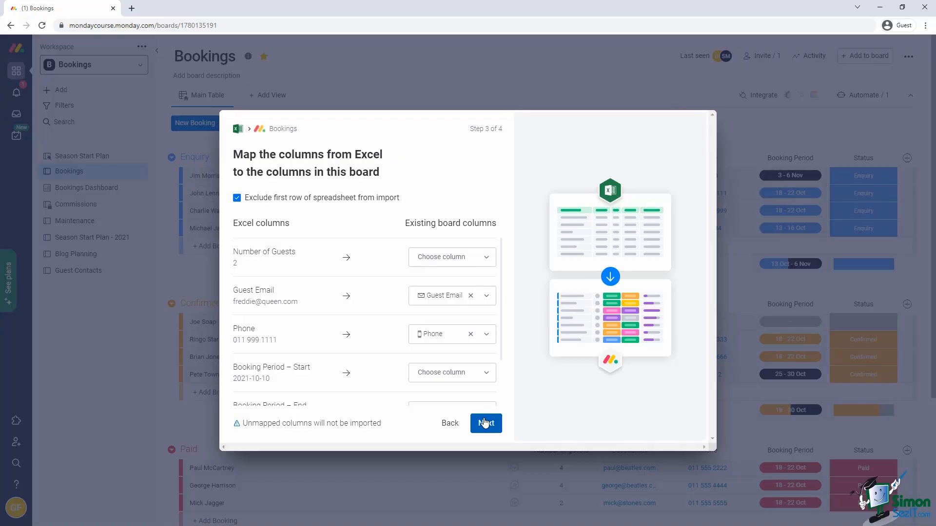
Map Number of Guests to the guests column and import the four bookings as new items.
click(488, 260)
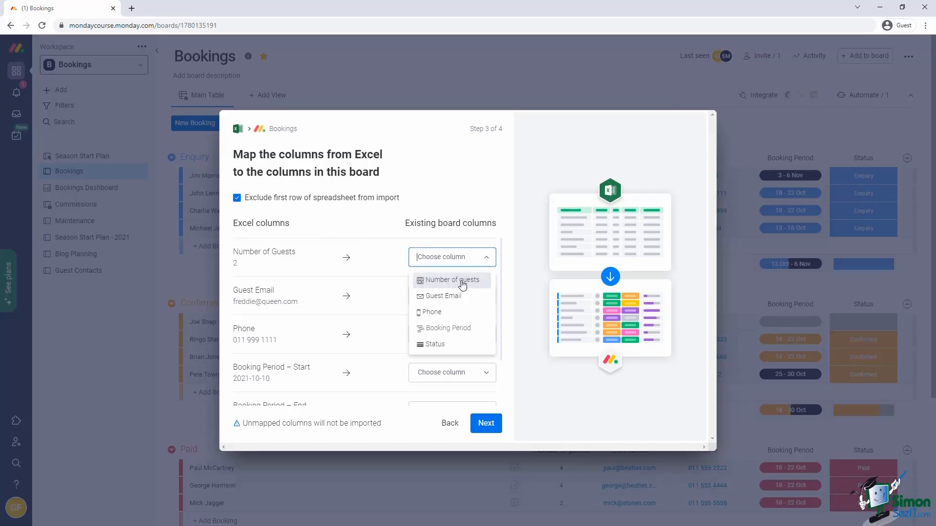
click(461, 279)
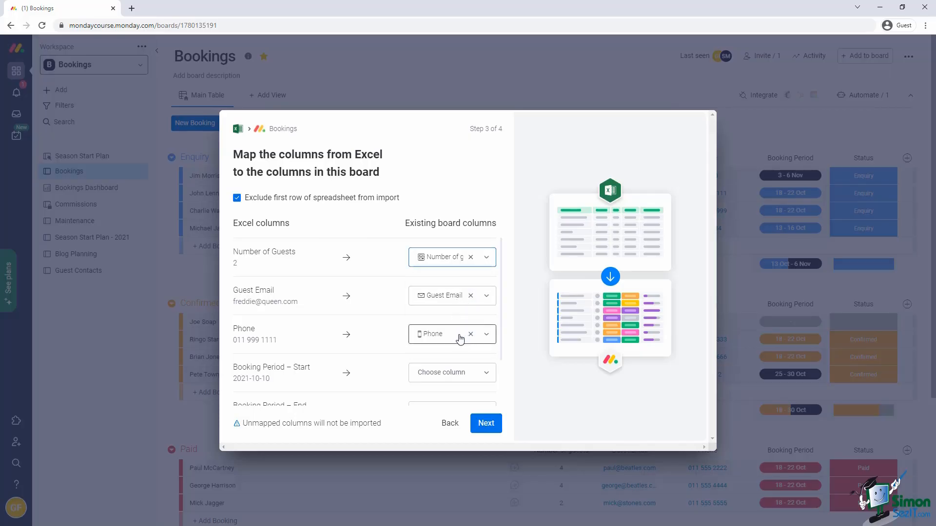
scroll(448, 373, down, 2)
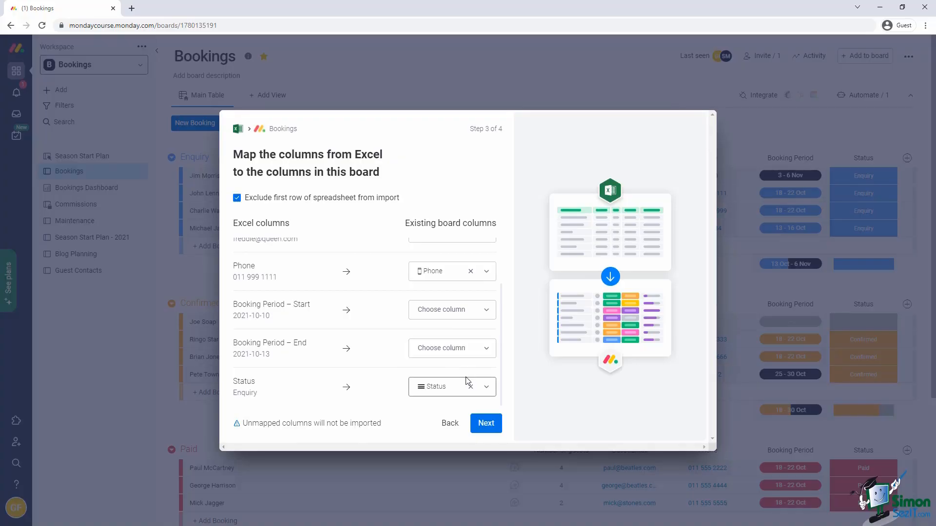
click(493, 424)
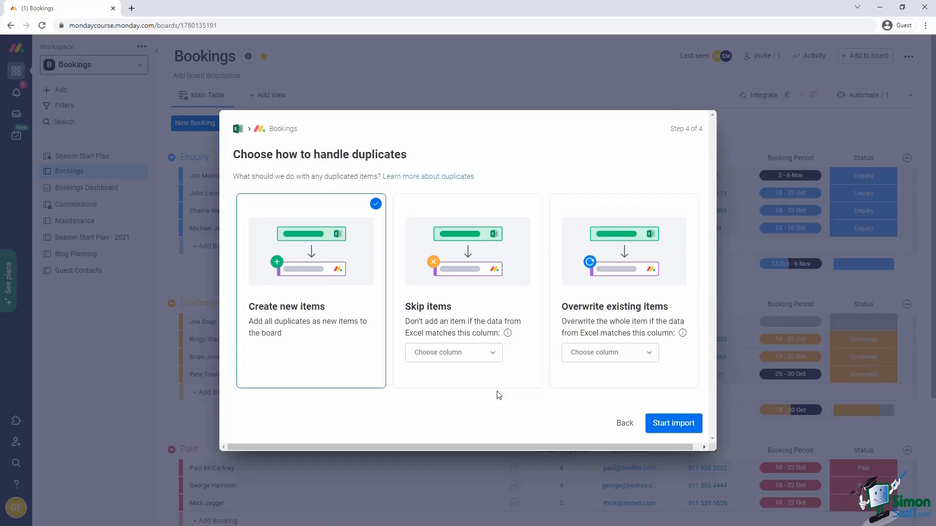
click(660, 424)
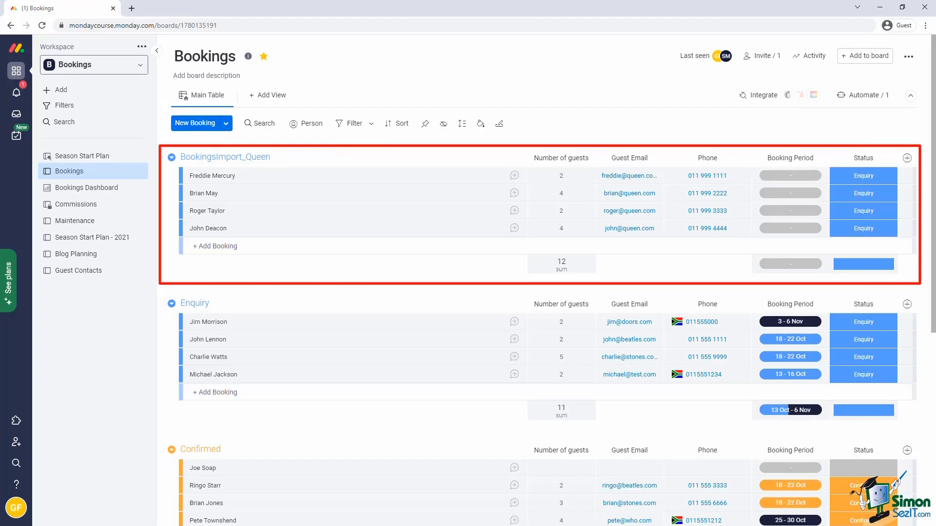
Move the four Queen bookings, Freddie Mercury through John Deacon, into the Enquiry group.
click(186, 175)
shift+click(187, 229)
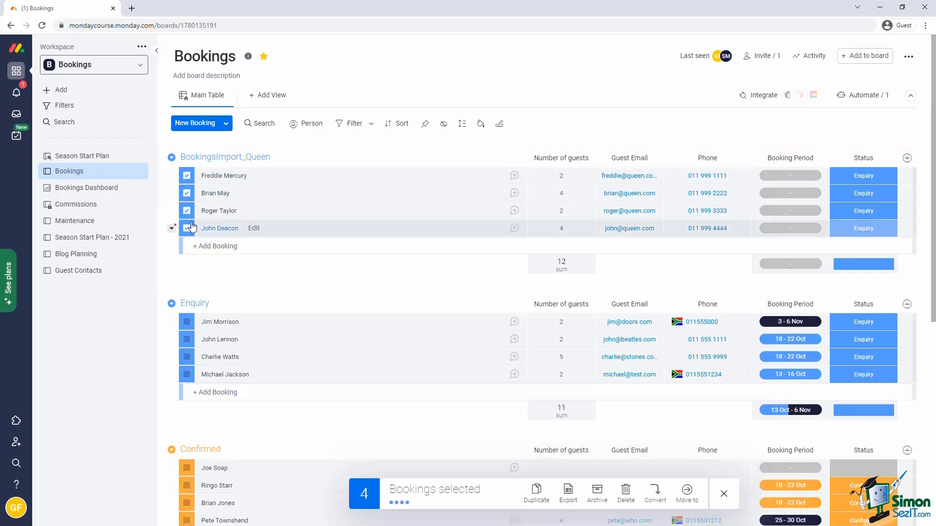
click(687, 491)
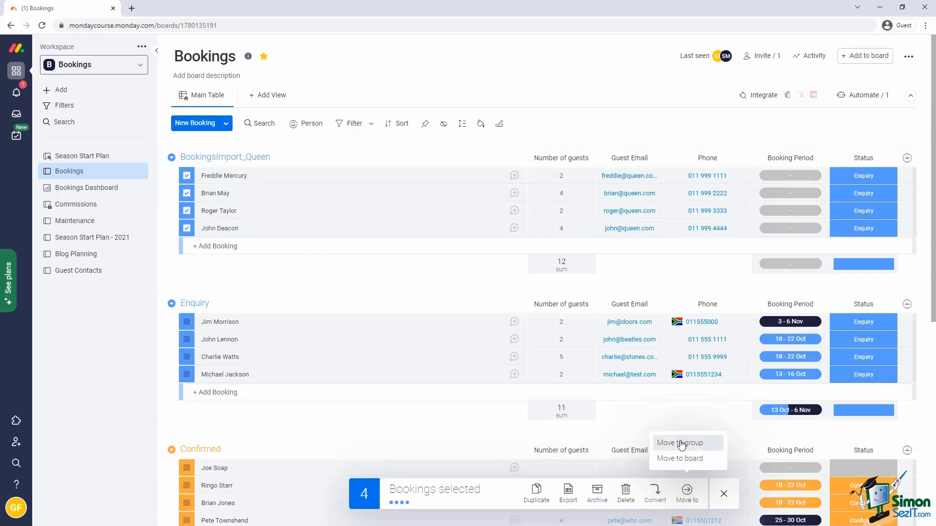
click(682, 444)
click(667, 389)
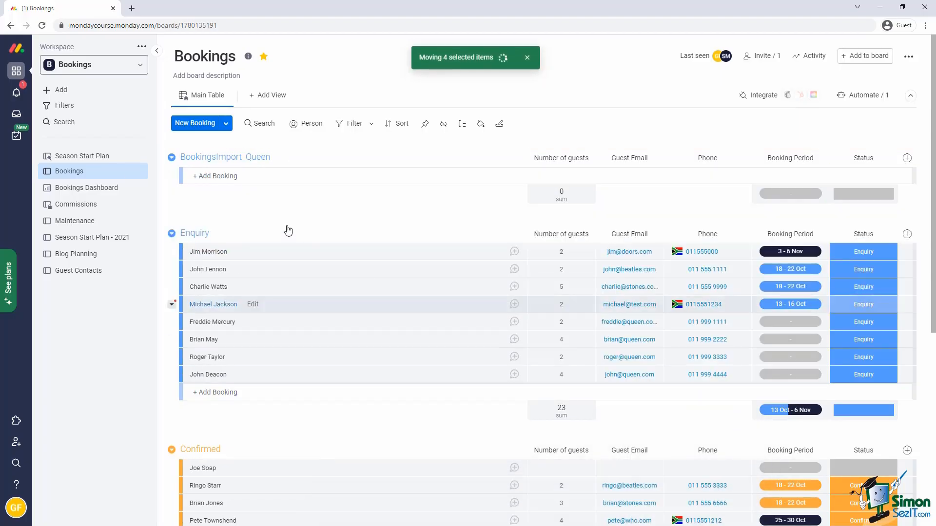
Delete the empty BookingsImport_Queen group.
click(172, 158)
click(196, 347)
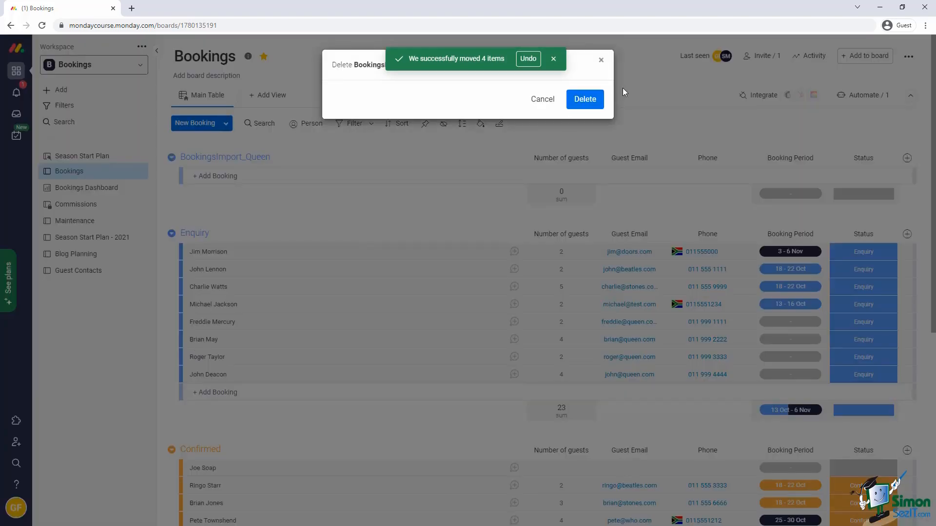
click(592, 99)
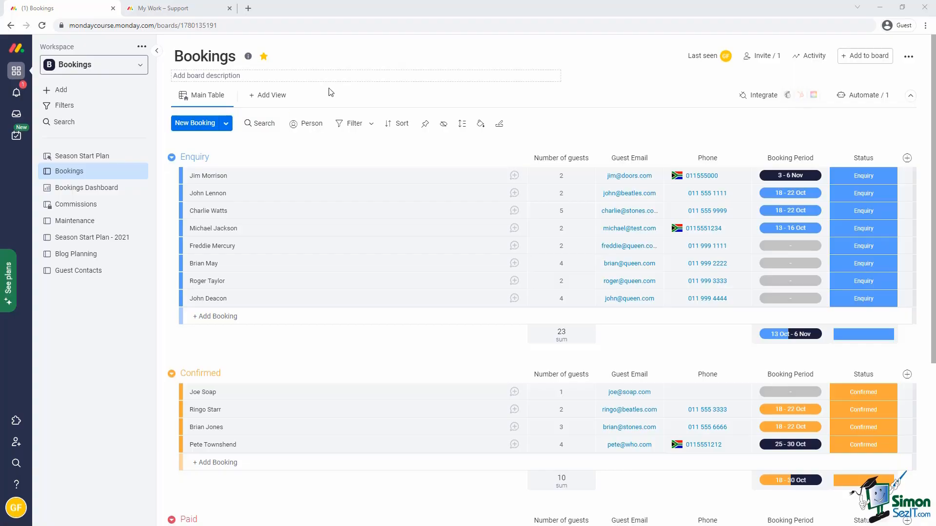
click(266, 124)
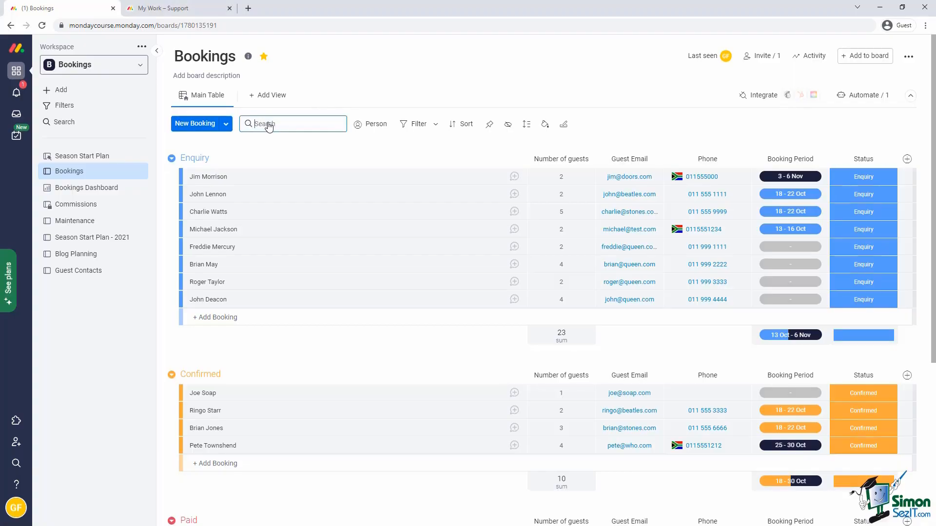
text(queen)
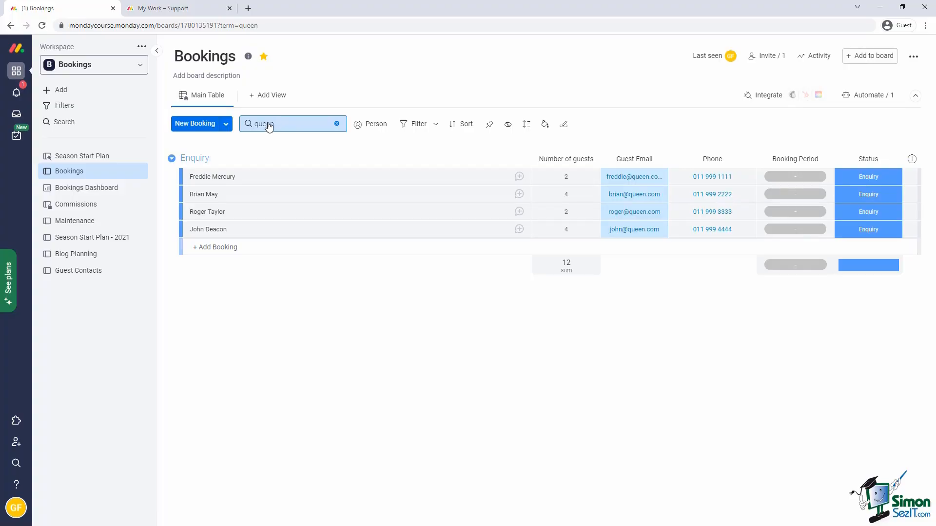
key(BackSpace)
key(BackSpace)
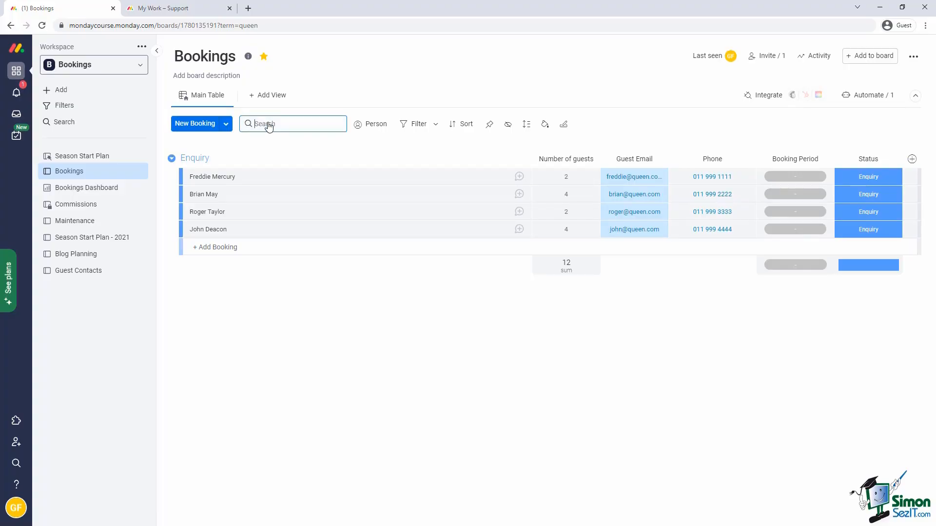
text(22)
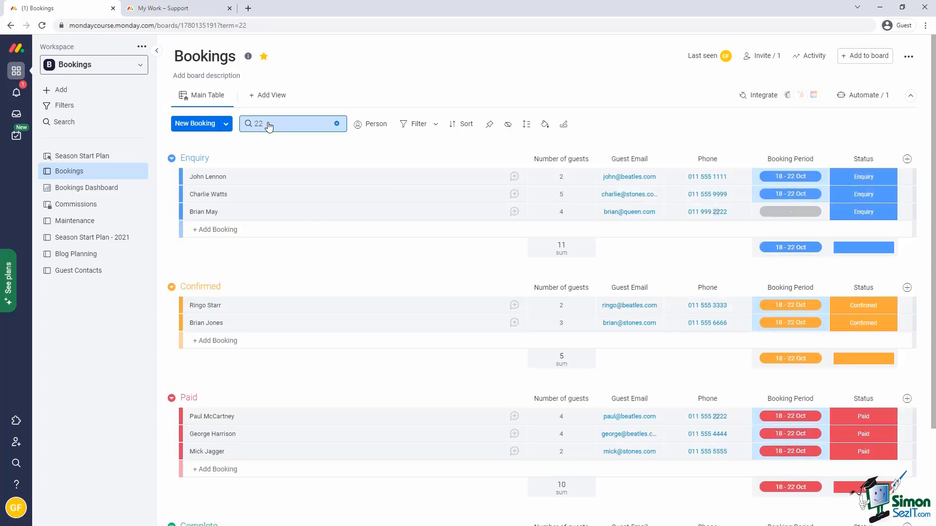
click(336, 124)
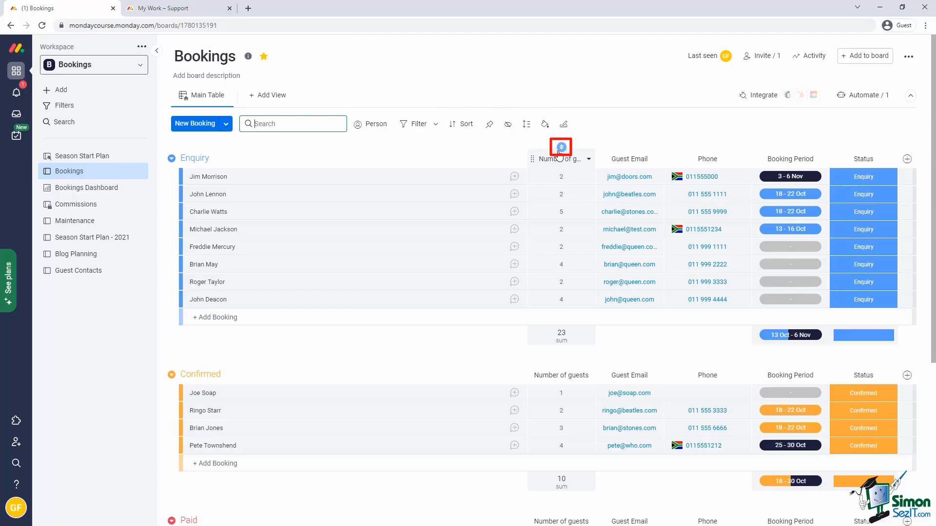
Sort by number of guests ascending, then descending, then back, and remove that sort.
click(561, 147)
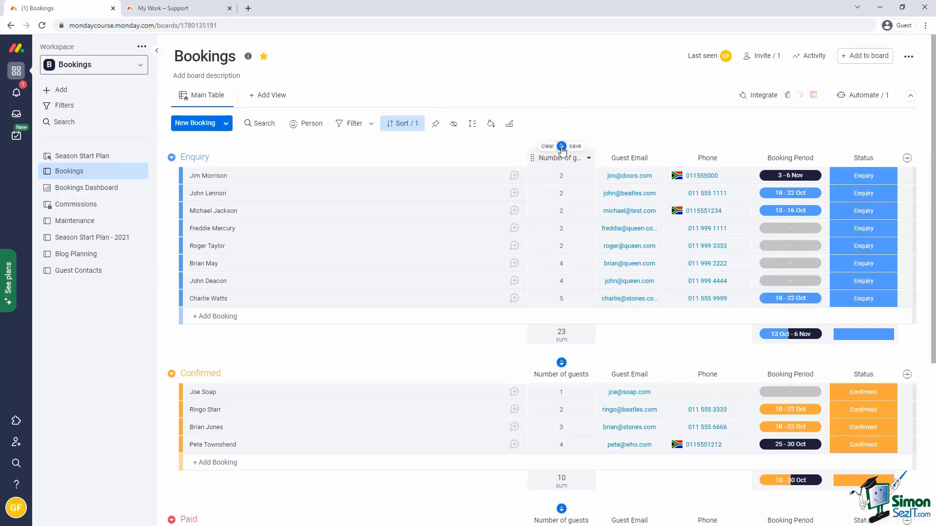
click(562, 147)
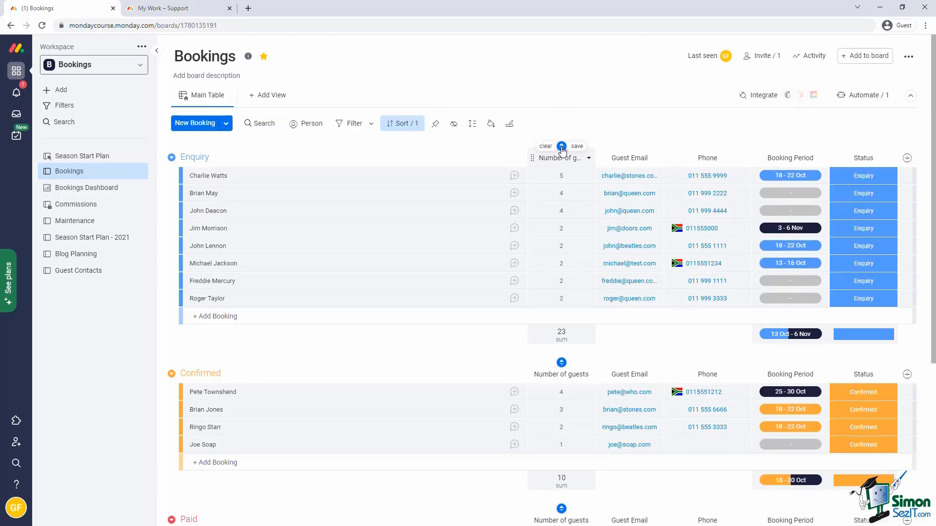
click(562, 147)
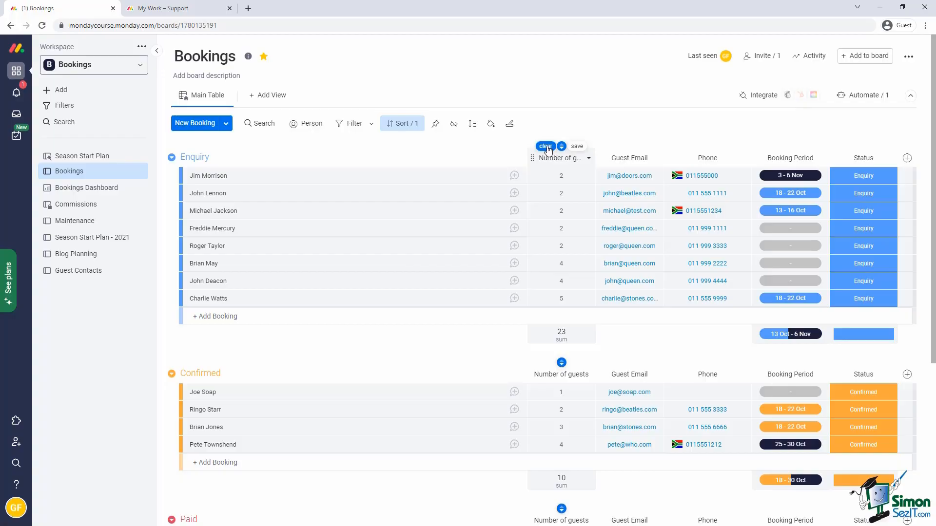
click(546, 147)
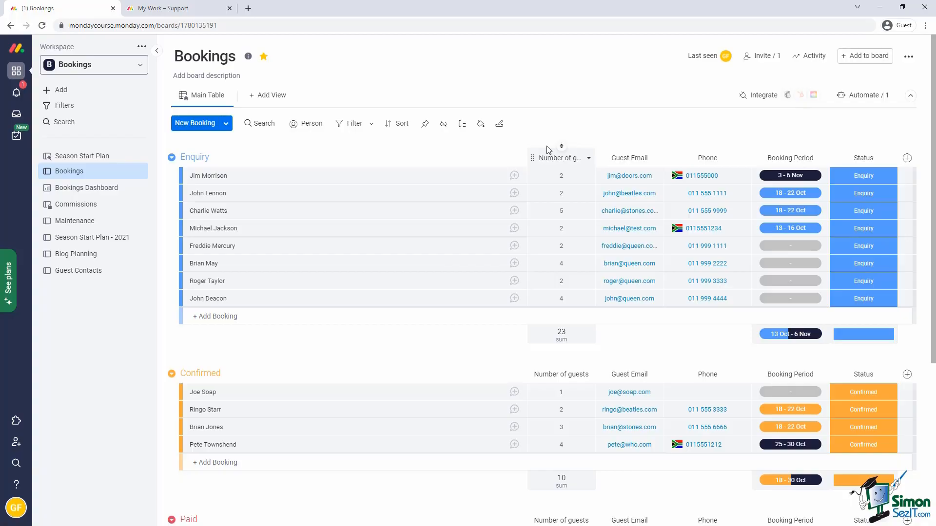
Add a Number of guests sort rule in the sort settings.
click(397, 123)
click(408, 216)
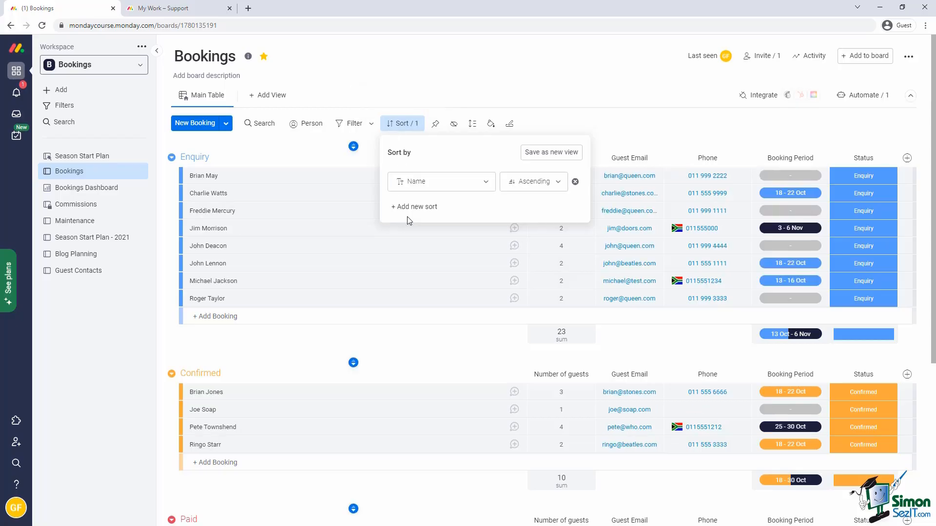
click(417, 187)
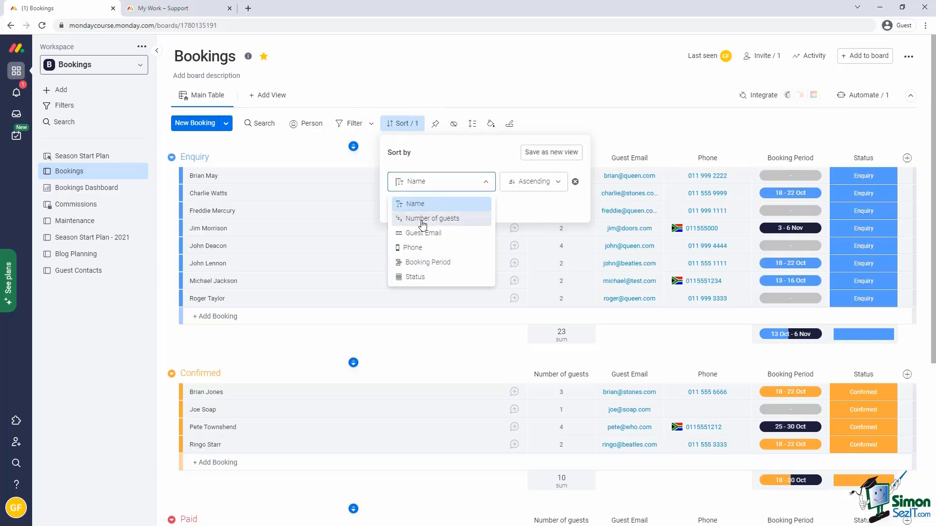
click(421, 218)
click(434, 206)
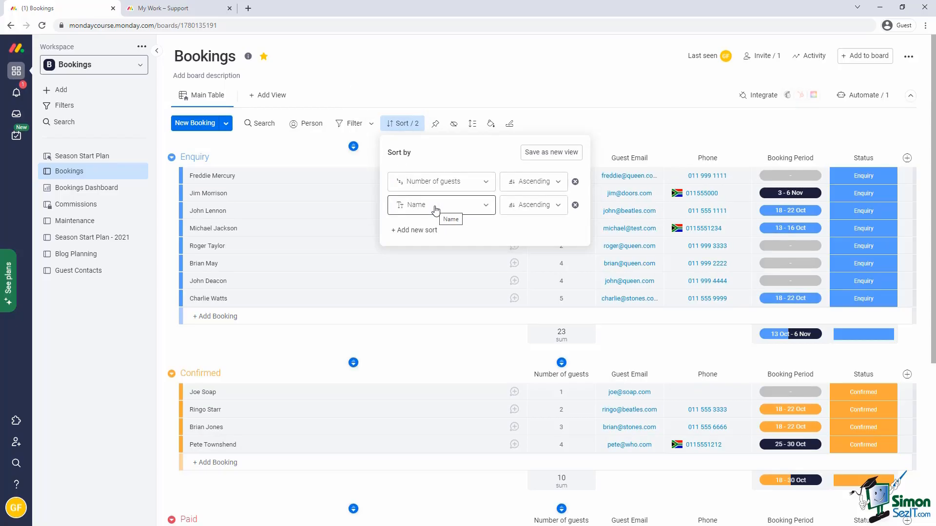
click(604, 142)
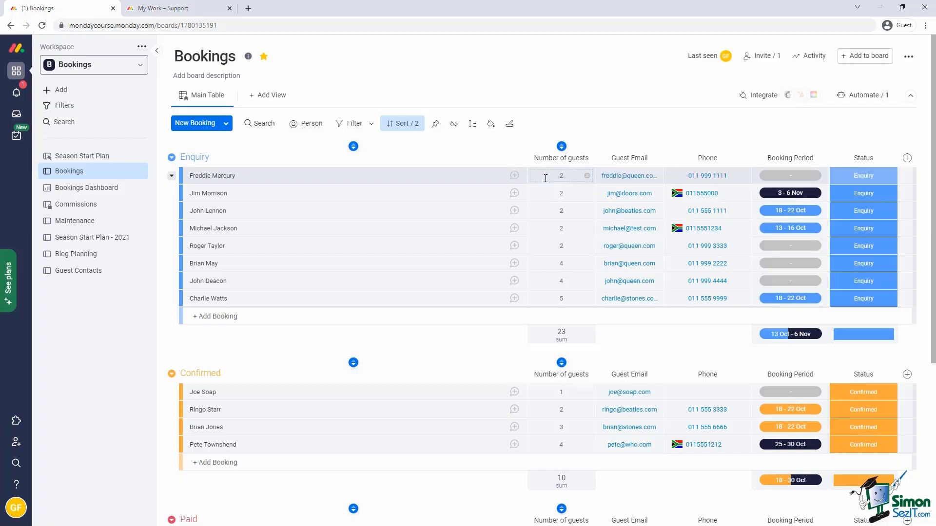
Remove both the Number of guests and Name sort rules.
click(402, 124)
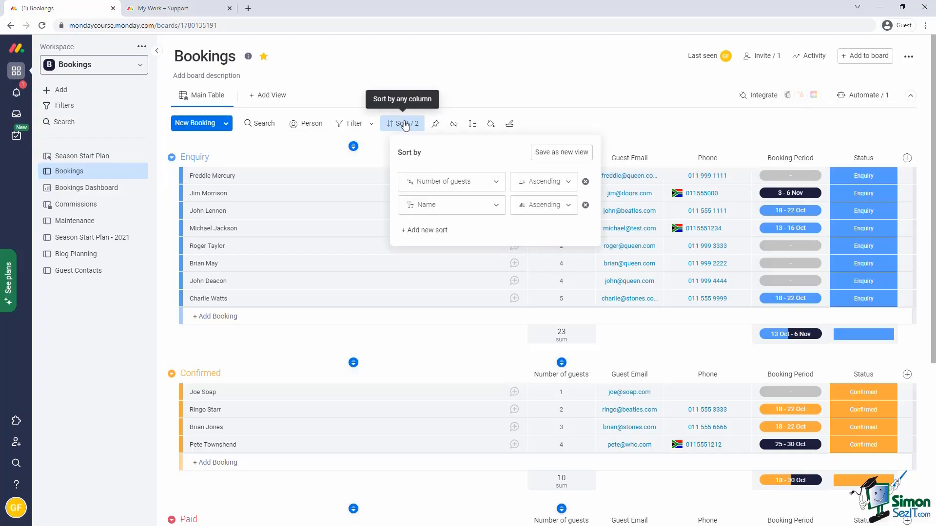
click(585, 183)
click(586, 183)
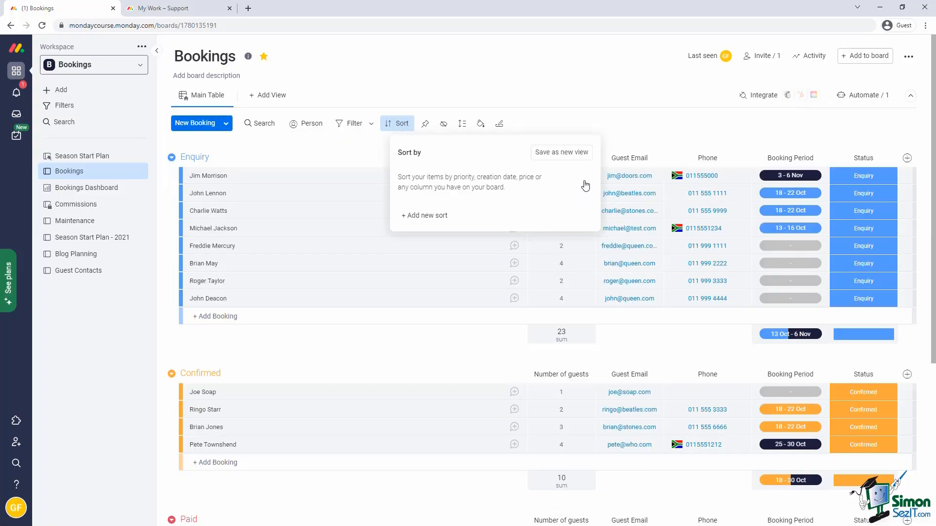
click(367, 148)
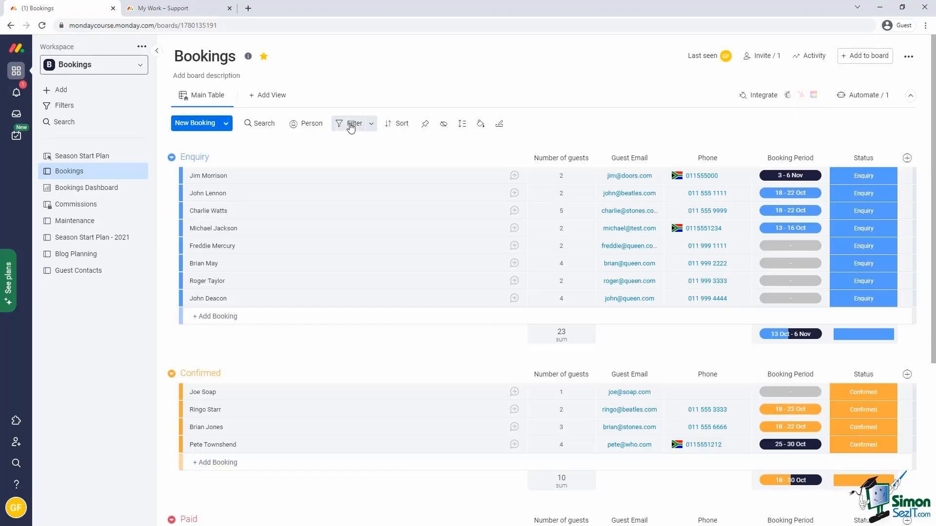
Quick-filter the board to bookings whose Booking Period is Blank.
click(351, 125)
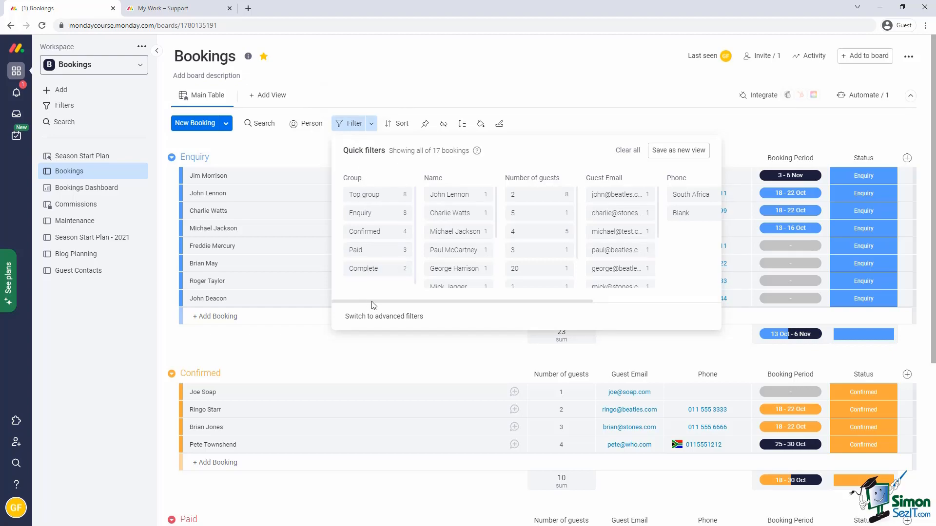
drag(369, 301, 520, 289)
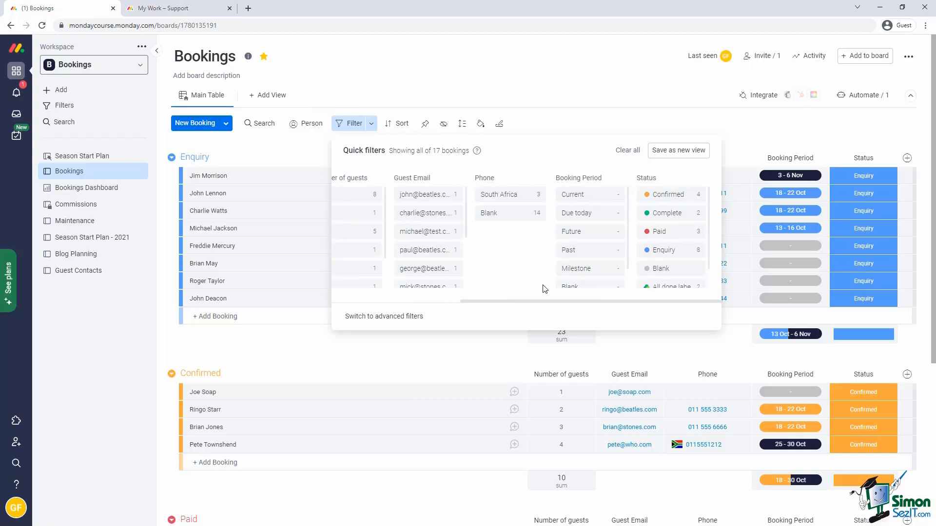
scroll(568, 258, down, 1)
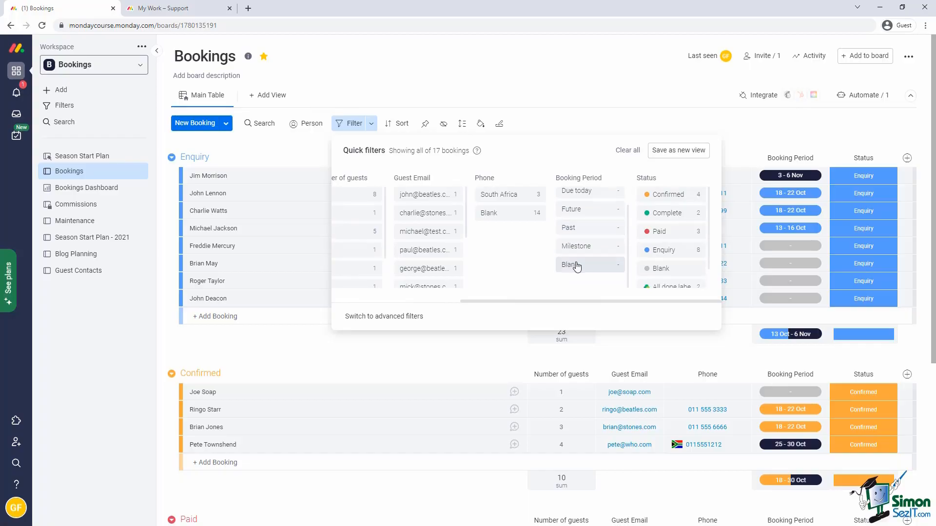
click(576, 266)
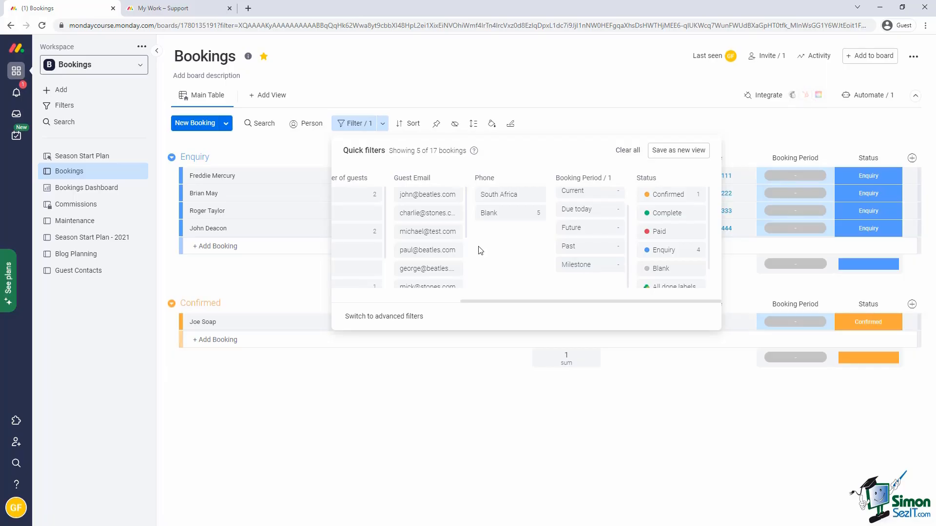
click(321, 148)
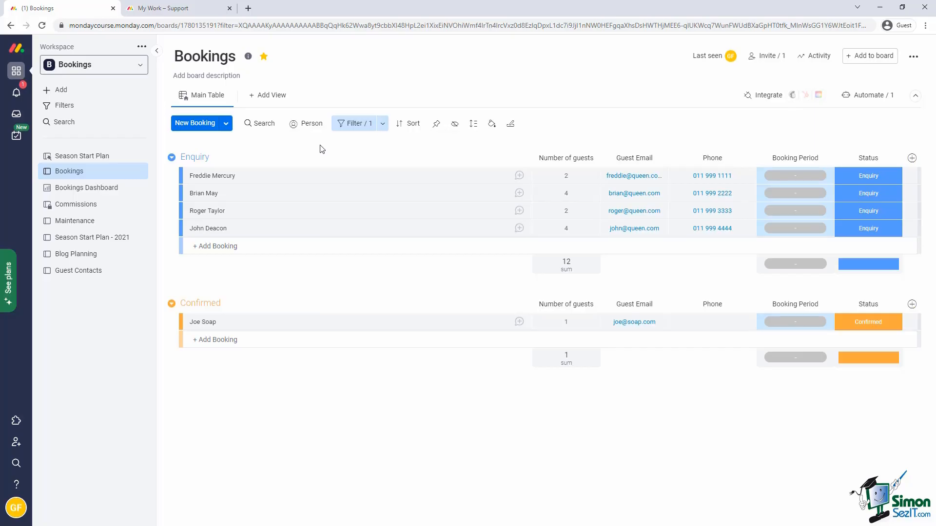
click(346, 126)
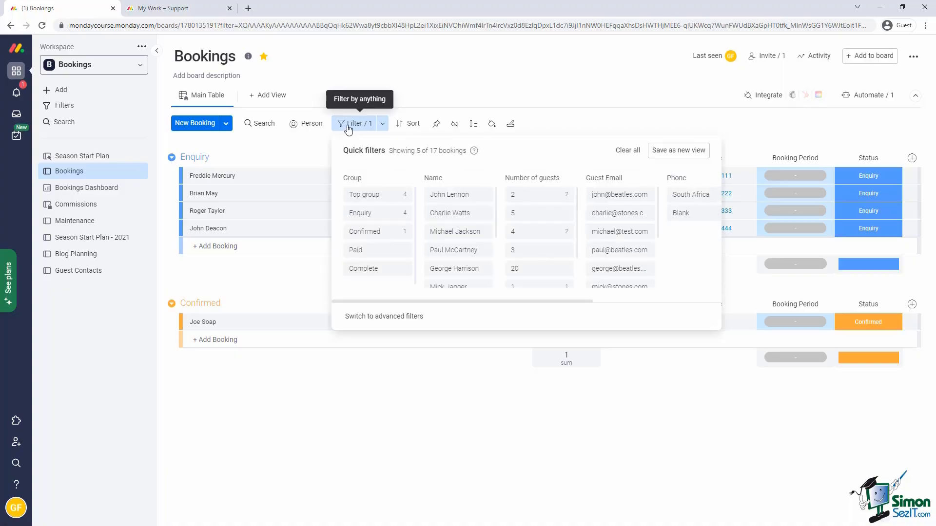
In advanced filters, replace the Blank condition with Number of guests >= 10.
click(396, 318)
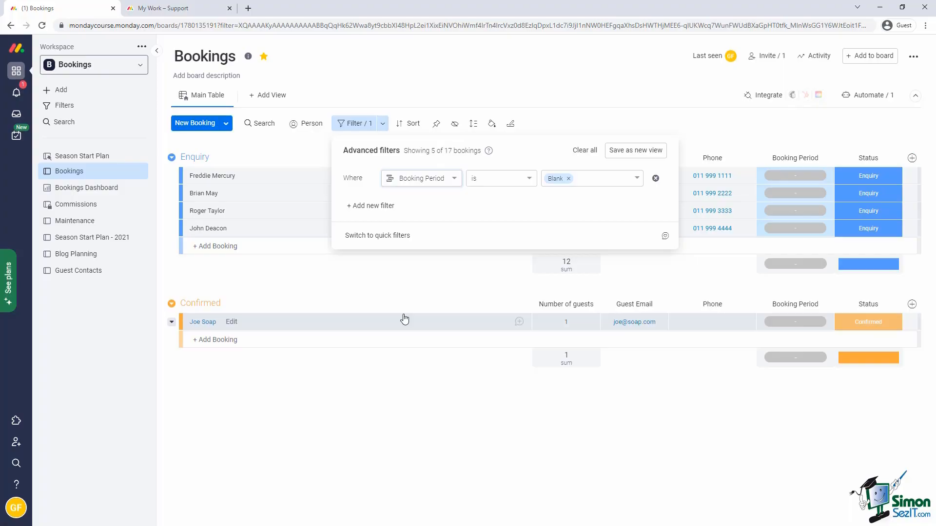
click(656, 181)
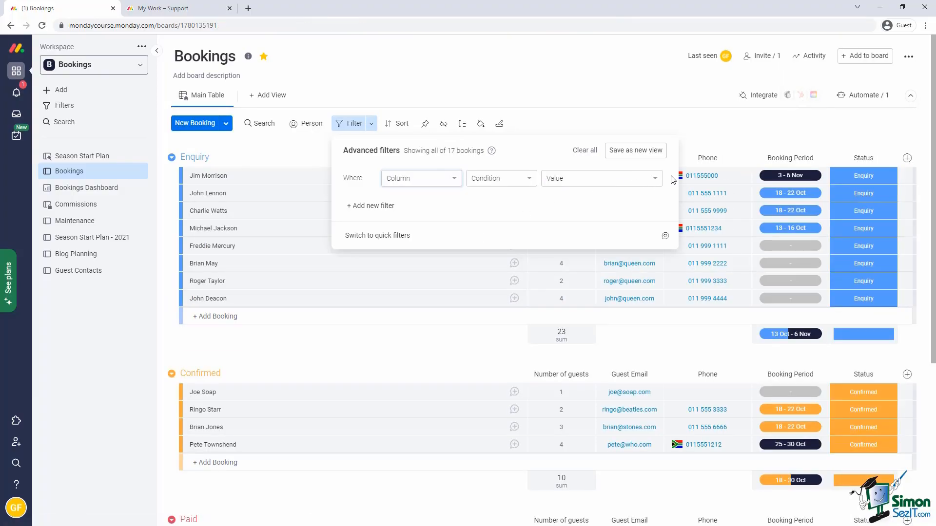
click(454, 180)
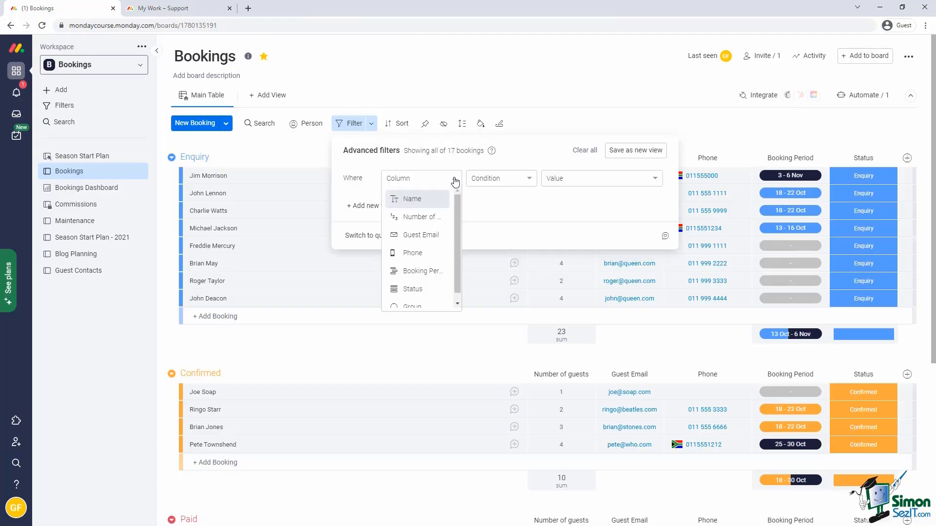
click(419, 217)
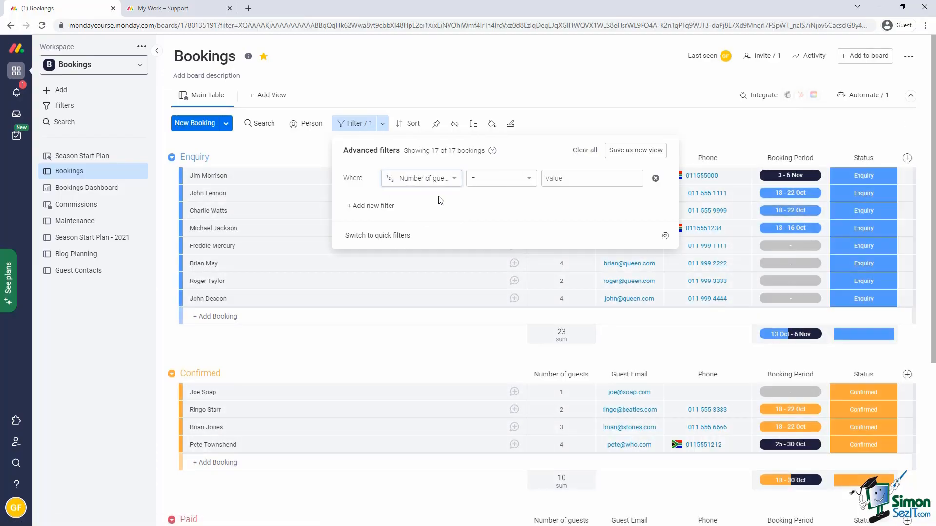
click(530, 180)
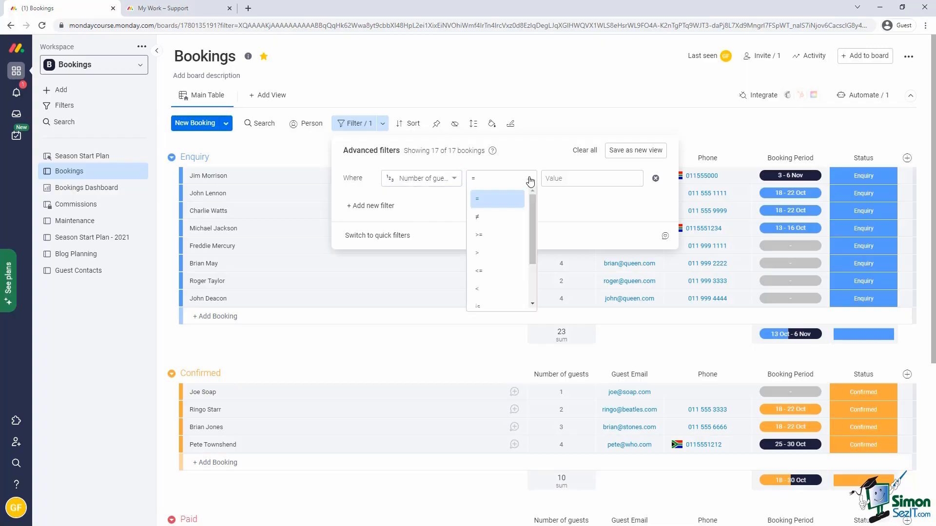
click(493, 236)
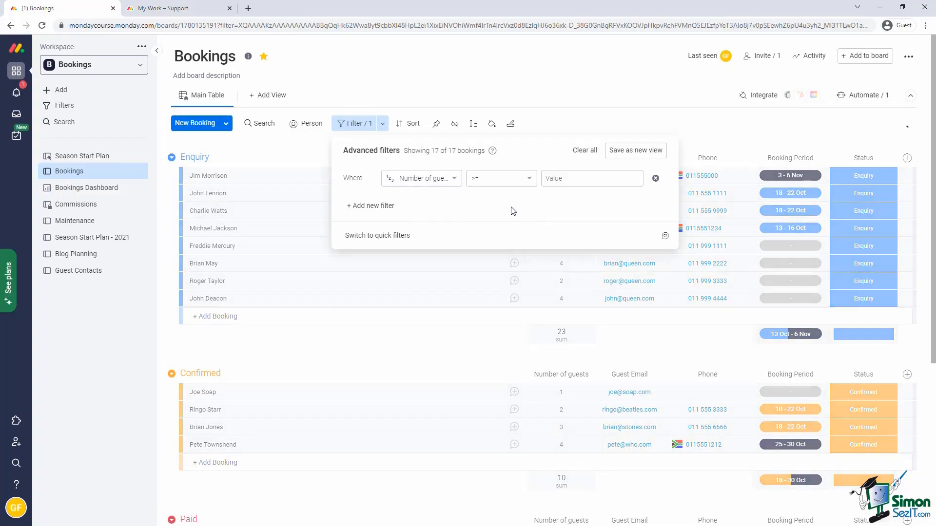
click(566, 181)
text(10)
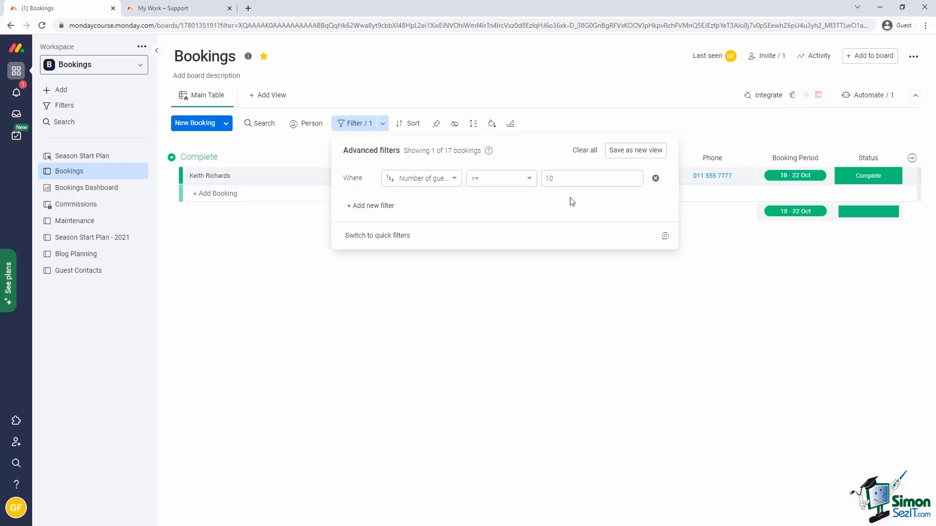
Add a second filter row joined with And, then switch to the Maintenance board.
click(349, 209)
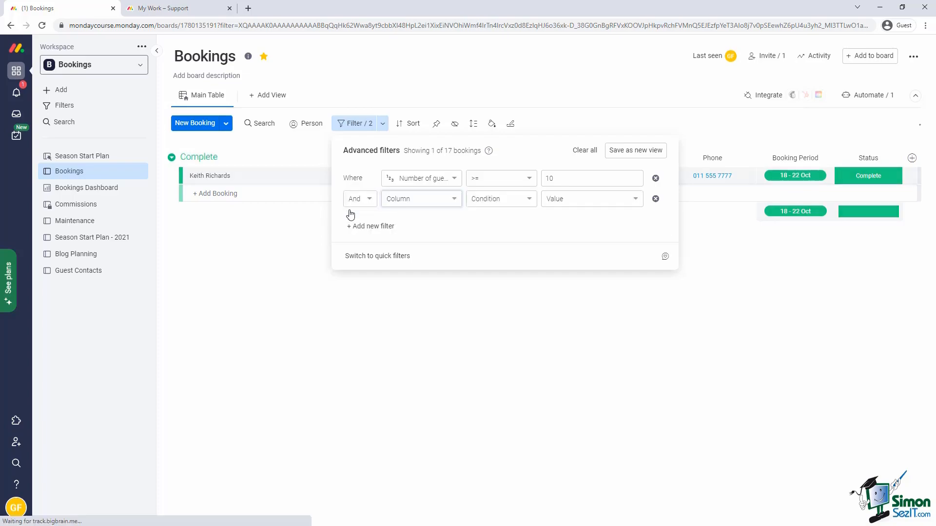
click(372, 200)
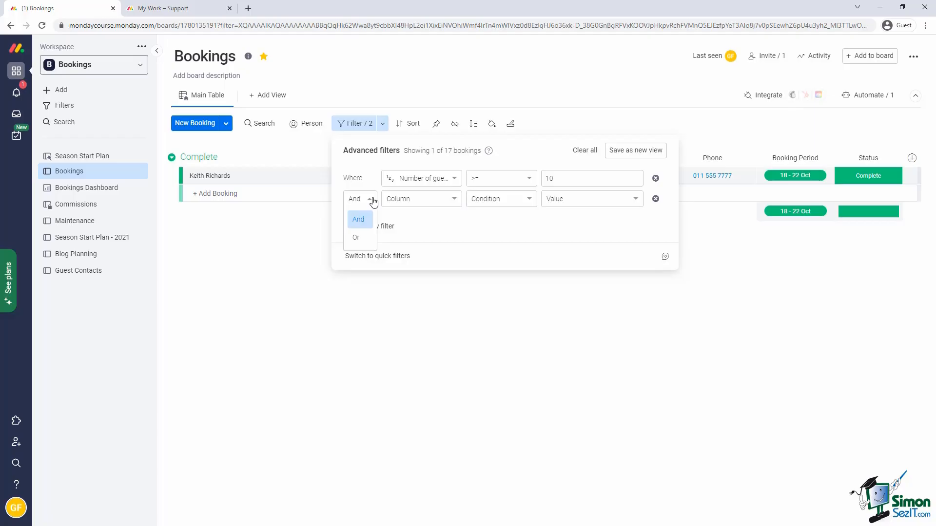
click(372, 200)
click(308, 148)
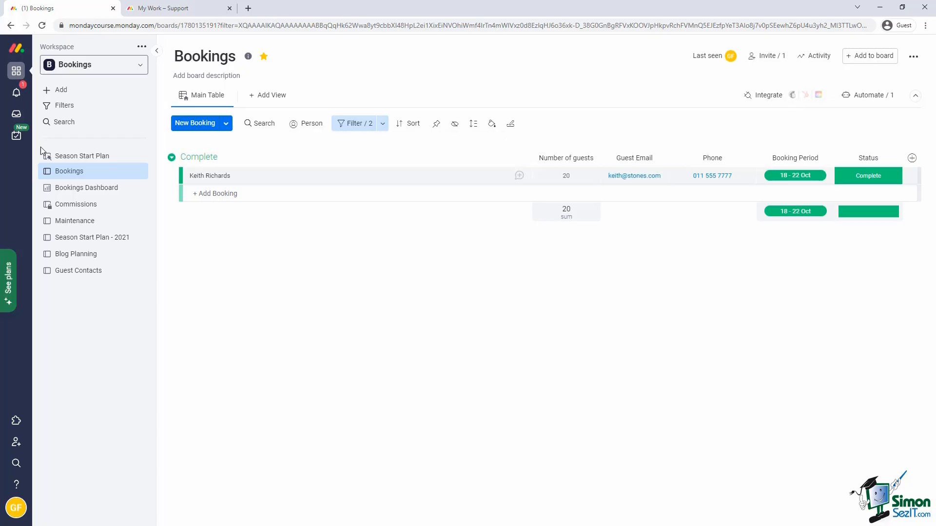
click(63, 225)
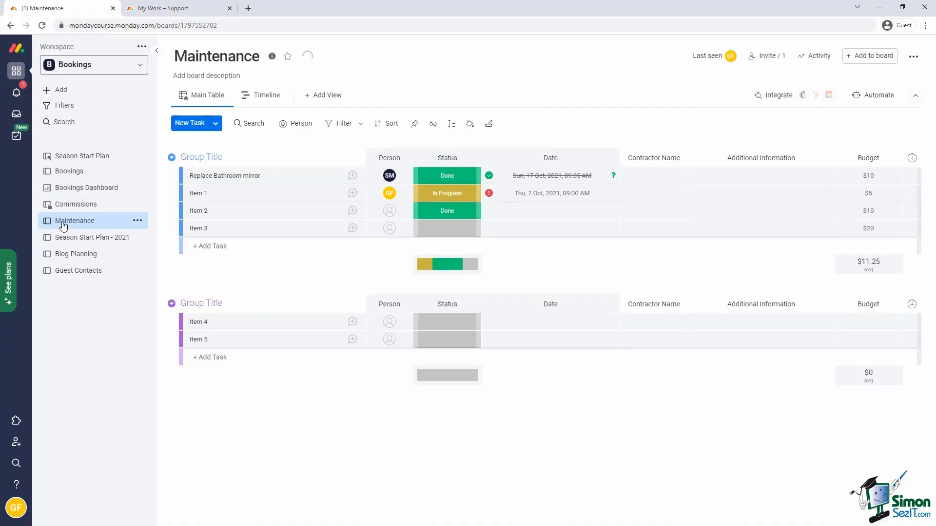
Use the Person quick filter to show only one team member's Maintenance tasks.
click(300, 126)
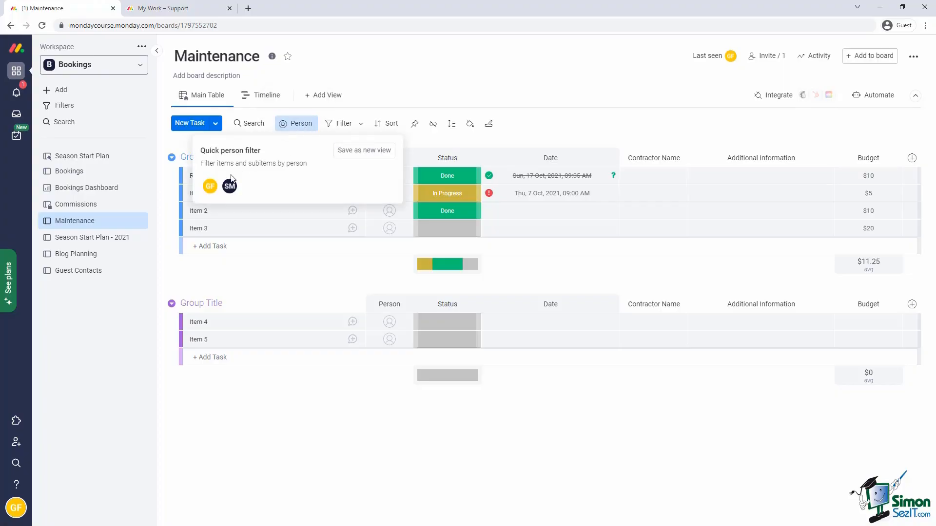
click(229, 187)
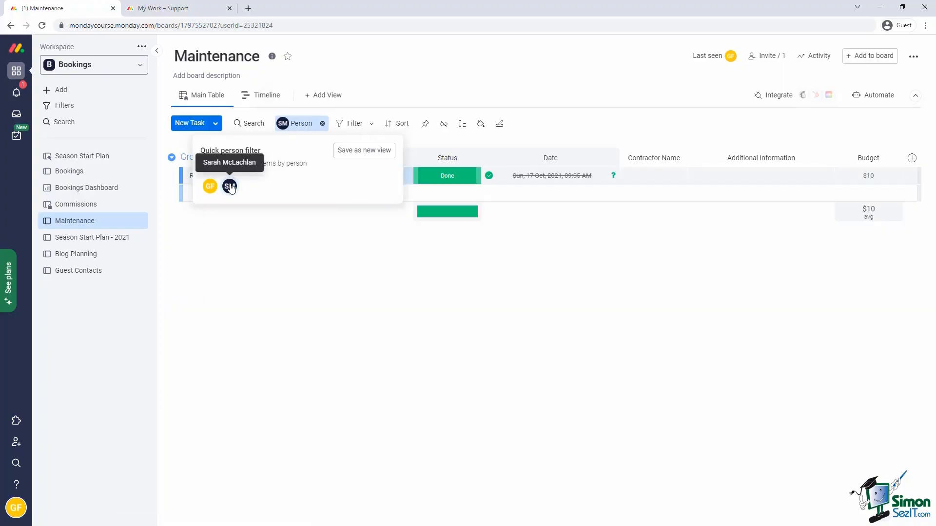
click(423, 145)
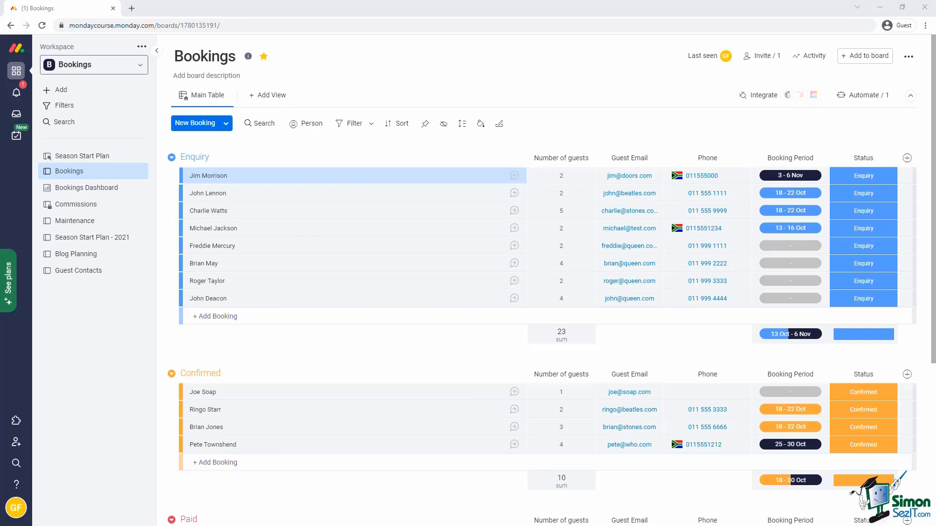
Add a Numbers column titled Number of Rooms.
click(907, 158)
click(863, 229)
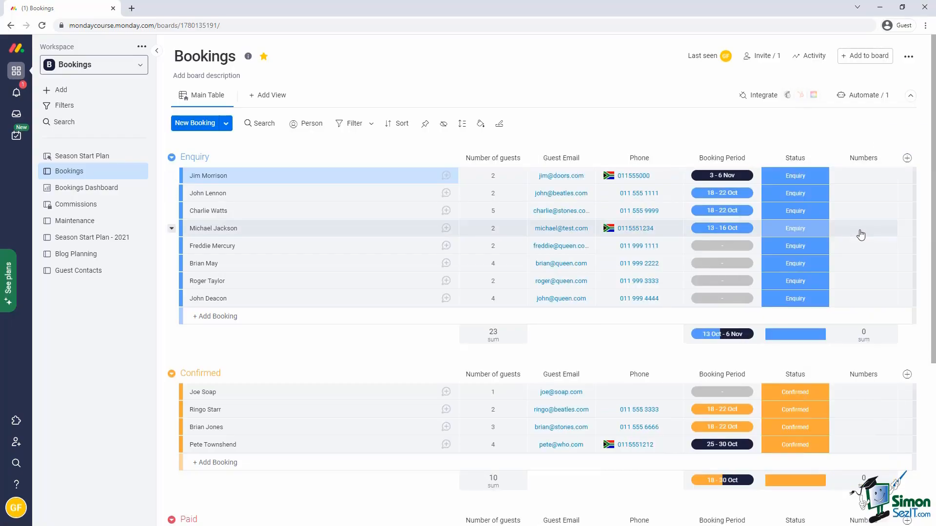
click(877, 157)
text(Number of Rooms)
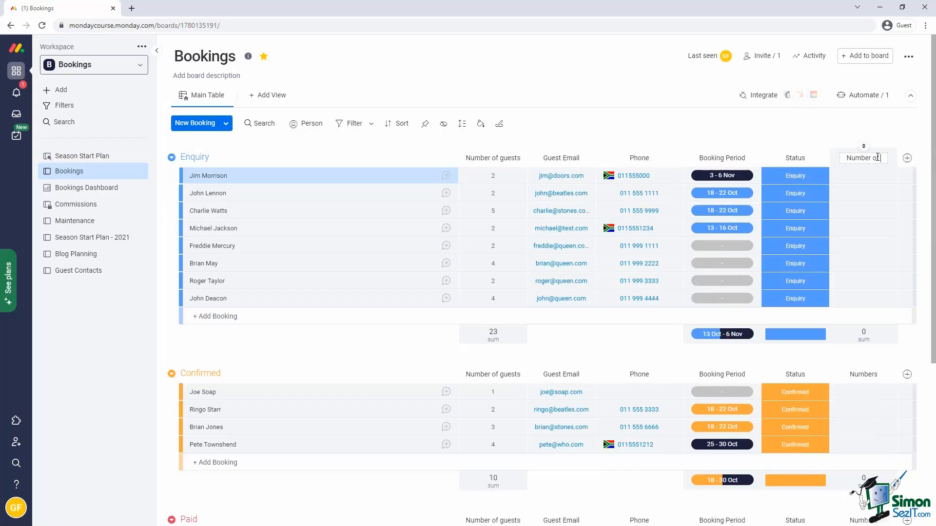
Add a checkbox column titled Airport Transfer.
click(907, 158)
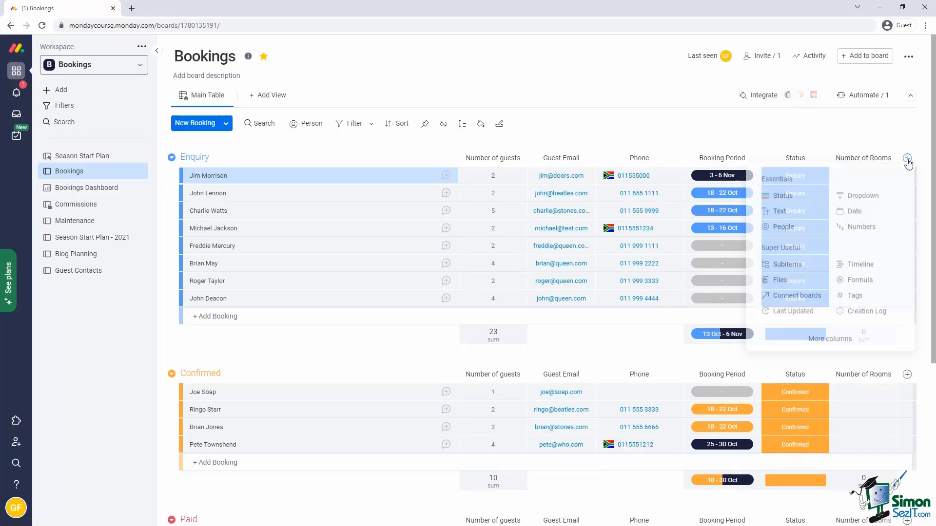
click(825, 341)
text(checkbox)
click(291, 188)
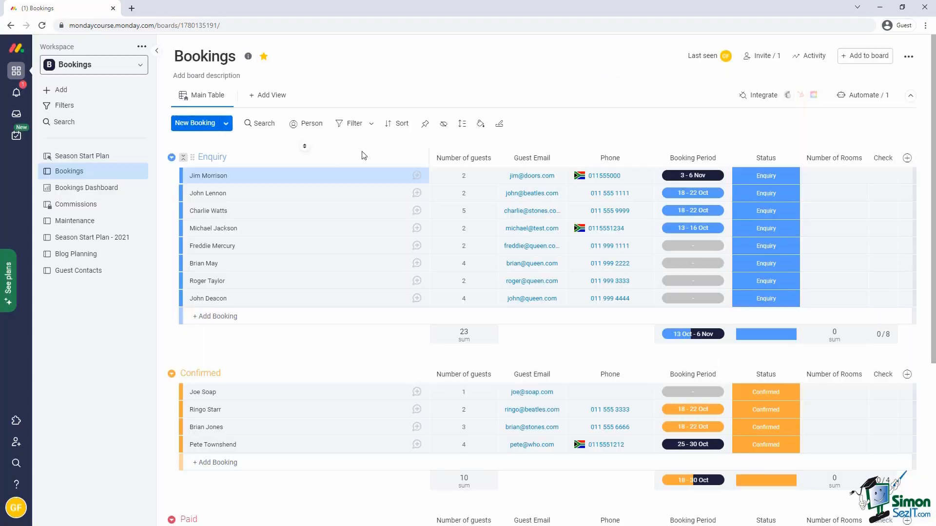
click(881, 158)
text(Transfer)
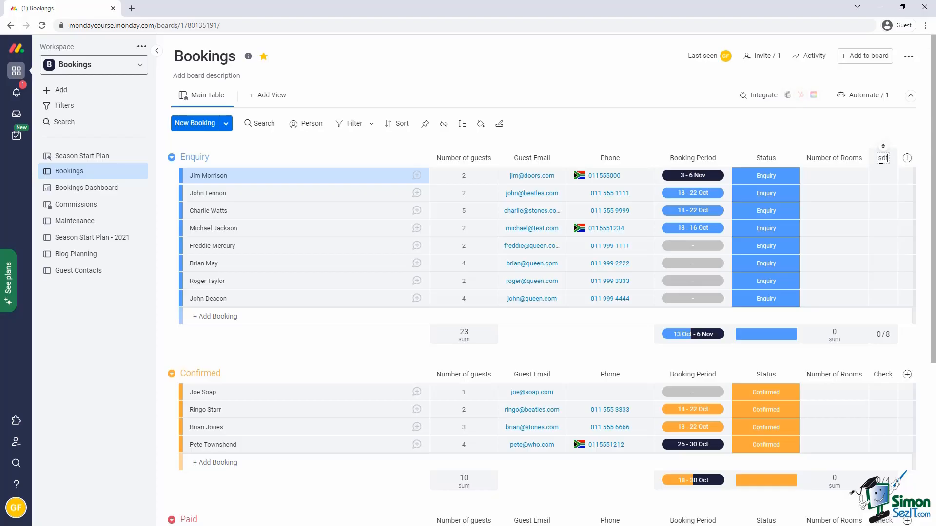
click(863, 137)
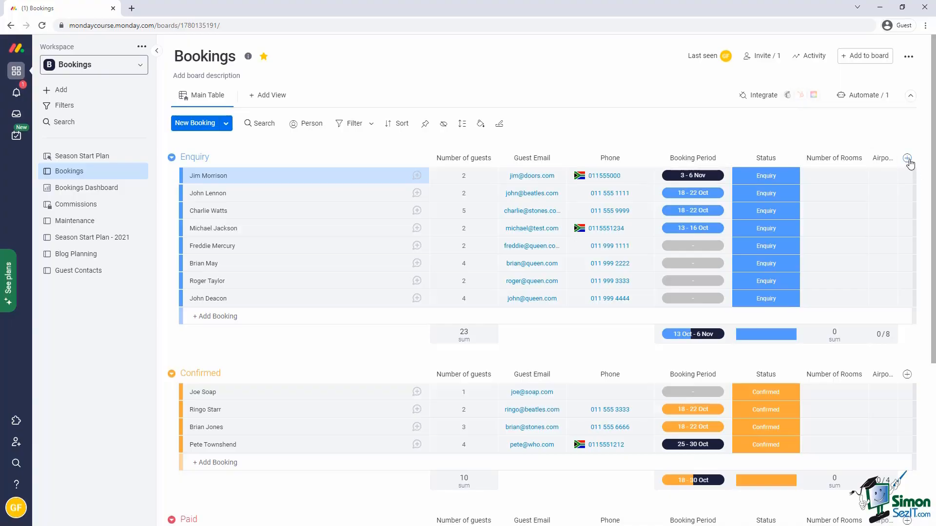
Duplicate the Airport Transfer column and rename the copy Smoker.
click(891, 159)
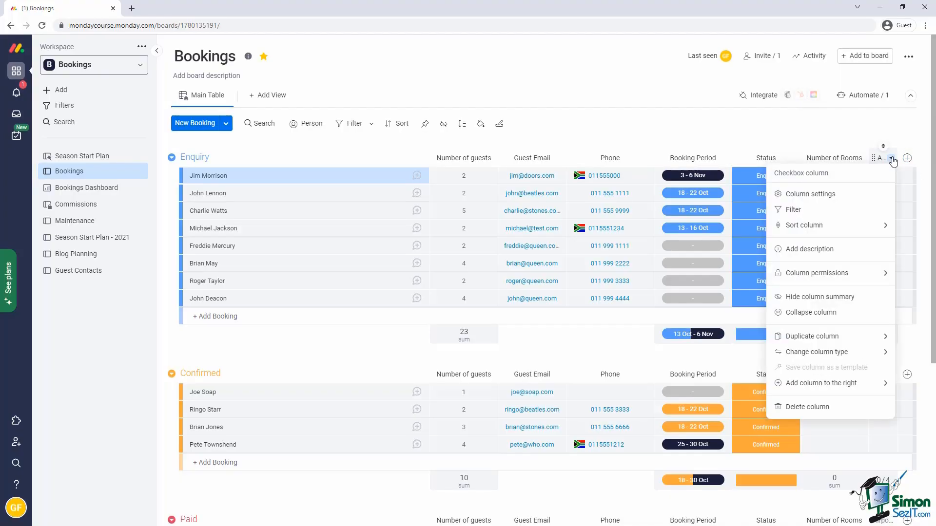
mouse_move(809, 336)
click(716, 340)
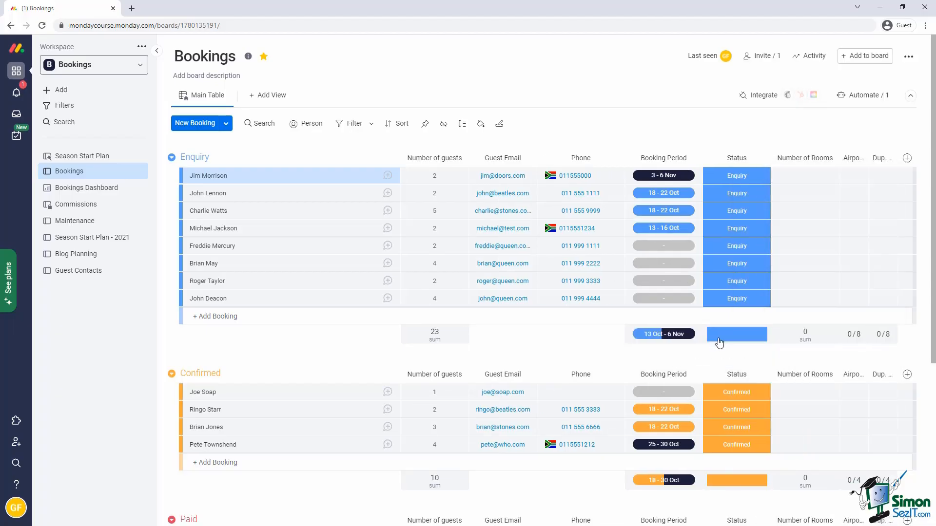
click(880, 159)
text(Smo)
text(tel)
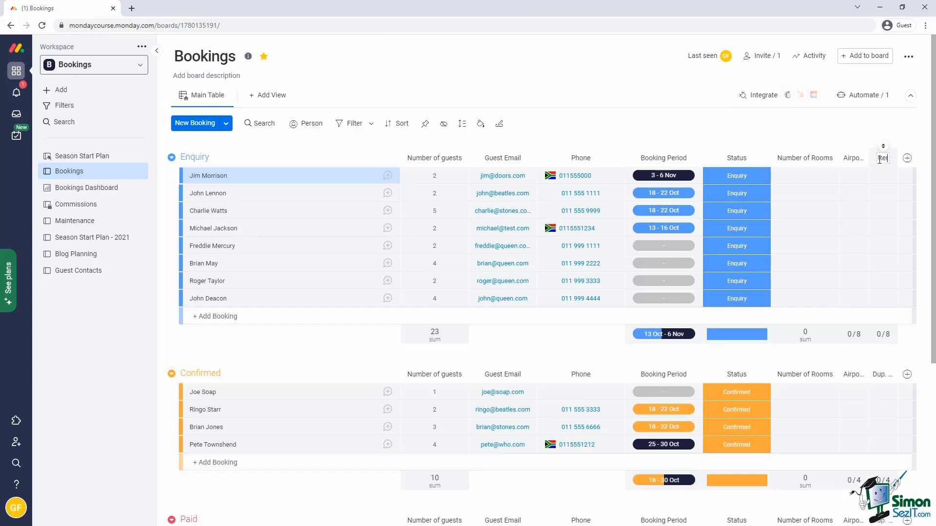
key(Return)
Duplicate Smoker as a Wheelchair column and add a new Status column.
click(891, 158)
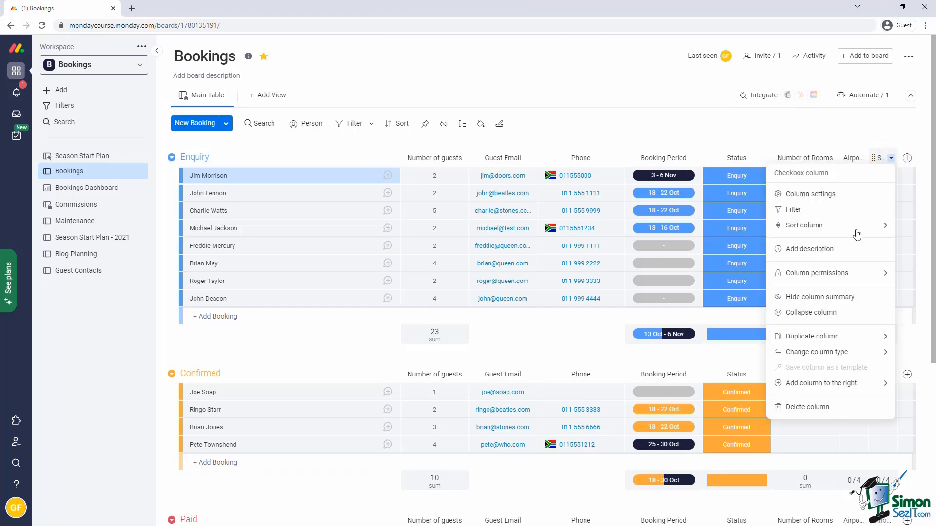
mouse_move(828, 336)
click(711, 340)
click(882, 158)
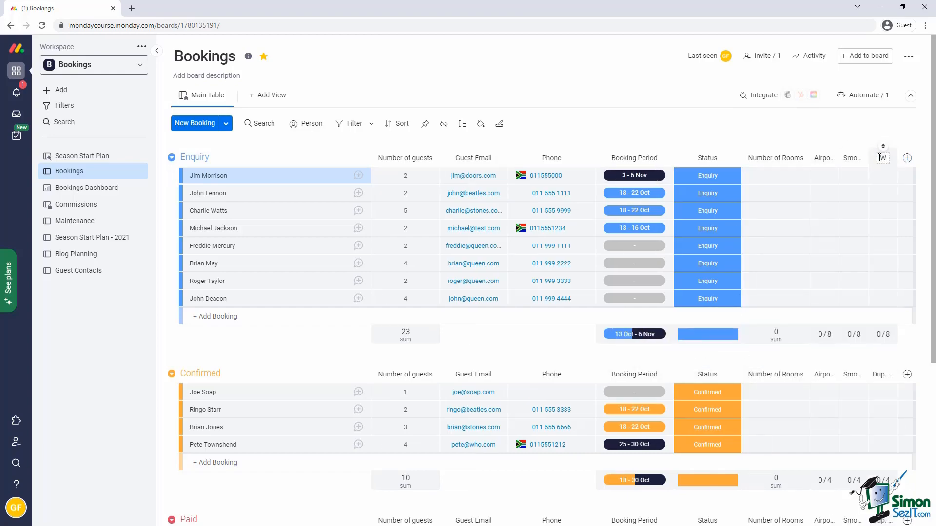
text(Wheelchair)
key(Return)
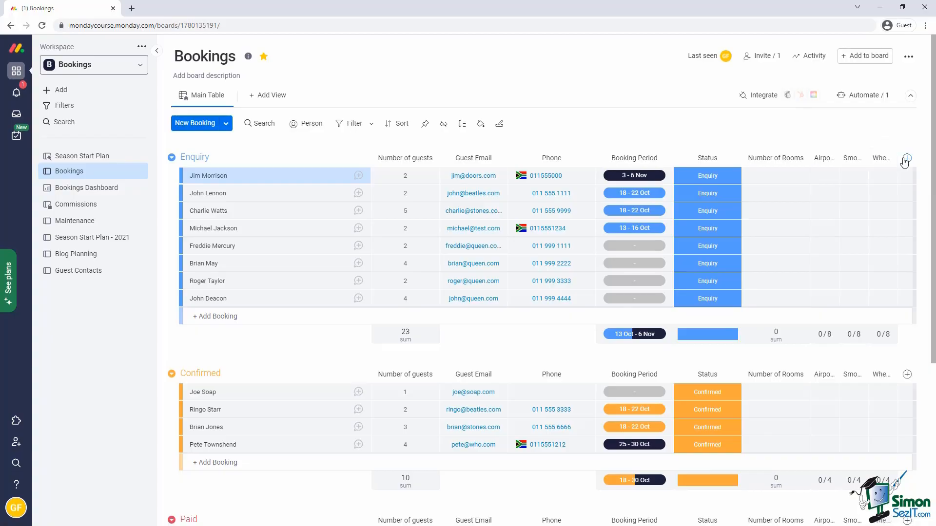
click(906, 159)
click(782, 199)
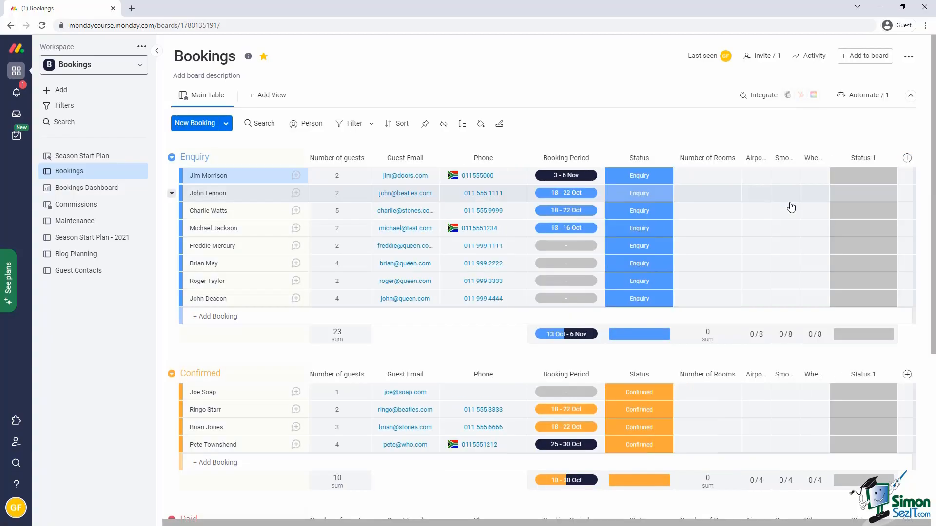
Rename the Status 1 column to Booking Platform.
click(863, 158)
key(ctrl+a)
key(BackSpace)
text(Booking Platform)
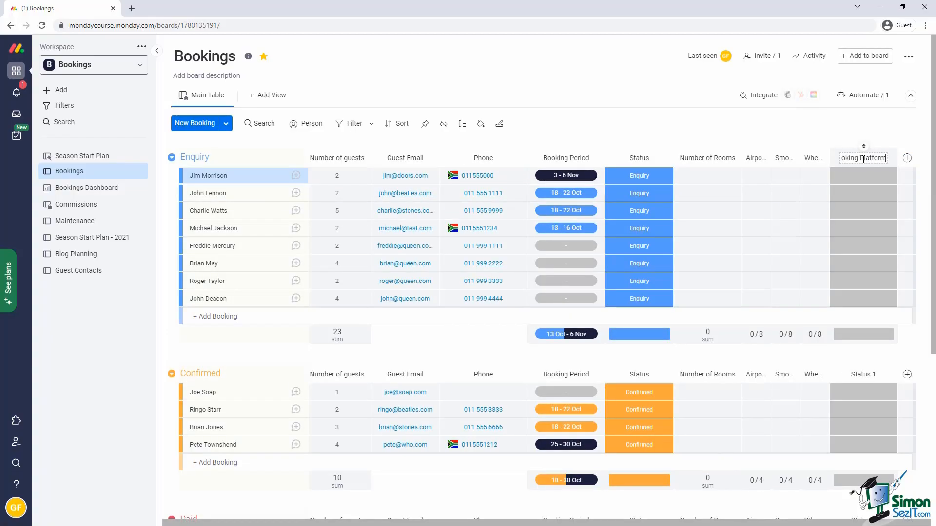
key(Return)
Set Booking Platform labels to AirBnb, VRBO and Booking.com, deleting the blank spares.
click(884, 180)
click(823, 326)
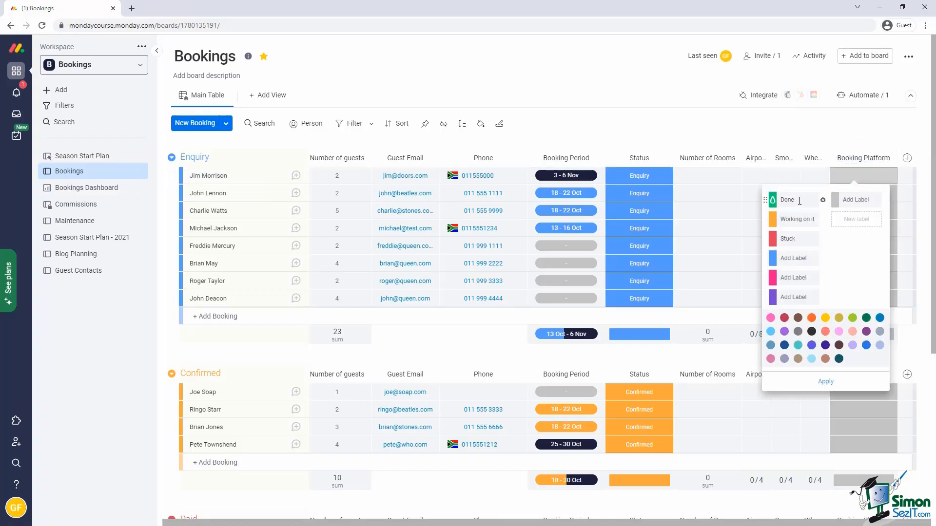
click(800, 201)
text(AirBnb)
click(795, 218)
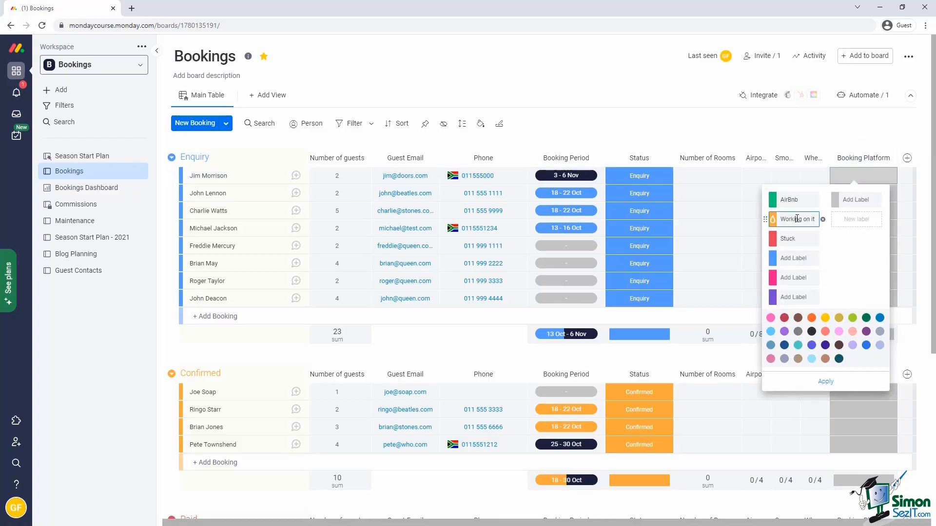
key(ctrl+a)
text(VRBO)
click(795, 239)
key(ctrl+a)
text(Bo)
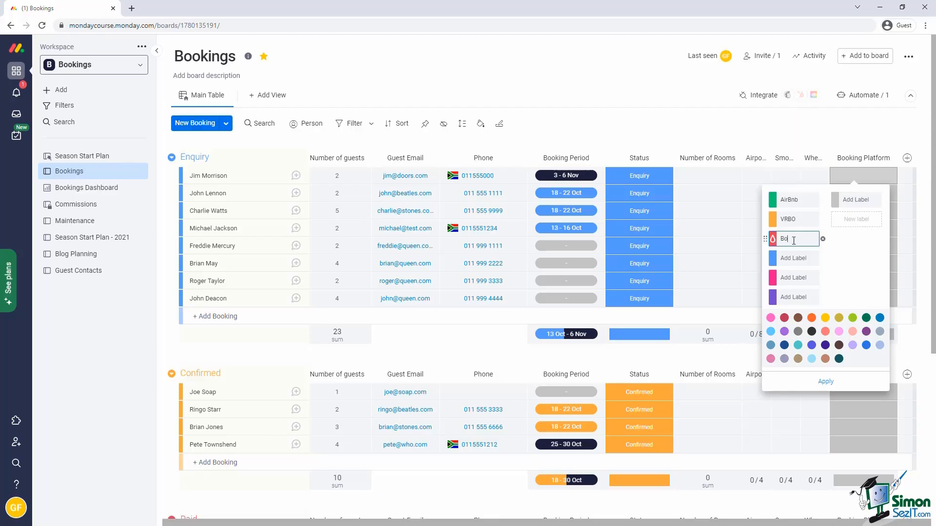
text(oking.com)
click(823, 259)
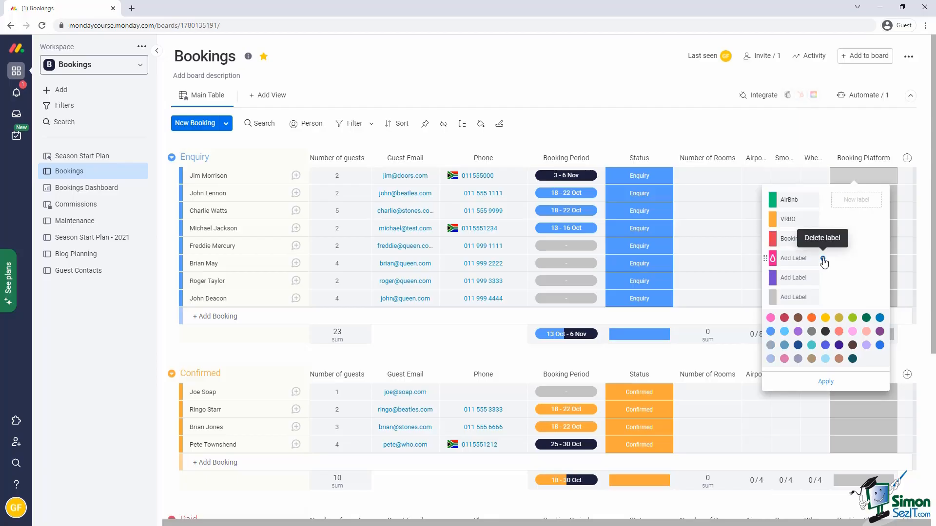
click(823, 259)
click(925, 259)
click(897, 449)
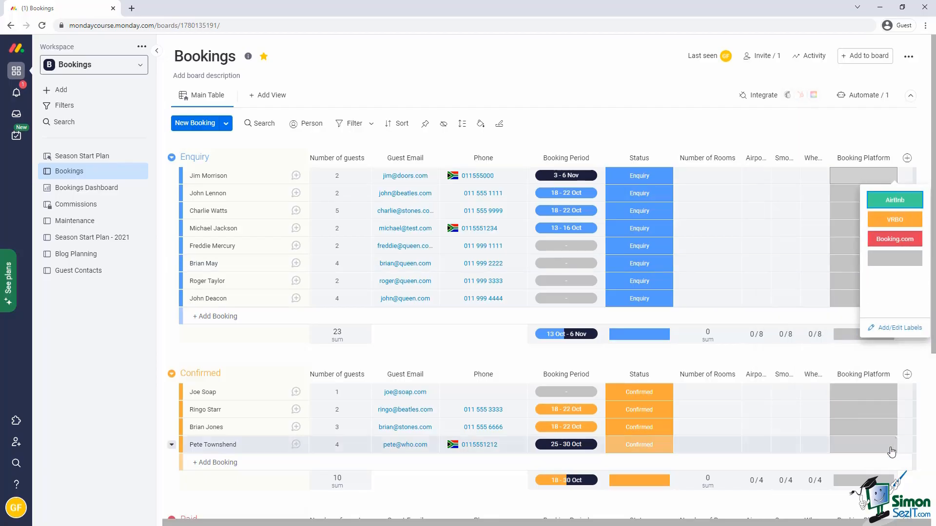
Add a text column titled Special Diet.
click(907, 158)
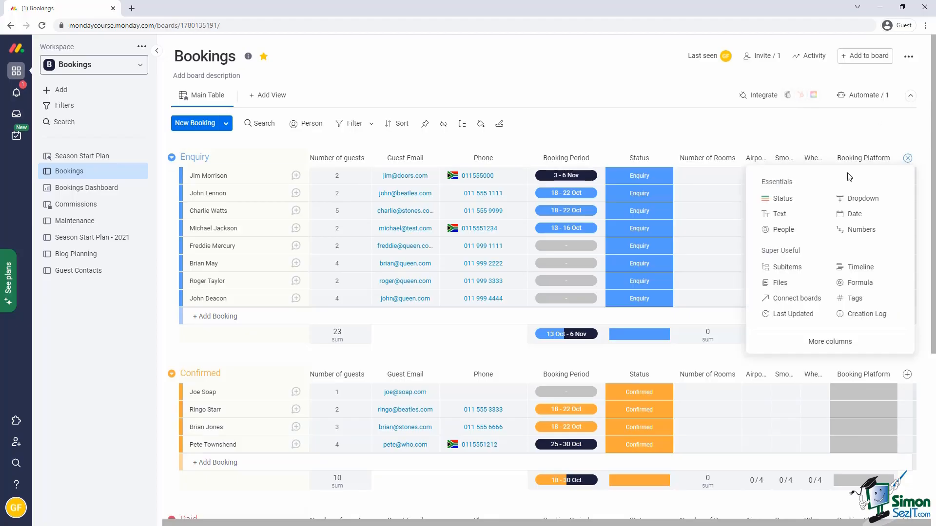
click(779, 214)
text(S)
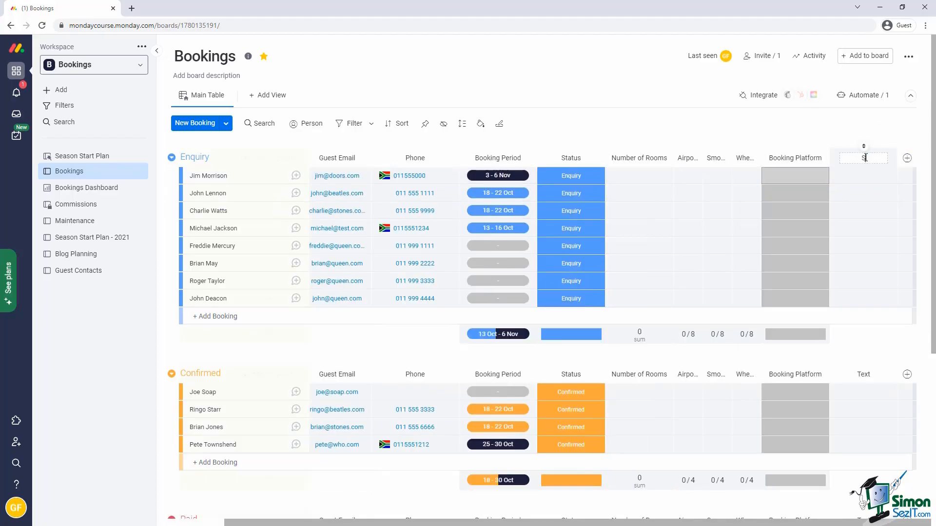
text(pecial Diet)
click(857, 132)
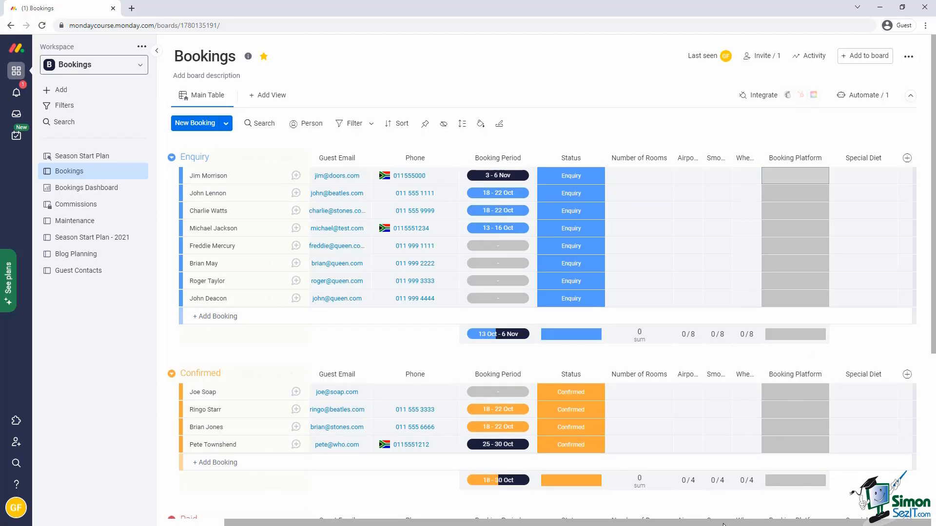
mouse_move(731, 524)
mouse_down()
mouse_move(533, 511)
mouse_move(735, 525)
mouse_up()
Widen Airport Transfer and describe Smoker as 'Guest requires a room where smoking is allowed'.
drag(702, 155, 730, 156)
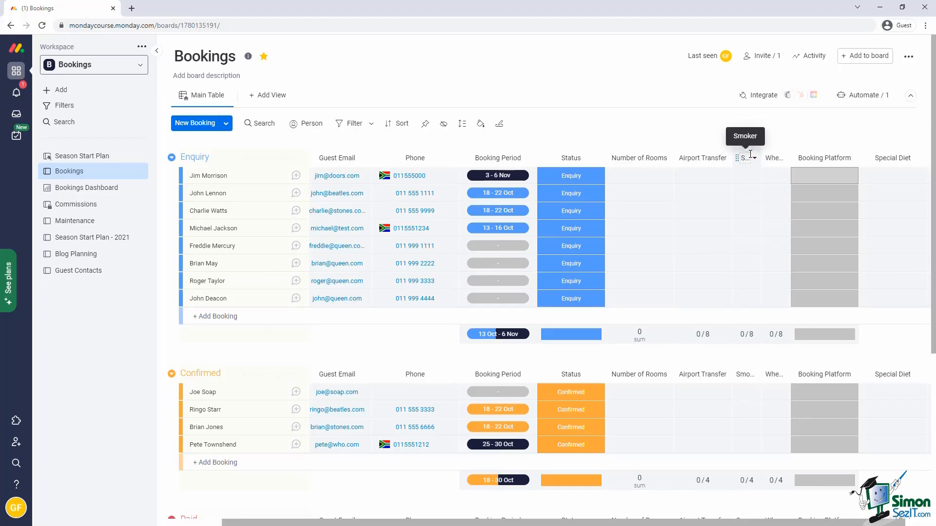
click(754, 157)
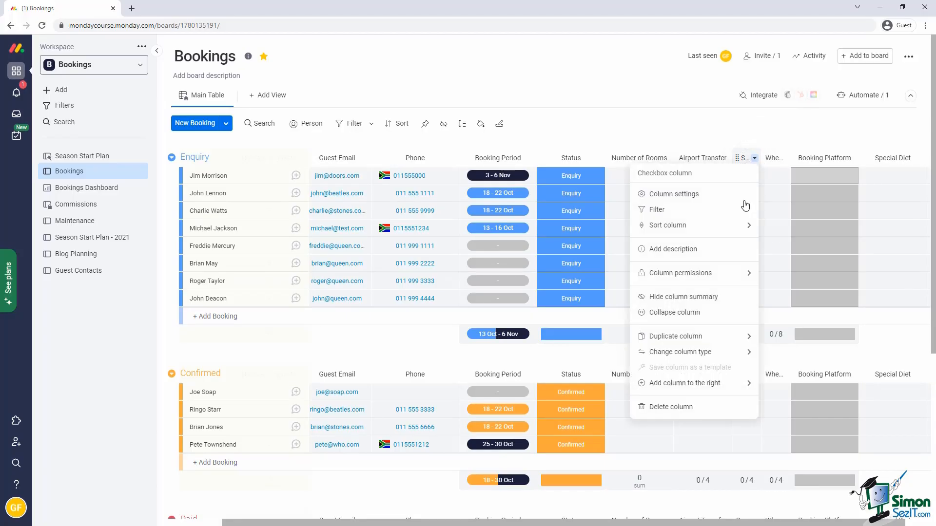
click(709, 248)
text(Guest re)
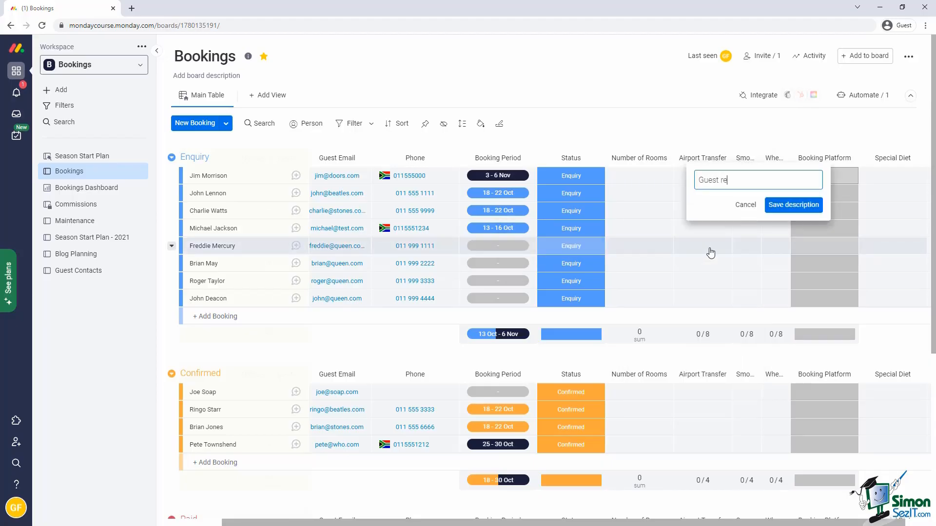
text(quires a room where smoking is allowed)
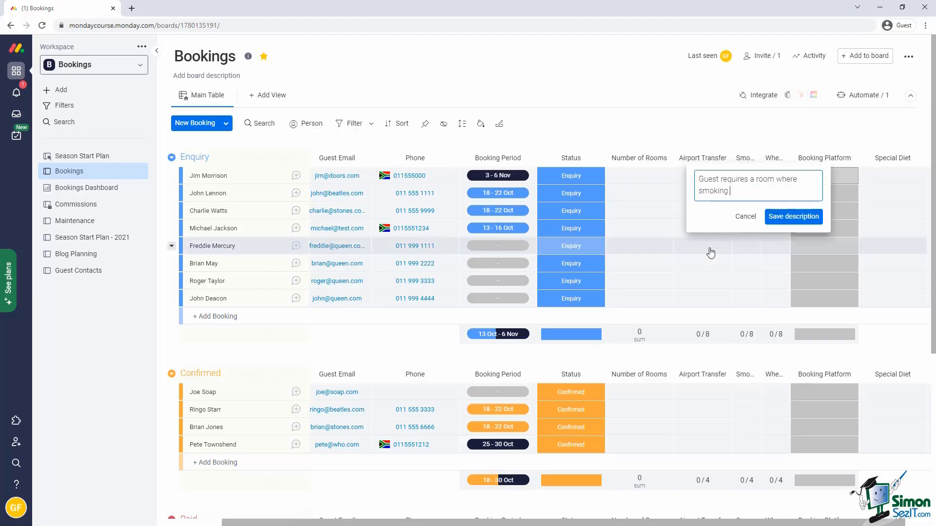
click(793, 215)
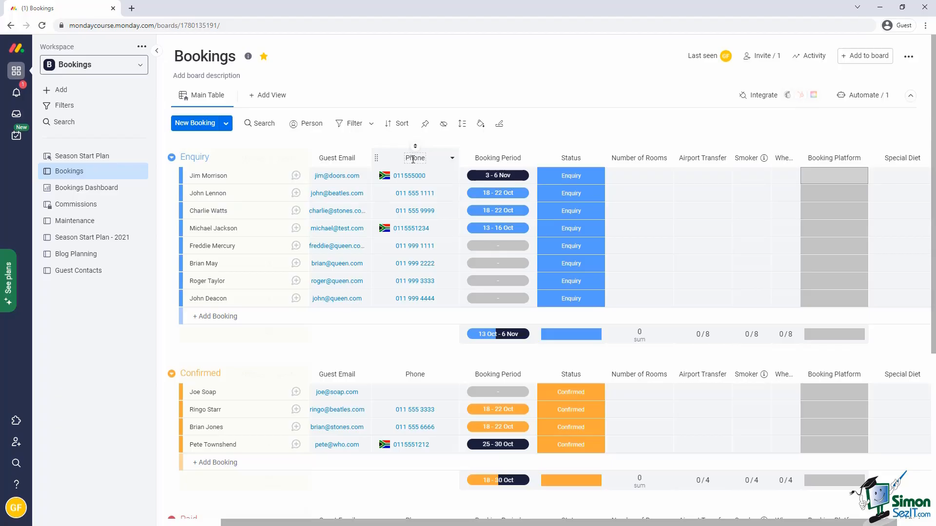
Collapse the Phone column to a narrow strip, then expand it back to full width.
click(452, 158)
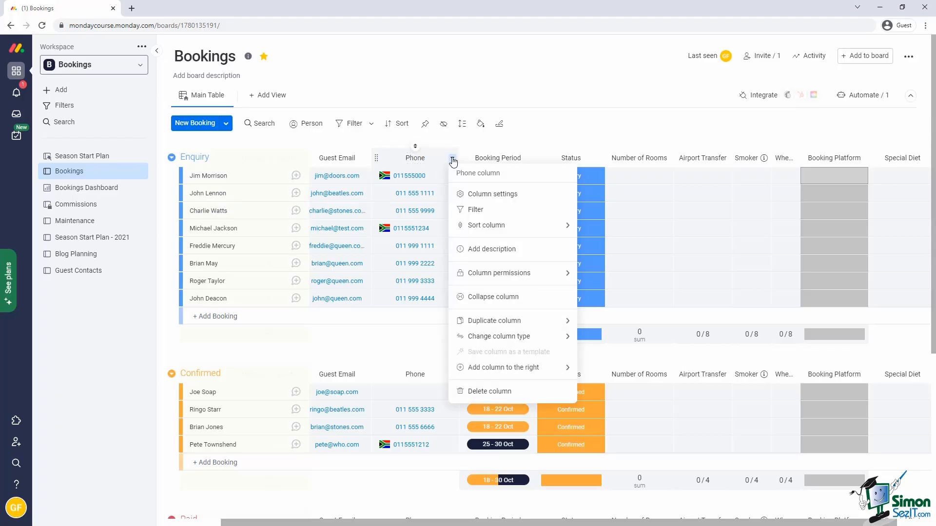
click(487, 296)
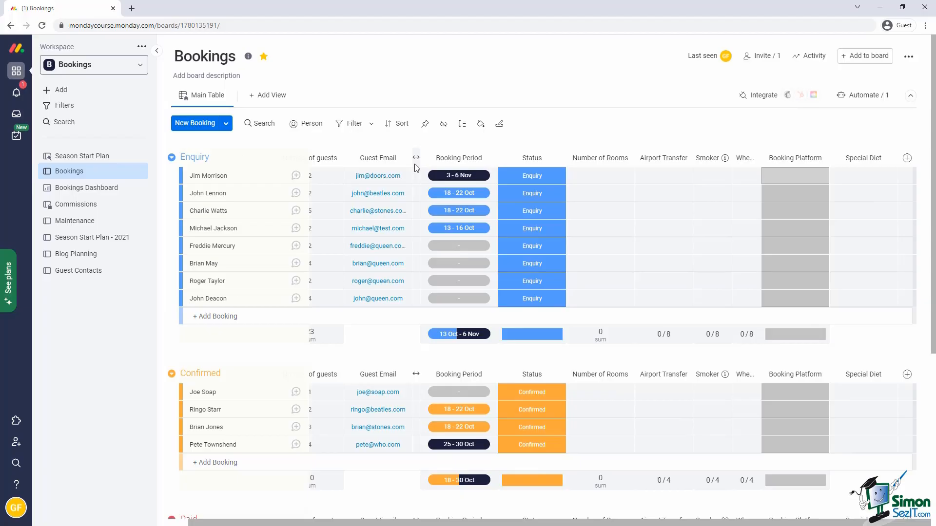
click(416, 159)
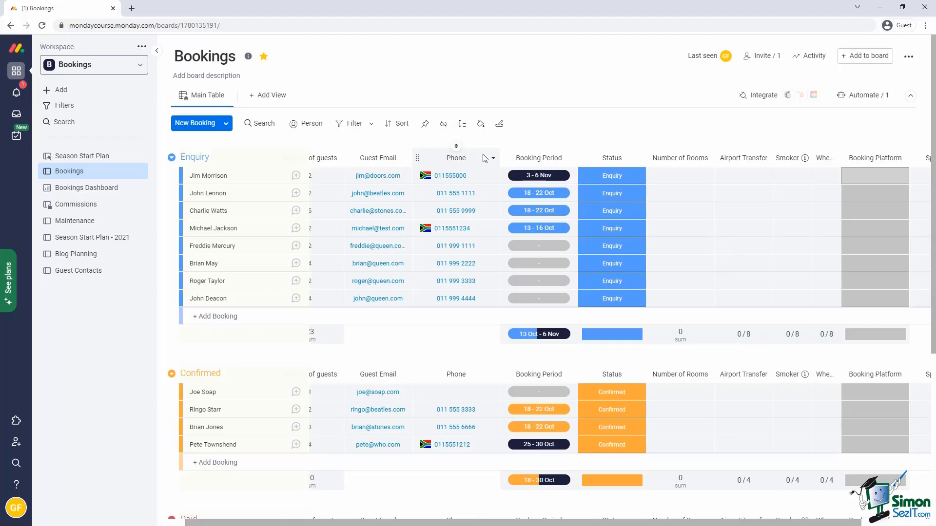
Hide the Airport Transfer, Smoker and Wheelchair Access columns from the board.
click(443, 125)
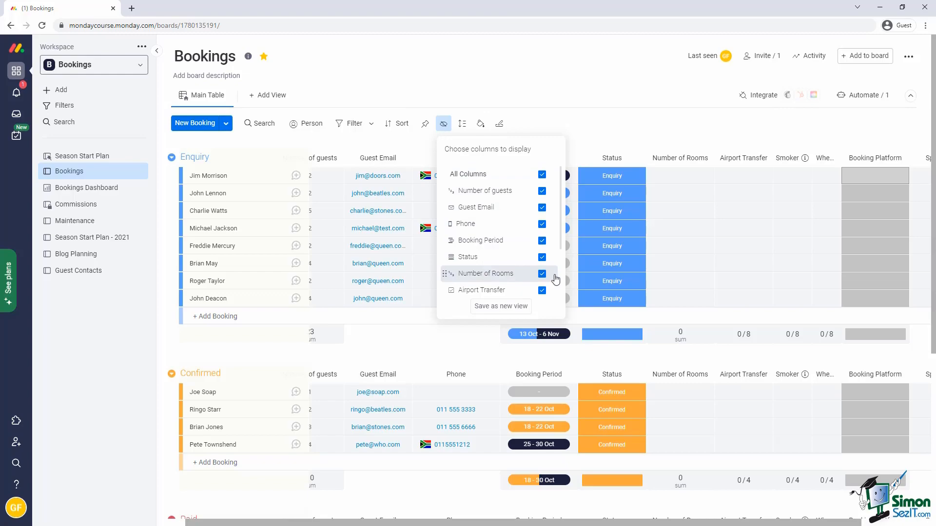
scroll(555, 275, down, 3)
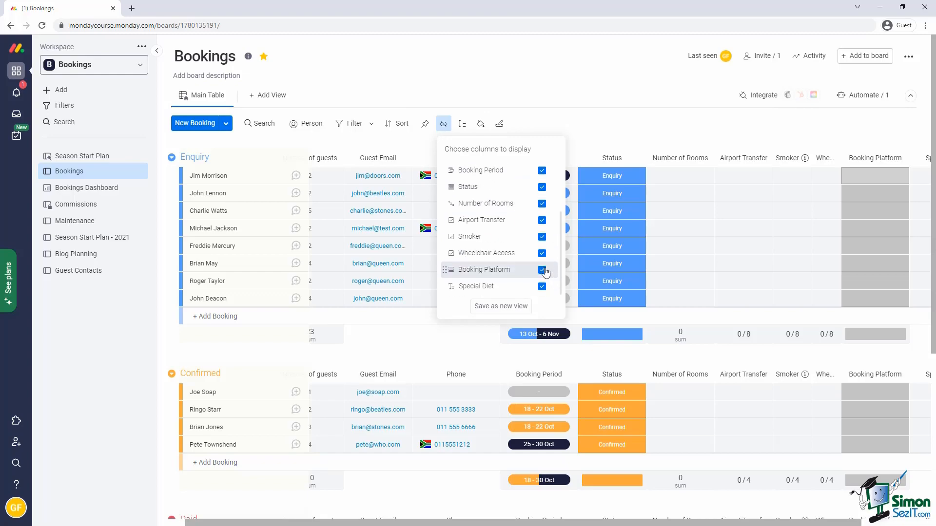
click(542, 220)
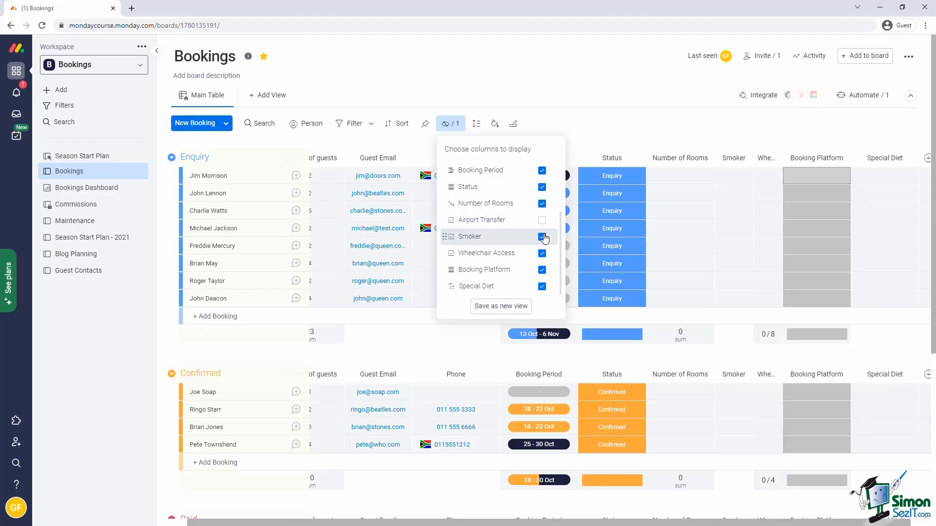
click(542, 237)
click(542, 253)
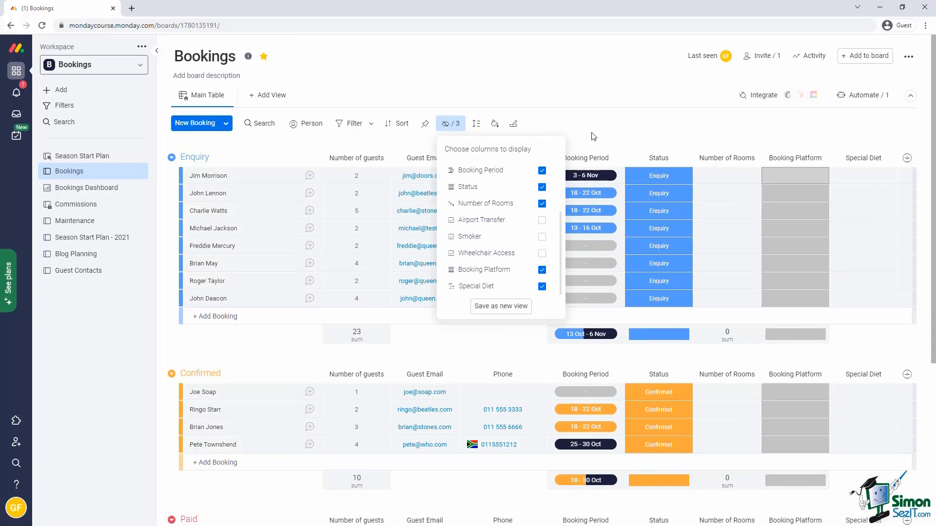
click(595, 135)
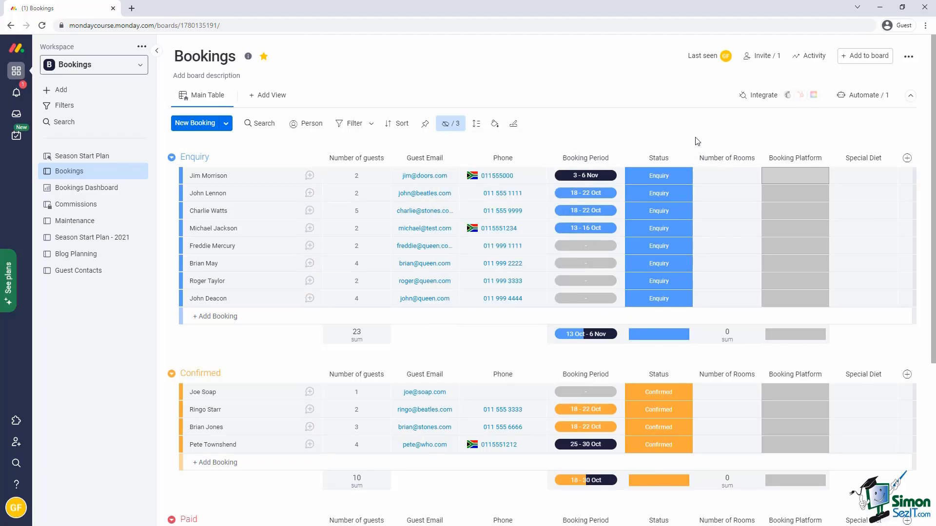
Look through the row height, conditional colouring and default values options, then open the first Enquiry booking.
click(476, 125)
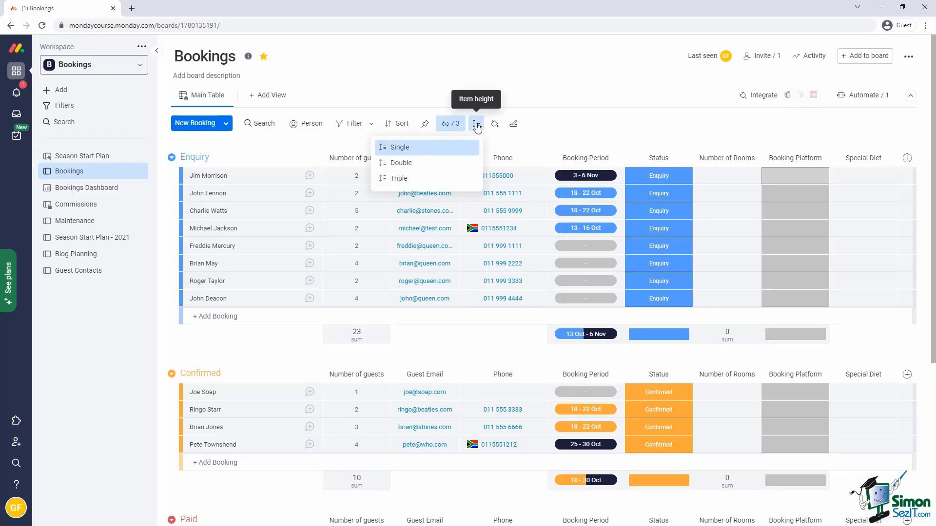
click(493, 125)
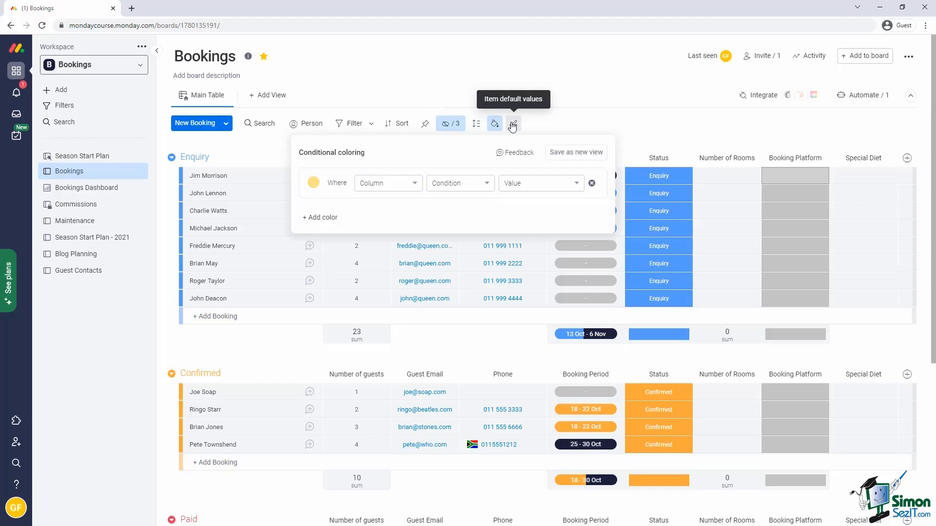
click(513, 124)
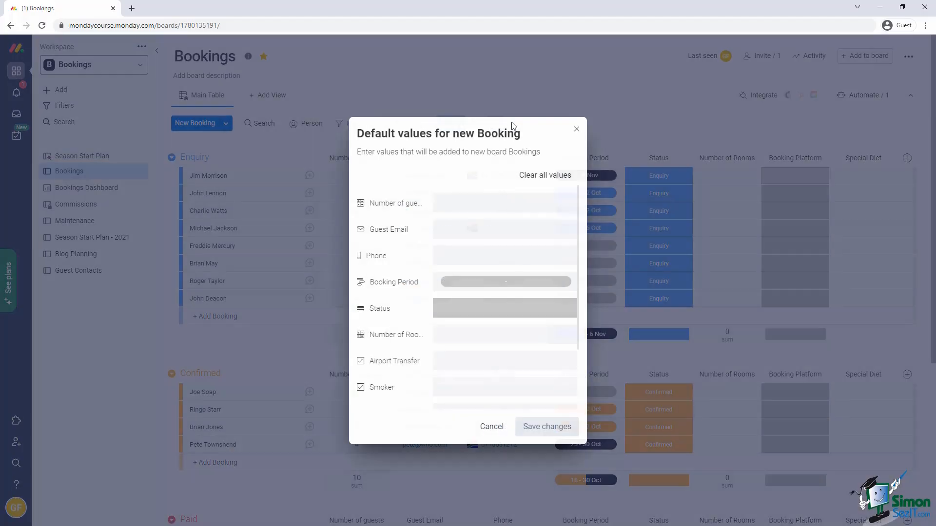
click(501, 426)
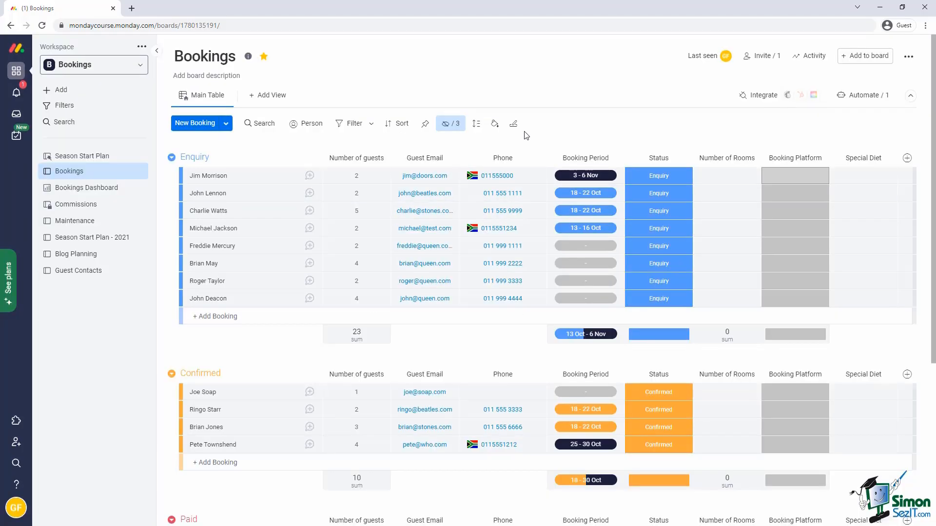
click(269, 177)
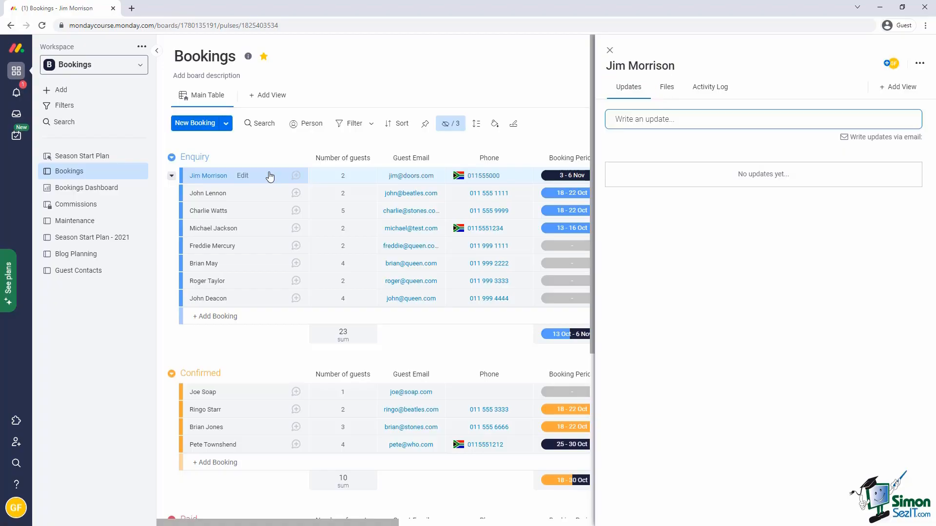
Write an update noting the after-party and quiet-room request, adding a grinning emoji.
click(692, 119)
text(Important)
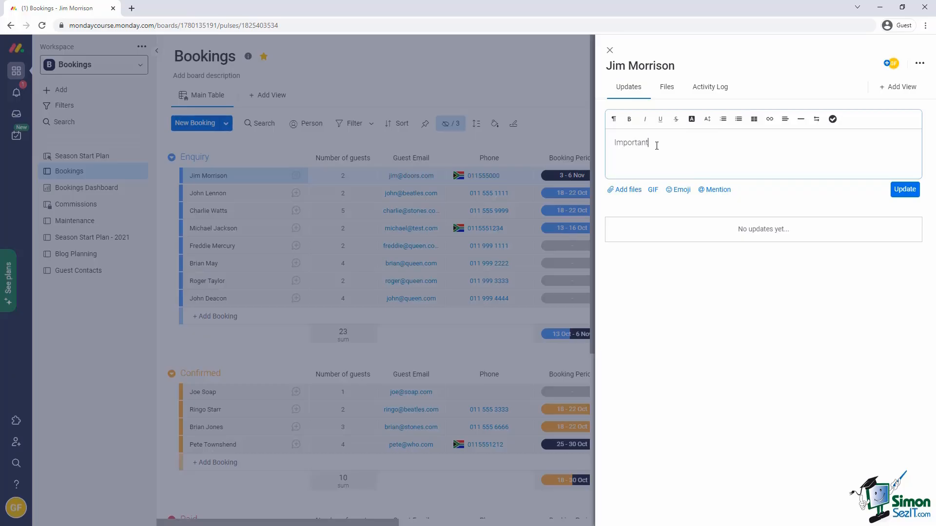
text(: This will be an after-part)
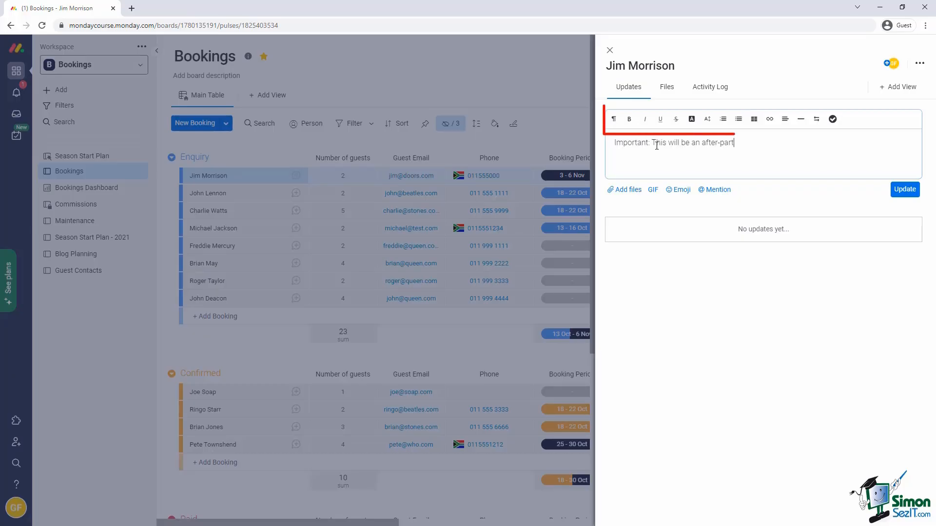
text(y following a show, so we should try to )
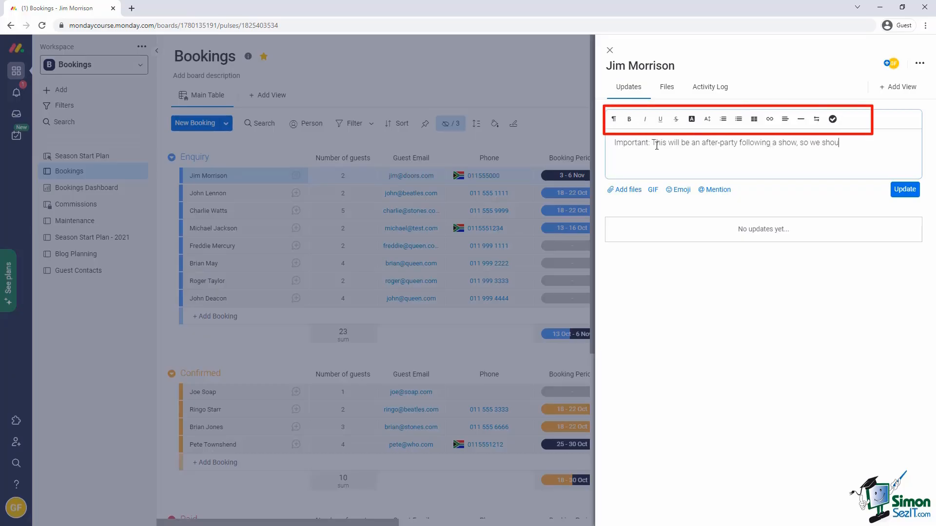
text(book a room in a quiet conrner of the guest house.)
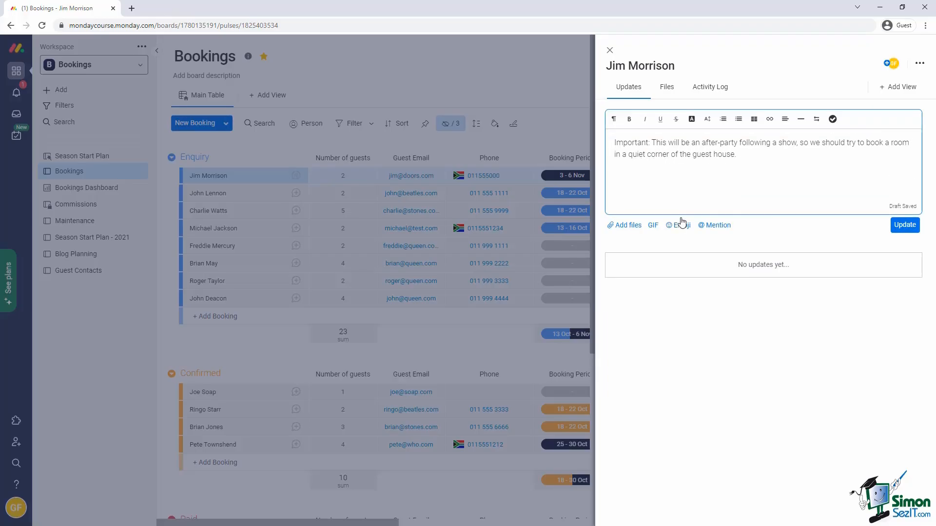
click(682, 225)
click(681, 351)
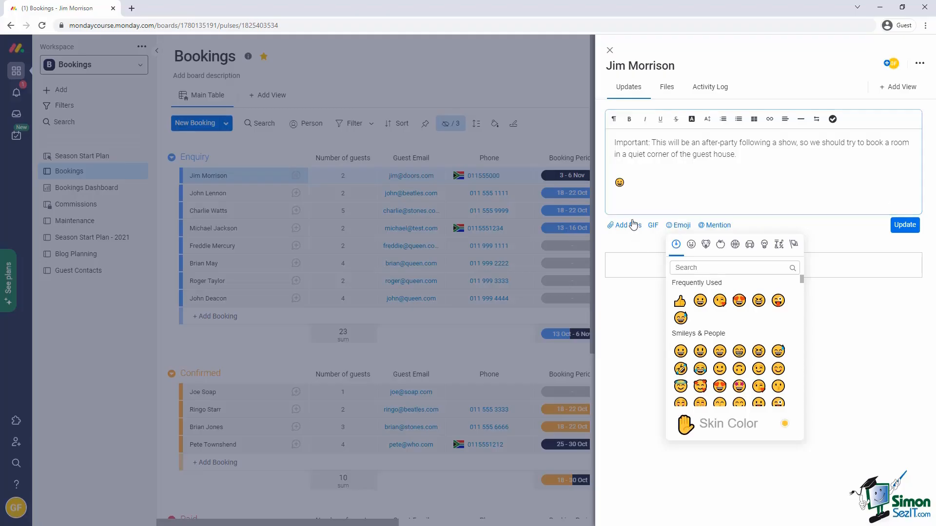
key(Return)
Insert a crowd party GIF found by searching 'party', then post the update.
click(651, 241)
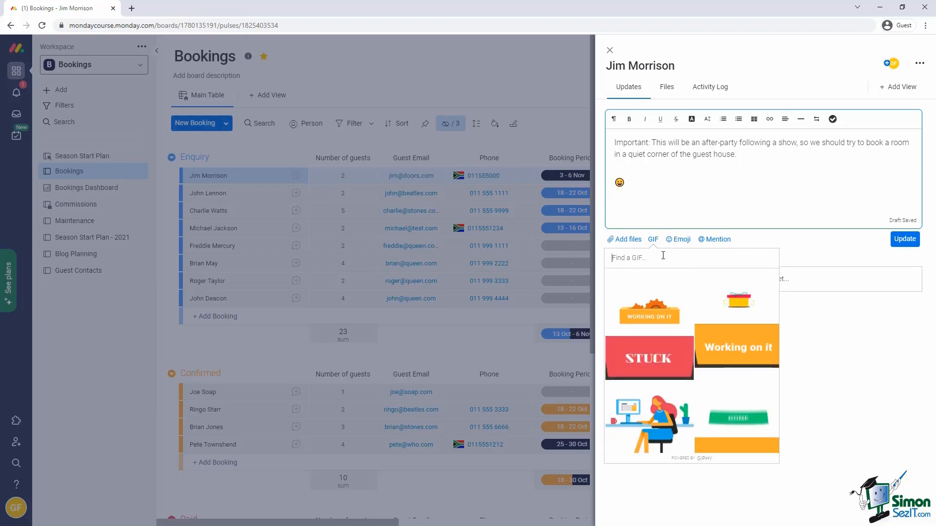
text(party)
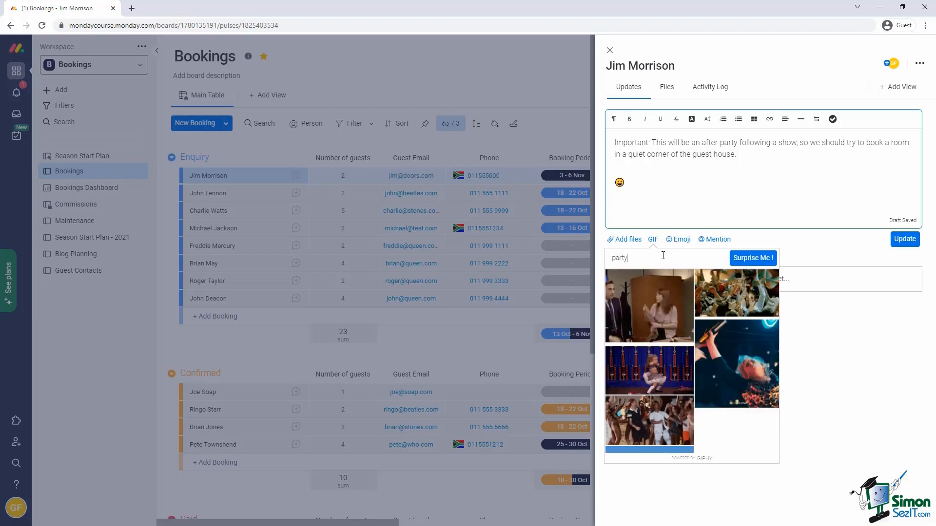
click(735, 292)
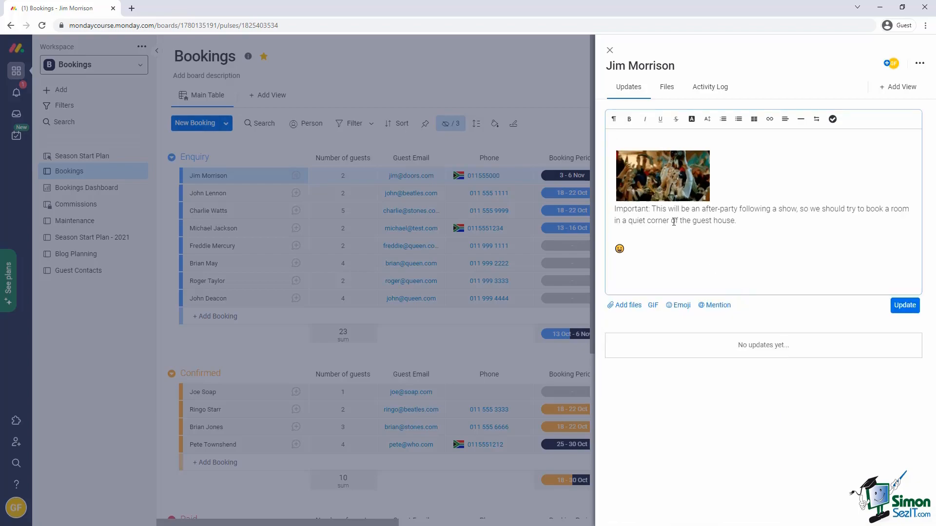
key(Return)
click(905, 305)
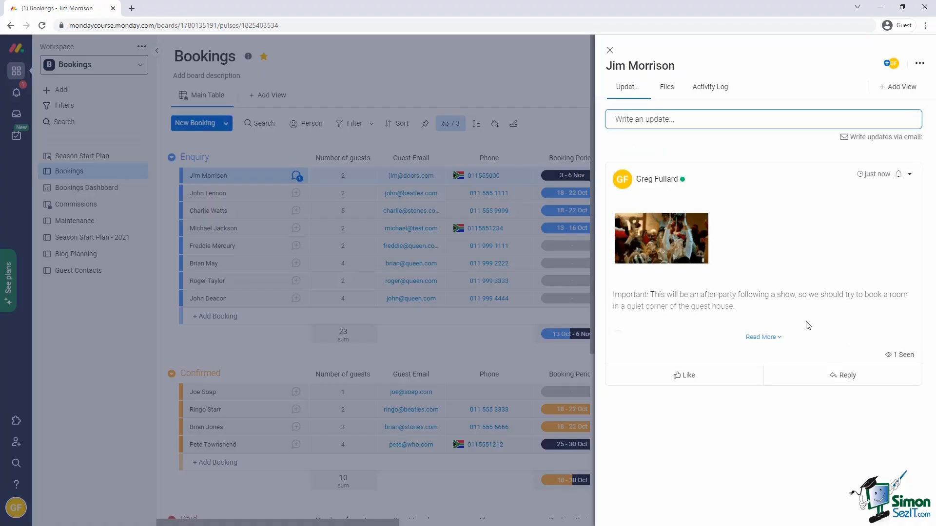
click(910, 175)
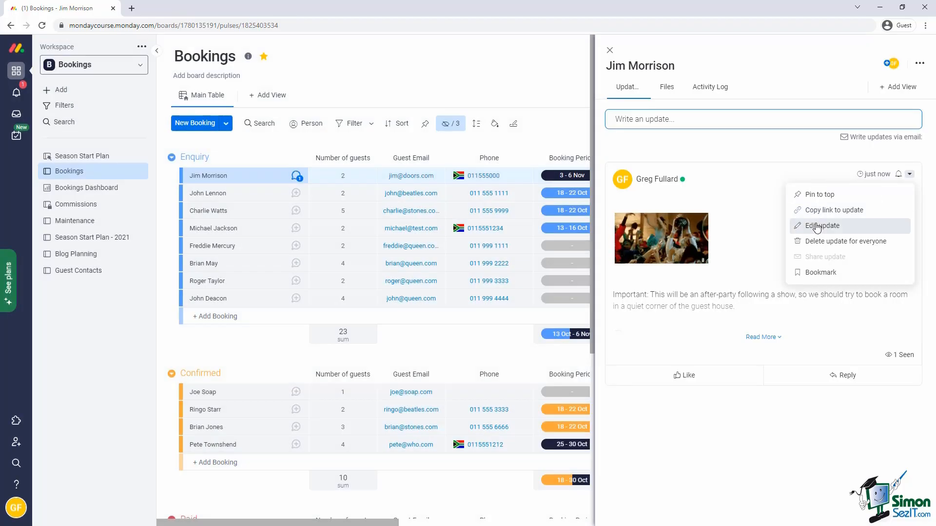
click(809, 224)
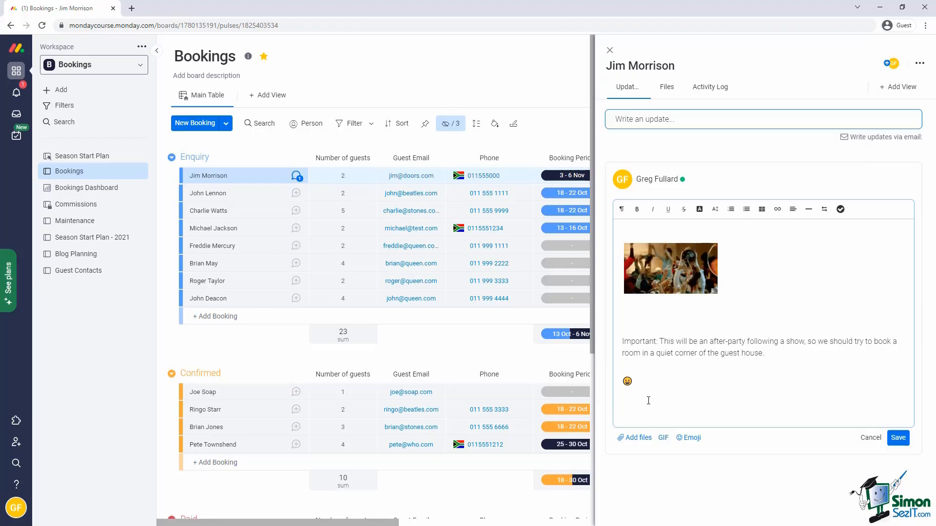
key(Return)
text(@sara)
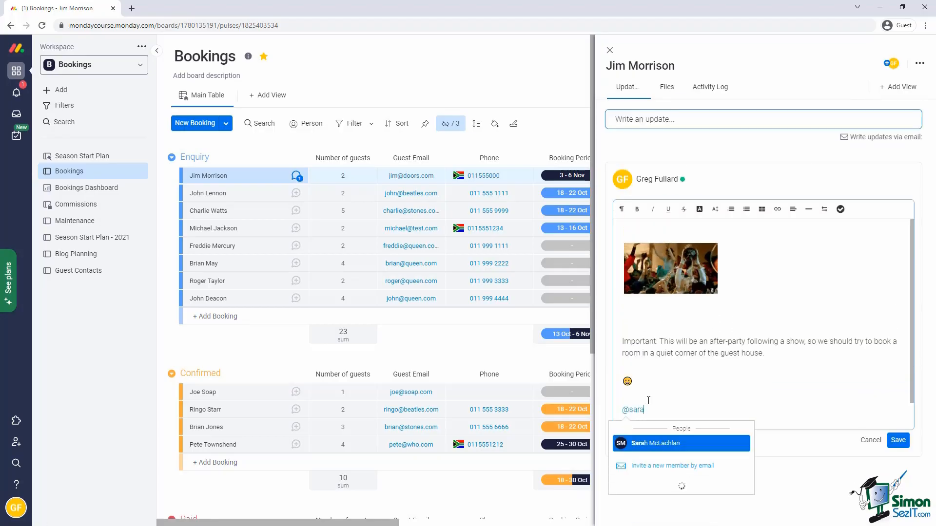
click(639, 443)
text(, ple)
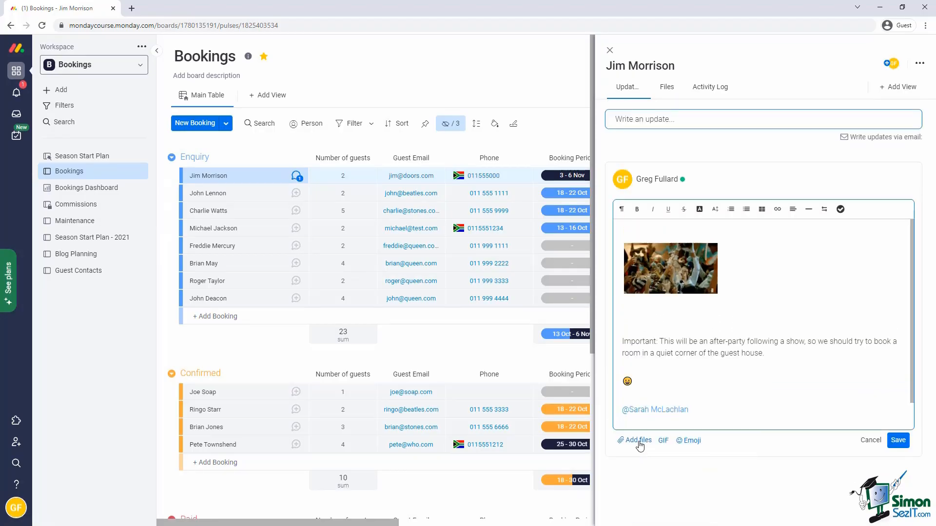
text(ase tak)
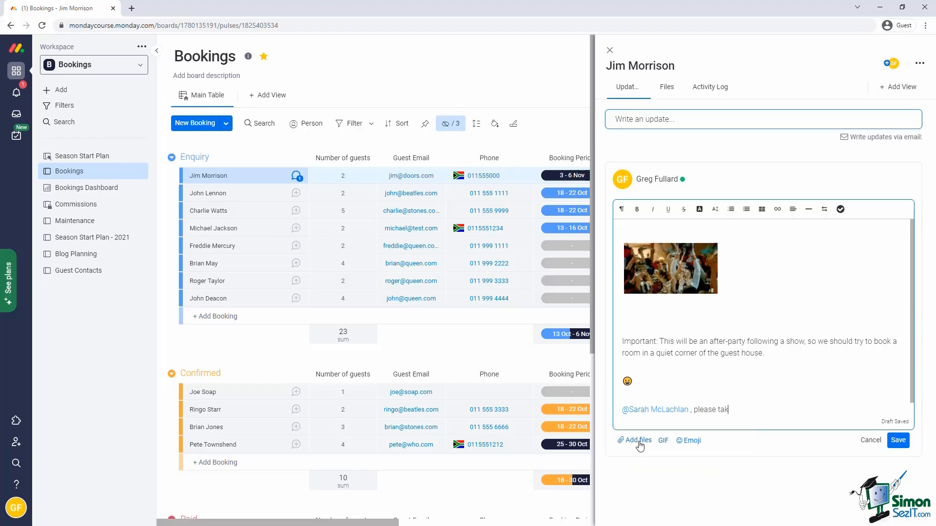
text(e note)
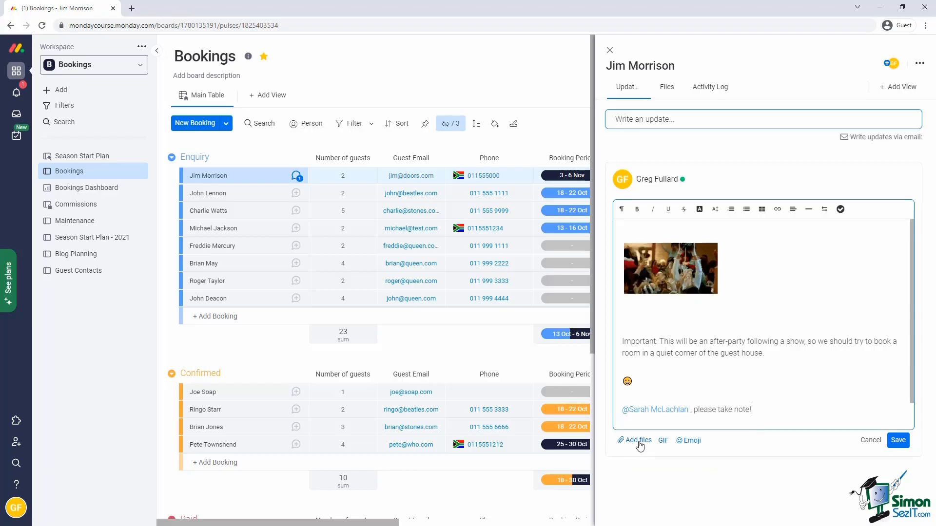
click(899, 441)
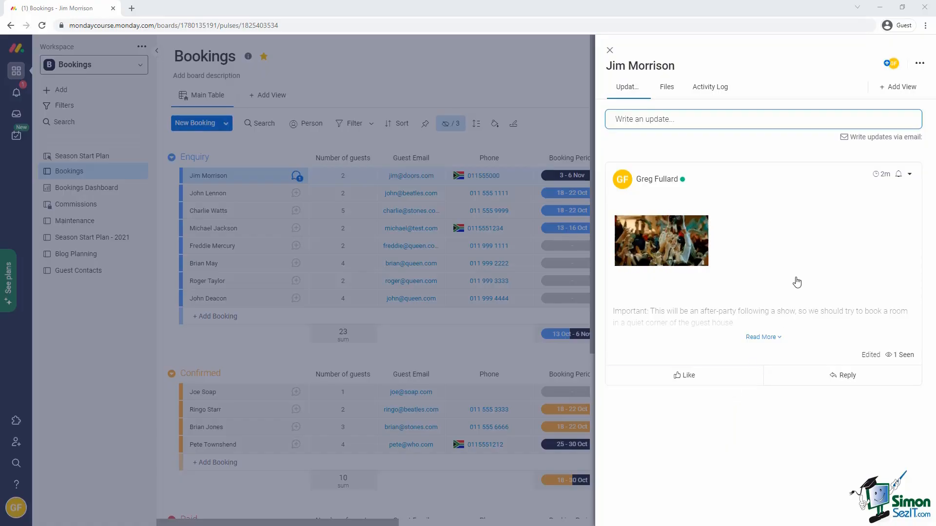
Look at the Activity Log and Files tabs, then open the Item Views Center via + Add View.
click(715, 92)
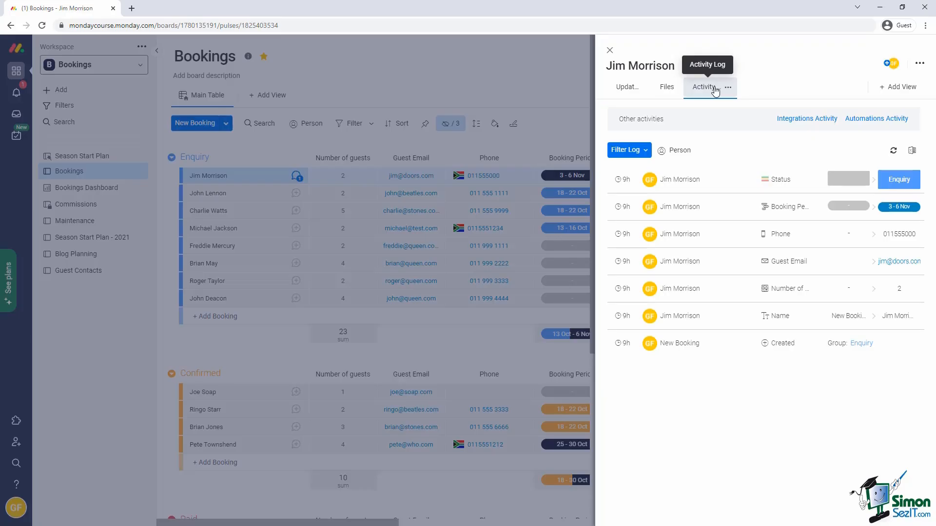
click(665, 87)
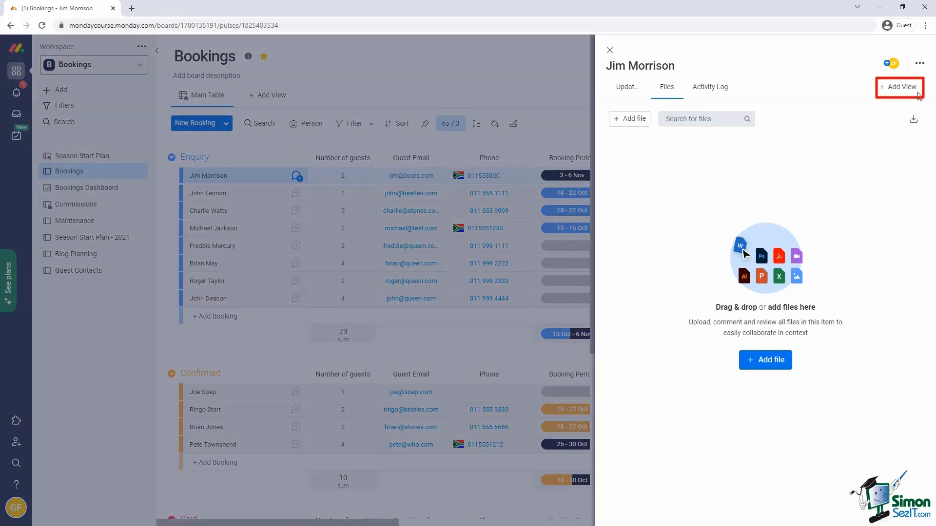
click(900, 88)
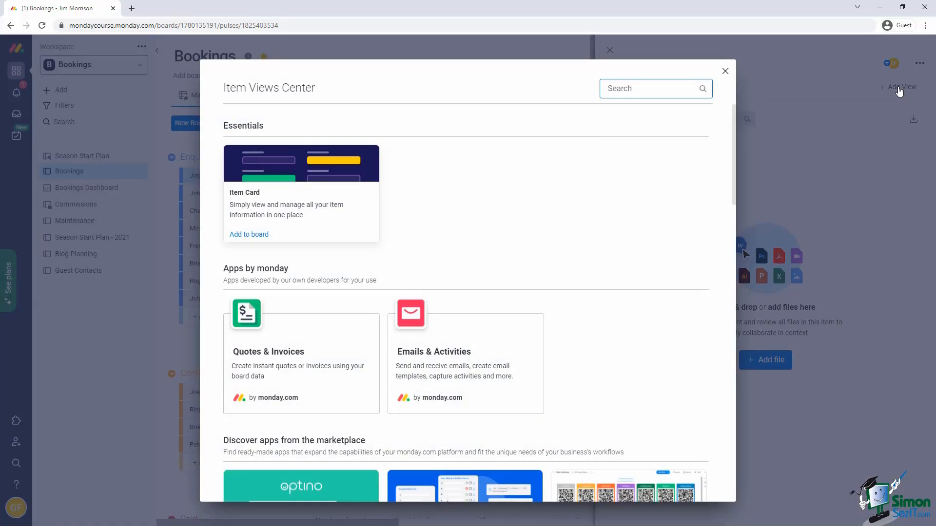
Add the Emails & Activities view to the booking, then start a new meeting and cancel it.
mouse_move(470, 340)
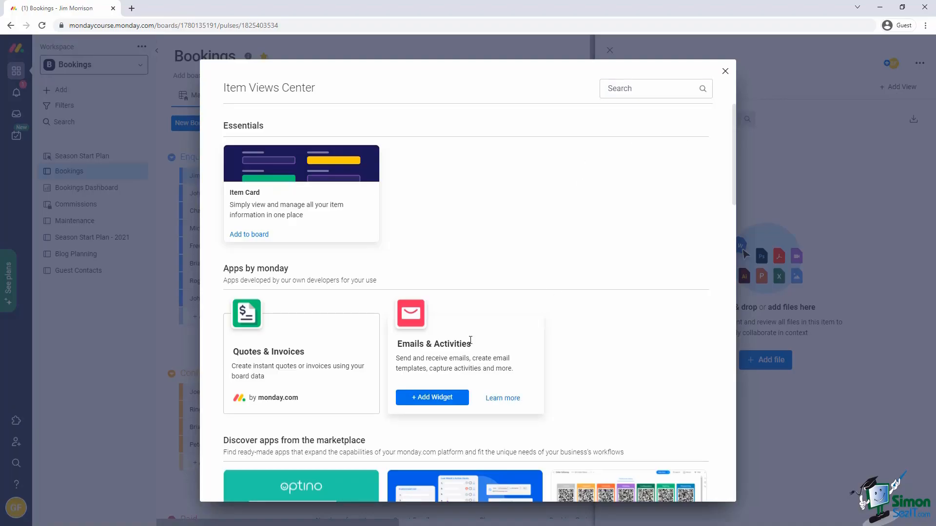
click(417, 397)
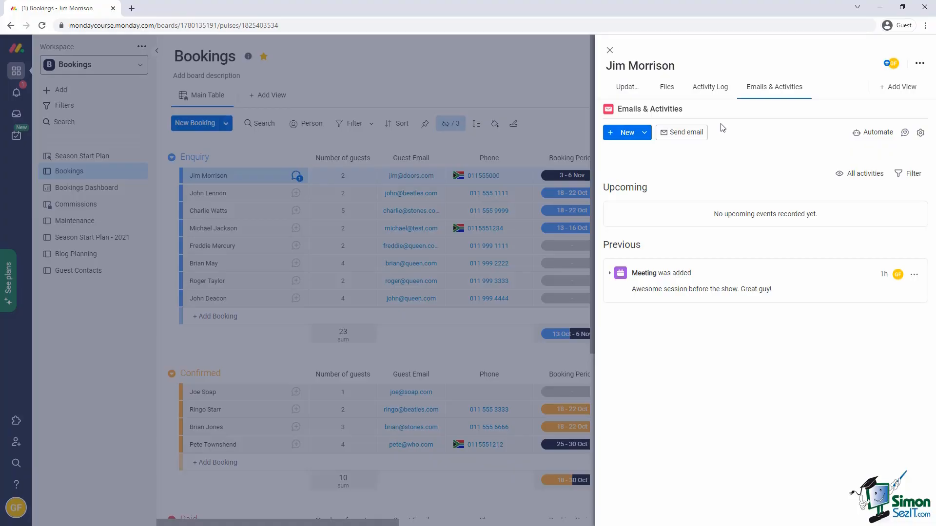
click(643, 134)
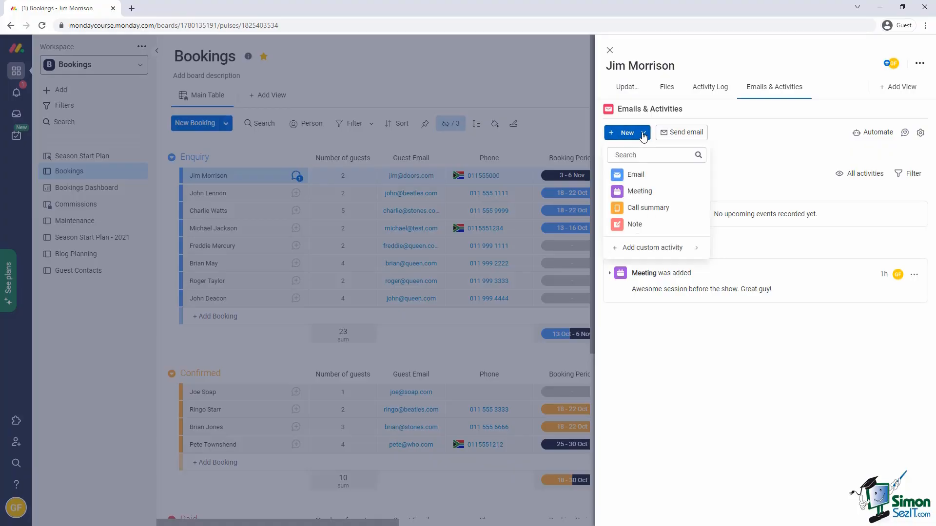
click(643, 191)
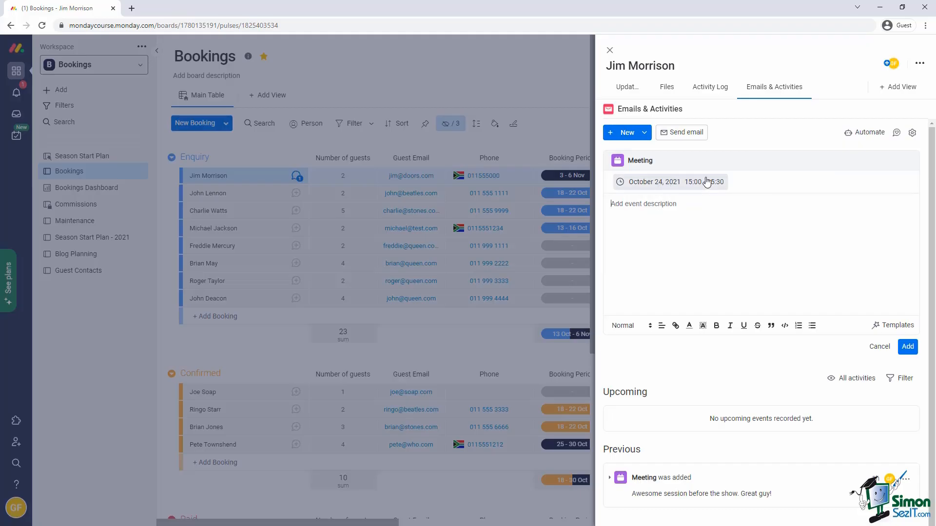
click(879, 346)
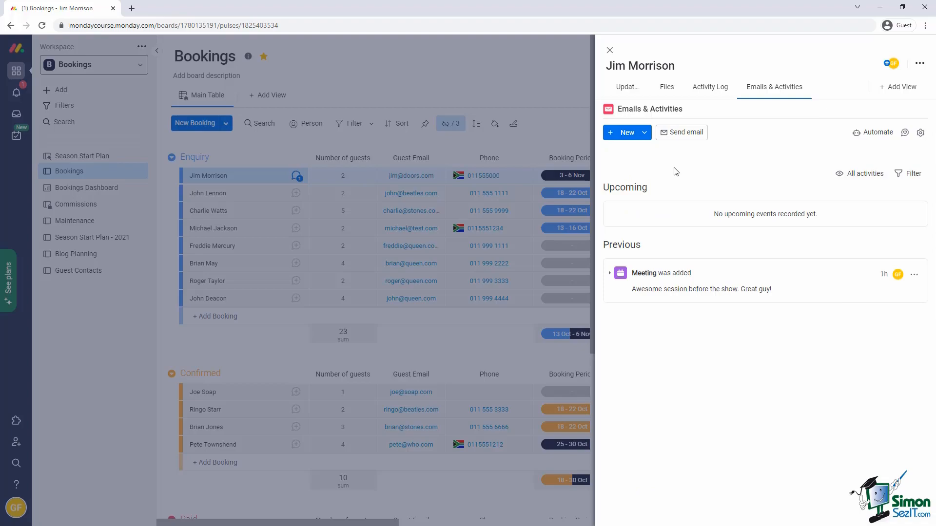
Start an email to the guest, connecting the existing account to send from.
click(681, 136)
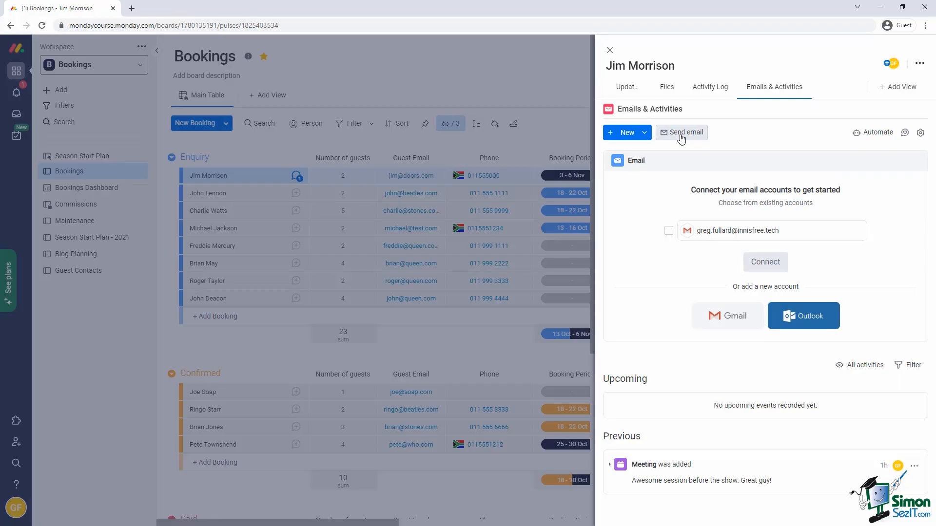
click(699, 232)
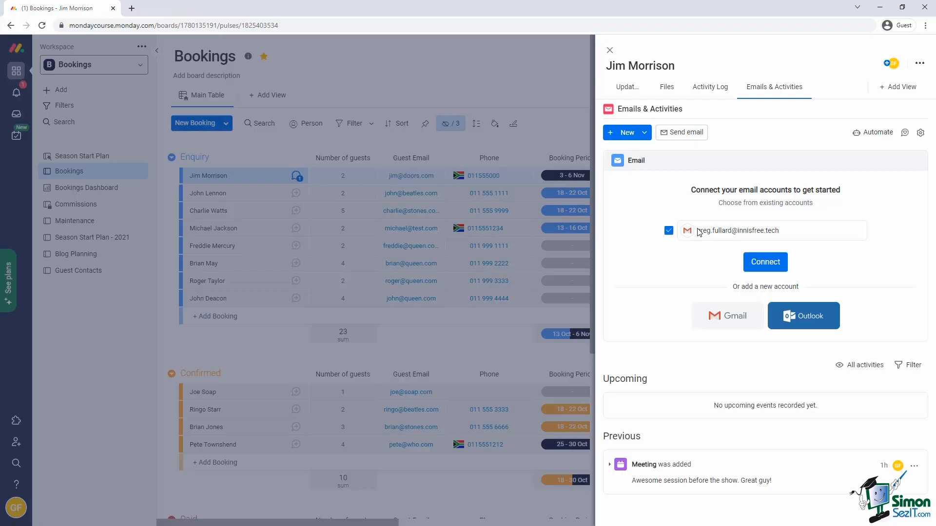
click(760, 264)
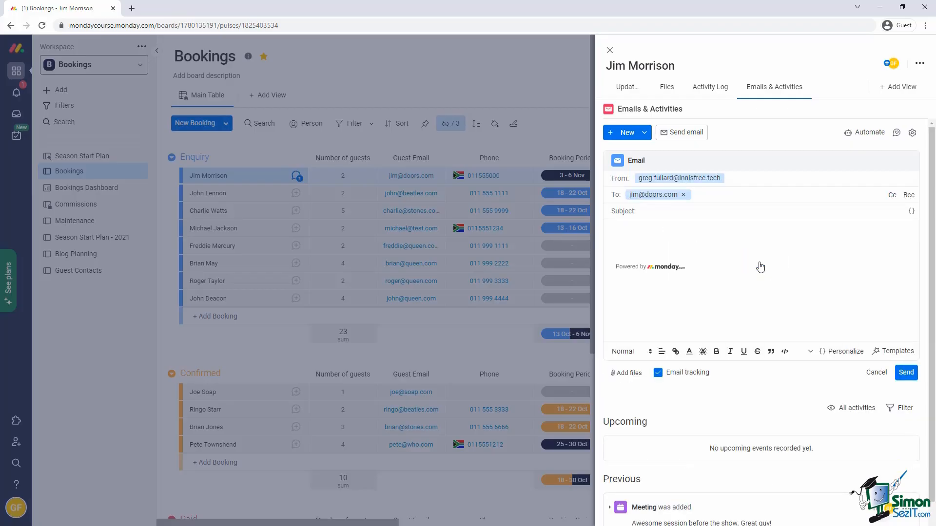
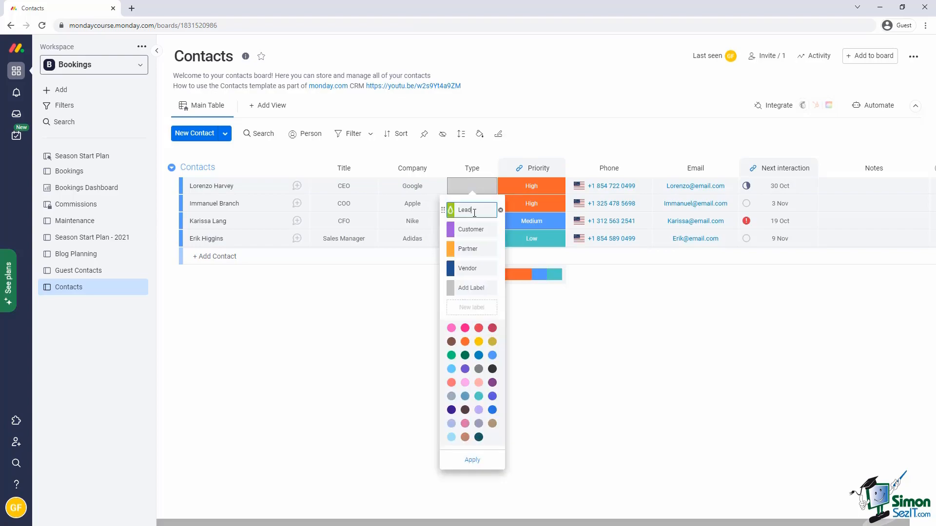
Rename the Type labels Lead to Guest and Customer to Contractor, delete Vendor, and apply.
text(Guest)
click(466, 229)
text(Contractor)
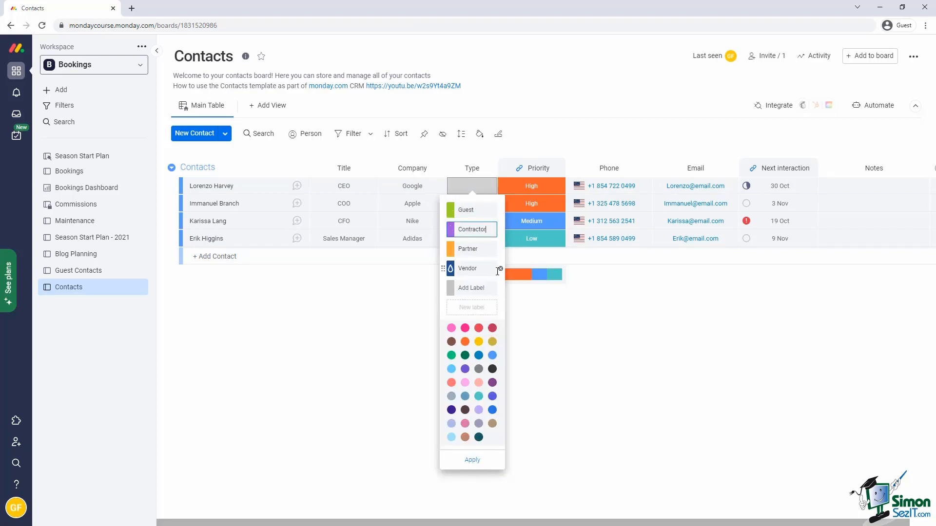
click(501, 268)
click(485, 460)
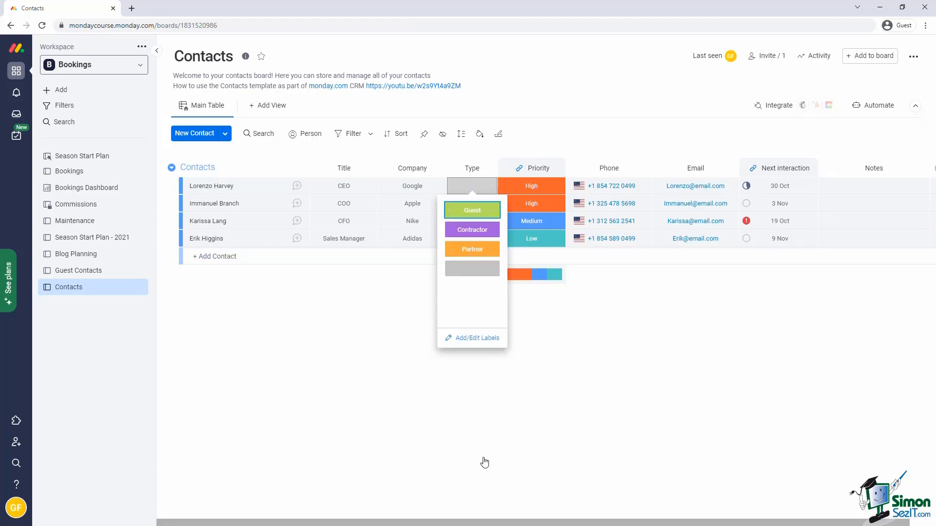
click(482, 429)
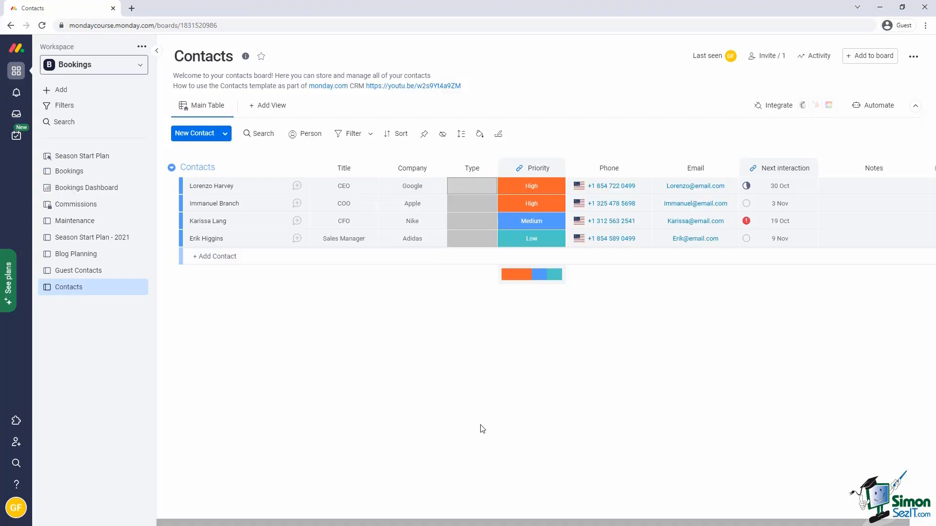
Open the Maintenance board and delete its Contractor Name column.
click(78, 221)
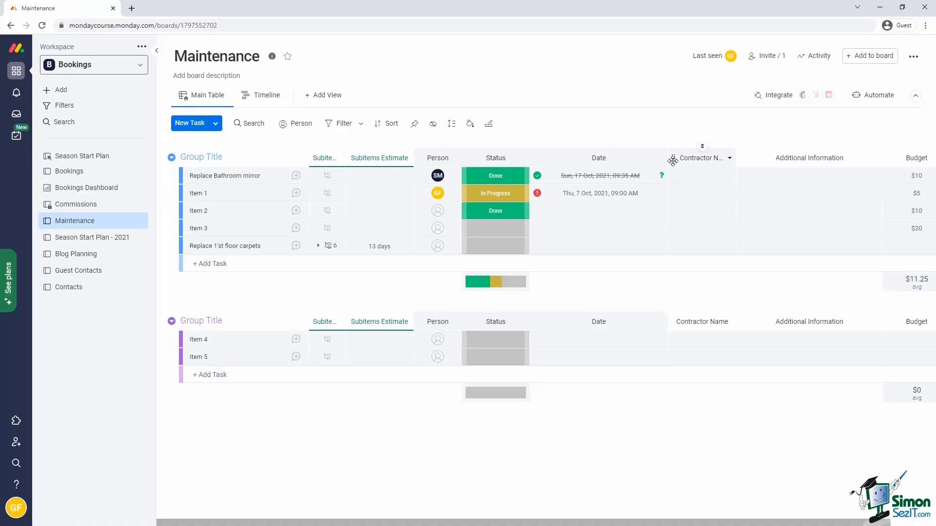
click(729, 158)
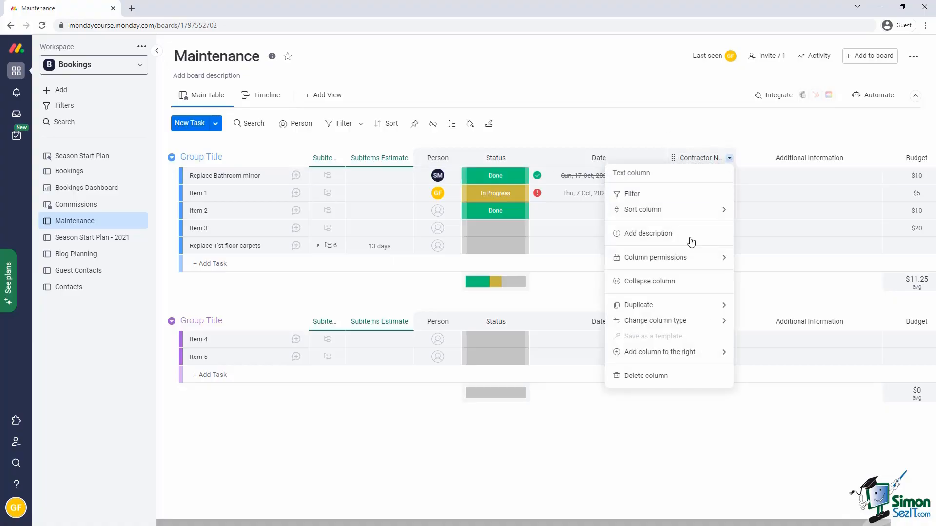
click(653, 376)
click(582, 109)
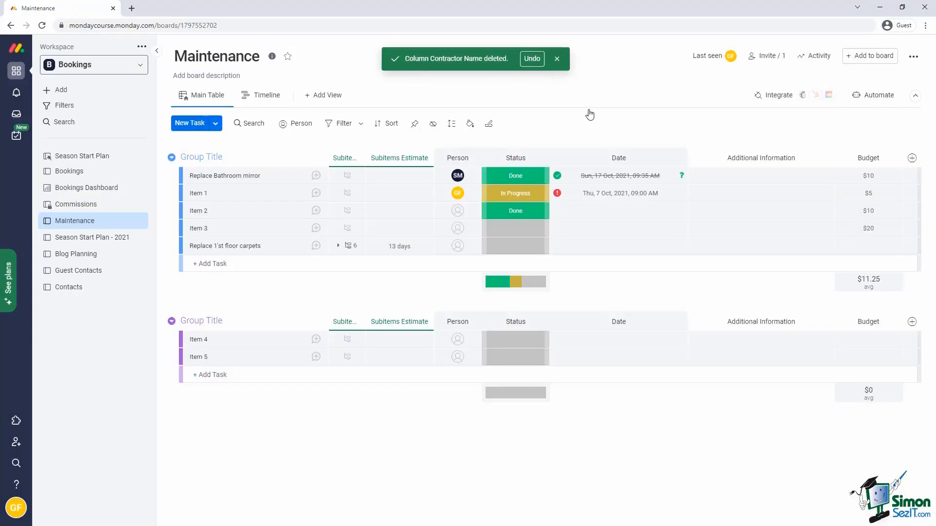
Collapse the Additional Information column on the Maintenance board.
click(157, 50)
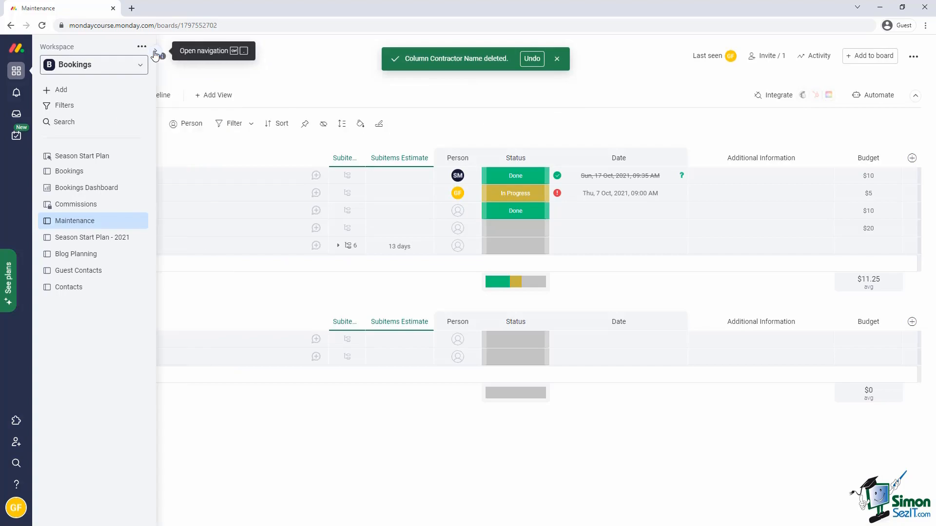
click(557, 59)
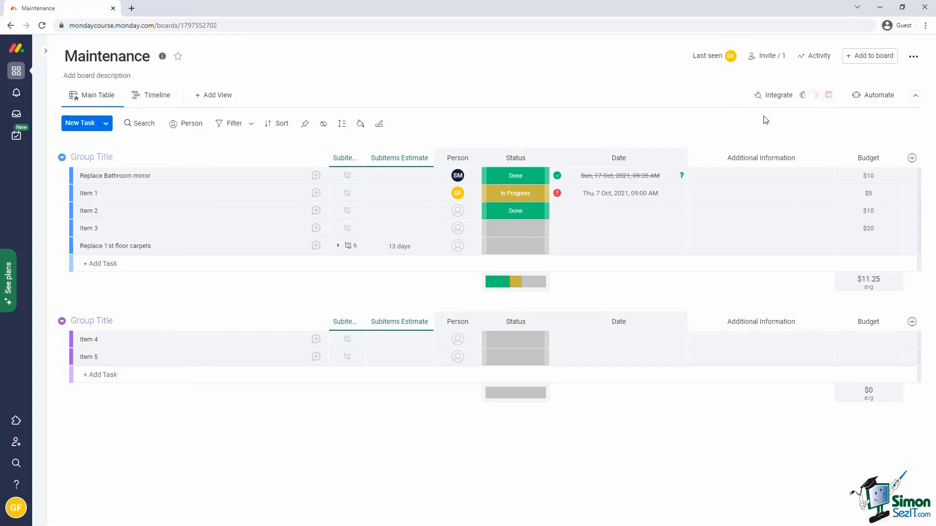
click(827, 158)
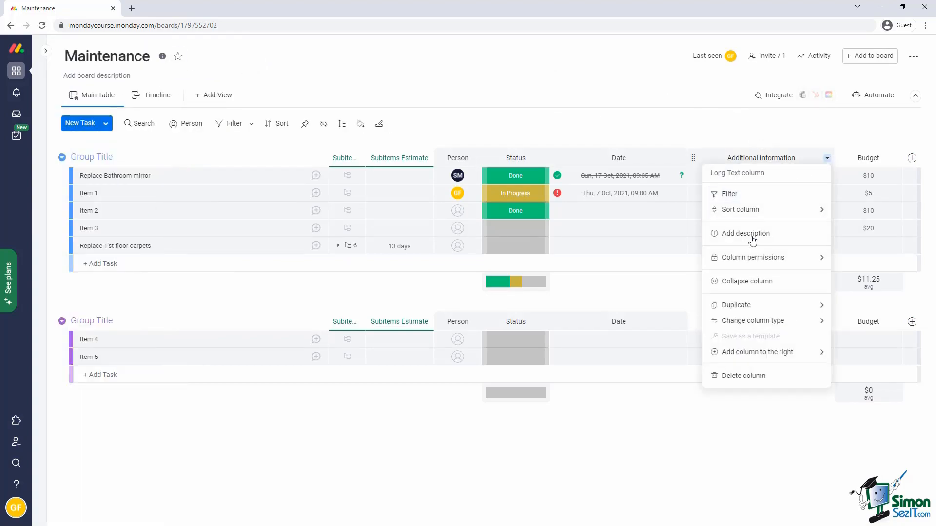
click(750, 284)
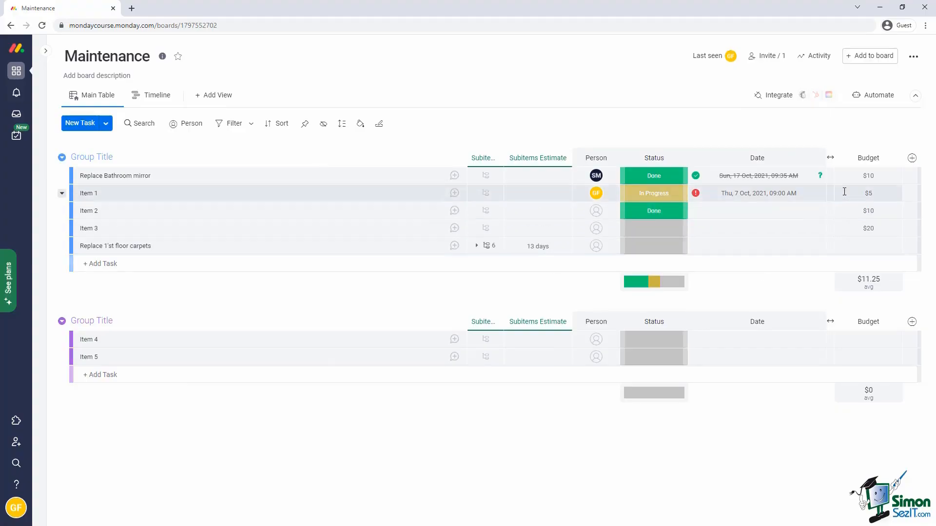
Add a Connect boards column linked to the Contacts board, then create a mirror column.
click(911, 159)
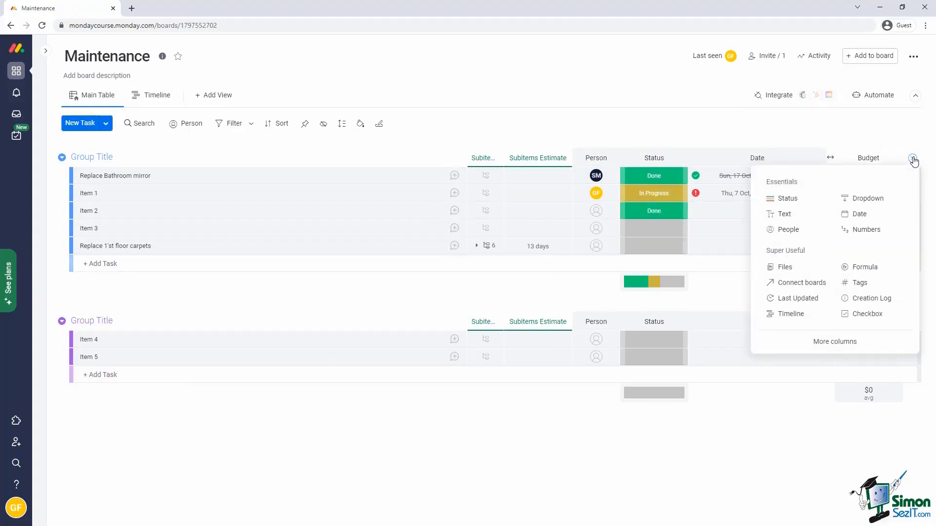
click(808, 285)
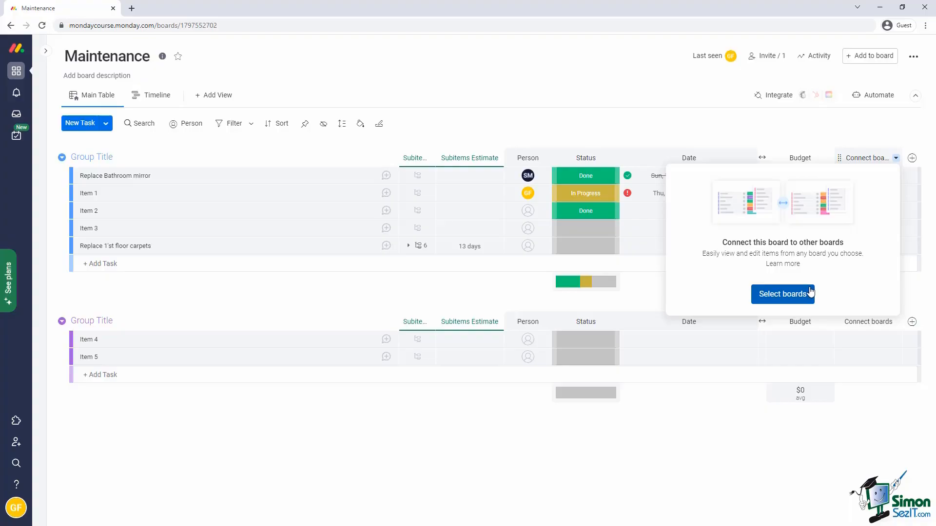
click(810, 289)
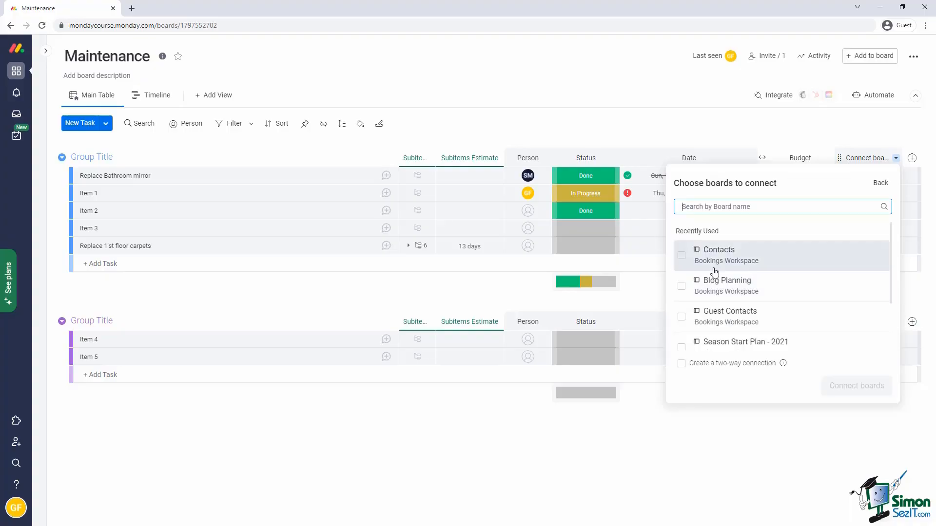
click(681, 255)
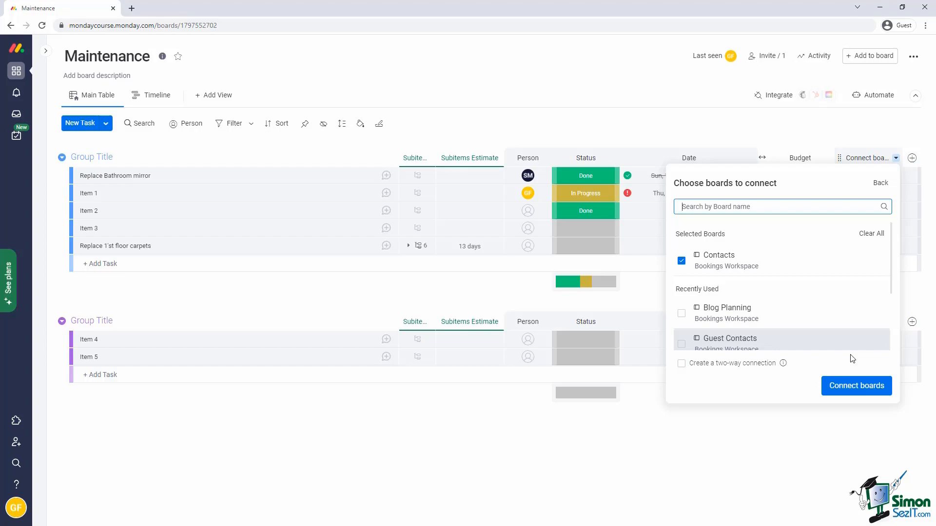
click(850, 386)
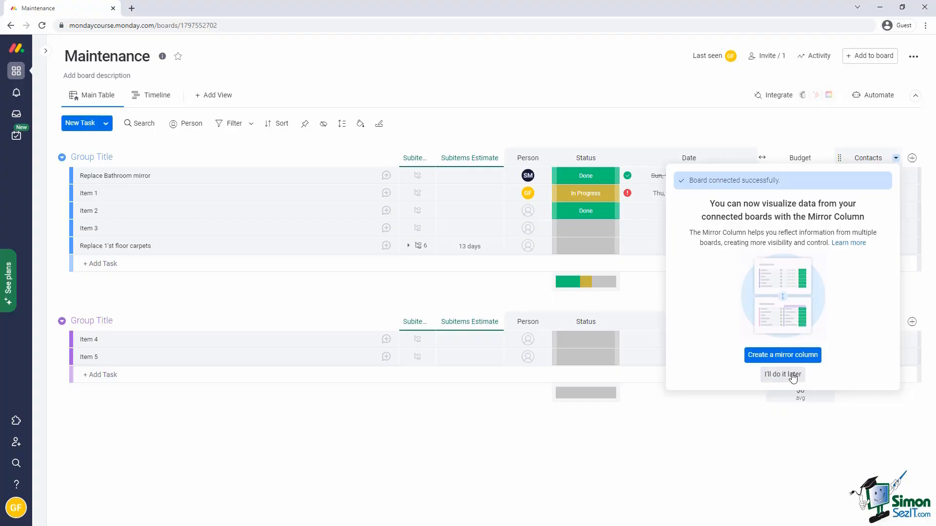
click(773, 358)
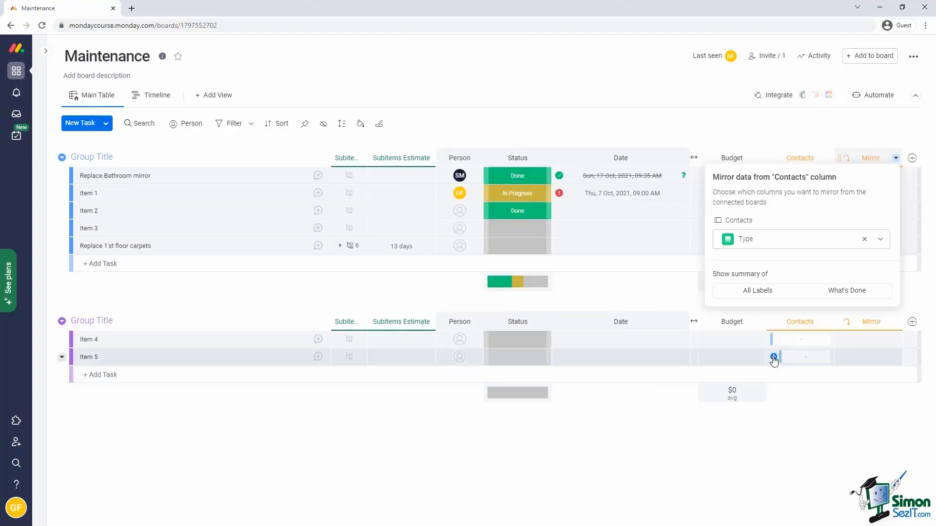
Set the Mirror column to show the Contacts board's Email column.
click(880, 241)
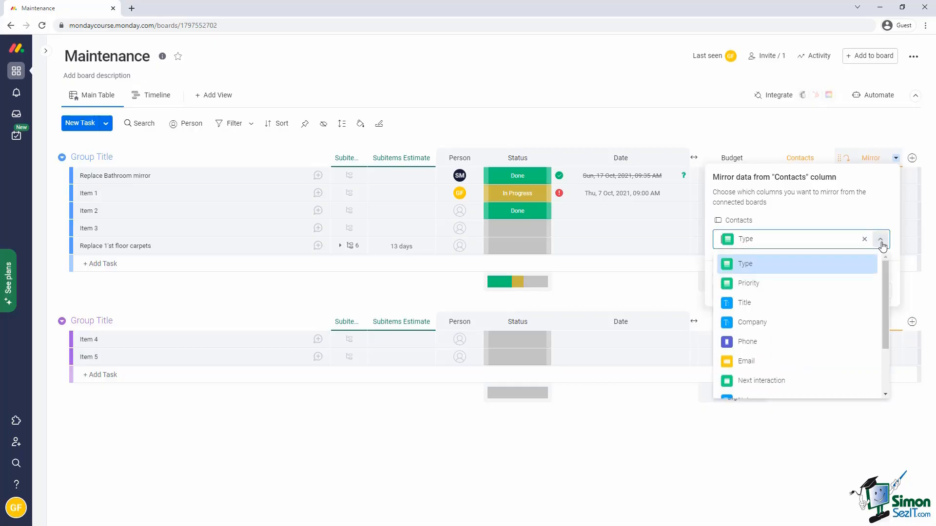
click(755, 363)
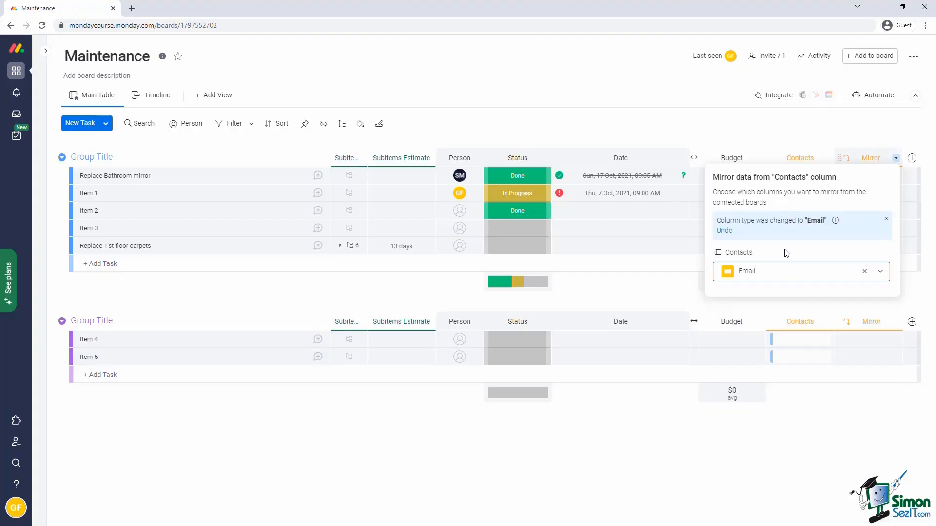
click(664, 292)
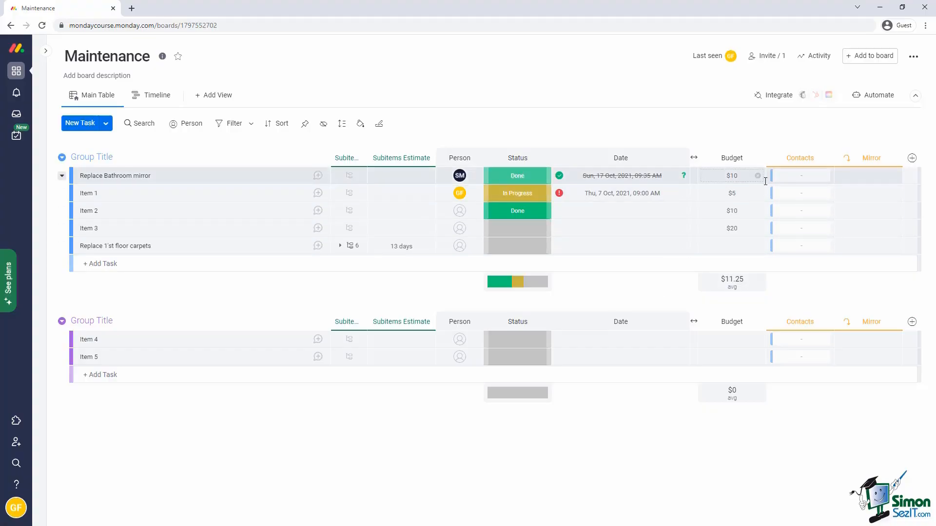
Link the first listed contact to the Replace Bathroom task.
click(791, 178)
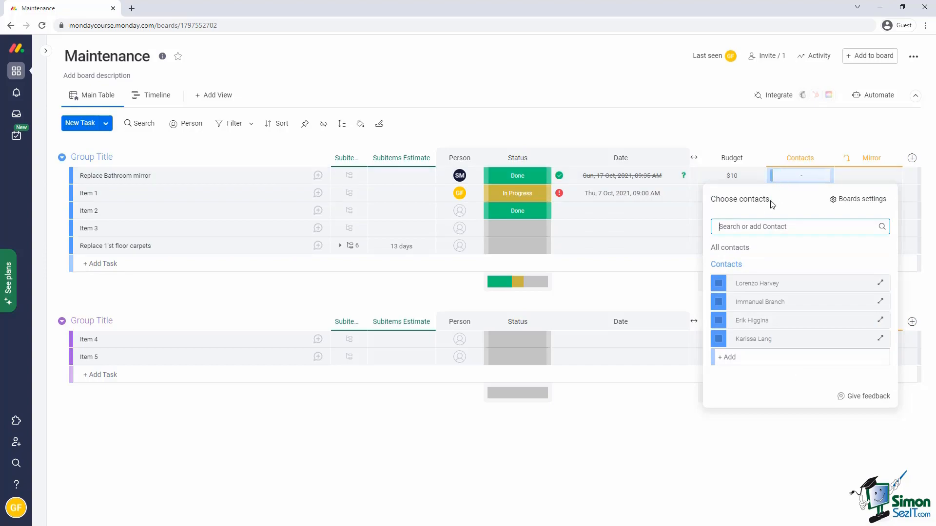
click(719, 284)
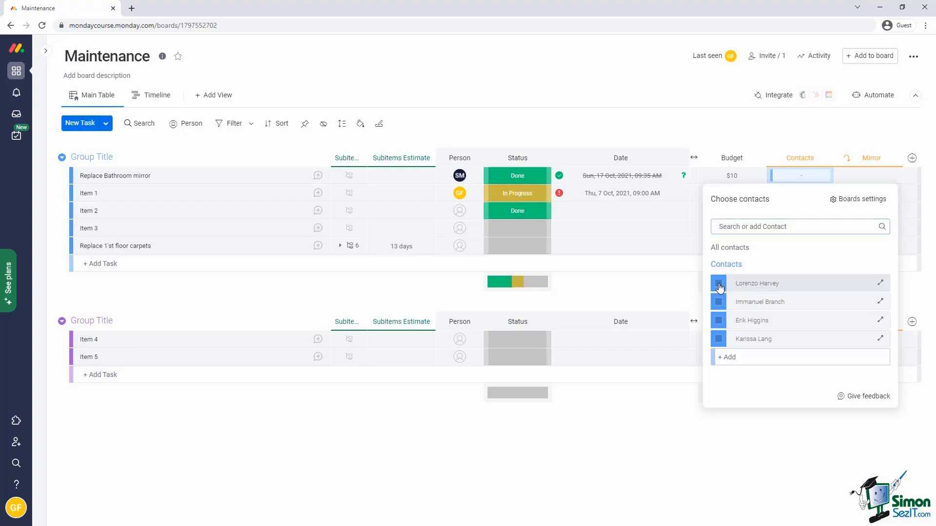
click(690, 286)
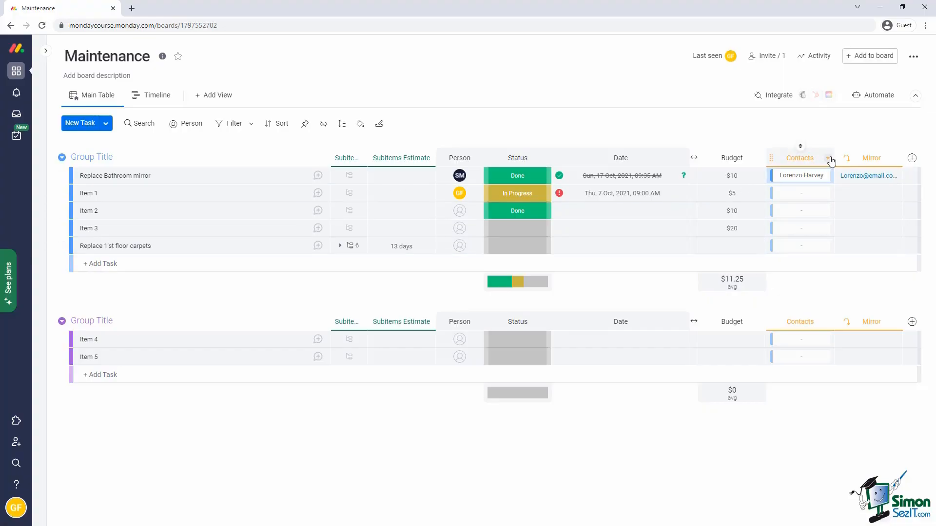
Keep Allow linking to multiple items enabled on the Contacts column and add Mirror 1.
click(829, 161)
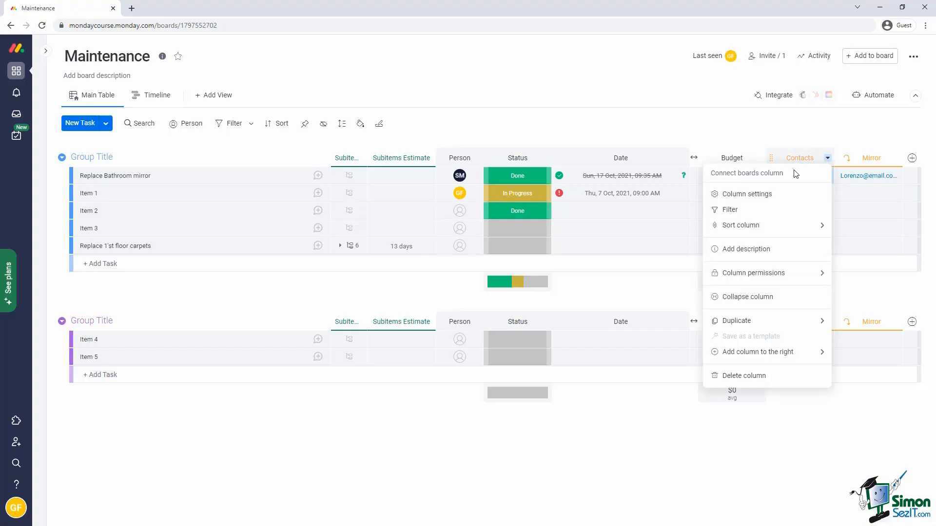
click(768, 200)
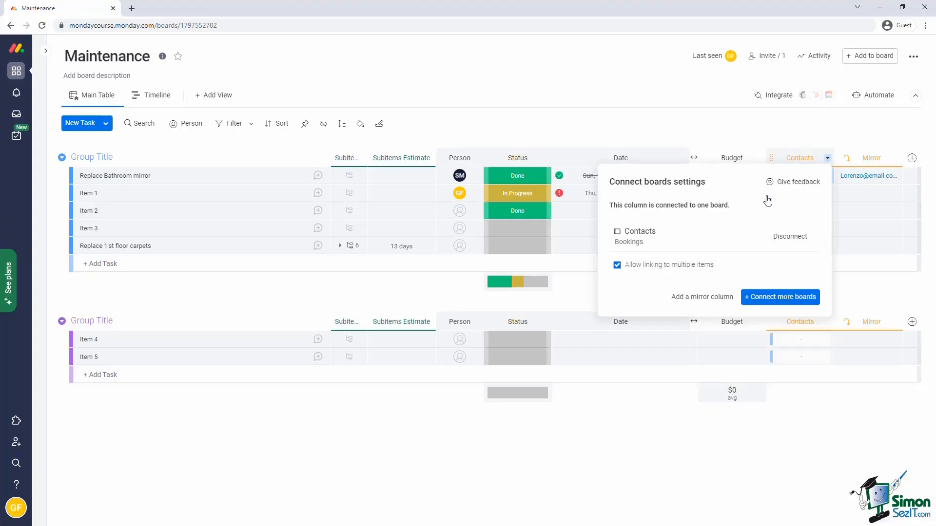
click(617, 266)
click(616, 265)
click(728, 298)
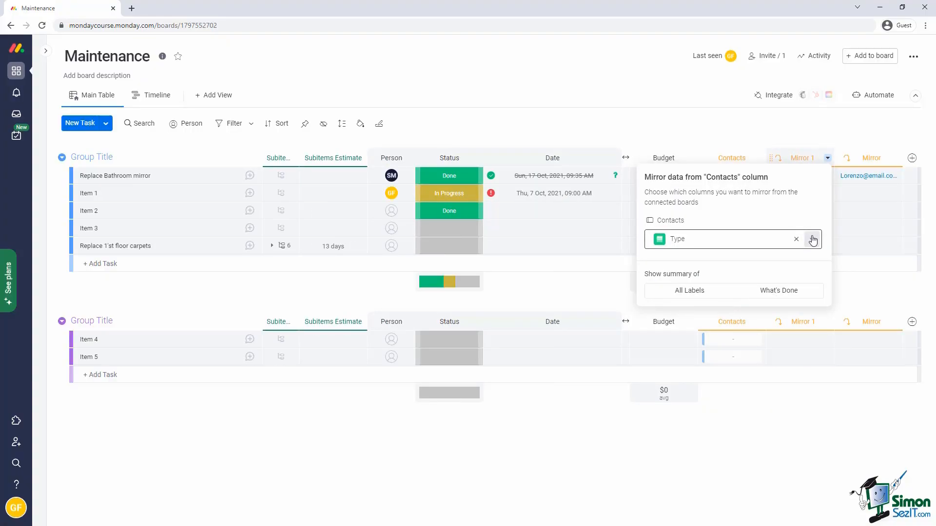
Switch the new mirror column from Type to the contacts' Phone column.
click(811, 239)
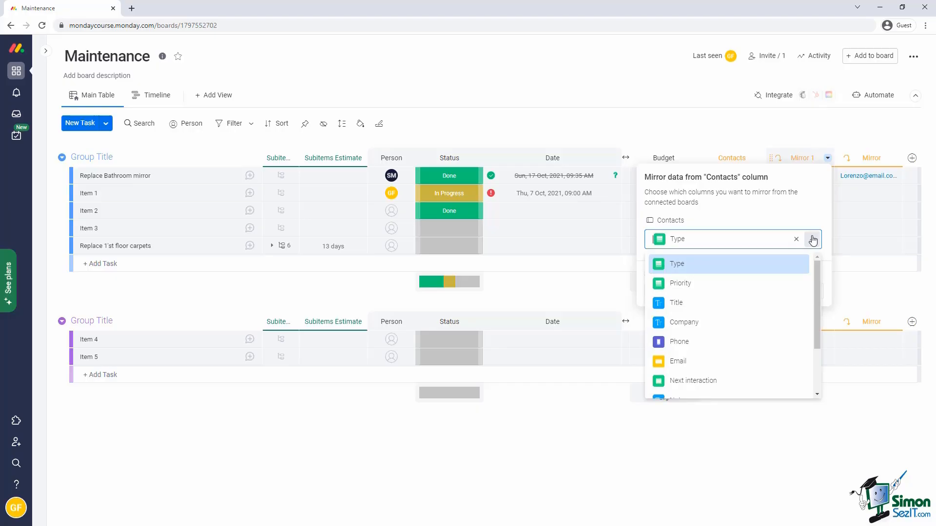
click(731, 342)
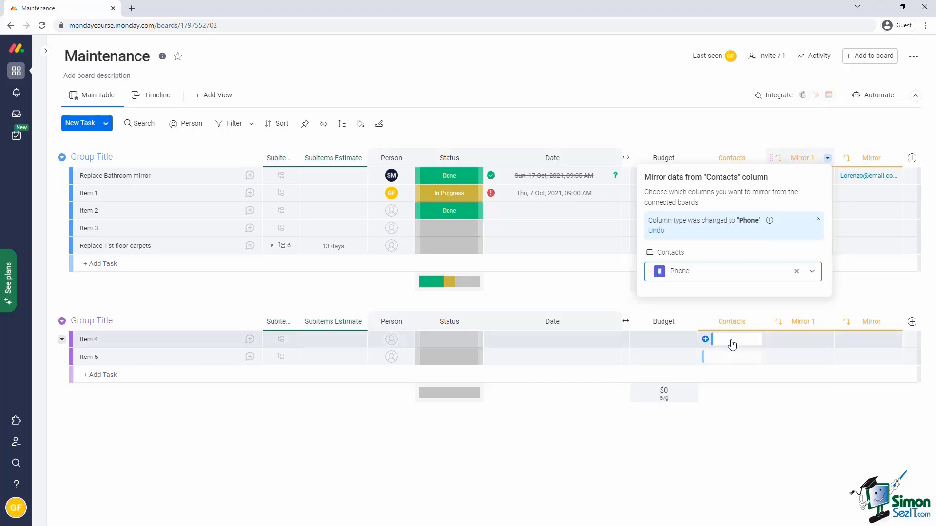
click(628, 285)
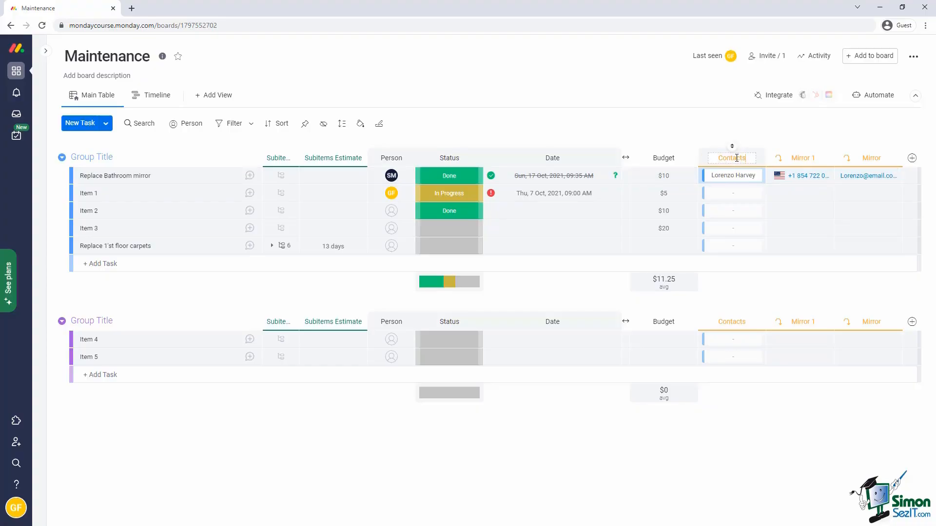
Rename the Mirror 1 column to 'Cont. Phone' and the Mirror column to 'Cont. Email'.
click(801, 158)
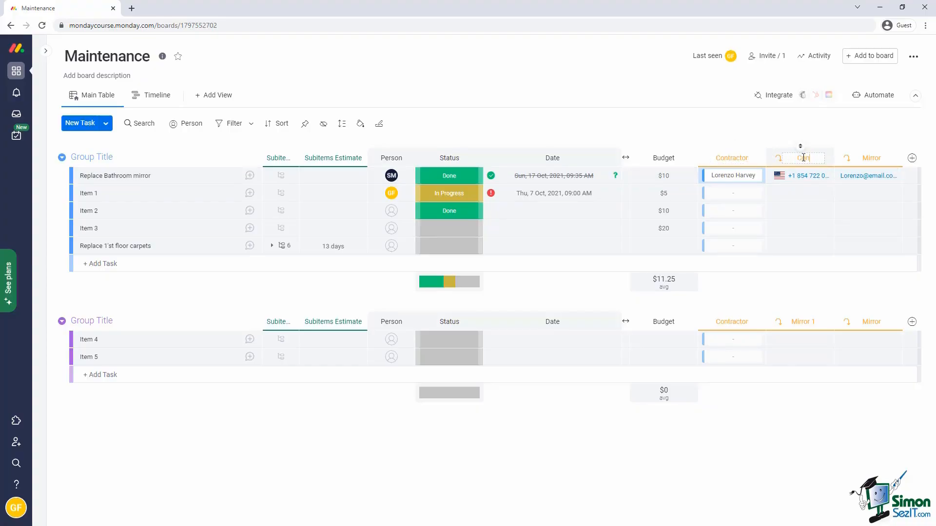
text(Cont. Phone)
key(Return)
click(875, 159)
text(Cont. Email)
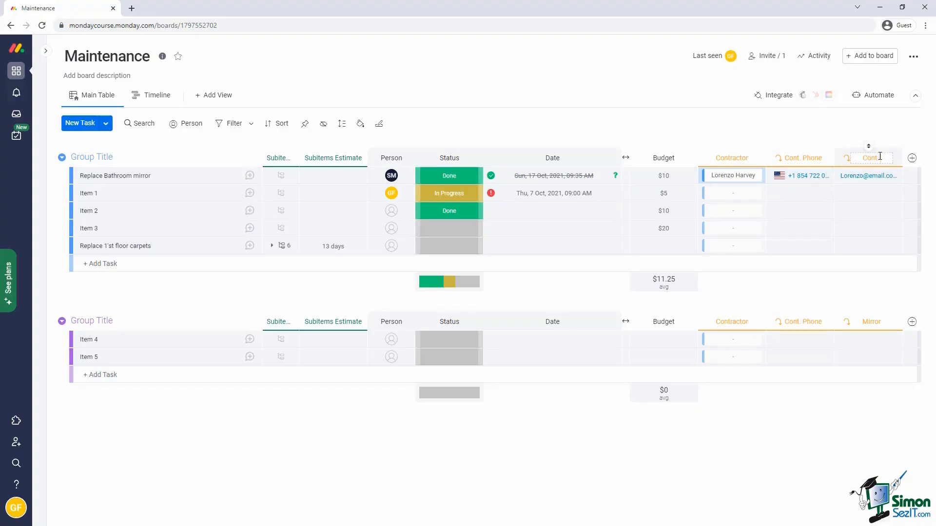
key(Return)
click(759, 158)
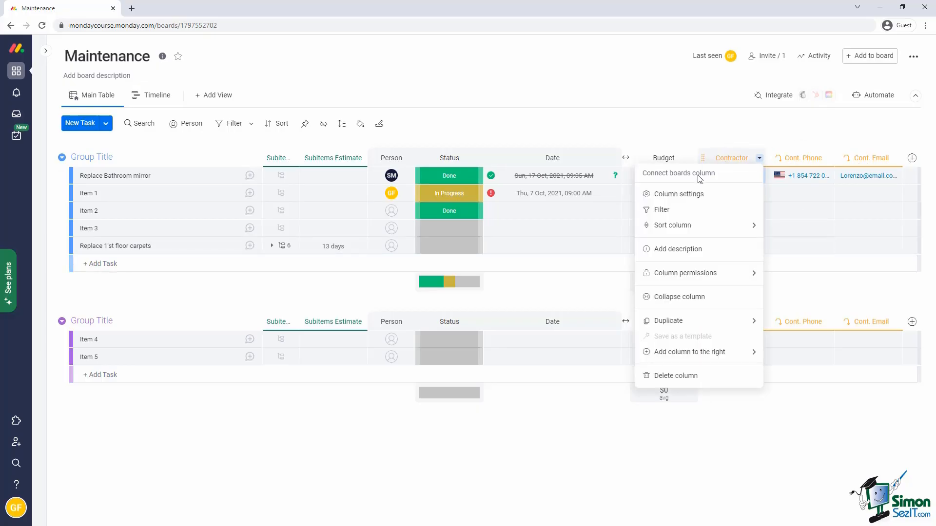
click(692, 196)
click(711, 297)
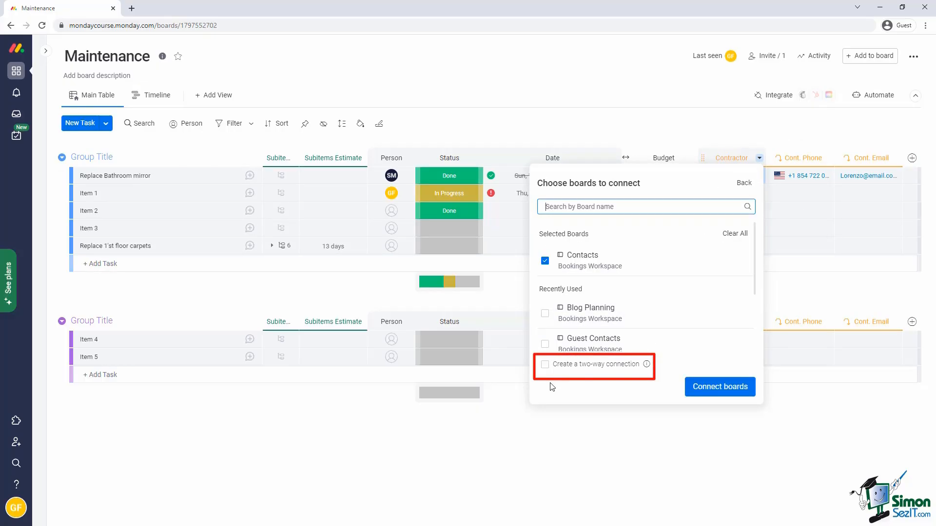
mouse_move(647, 366)
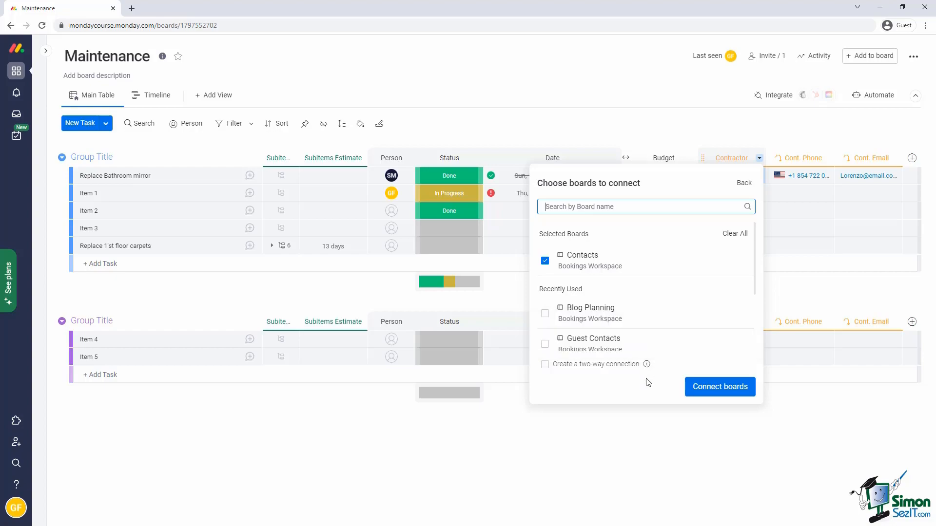
click(667, 440)
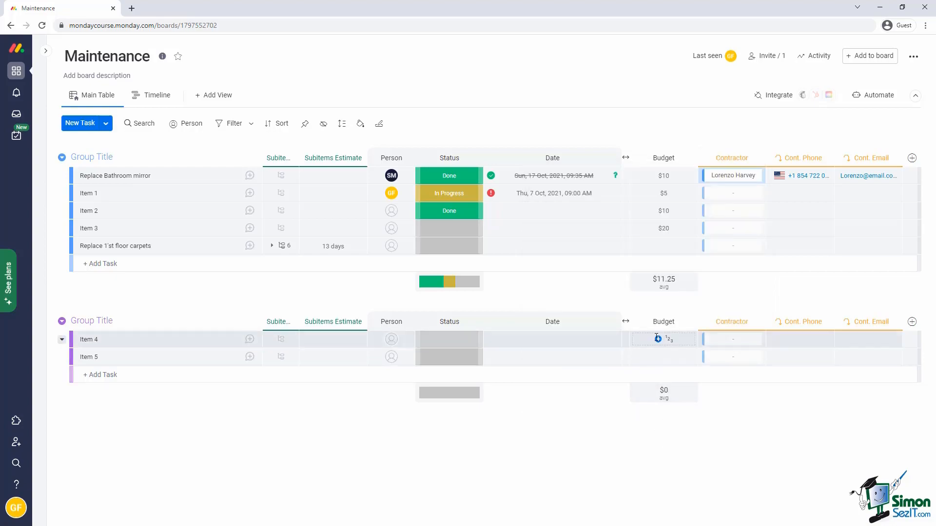